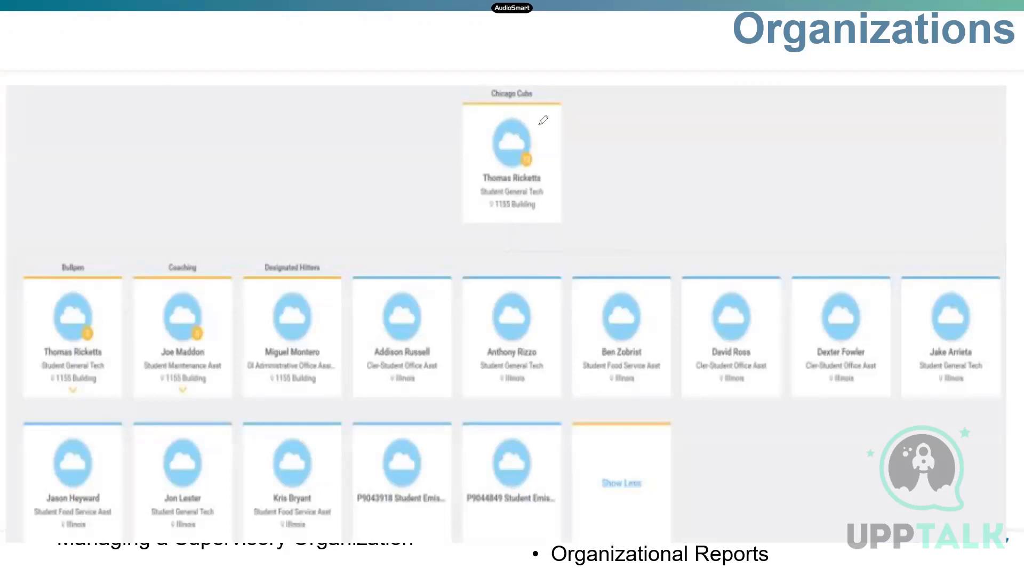
Step: Circle the Chicago Cubs card and the top manager's name on the Organizations slide
{"action": "mouse_move", "coordinate": [595, 136]}
{"action": "left_mouse_down"}
{"action": "mouse_move", "coordinate": [585, 112]}
{"action": "mouse_move", "coordinate": [601, 229]}
{"action": "mouse_move", "coordinate": [658, 160]}
{"action": "mouse_move", "coordinate": [466, 111]}
{"action": "left_mouse_up"}
{"action": "mouse_move", "coordinate": [543, 170]}
{"action": "left_mouse_down"}
{"action": "mouse_move", "coordinate": [482, 184]}
{"action": "mouse_move", "coordinate": [548, 172]}
{"action": "left_mouse_up"}
{"action": "mouse_move", "coordinate": [537, 85]}
{"action": "left_mouse_down"}
{"action": "mouse_move", "coordinate": [537, 100]}
{"action": "mouse_move", "coordinate": [499, 100]}
{"action": "mouse_move", "coordinate": [487, 80]}
{"action": "mouse_move", "coordinate": [539, 85]}
{"action": "left_mouse_up"}
Step: Circle the Bullpen, Coaching and Designated Hitters subgroup labels and the Bullpen manager
{"action": "mouse_move", "coordinate": [88, 255]}
{"action": "left_mouse_down"}
{"action": "mouse_move", "coordinate": [37, 263]}
{"action": "mouse_move", "coordinate": [75, 278]}
{"action": "mouse_move", "coordinate": [92, 255]}
{"action": "left_mouse_up"}
{"action": "mouse_move", "coordinate": [90, 349]}
{"action": "left_mouse_down"}
{"action": "mouse_move", "coordinate": [57, 341]}
{"action": "mouse_move", "coordinate": [120, 369]}
{"action": "mouse_move", "coordinate": [105, 342]}
{"action": "mouse_move", "coordinate": [92, 341]}
{"action": "left_mouse_up"}
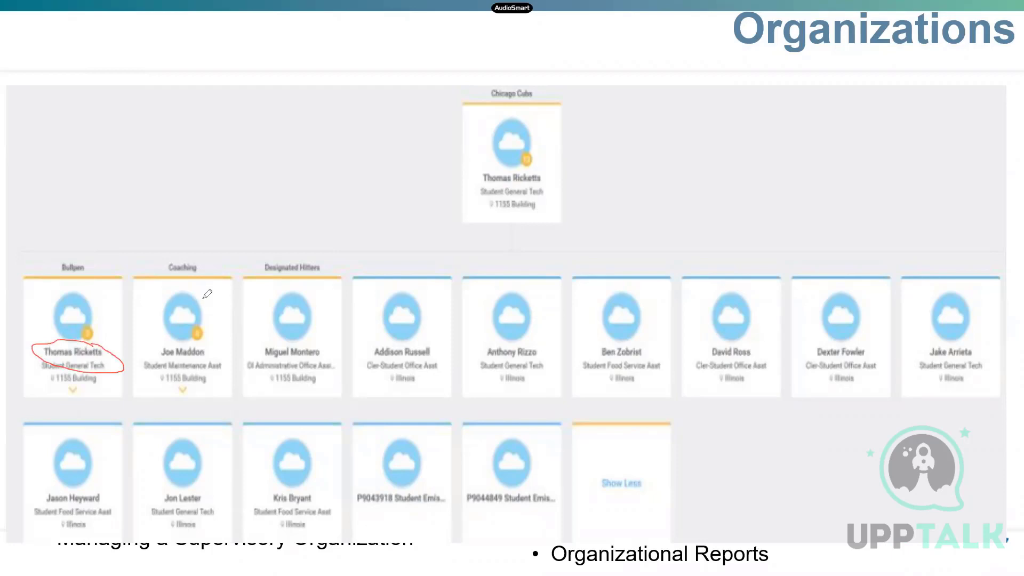
{"action": "mouse_move", "coordinate": [213, 253]}
{"action": "left_mouse_down"}
{"action": "mouse_move", "coordinate": [205, 279]}
{"action": "mouse_move", "coordinate": [207, 240]}
{"action": "left_mouse_up"}
{"action": "mouse_move", "coordinate": [285, 259]}
{"action": "left_mouse_down"}
{"action": "mouse_move", "coordinate": [339, 272]}
{"action": "mouse_move", "coordinate": [266, 240]}
{"action": "left_mouse_up"}
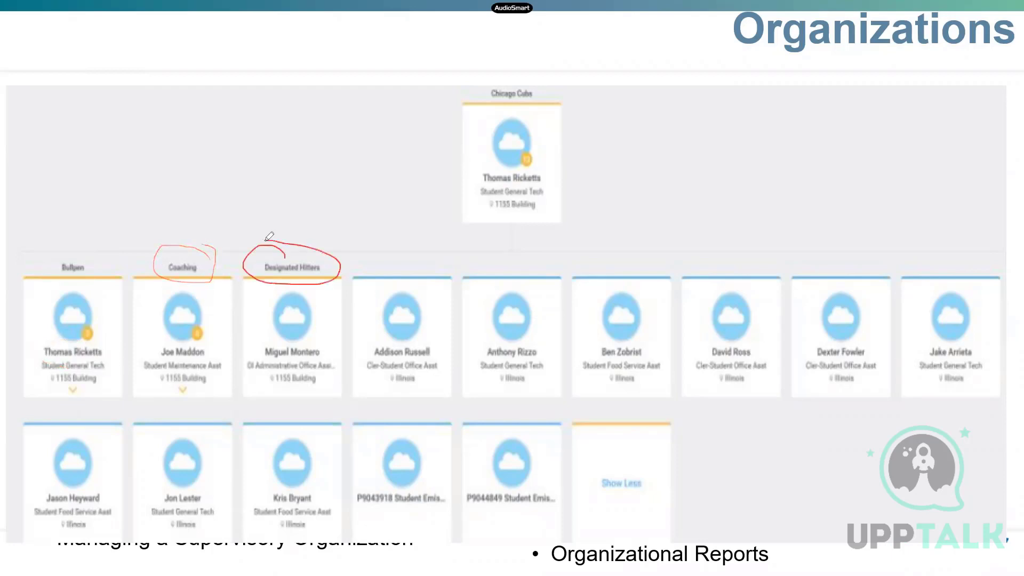
{"action": "mouse_move", "coordinate": [78, 250]}
{"action": "left_mouse_down"}
{"action": "mouse_move", "coordinate": [65, 278]}
{"action": "mouse_move", "coordinate": [85, 247]}
{"action": "left_mouse_up"}
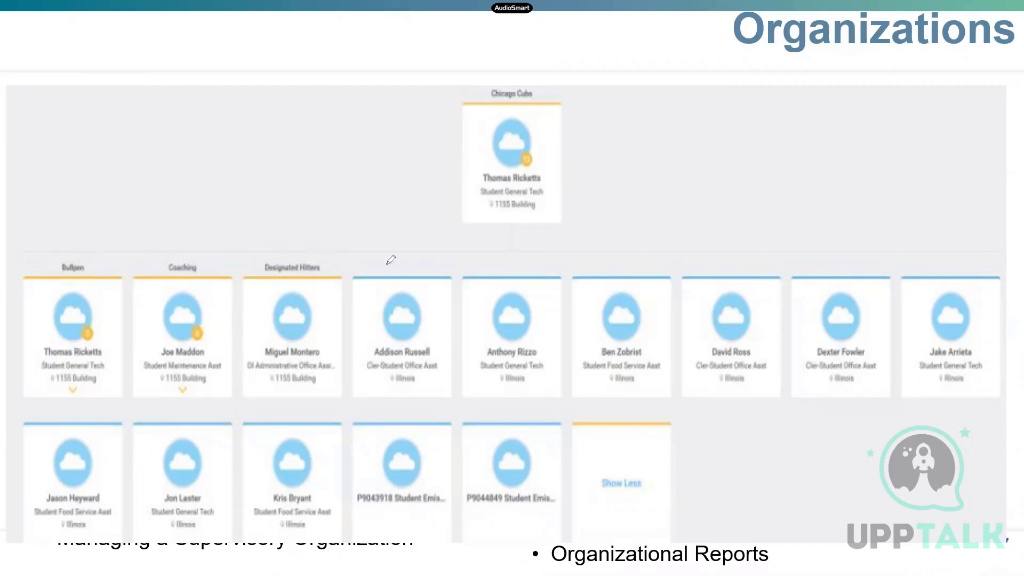
Step: Enclose the row of direct reports, link it to the top manager, and mark the Bullpen card's badge
{"action": "mouse_move", "coordinate": [355, 261]}
{"action": "left_mouse_down"}
{"action": "mouse_move", "coordinate": [364, 407]}
{"action": "mouse_move", "coordinate": [478, 420]}
{"action": "left_mouse_up"}
{"action": "mouse_move", "coordinate": [598, 415]}
{"action": "left_mouse_down"}
{"action": "mouse_move", "coordinate": [941, 430]}
{"action": "mouse_move", "coordinate": [1016, 337]}
{"action": "mouse_move", "coordinate": [978, 251]}
{"action": "mouse_move", "coordinate": [359, 253]}
{"action": "left_mouse_up"}
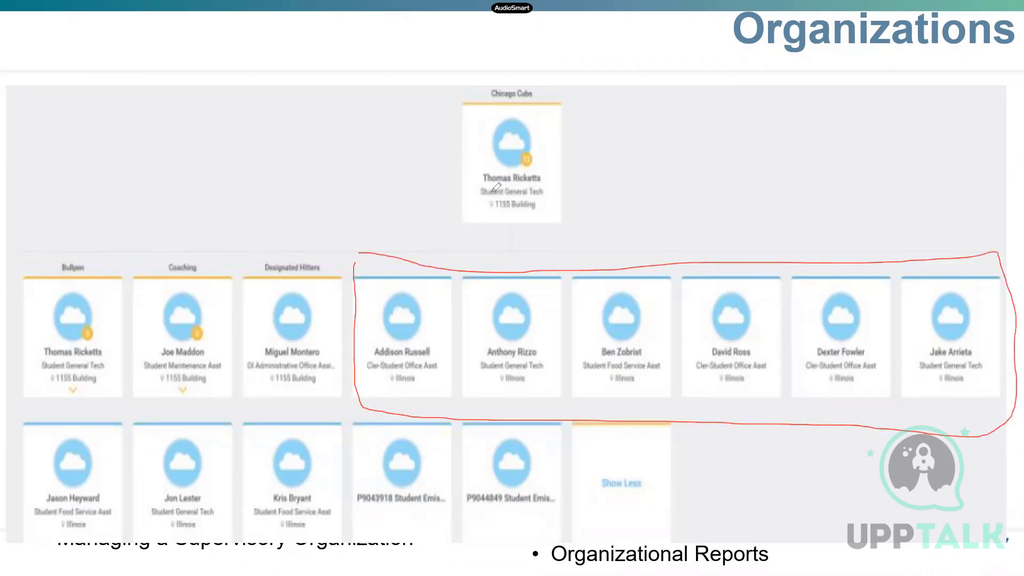
{"action": "left_click_drag", "start_coordinate": [491, 190], "coordinate": [453, 274]}
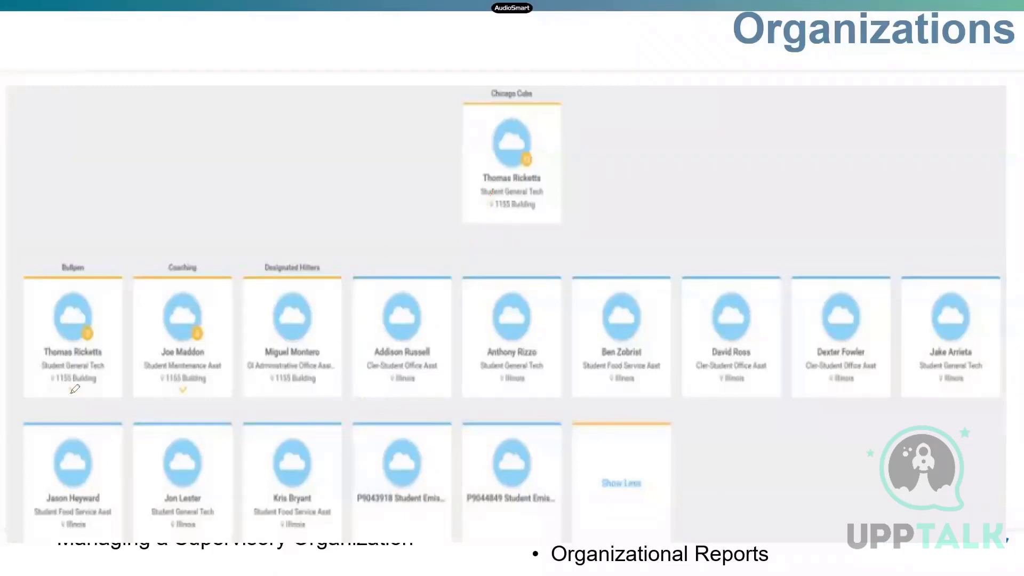
{"action": "mouse_move", "coordinate": [103, 266]}
{"action": "left_mouse_down"}
{"action": "mouse_move", "coordinate": [35, 243]}
{"action": "mouse_move", "coordinate": [30, 408]}
{"action": "mouse_move", "coordinate": [125, 331]}
{"action": "mouse_move", "coordinate": [113, 266]}
{"action": "left_mouse_up"}
{"action": "mouse_move", "coordinate": [89, 324]}
{"action": "left_mouse_down"}
{"action": "mouse_move", "coordinate": [75, 345]}
{"action": "mouse_move", "coordinate": [98, 335]}
{"action": "left_mouse_up"}
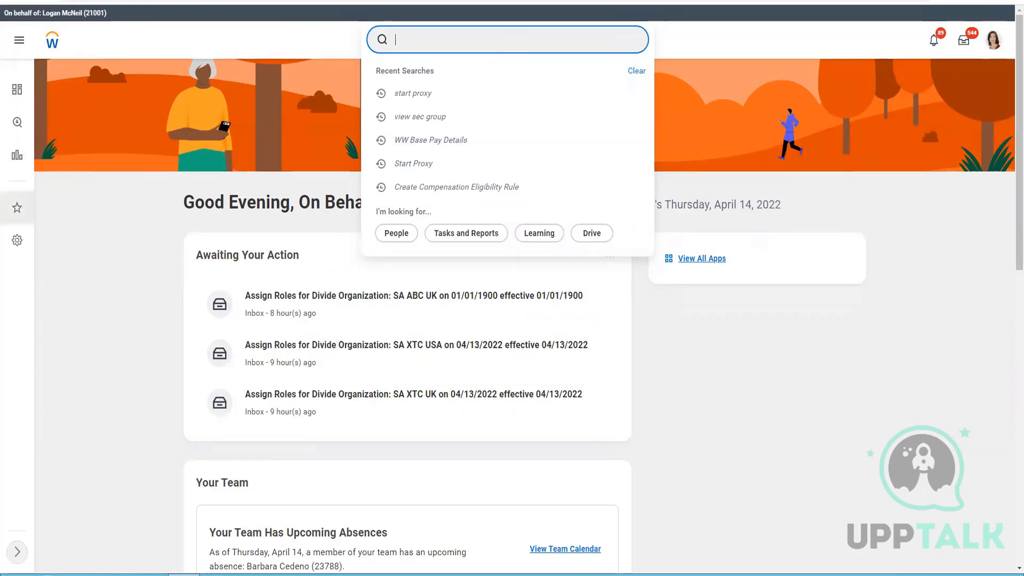
Step: Search Workday for 'create Company'
{"action": "left_click_drag", "start_coordinate": [82, 11], "coordinate": [38, 13]}
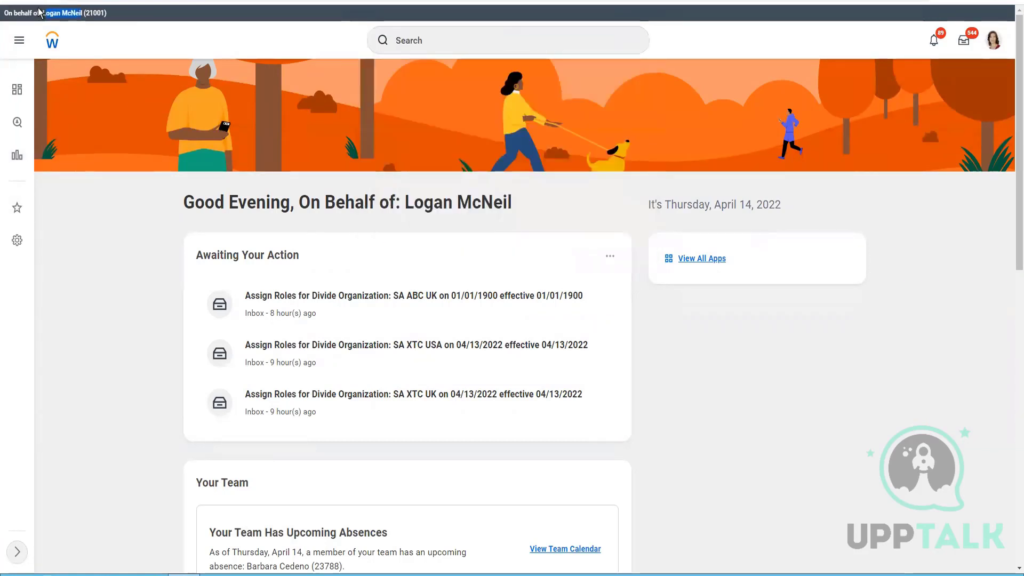
{"action": "left_click", "coordinate": [491, 42]}
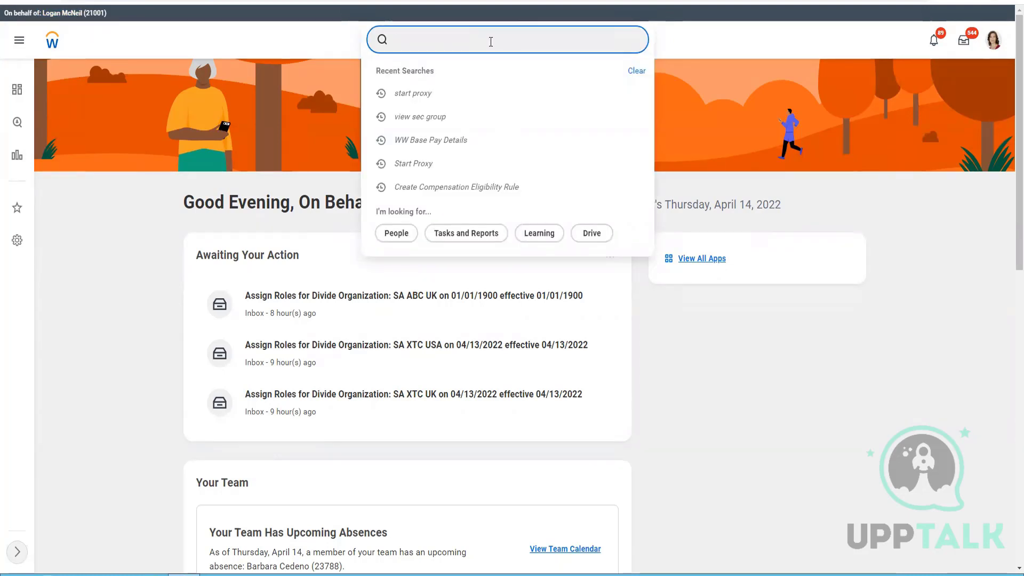
{"action": "type", "text": "creat"}
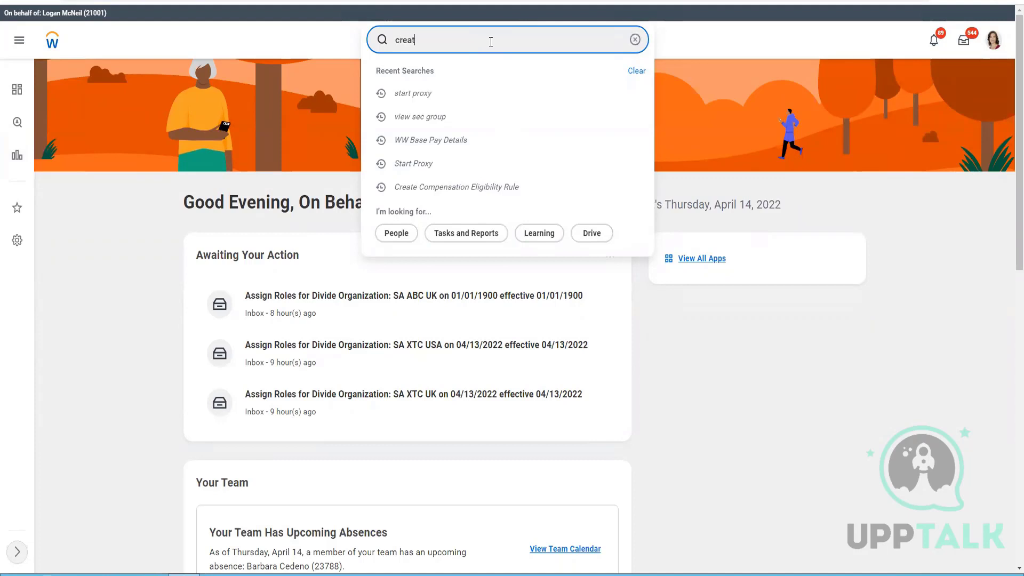
{"action": "type", "text": "e Company"}
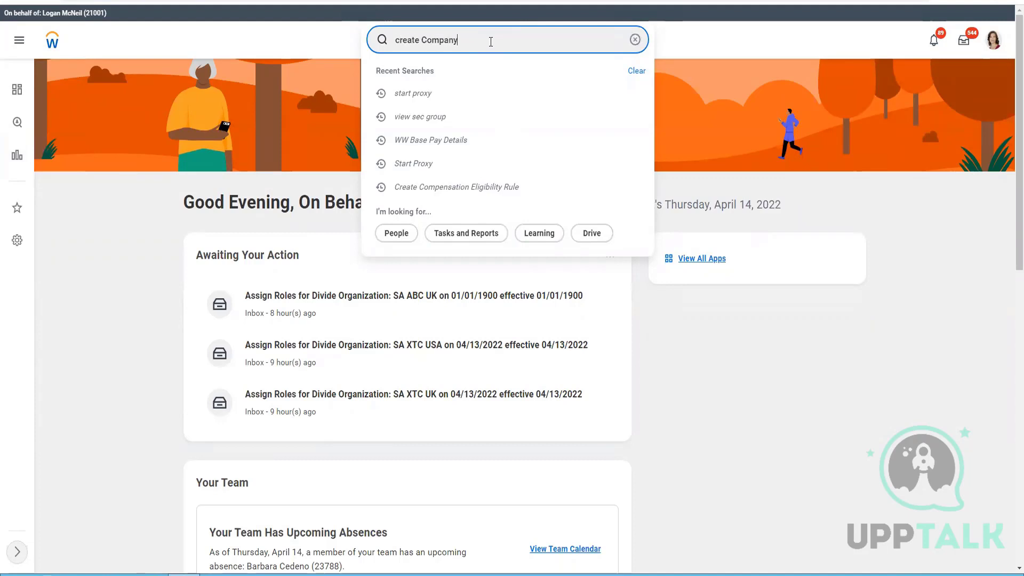
{"action": "key", "text": "Return"}
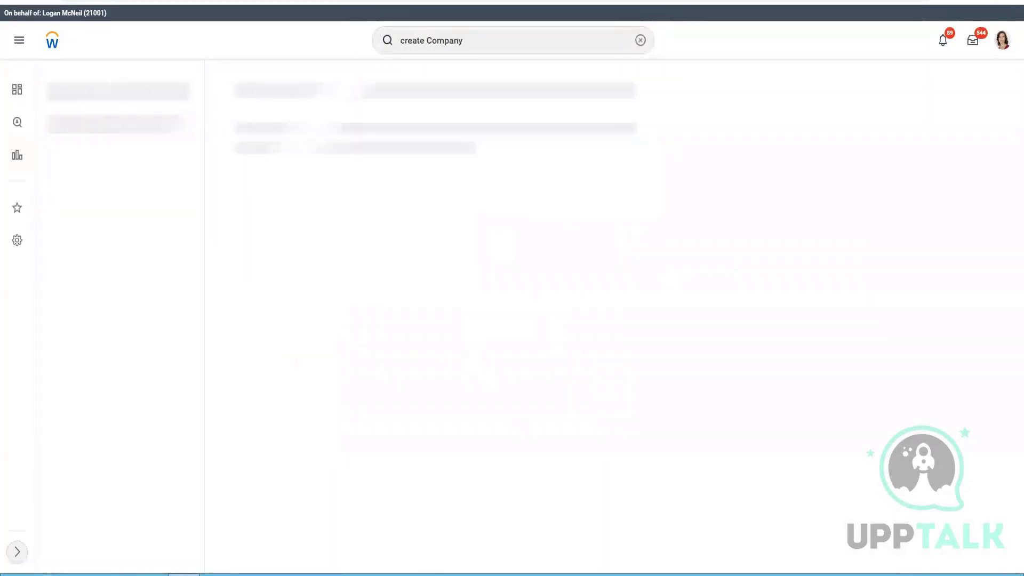
Step: Browse the Documents and Desktop folders in File Explorer
{"action": "left_click", "coordinate": [118, 574]}
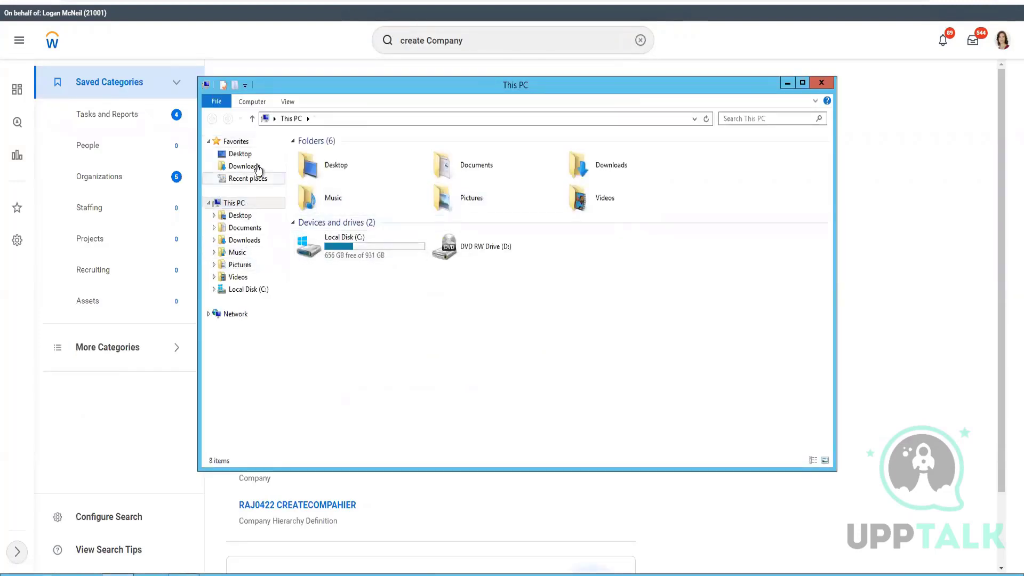
{"action": "left_click", "coordinate": [251, 228]}
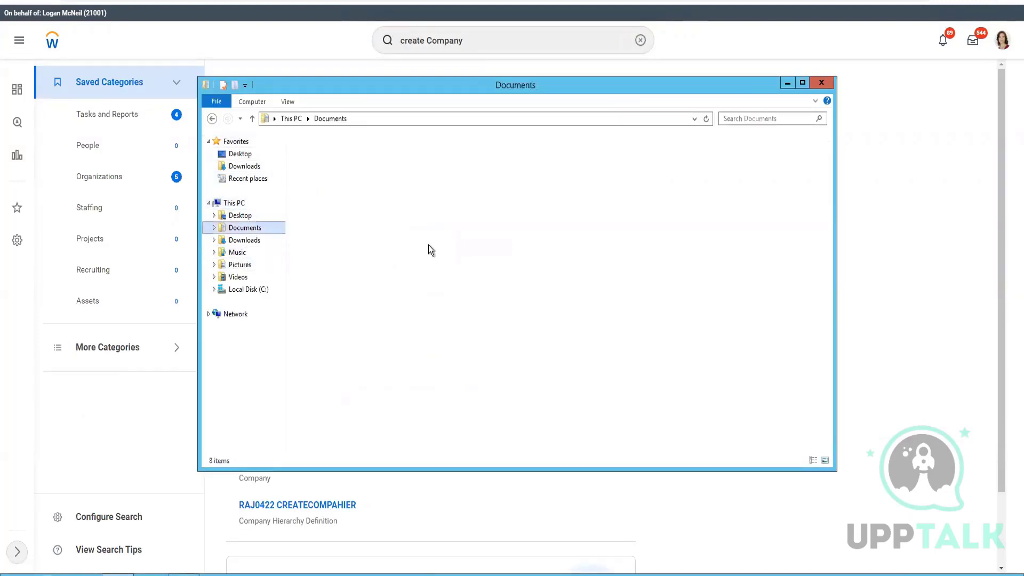
{"action": "left_click", "coordinate": [249, 218]}
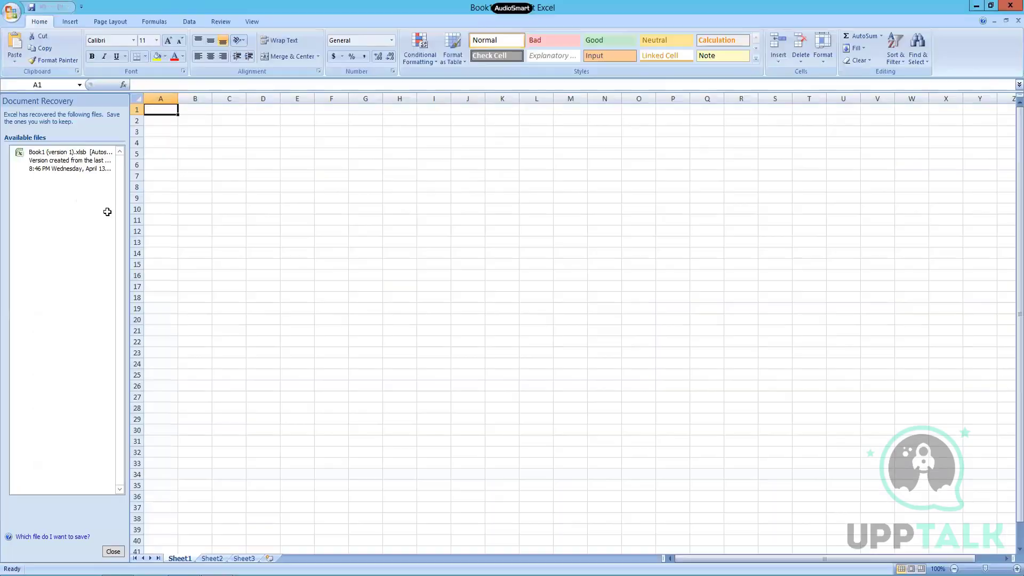
Step: Open the recovered Book1 workbook and enlarge the E1:P17 org-chart entries to 16 point
{"action": "left_click", "coordinate": [81, 166]}
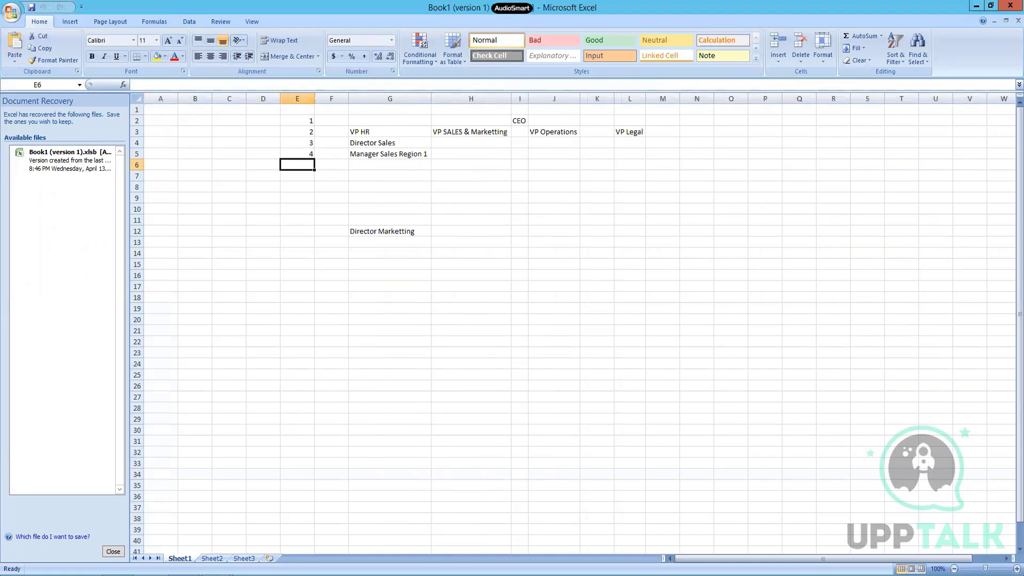
{"action": "left_click", "coordinate": [113, 553]}
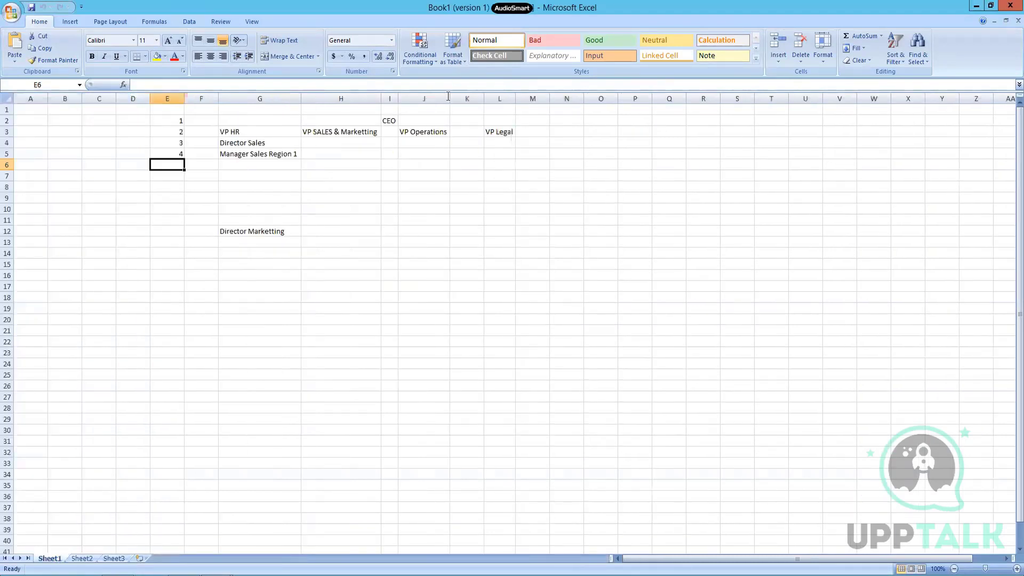
{"action": "left_click_drag", "start_coordinate": [172, 109], "coordinate": [619, 286]}
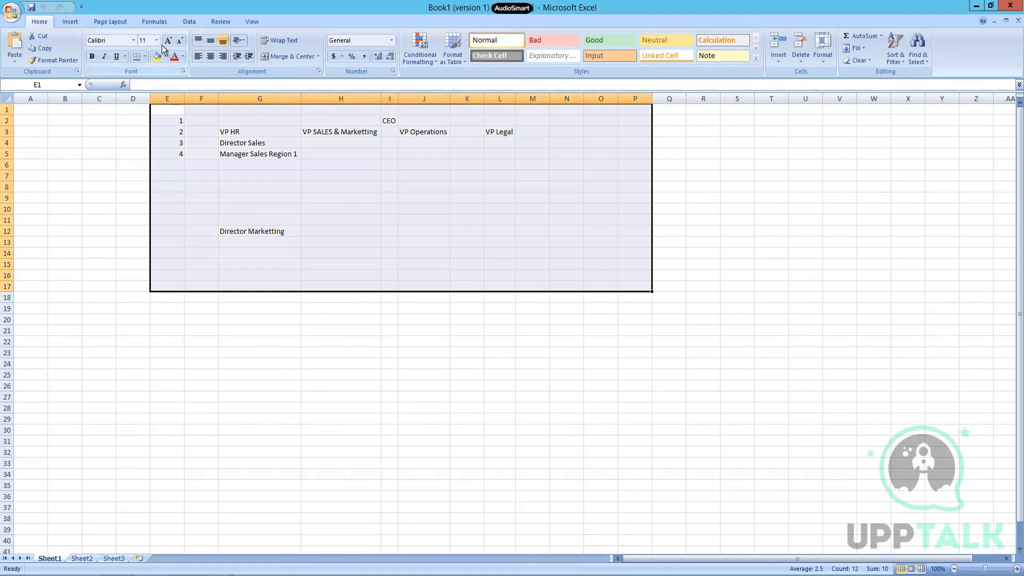
{"action": "left_click", "coordinate": [175, 42]}
Step: Autofit columns E through M to their contents
{"action": "left_click", "coordinate": [168, 98]}
{"action": "left_click_drag", "start_coordinate": [599, 117], "coordinate": [551, 98]}
{"action": "double_click", "coordinate": [551, 98]}
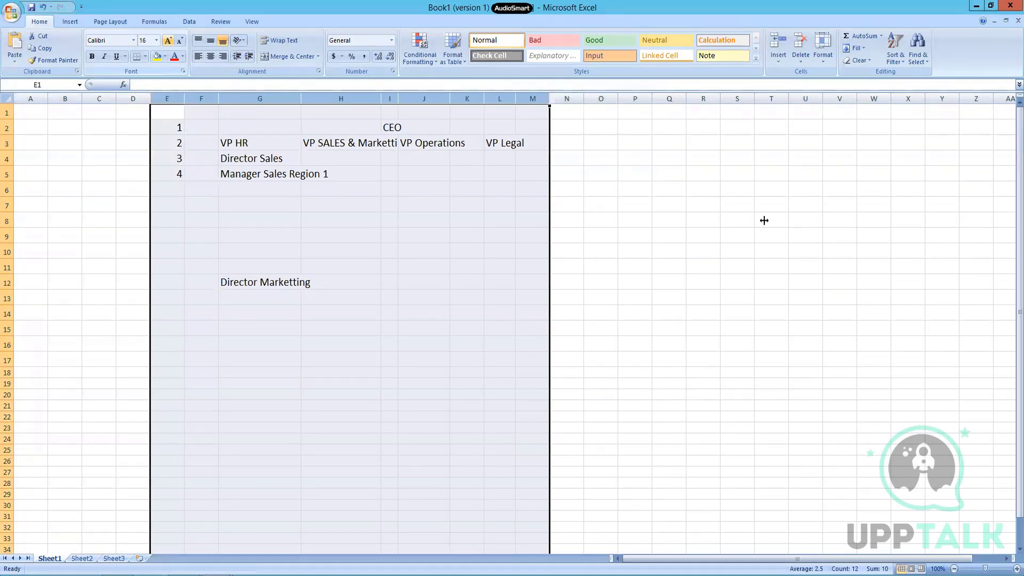
{"action": "left_click", "coordinate": [692, 235]}
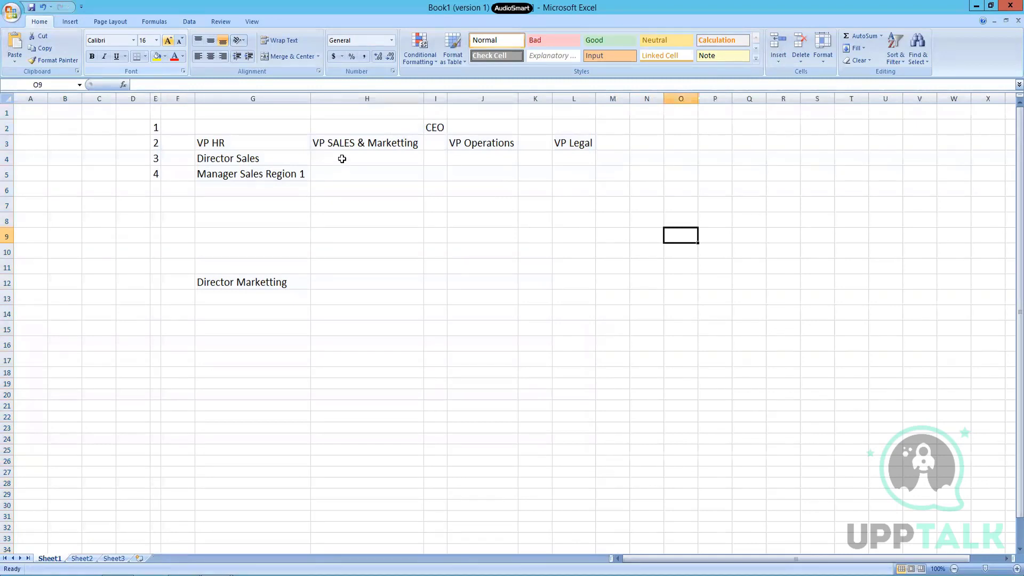
{"action": "left_click", "coordinate": [342, 159]}
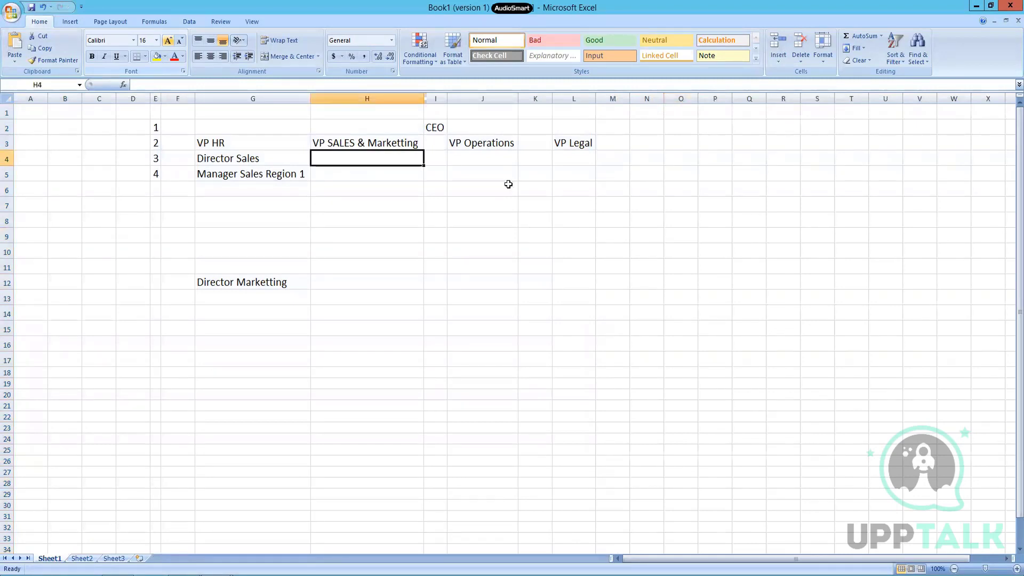
Step: Move the column G Director entries over into column H
{"action": "key", "text": "Left"}
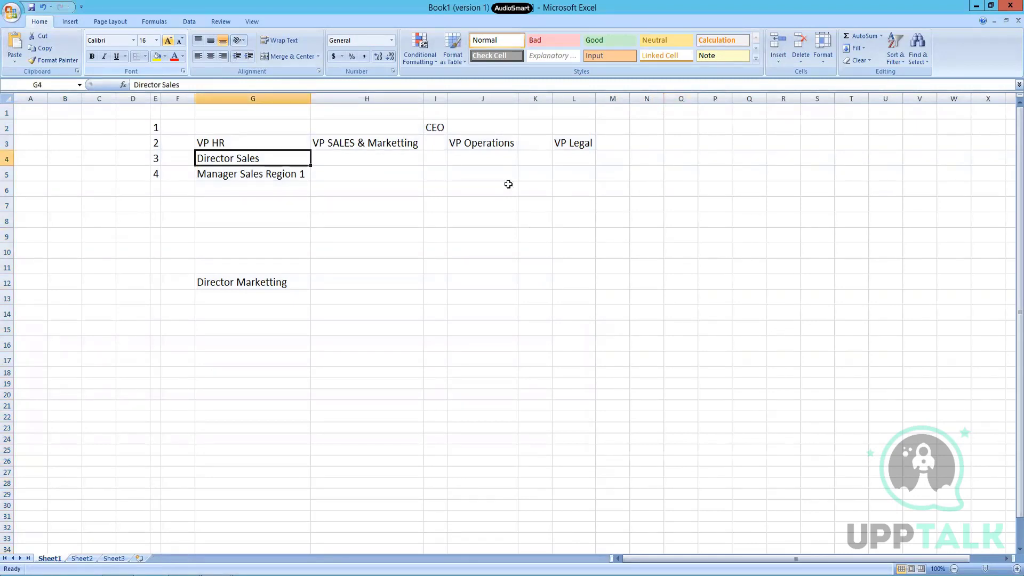
{"action": "key", "text": "shift+Down"}
{"action": "key", "text": "shift+Down"}
{"action": "key", "text": "shift+Down"}
{"action": "key", "text": "shift+Down"}
{"action": "key", "text": "shift+Down"}
{"action": "key", "text": "shift+Down"}
{"action": "key", "text": "shift+Down"}
{"action": "key", "text": "shift+Down"}
{"action": "key", "text": "shift+Down"}
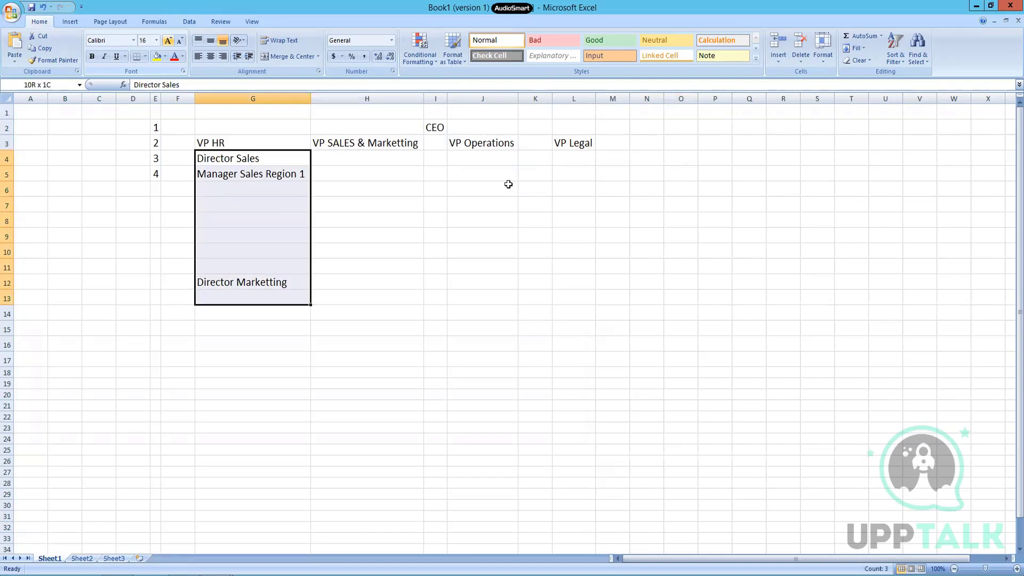
{"action": "key", "text": "ctrl+x"}
{"action": "key", "text": "Right"}
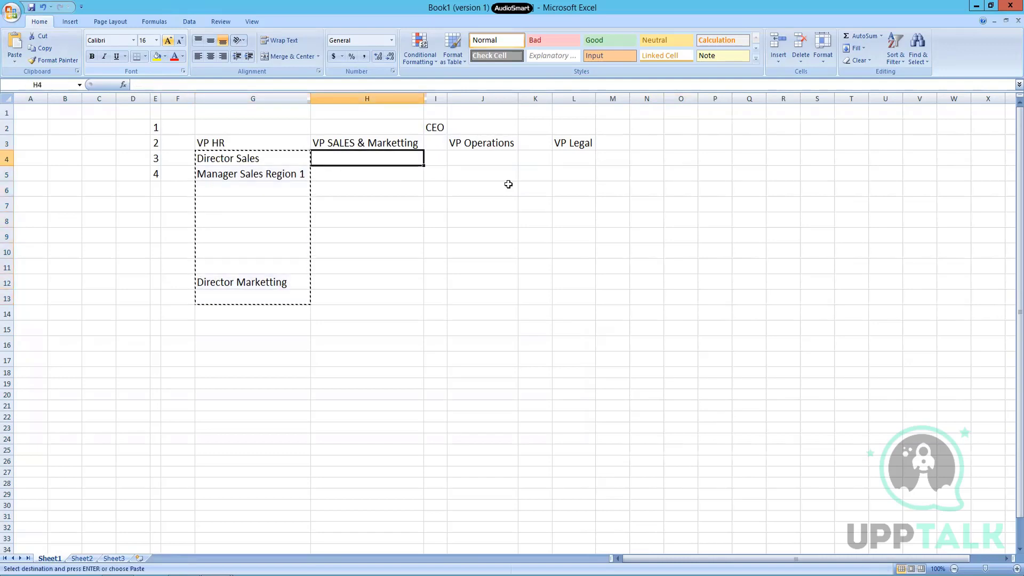
{"action": "key", "text": "ctrl+v"}
{"action": "key", "text": "Left"}
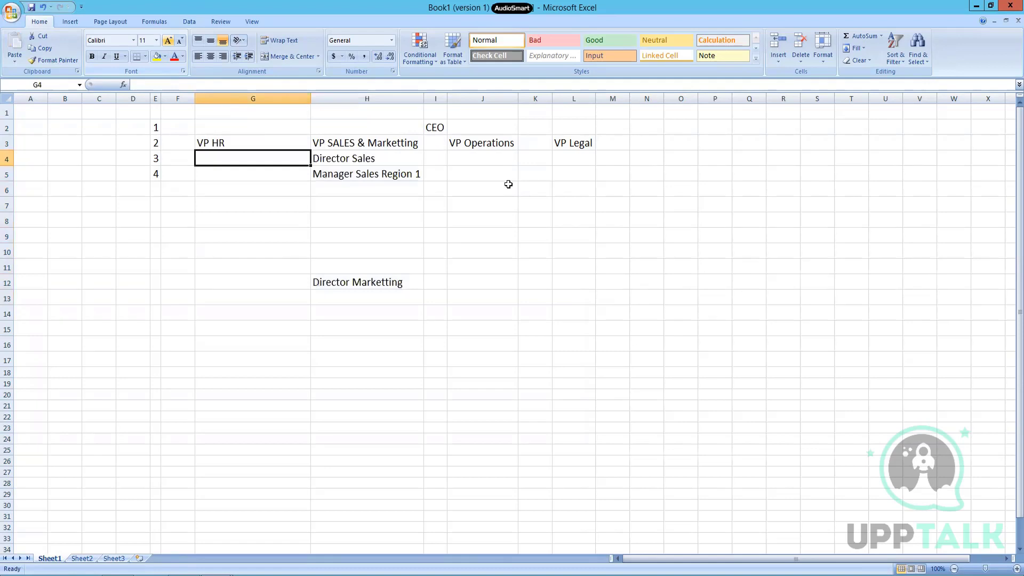
Step: Enter Director HR, Manager HR Ops, Manager Recruiting and Manager Training in G4:G7
{"action": "type", "text": "Director HR"}
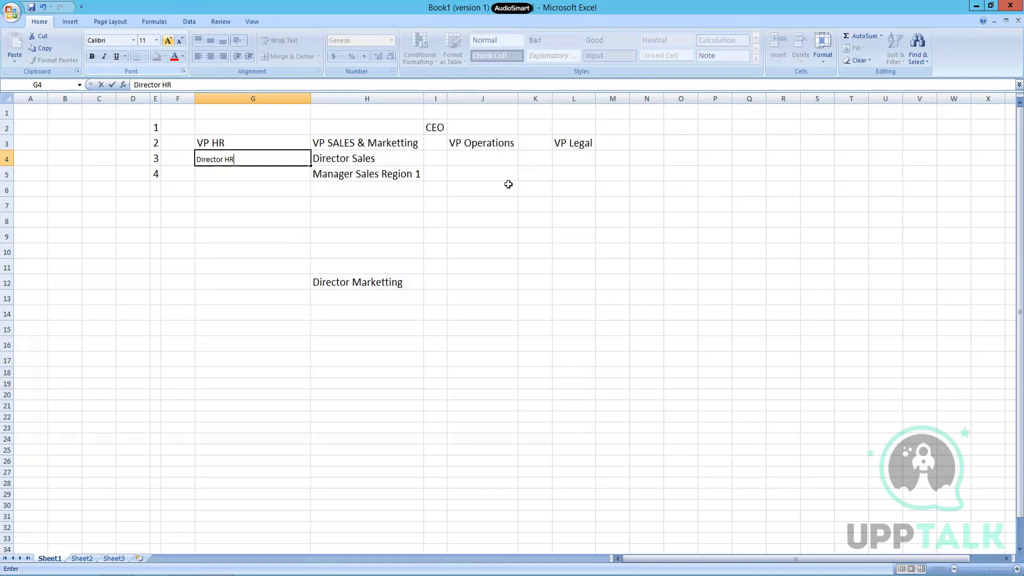
{"action": "key", "text": "Return"}
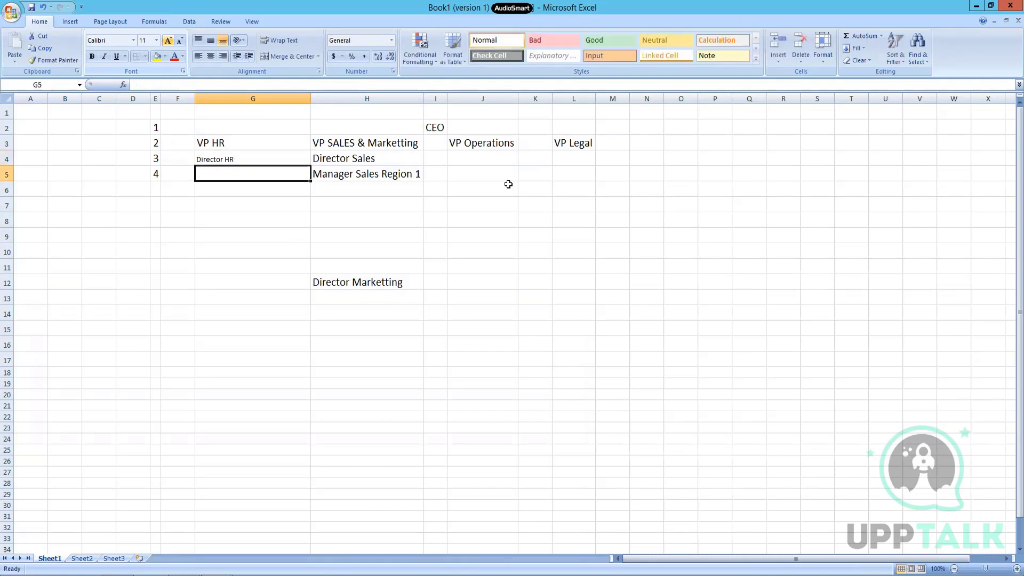
{"action": "type", "text": "Manager HR Ops"}
{"action": "key", "text": "Return"}
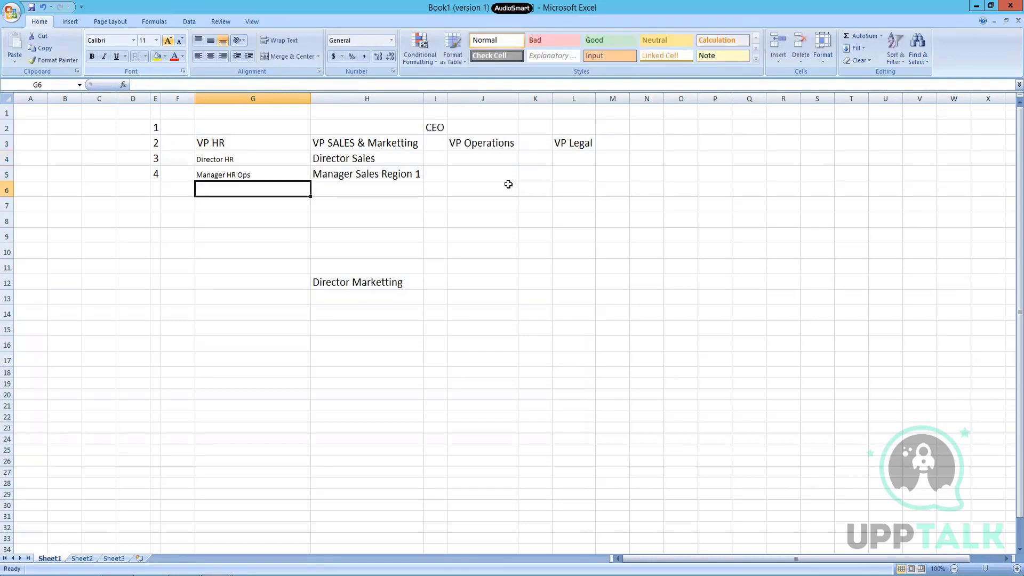
{"action": "type", "text": "Manager Recruiting"}
{"action": "key", "text": "Return"}
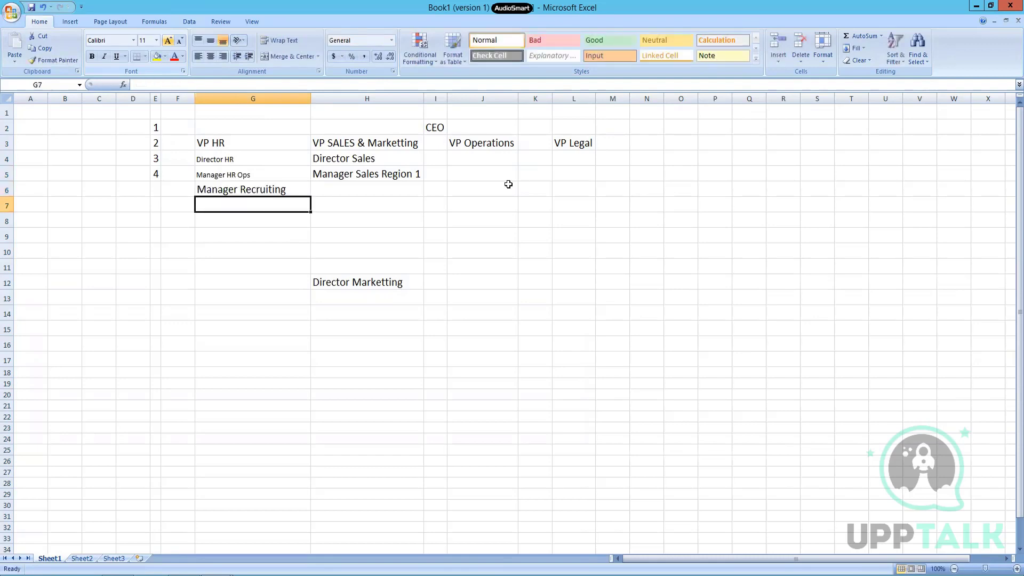
{"action": "type", "text": "Manager Train"}
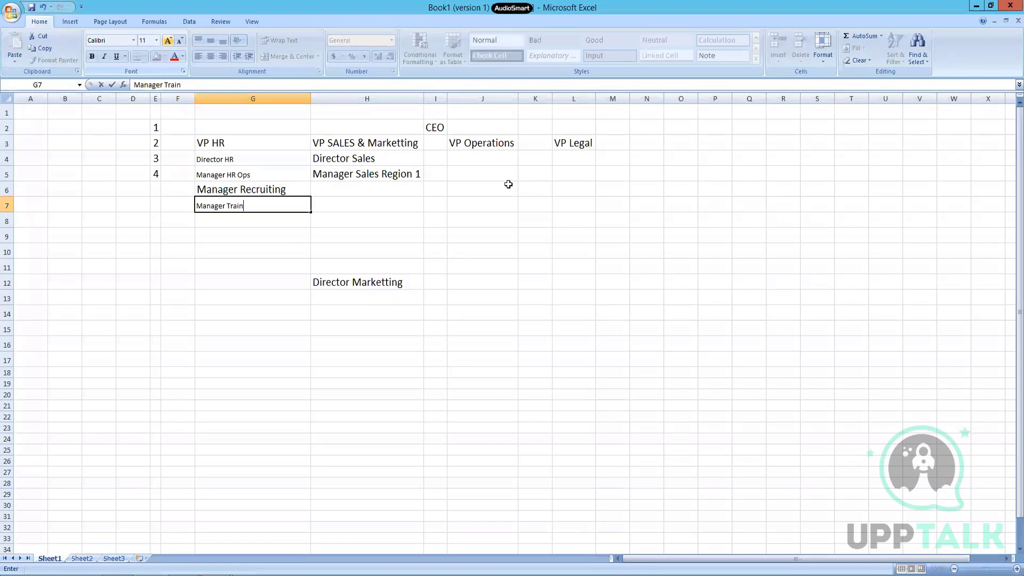
{"action": "type", "text": "ing"}
{"action": "key", "text": "Return"}
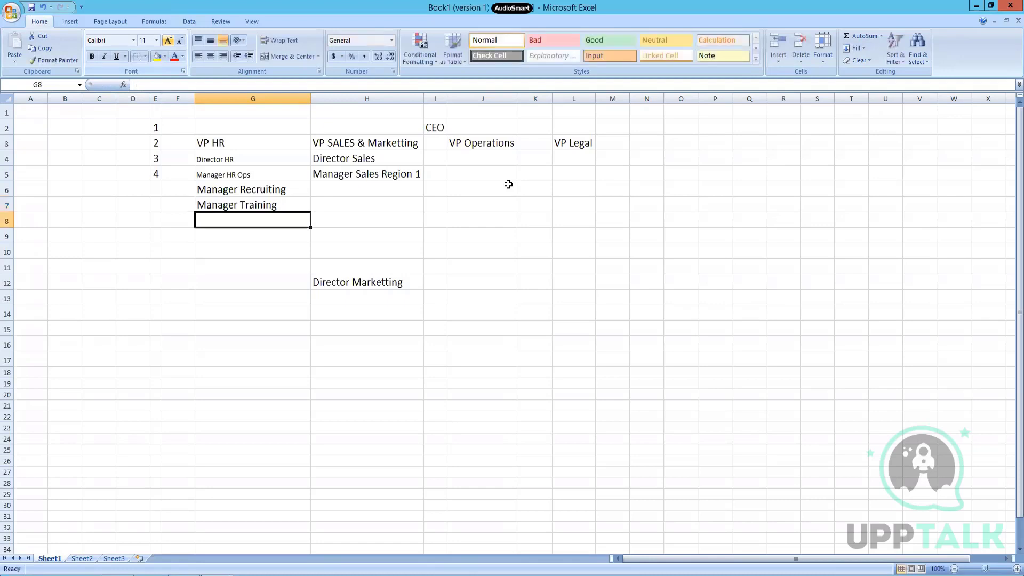
Step: Move Manager Training to G12 and Manager Recruiting to G9
{"action": "left_click", "coordinate": [247, 194]}
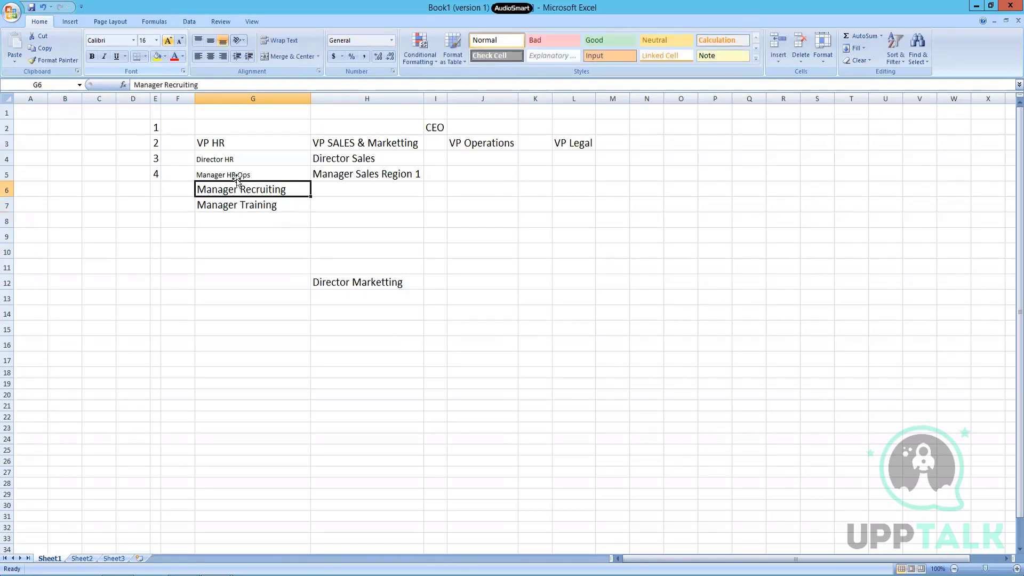
{"action": "left_click", "coordinate": [248, 212]}
{"action": "left_click_drag", "start_coordinate": [247, 213], "coordinate": [255, 294]}
{"action": "left_click", "coordinate": [264, 196]}
{"action": "mouse_move", "coordinate": [266, 200]}
{"action": "left_mouse_down"}
{"action": "mouse_move", "coordinate": [265, 247]}
{"action": "mouse_move", "coordinate": [257, 207]}
{"action": "left_mouse_up"}
{"action": "left_click", "coordinate": [250, 191]}
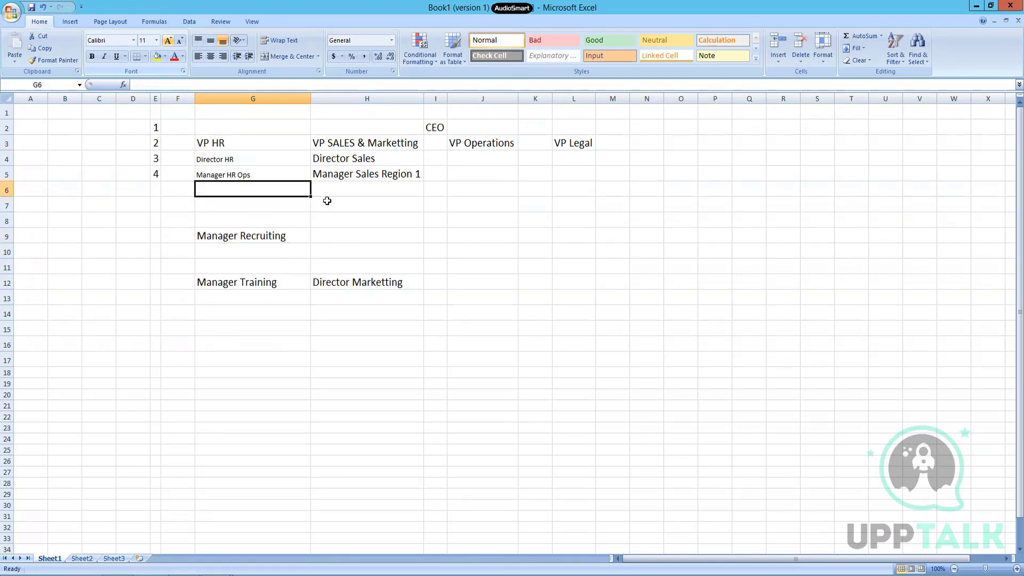
Step: Enter Operations Executive in G6 and Recruting Executive in G10
{"action": "type", "text": "Operations Executive"}
{"action": "key", "text": "Return"}
{"action": "key", "text": "Down"}
{"action": "key", "text": "Down"}
{"action": "key", "text": "Down"}
{"action": "type", "text": "Rect"}
{"action": "key", "text": "BackSpace"}
{"action": "type", "text": "ruti"}
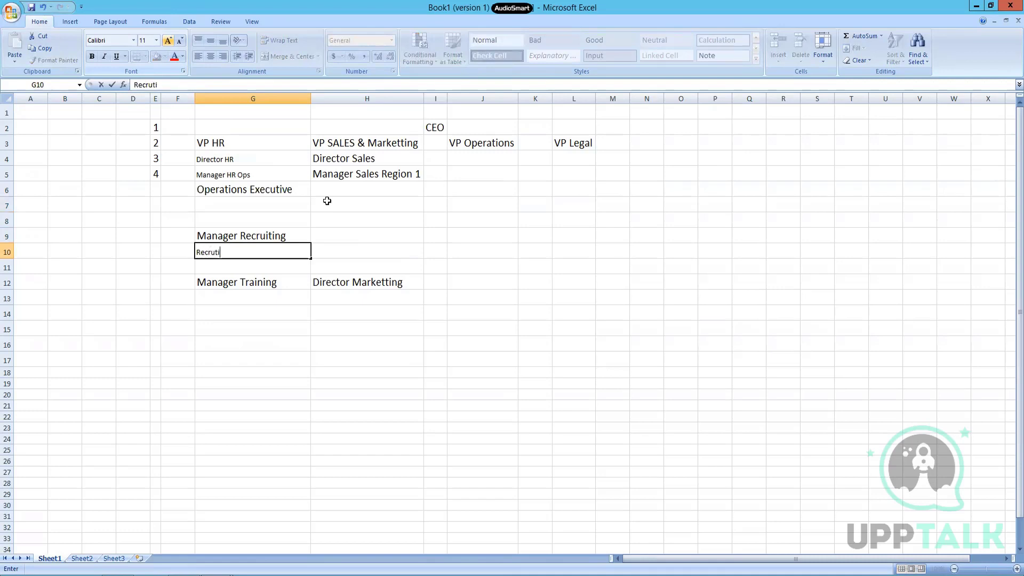
{"action": "type", "text": "ng Executive"}
{"action": "key", "text": "Return"}
Step: Enter Training Executive in G13 and Manager Marketting in H13
{"action": "left_click", "coordinate": [250, 298]}
{"action": "type", "text": "Training Execui"}
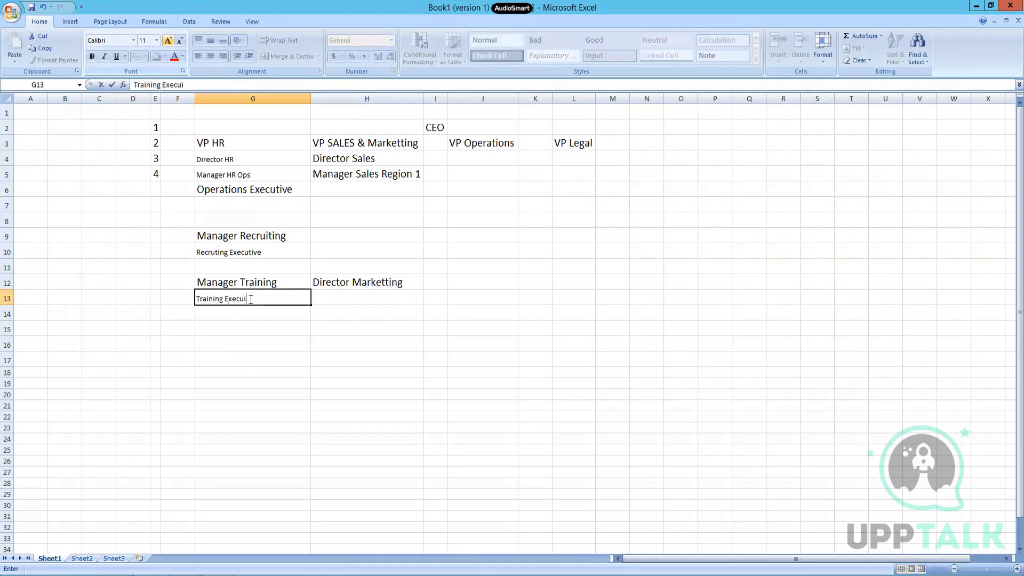
{"action": "key", "text": "BackSpace"}
{"action": "type", "text": "tive"}
{"action": "key", "text": "Return"}
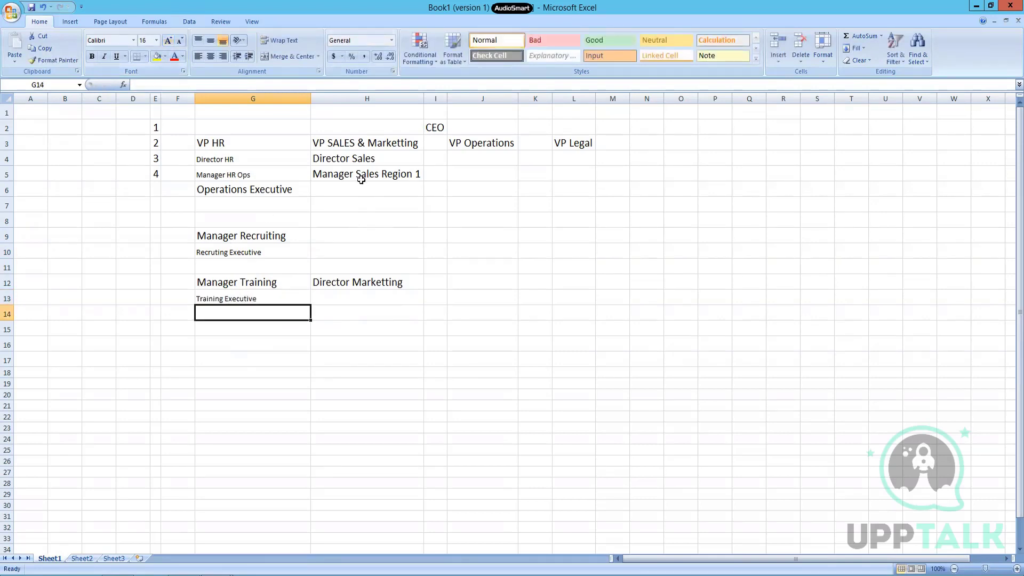
{"action": "left_click", "coordinate": [352, 302]}
{"action": "type", "text": "Man"}
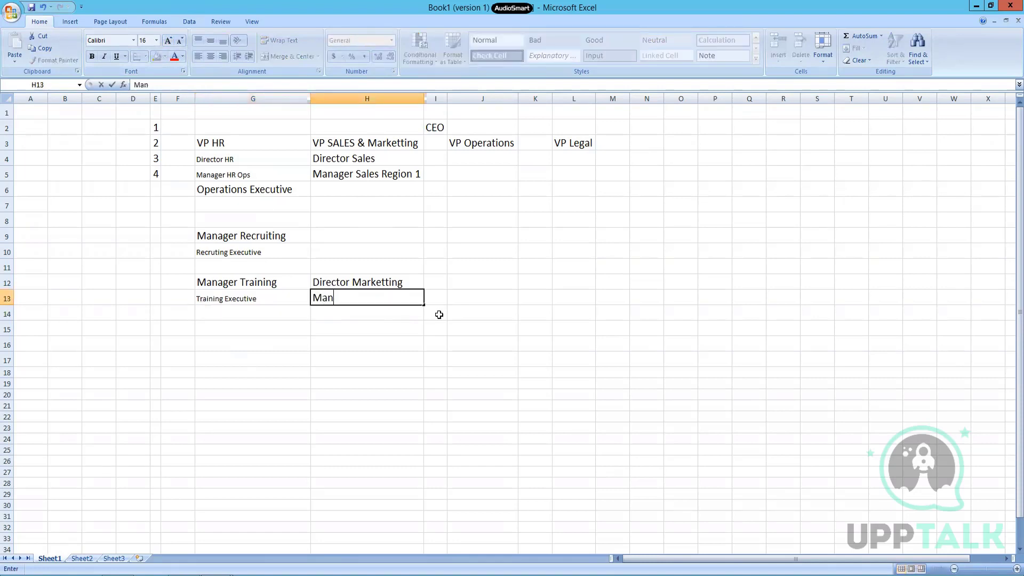
{"action": "type", "text": "ager Marketting"}
{"action": "key", "text": "Return"}
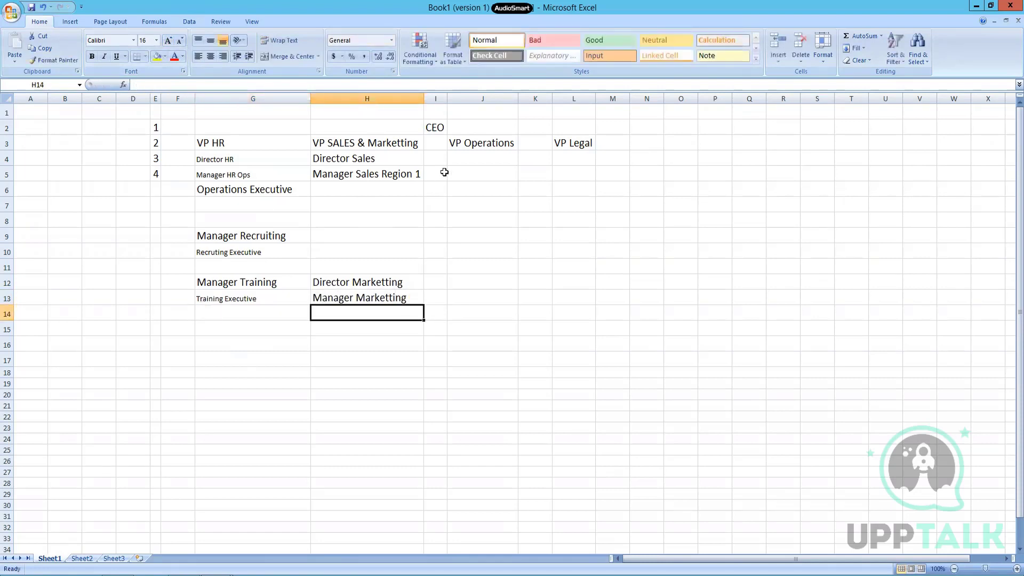
Step: Enter Manager Operations in J4, Operations Executive in J5 and Company Secretary in L4
{"action": "left_click", "coordinate": [482, 177]}
{"action": "key", "text": "Up"}
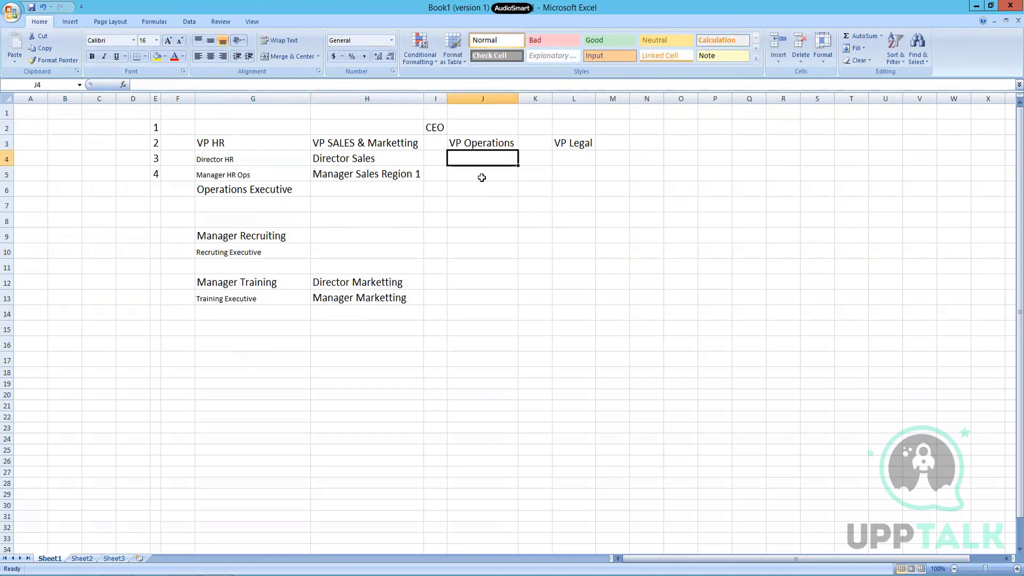
{"action": "type", "text": "Manager O"}
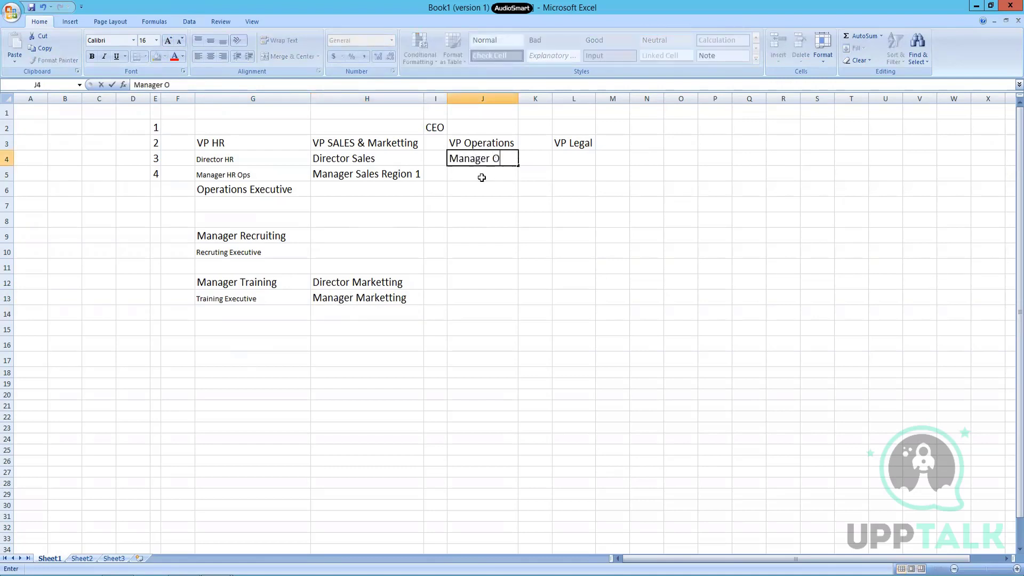
{"action": "type", "text": "perations"}
{"action": "key", "text": "Return"}
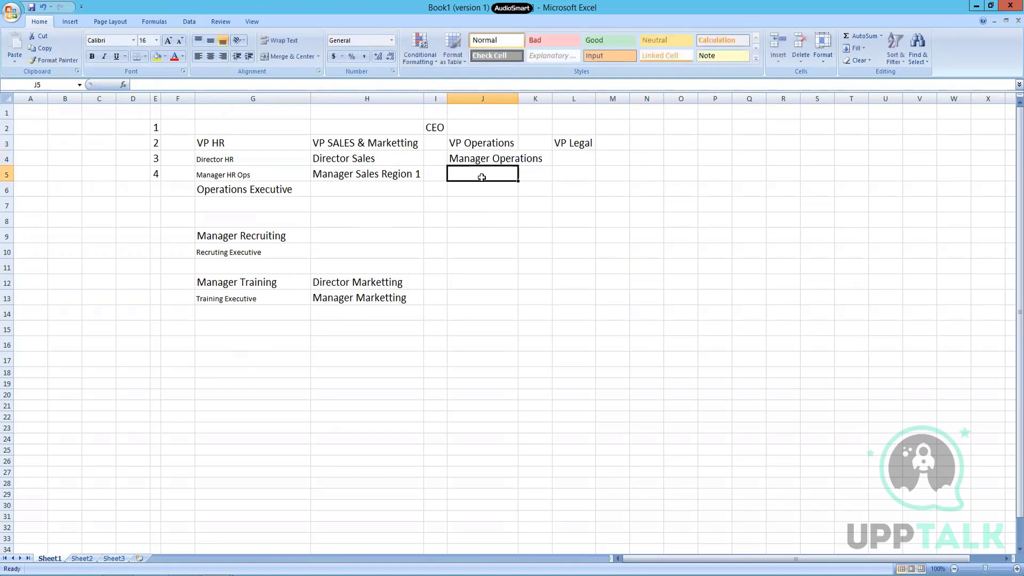
{"action": "type", "text": "Opera"}
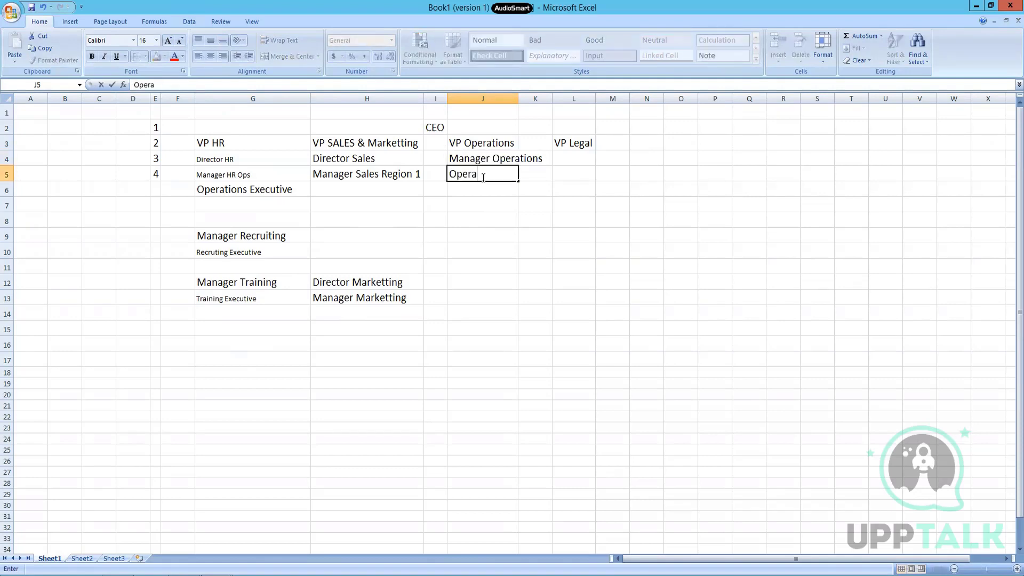
{"action": "type", "text": "tions Executive"}
{"action": "left_click", "coordinate": [573, 155]}
{"action": "type", "text": "Company Secr"}
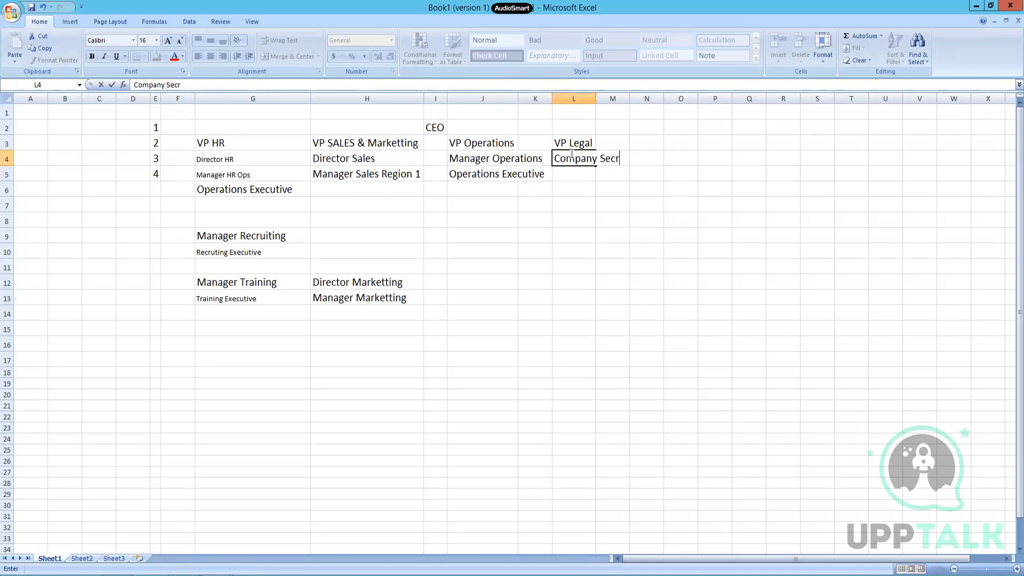
{"action": "key", "text": "BackSpace"}
{"action": "type", "text": "retary"}
{"action": "key", "text": "Return"}
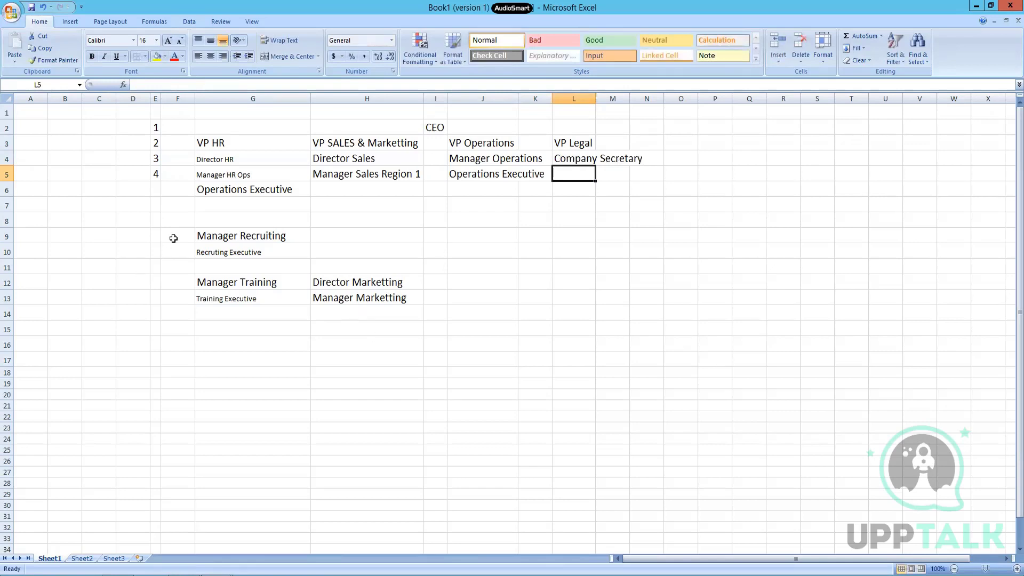
Step: Copy G6's 16-point formatting onto G4:G7 with Format Painter
{"action": "left_click", "coordinate": [225, 190]}
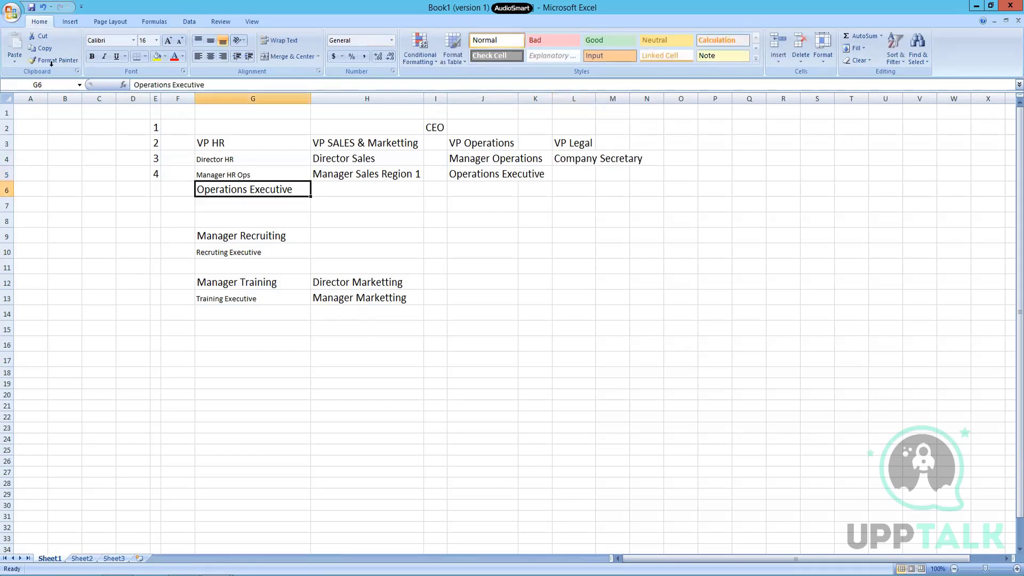
{"action": "left_click", "coordinate": [44, 62]}
{"action": "left_click_drag", "start_coordinate": [197, 157], "coordinate": [242, 205]}
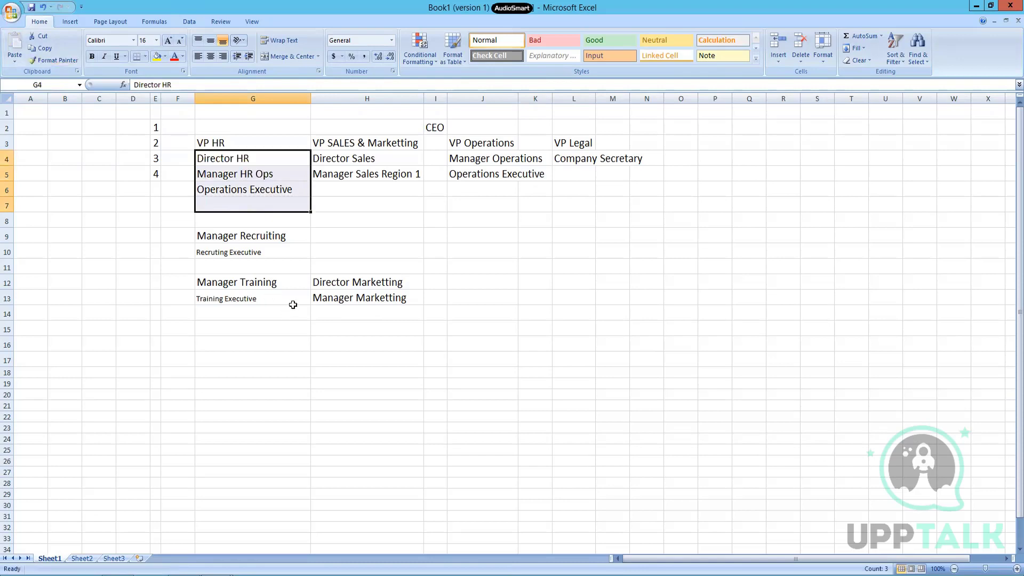
Step: Fill CEO in I2, VP HR in G3 and G4:G6 yellow
{"action": "left_click", "coordinate": [429, 127]}
{"action": "left_click", "coordinate": [157, 56]}
{"action": "left_click", "coordinate": [266, 139]}
{"action": "left_click", "coordinate": [157, 56]}
{"action": "left_click_drag", "start_coordinate": [236, 158], "coordinate": [239, 193]}
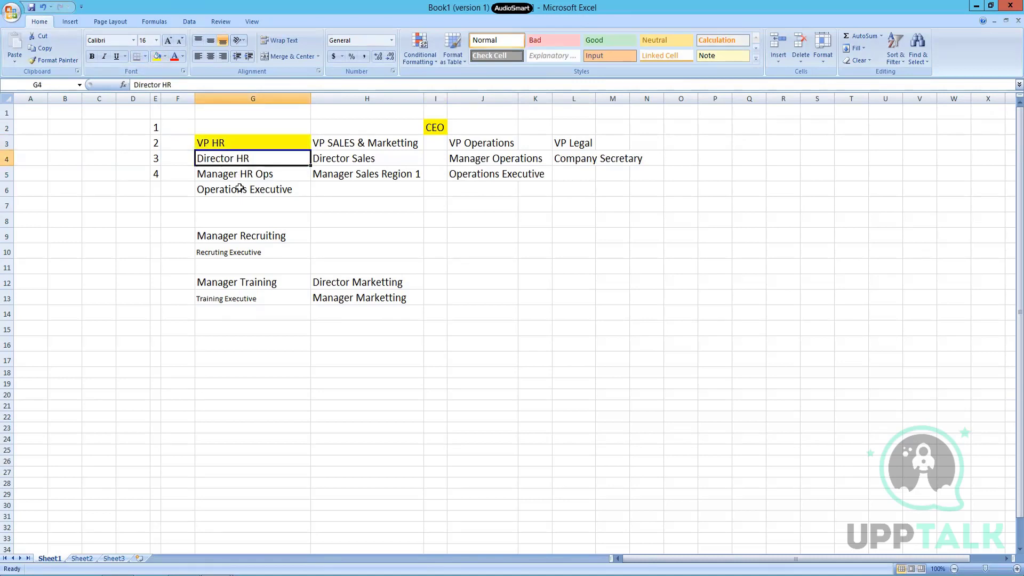
{"action": "left_click", "coordinate": [157, 56]}
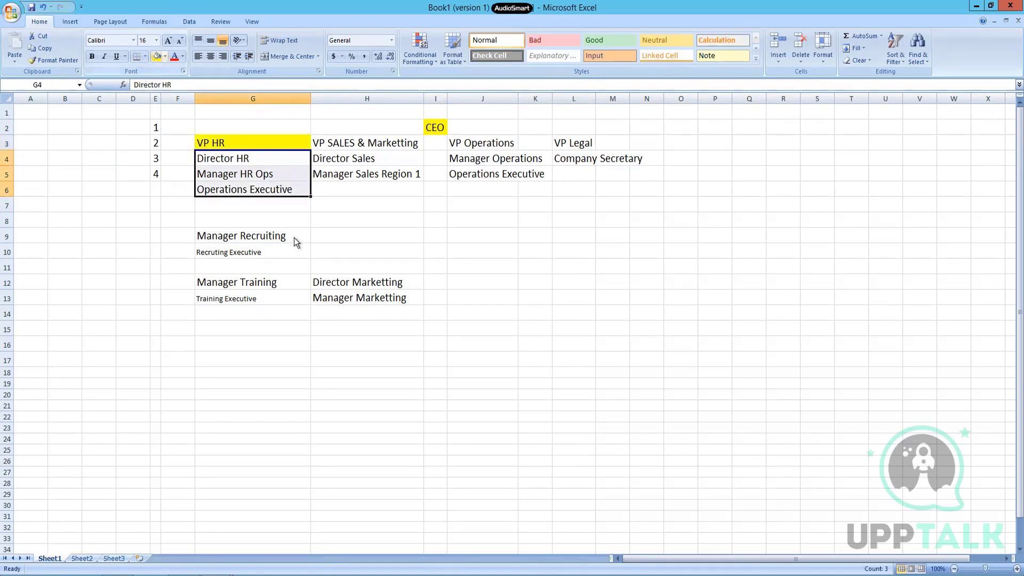
Step: Enter level number 5 in E6
{"action": "left_click", "coordinate": [155, 189]}
{"action": "type", "text": "5"}
{"action": "left_click", "coordinate": [367, 226]}
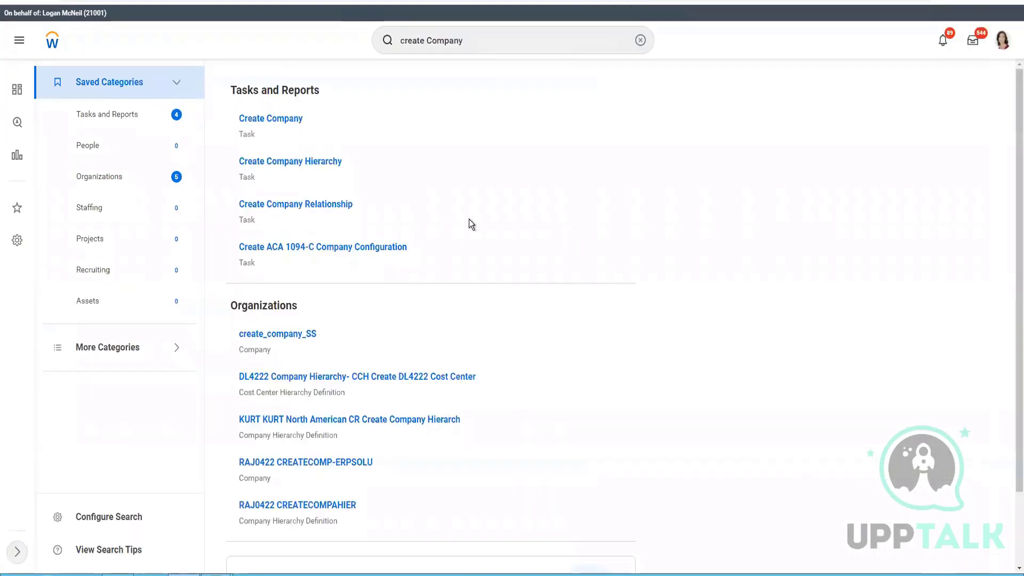
Step: Start Create Company from the search results and begin a new reorganization from its prompt
{"action": "left_click", "coordinate": [291, 120]}
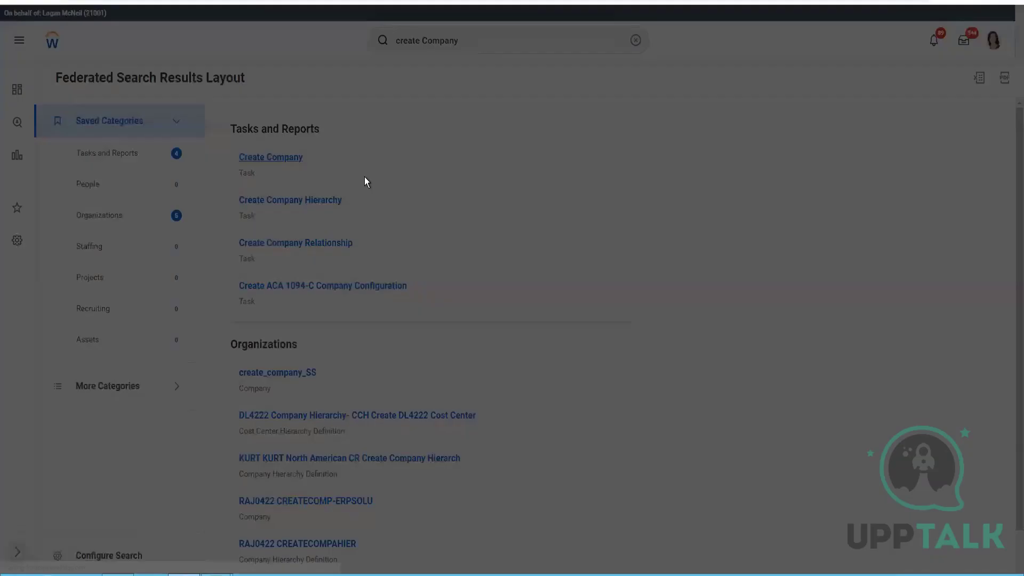
{"action": "left_click", "coordinate": [461, 161]}
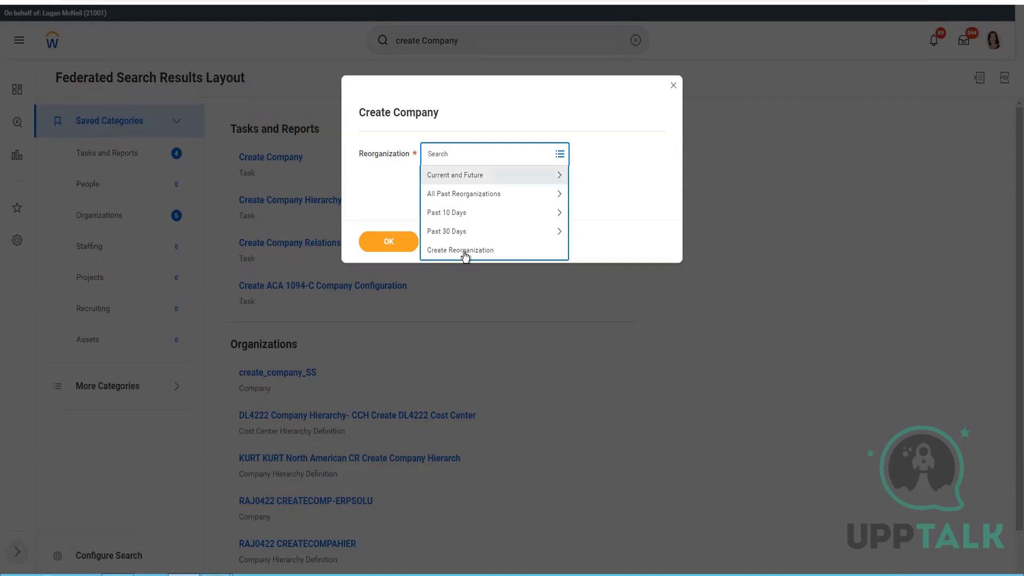
{"action": "left_click", "coordinate": [493, 250]}
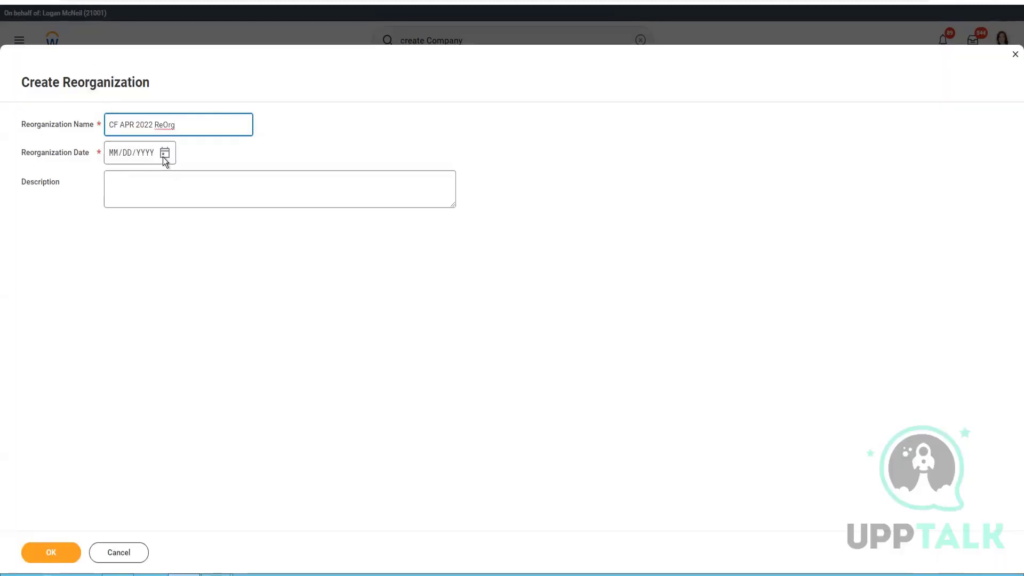
Step: Date the CF APR 2022 ReOrg reorganization 04/01/2022, save it, and confirm it for the company
{"action": "left_click", "coordinate": [166, 159]}
{"action": "left_click", "coordinate": [325, 197]}
{"action": "left_click", "coordinate": [161, 191]}
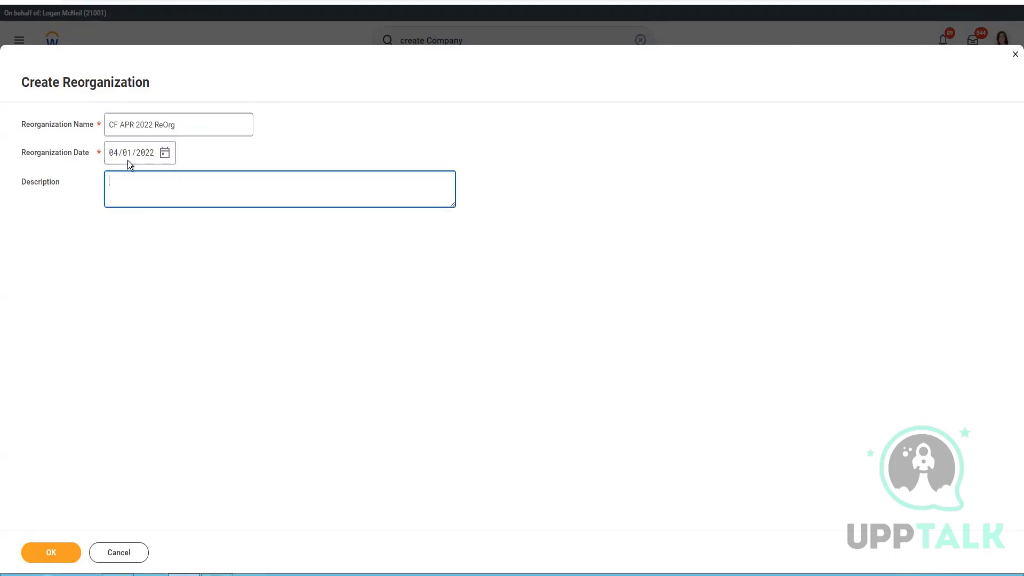
{"action": "left_click", "coordinate": [52, 552]}
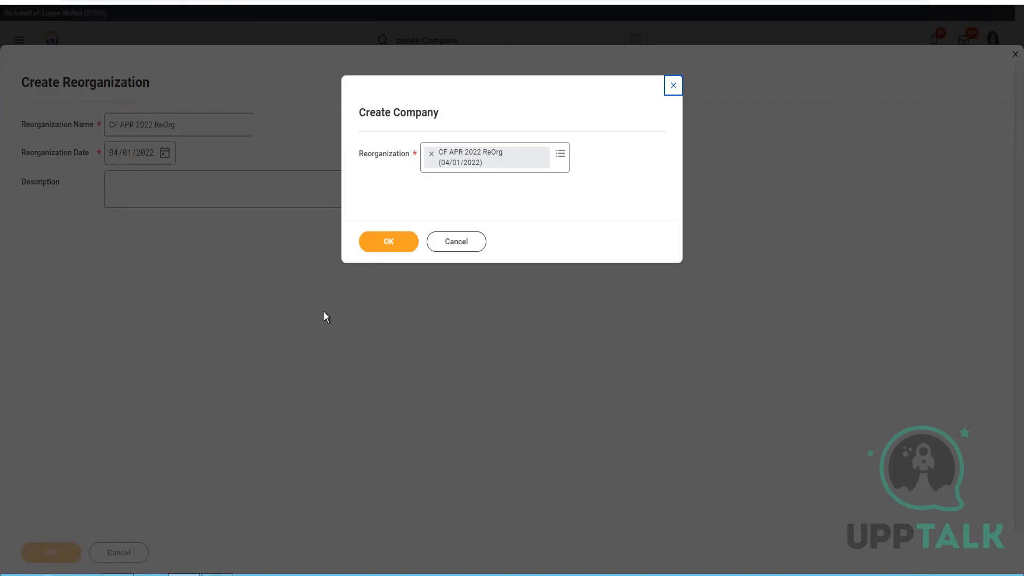
{"action": "left_click", "coordinate": [389, 242]}
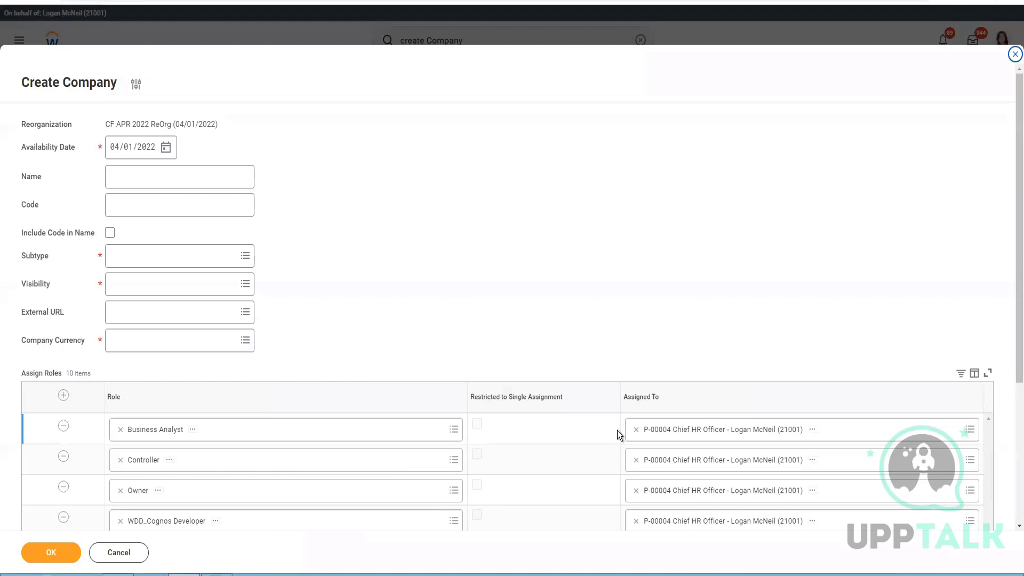
Step: Name the company 'CF Company (APR-2022)', then switch to the Excel workbook
{"action": "left_click", "coordinate": [171, 175]}
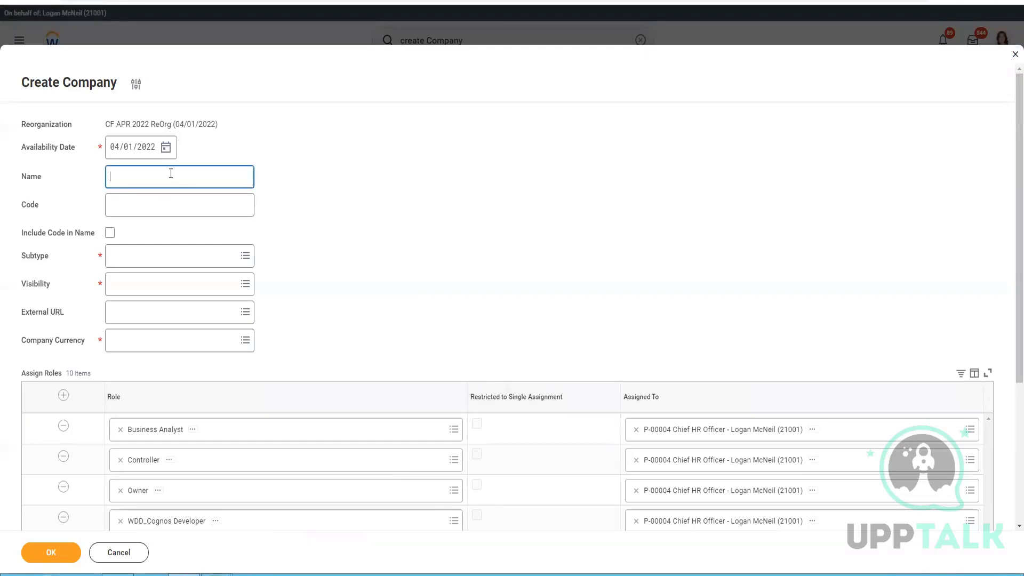
{"action": "type", "text": "CF APr 20"}
{"action": "key", "text": "BackSpace"}
{"action": "key", "text": "BackSpace"}
{"action": "key", "text": "BackSpace"}
{"action": "type", "text": "R"}
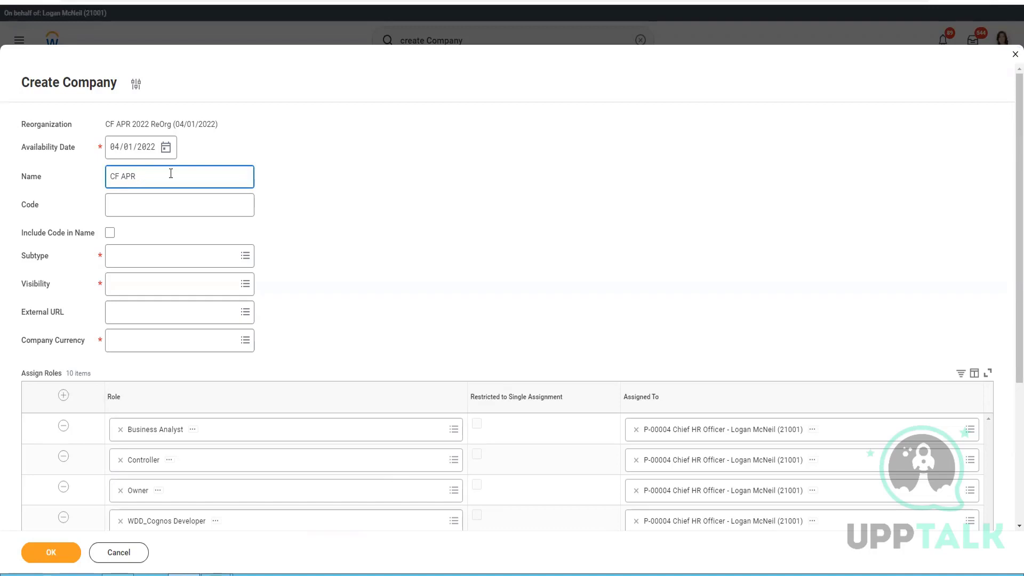
{"action": "key", "text": "BackSpace"}
{"action": "key", "text": "BackSpace"}
{"action": "type", "text": "Company (APR 2022"}
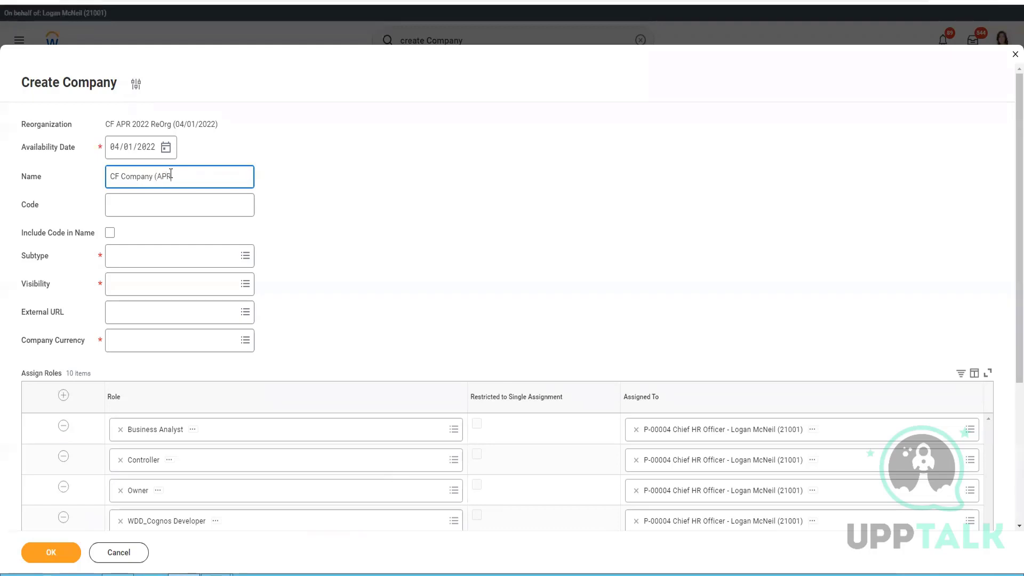
{"action": "type", "text": ")"}
{"action": "left_click", "coordinate": [171, 176]}
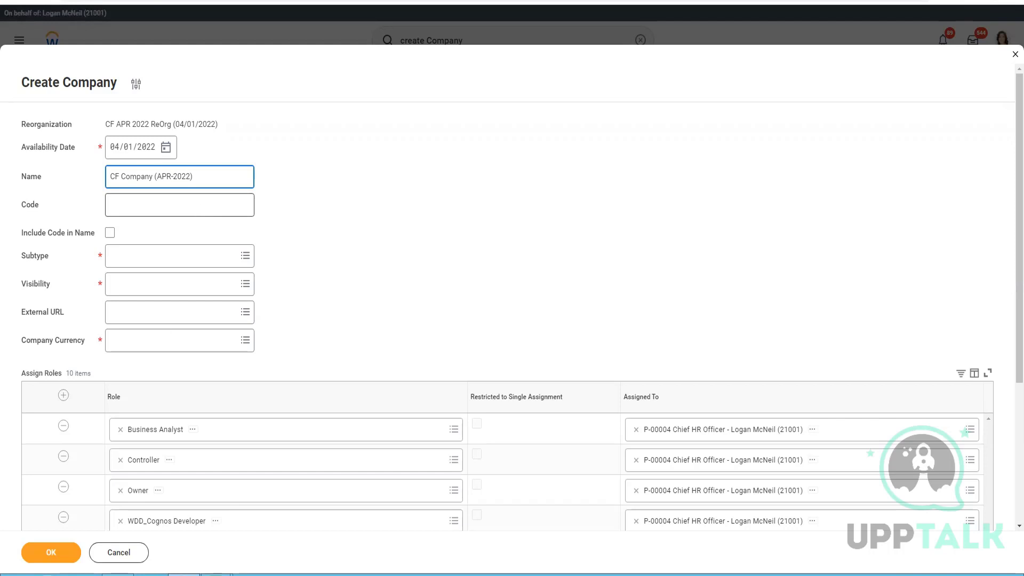
{"action": "key", "text": "alt+Tab"}
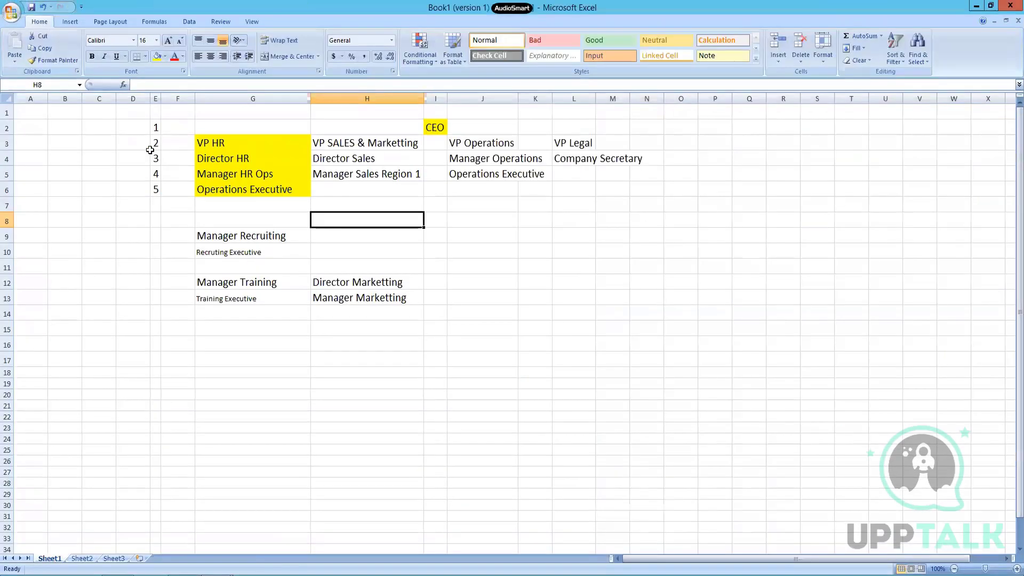
Step: Enter 10000 in B1 and 11000 in B2
{"action": "left_click", "coordinate": [64, 128]}
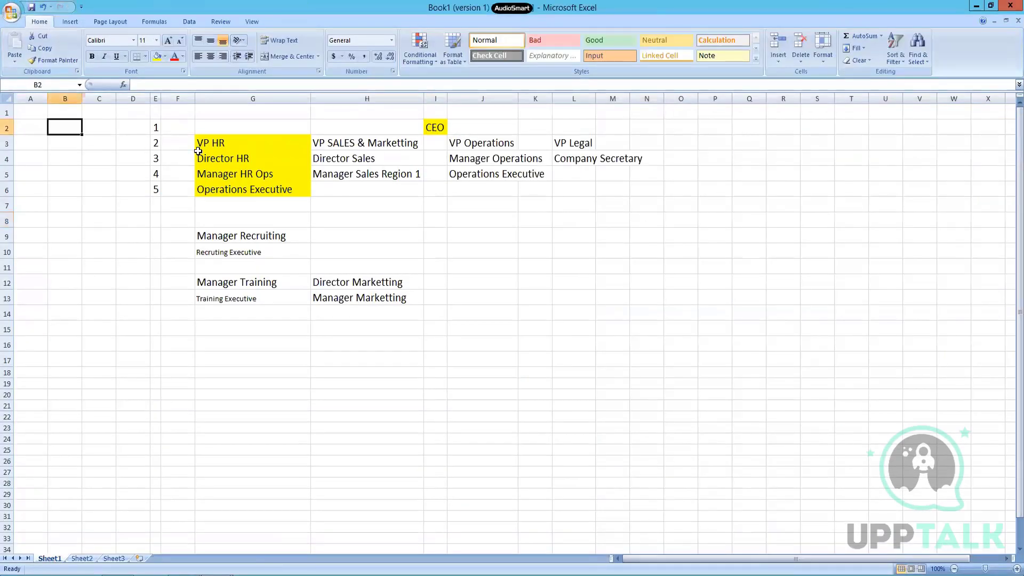
{"action": "type", "text": "1"}
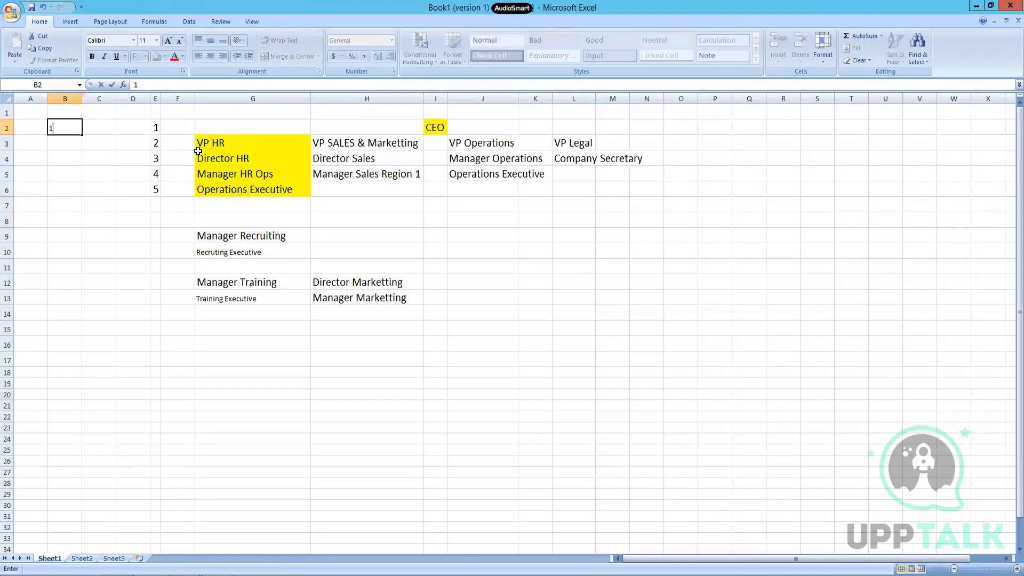
{"action": "key", "text": "Escape"}
{"action": "key", "text": "Up"}
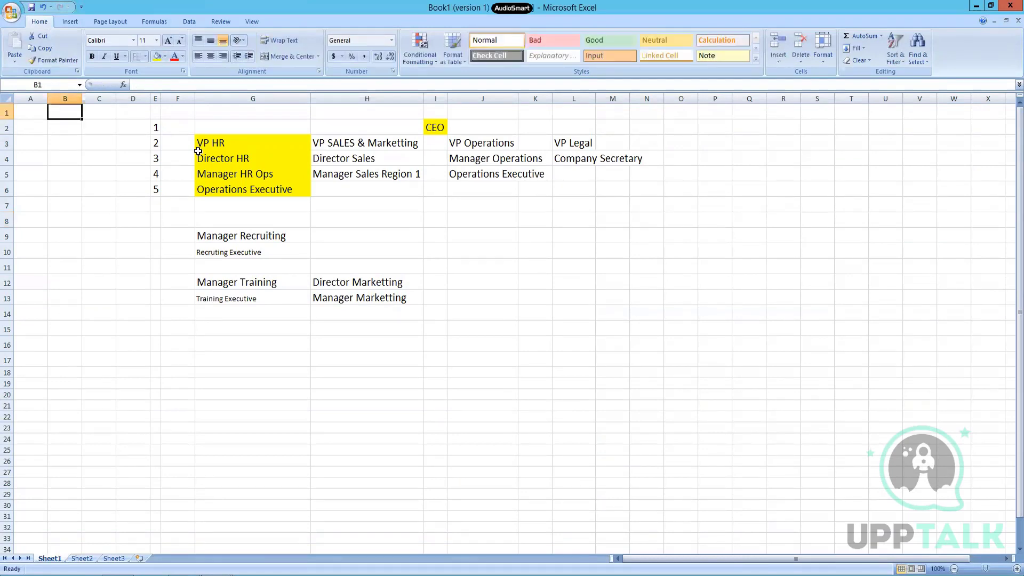
{"action": "type", "text": "1"}
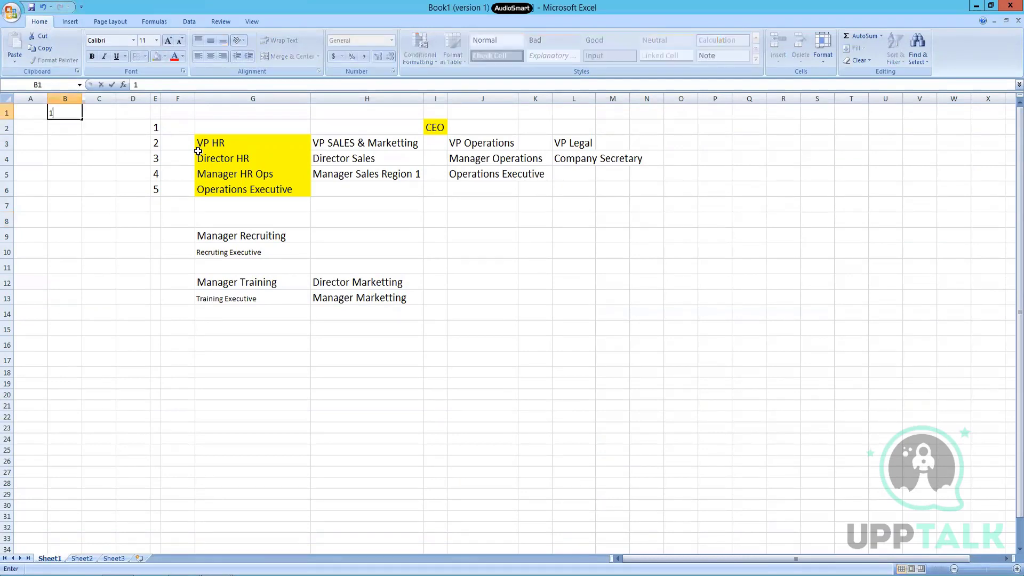
{"action": "type", "text": "0000"}
{"action": "key", "text": "Return"}
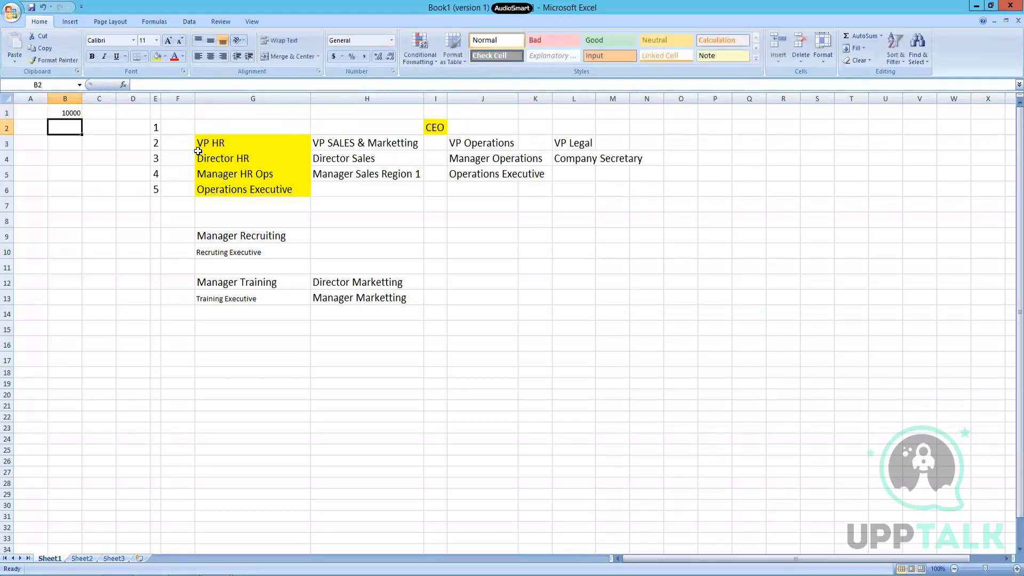
{"action": "type", "text": "11000"}
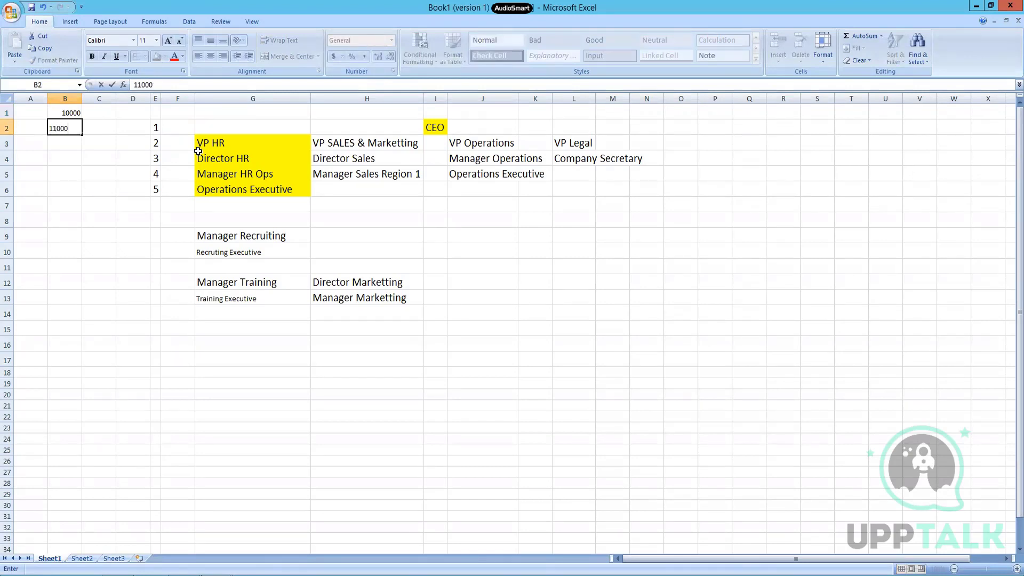
{"action": "key", "text": "Return"}
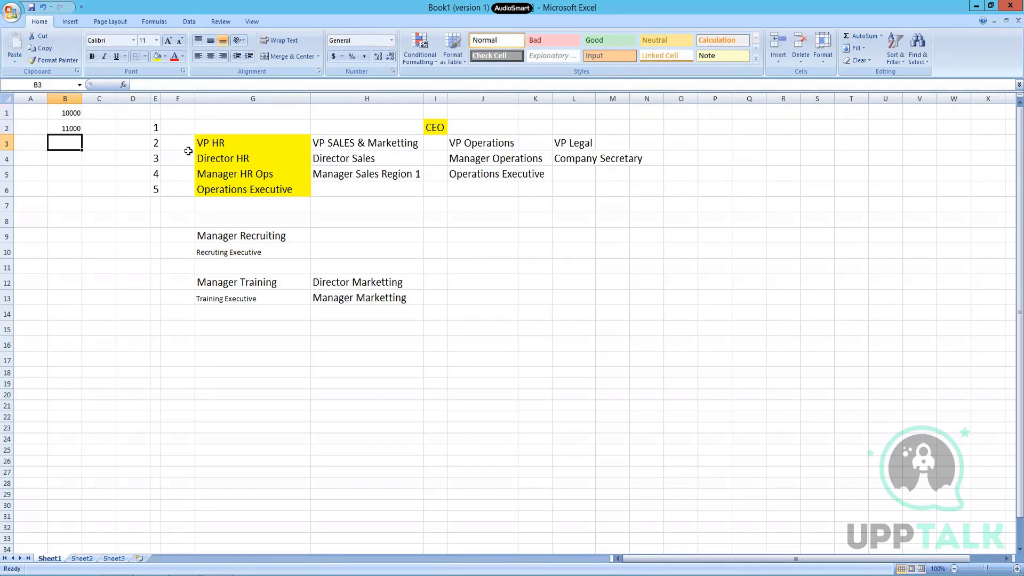
Step: Append '- 12000' to VP HR and '- 13000' to VP SALES & Marketting in row 3
{"action": "left_click", "coordinate": [269, 143]}
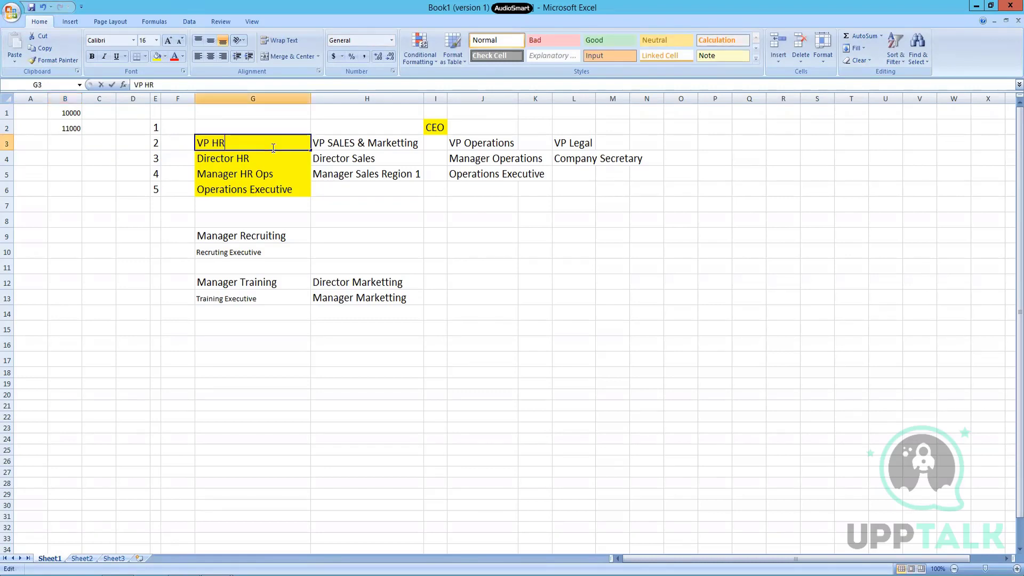
{"action": "double_click", "coordinate": [273, 148]}
{"action": "type", "text": "- "}
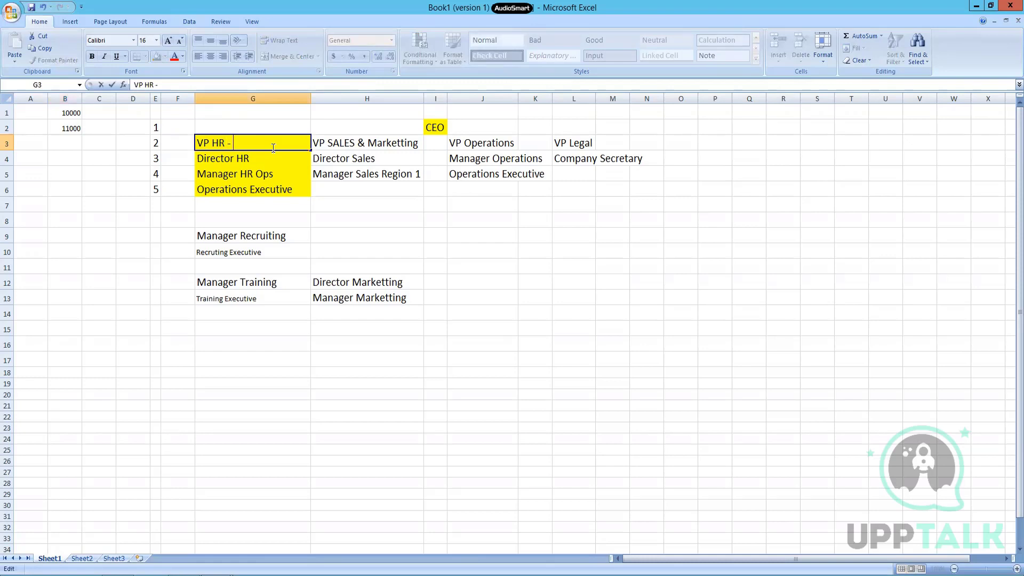
{"action": "type", "text": "12000"}
{"action": "key", "text": "Return"}
{"action": "key", "text": "Up"}
{"action": "key", "text": "Right"}
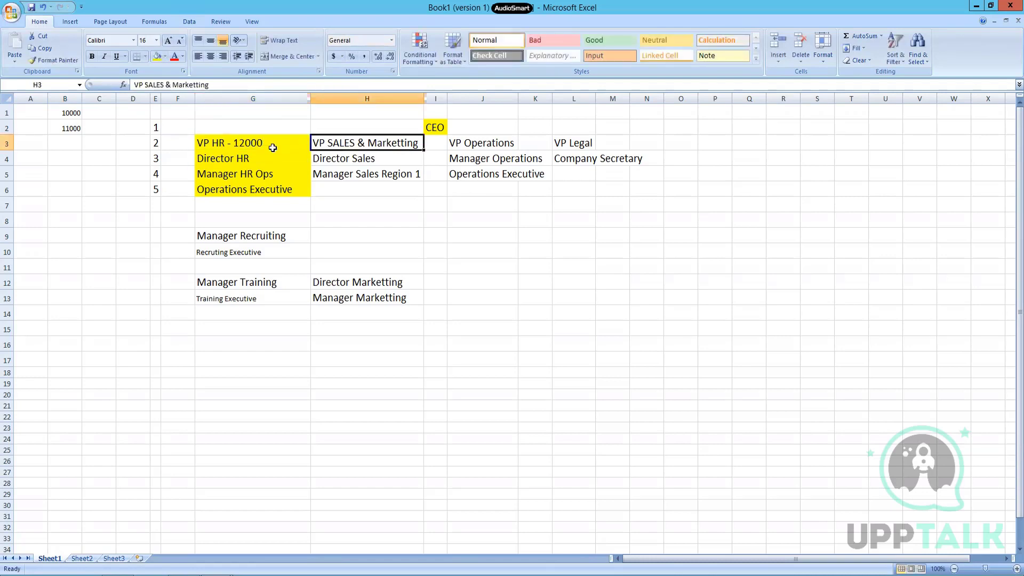
{"action": "key", "text": "F2"}
{"action": "type", "text": "- 13000"}
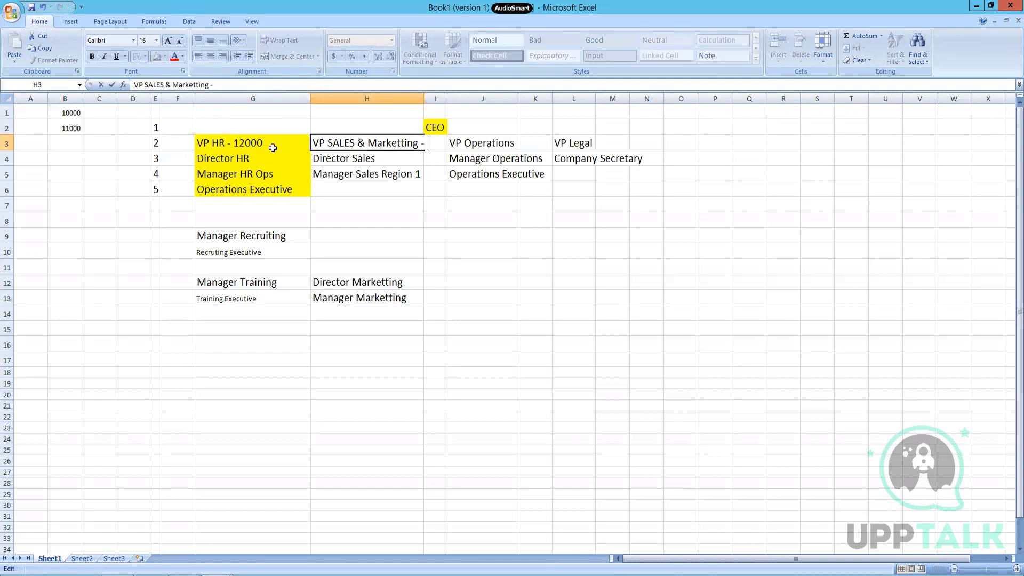
{"action": "key", "text": "Return"}
Step: Append '- 14000' to VP Operations and '- 15000' to VP Legal in row 3
{"action": "key", "text": "Up"}
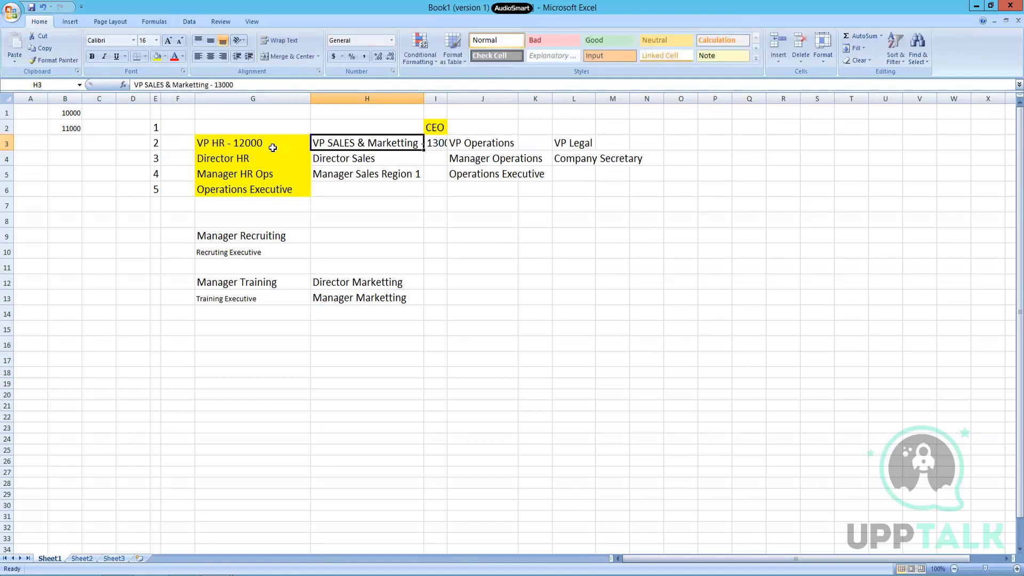
{"action": "key", "text": "Right"}
{"action": "key", "text": "Right"}
{"action": "key", "text": "F2"}
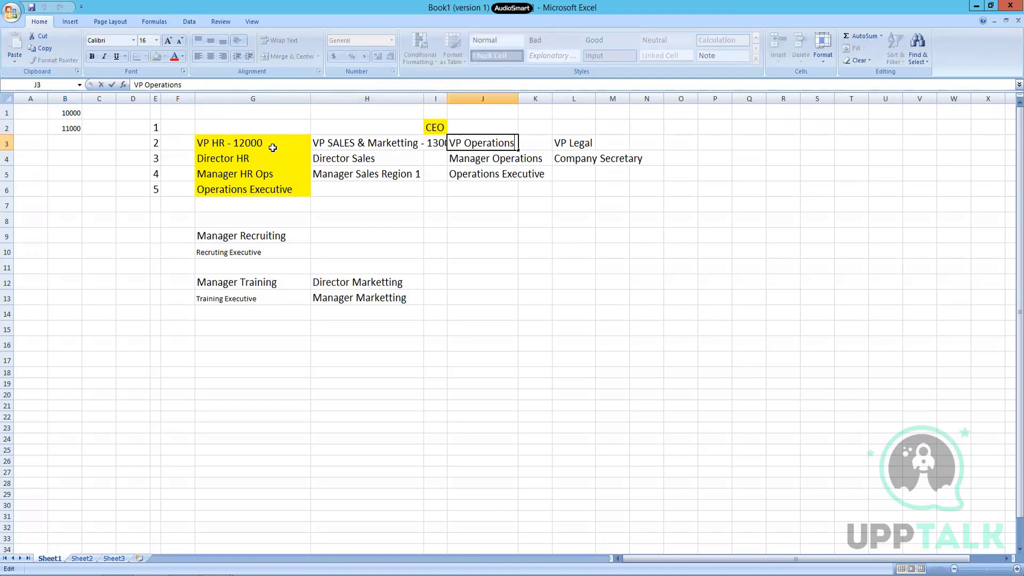
{"action": "type", "text": "- 14000"}
{"action": "key", "text": "Return"}
{"action": "key", "text": "Up"}
{"action": "key", "text": "Right"}
{"action": "key", "text": "Right"}
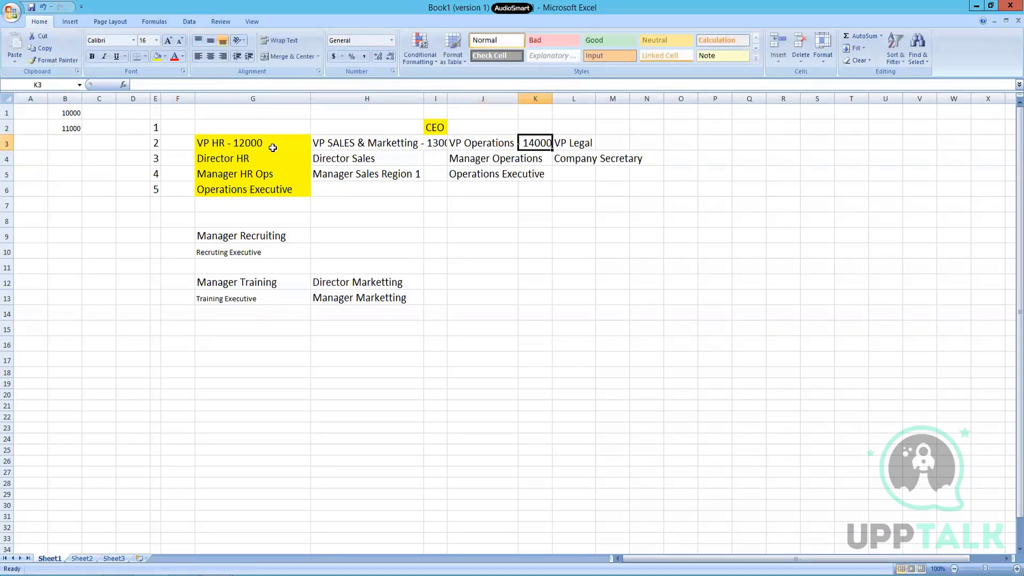
{"action": "key", "text": "F2"}
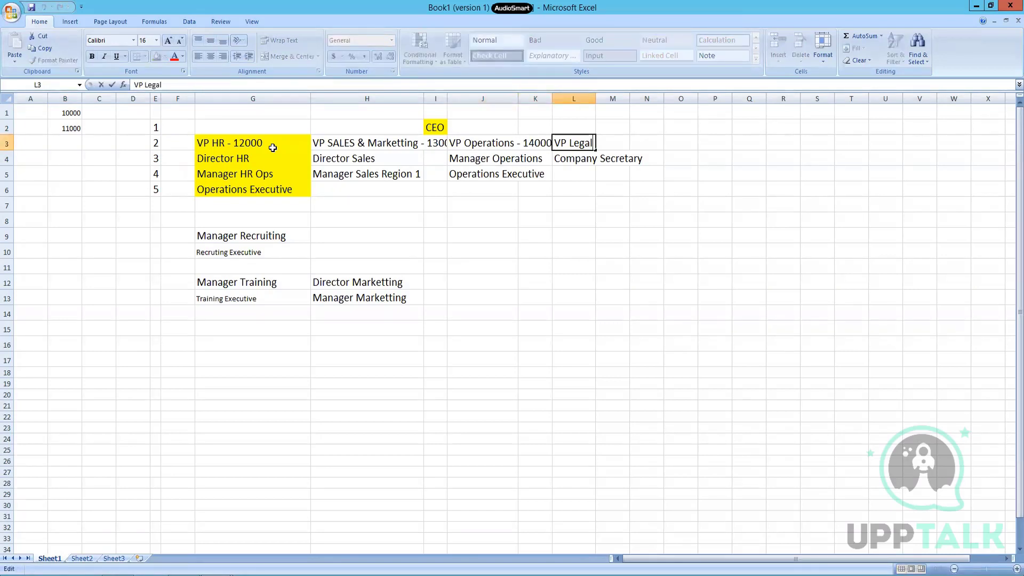
{"action": "type", "text": "000"}
{"action": "key", "text": "Return"}
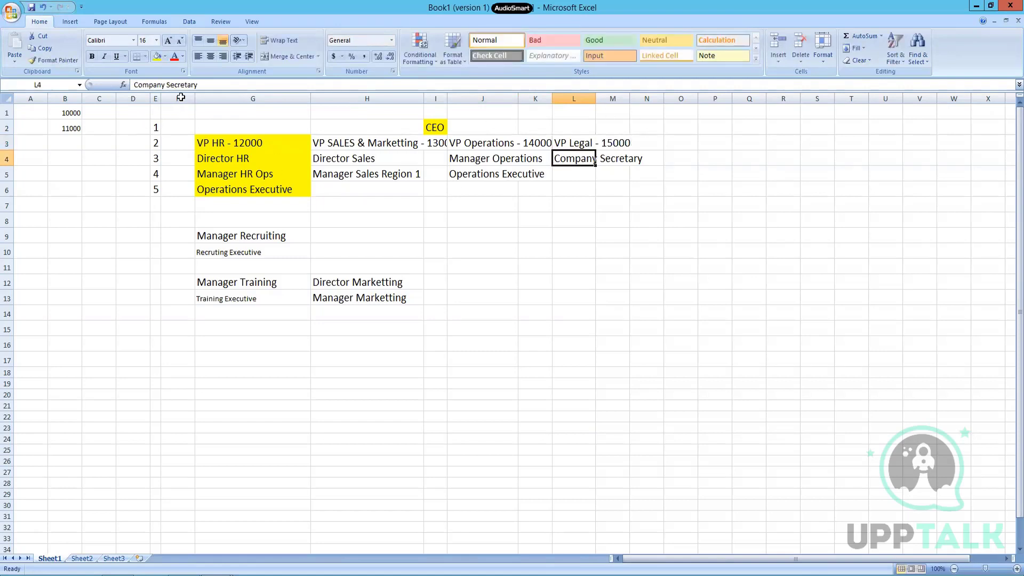
Step: Autofit the widths of columns F through M
{"action": "left_click_drag", "start_coordinate": [180, 96], "coordinate": [253, 99]}
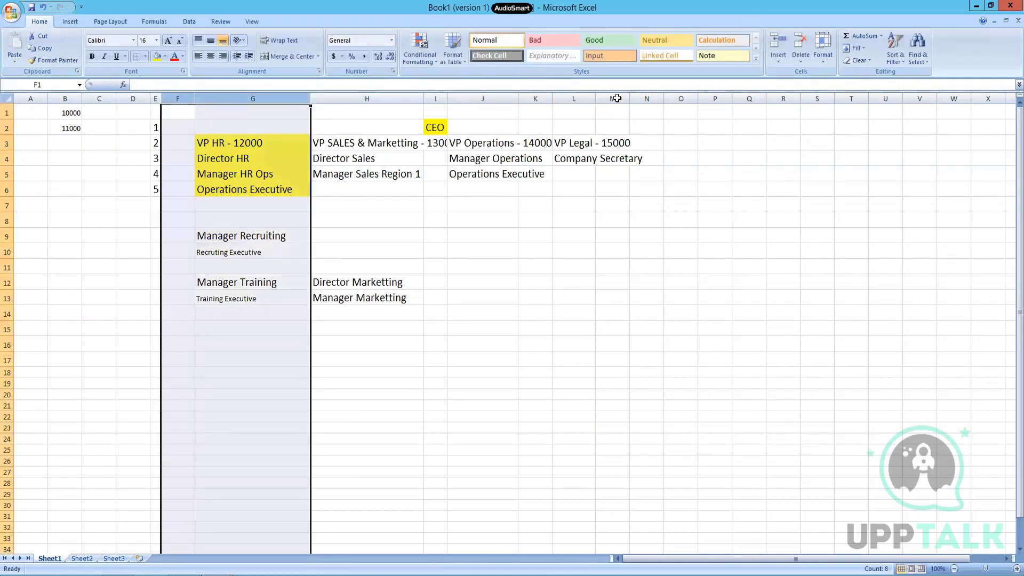
{"action": "left_click", "coordinate": [624, 97], "text": "shift"}
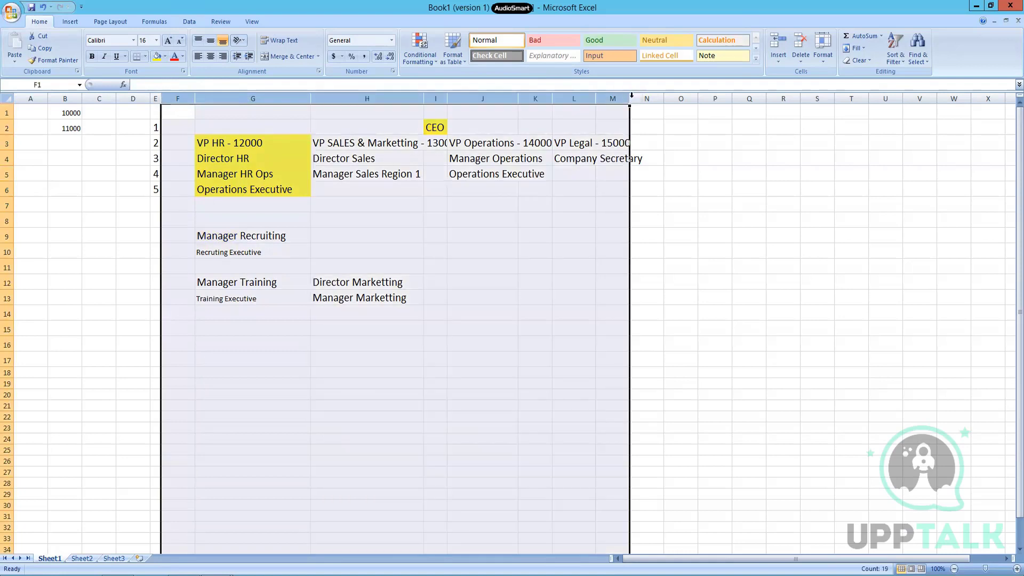
{"action": "double_click", "coordinate": [630, 97]}
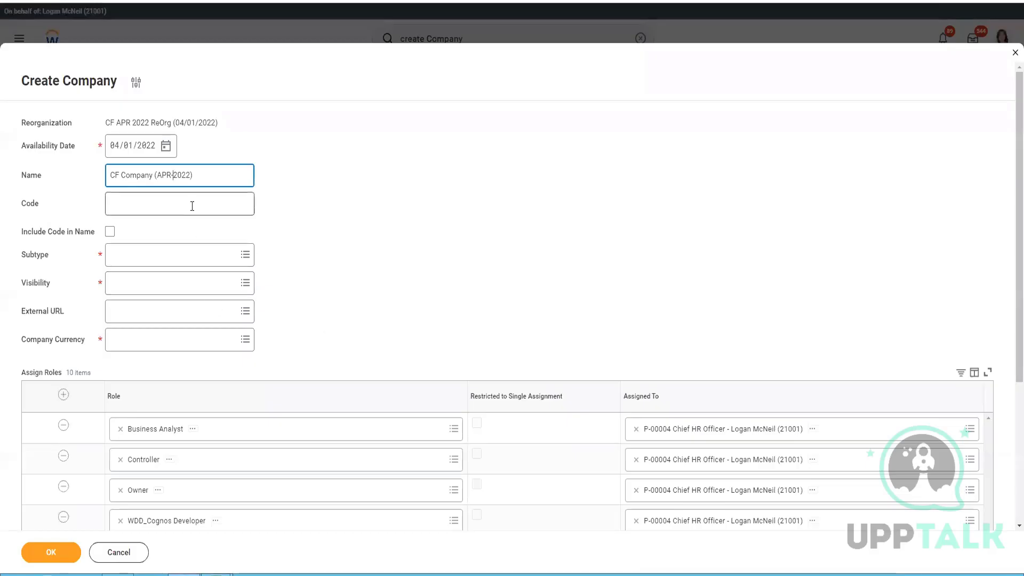
Step: Enter code 10000, choose subtype Company, keep Include Code in Name off, and set visibility to Everyone
{"action": "left_click", "coordinate": [192, 206]}
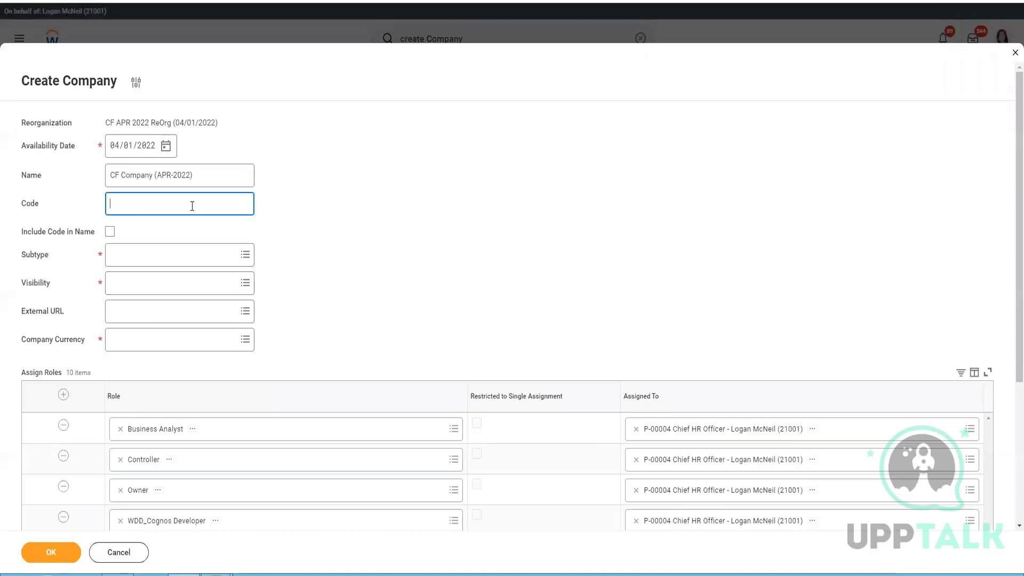
{"action": "type", "text": "10000"}
{"action": "left_click", "coordinate": [211, 259]}
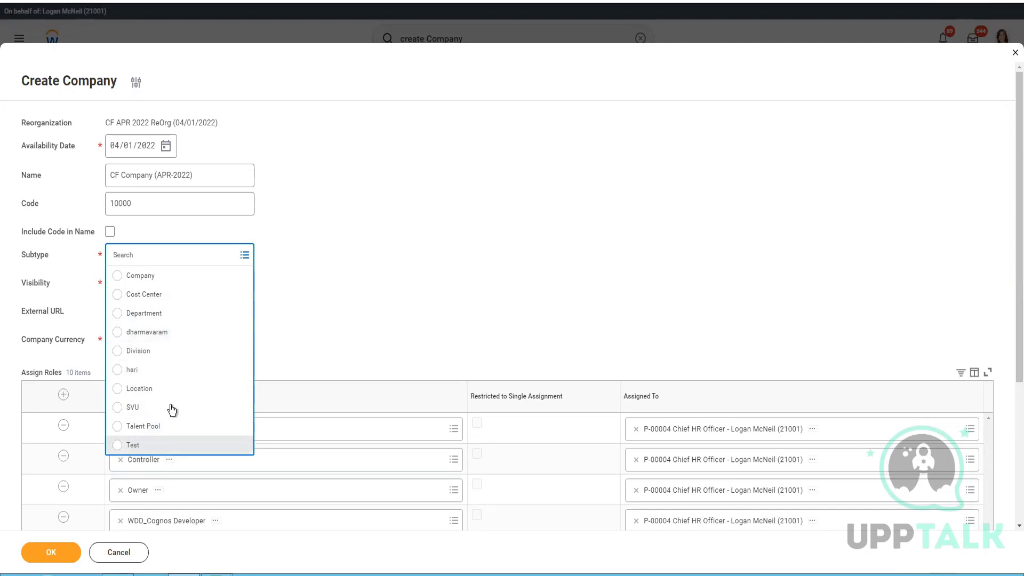
{"action": "left_click", "coordinate": [140, 276]}
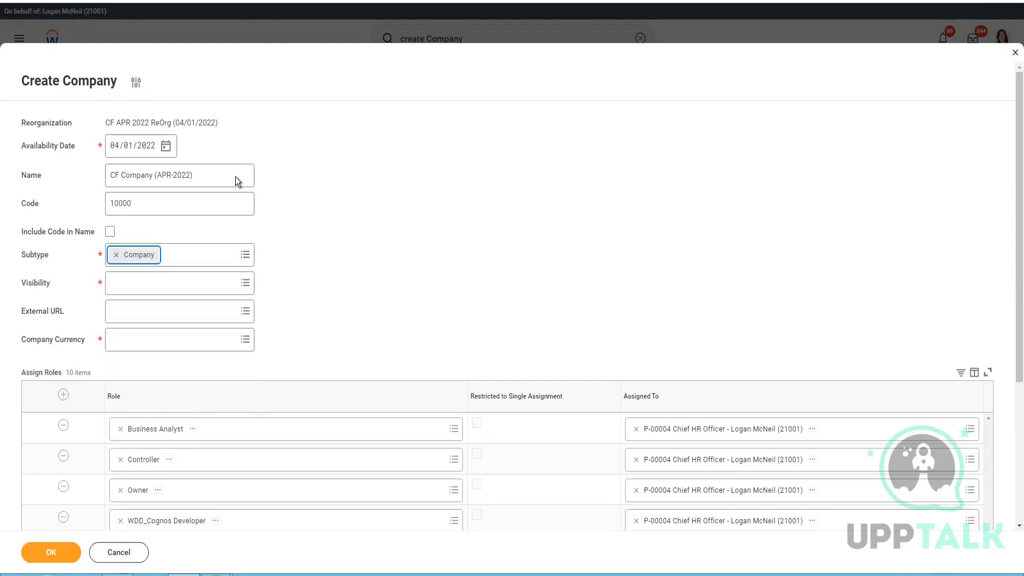
{"action": "left_click", "coordinate": [110, 233]}
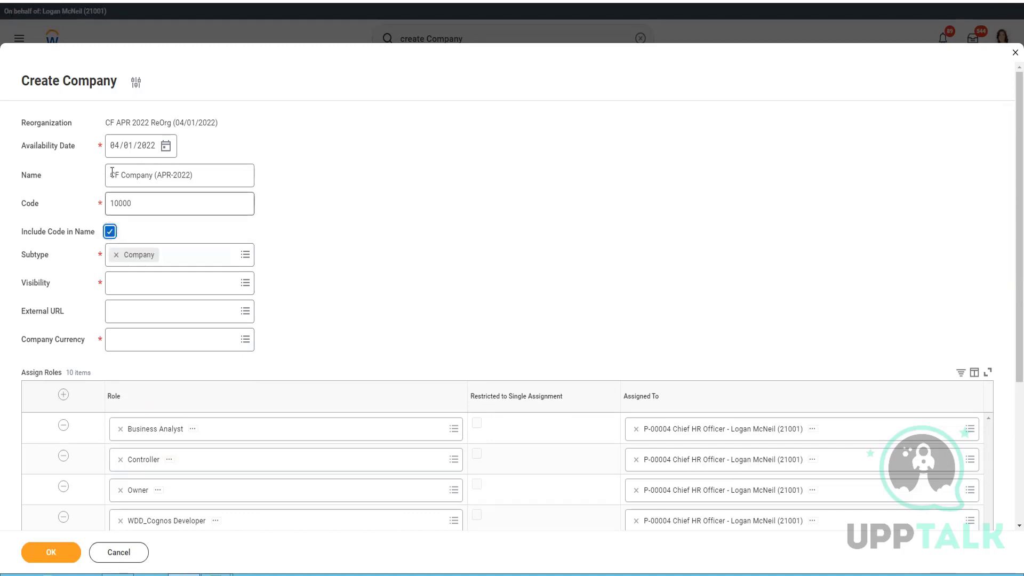
{"action": "left_click", "coordinate": [147, 201]}
{"action": "left_click", "coordinate": [109, 231]}
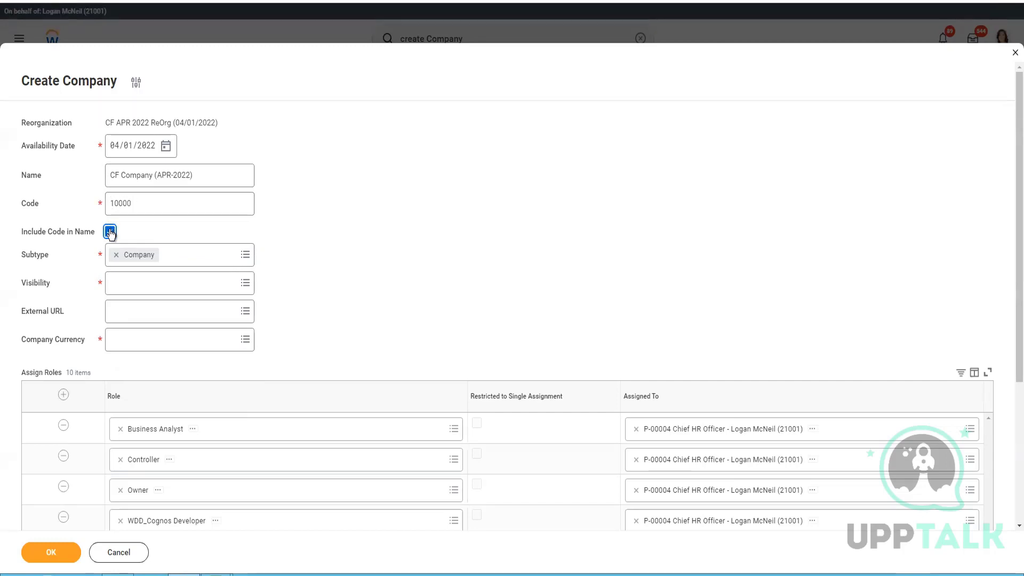
{"action": "left_click", "coordinate": [204, 283]}
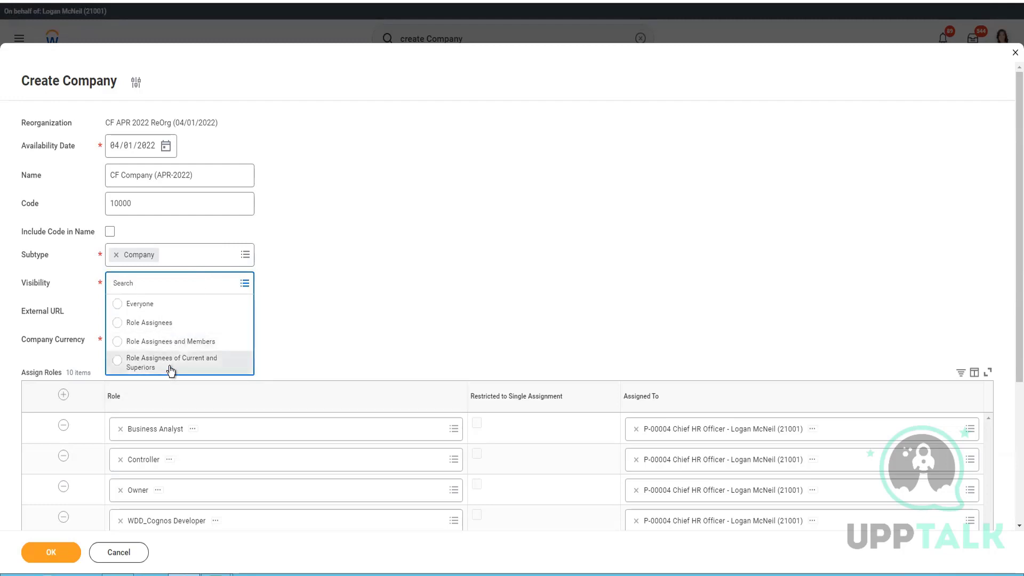
{"action": "left_click", "coordinate": [135, 310]}
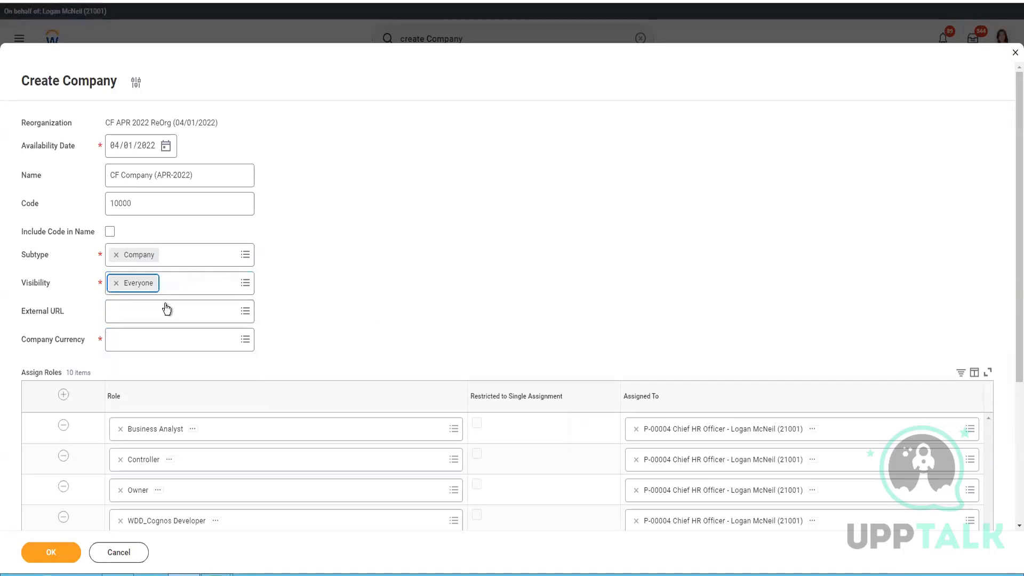
{"action": "left_click", "coordinate": [165, 319]}
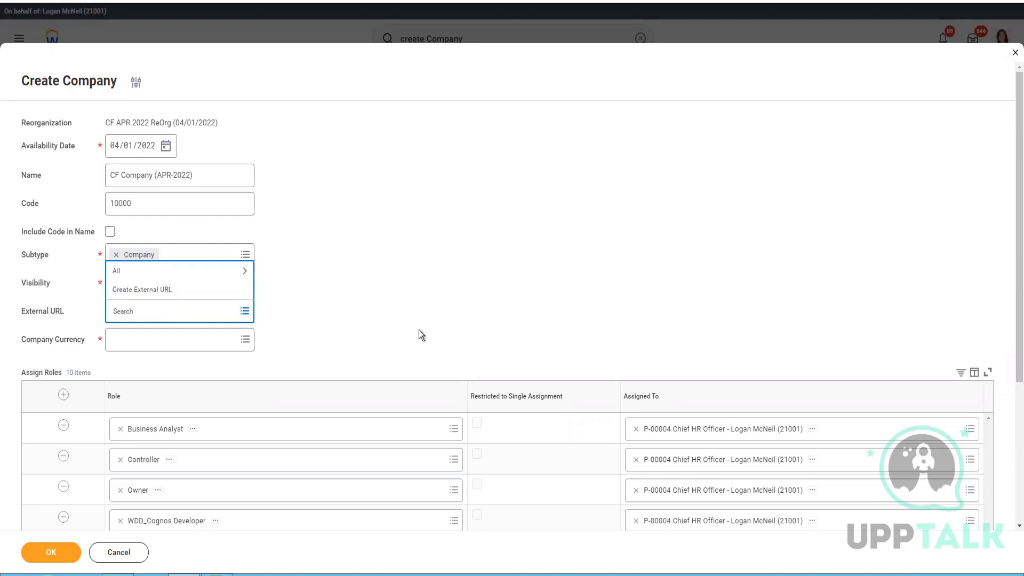
Step: Create a new external URL named 'CF Company (APR-2022)' for the company
{"action": "left_click", "coordinate": [283, 326]}
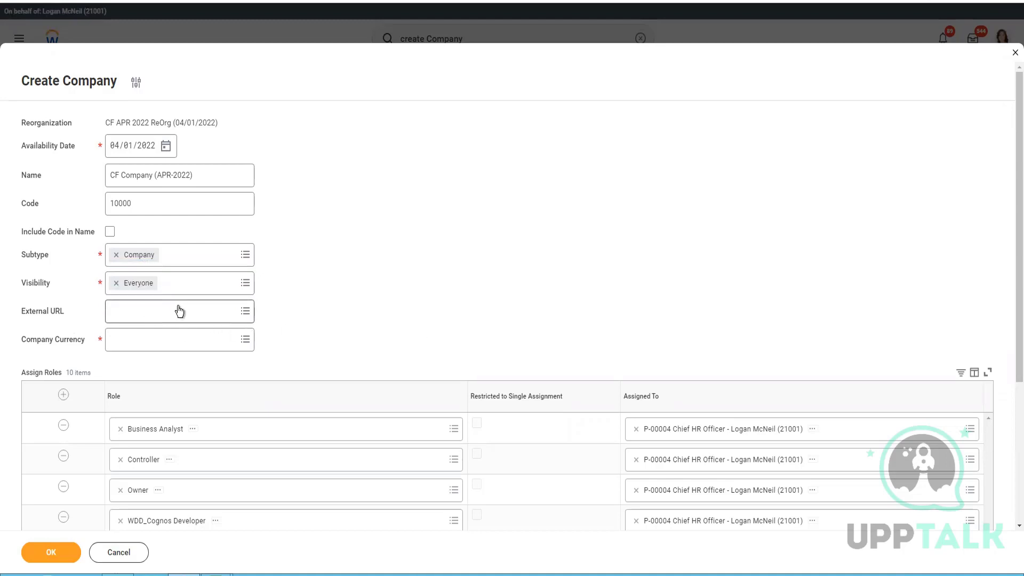
{"action": "left_click", "coordinate": [180, 307]}
{"action": "right_click", "coordinate": [175, 297]}
{"action": "left_click", "coordinate": [154, 297]}
{"action": "left_click", "coordinate": [153, 294]}
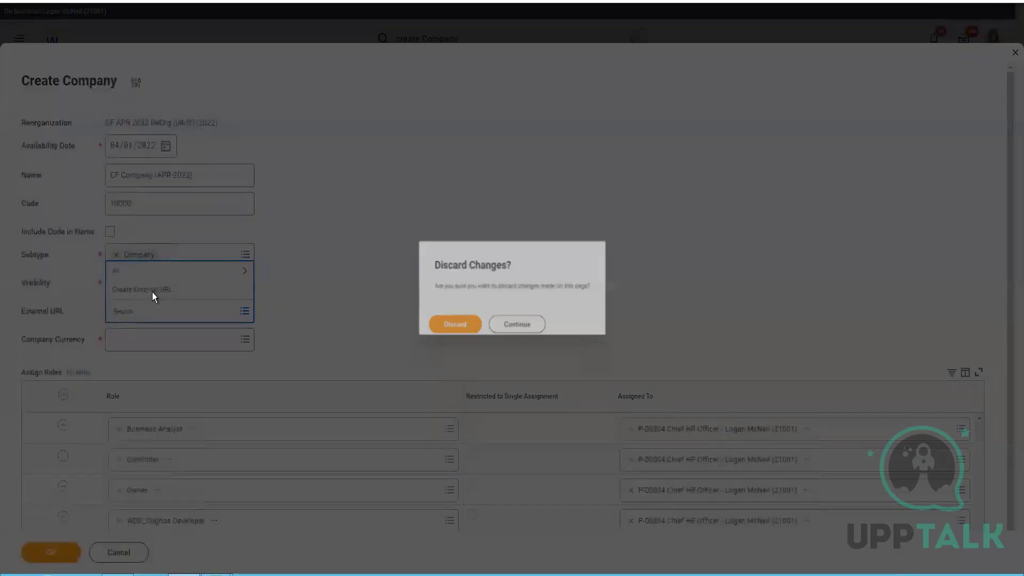
{"action": "left_click", "coordinate": [531, 317]}
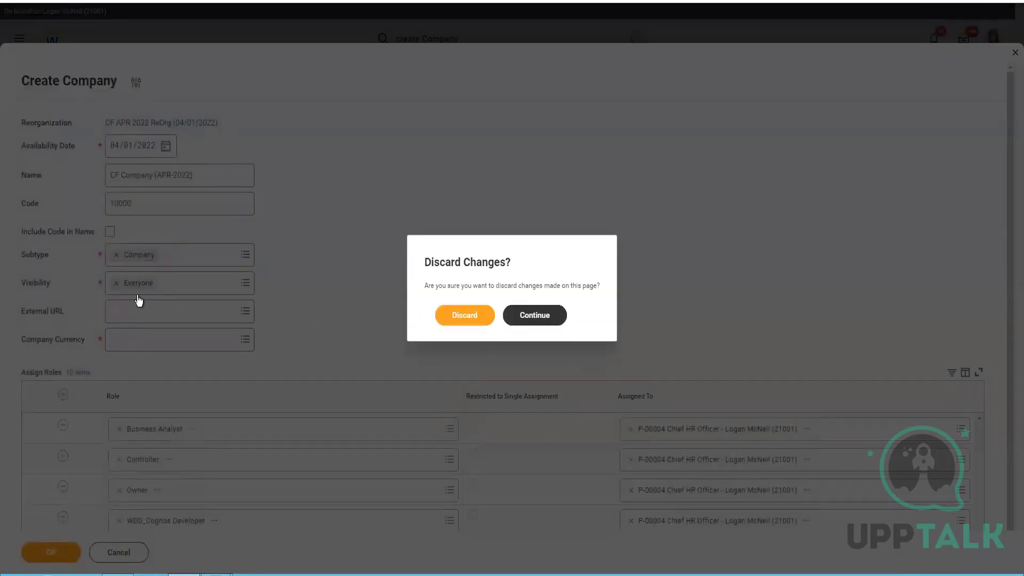
{"action": "left_click", "coordinate": [137, 315]}
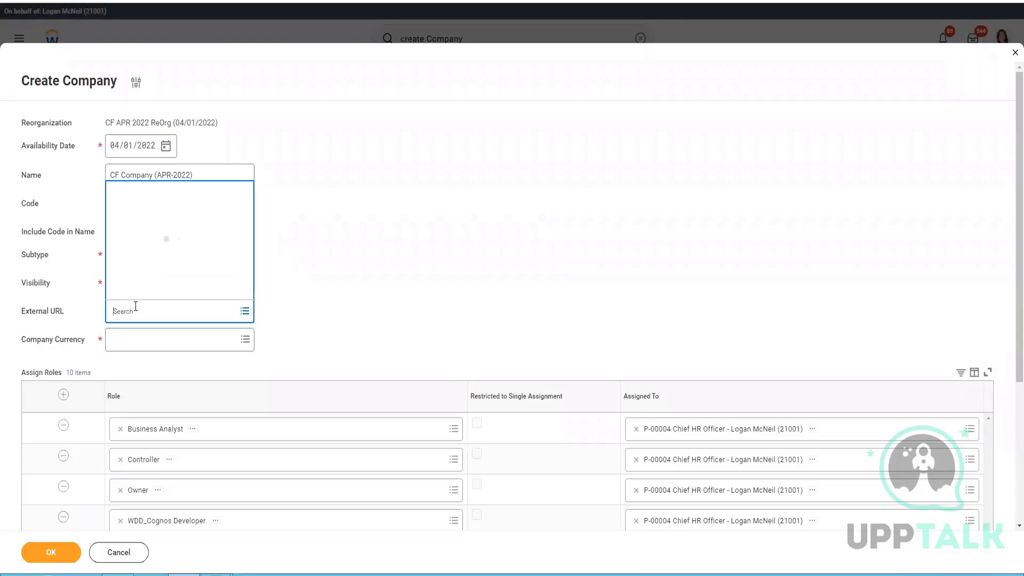
{"action": "key", "text": "Escape"}
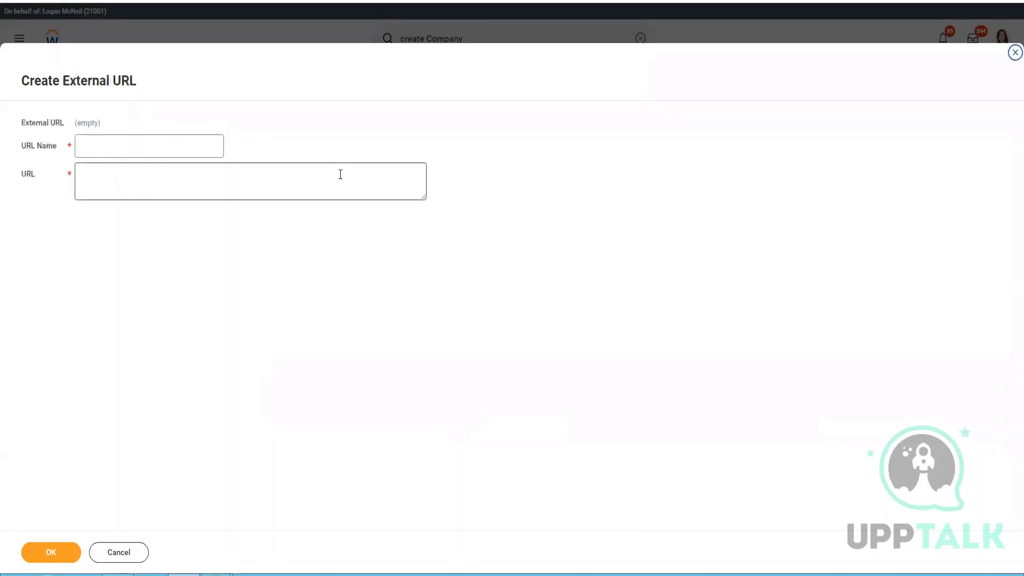
{"action": "left_click", "coordinate": [171, 148]}
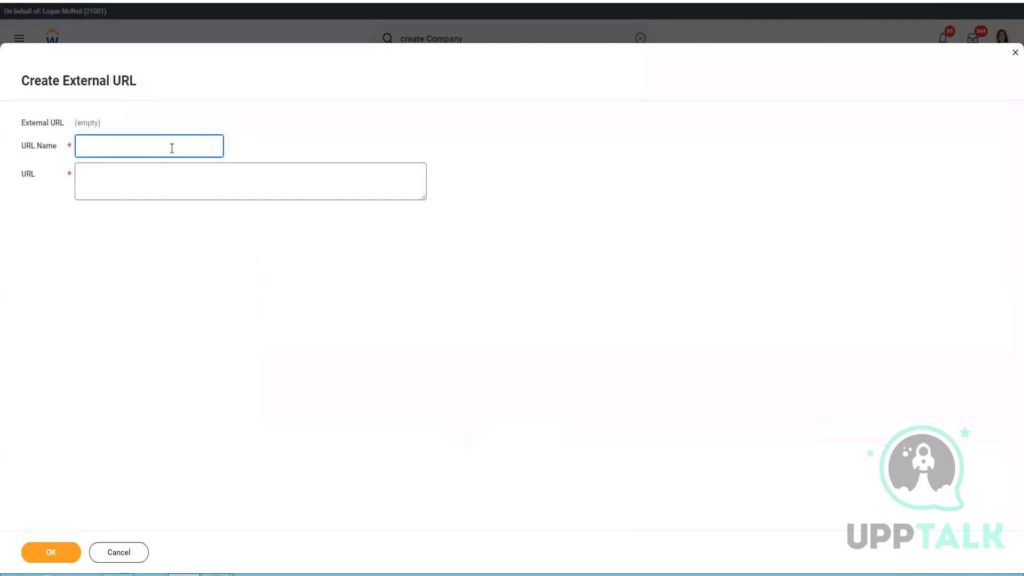
{"action": "type", "text": "CF Company"}
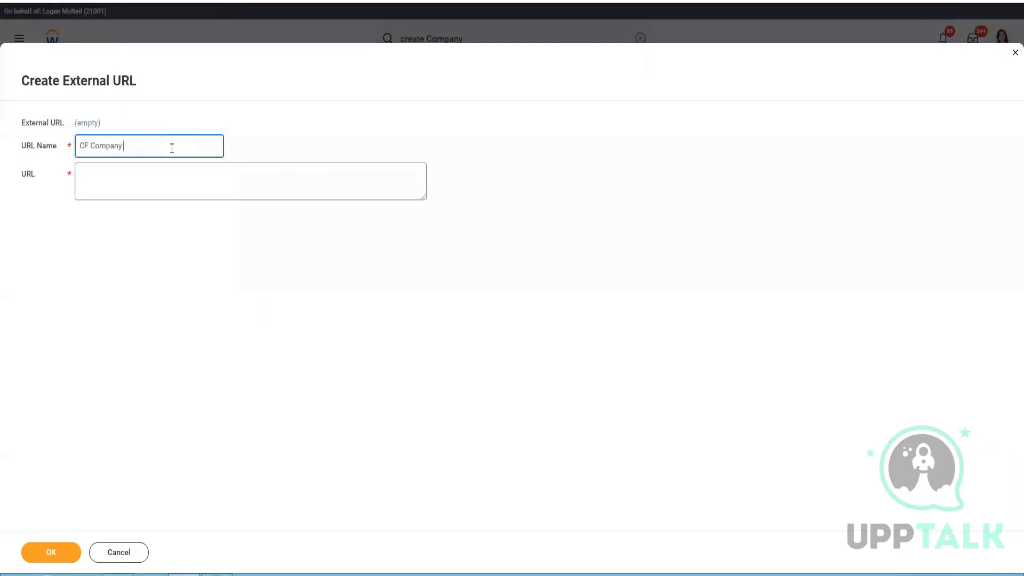
{"action": "type", "text": " (APR-2022"}
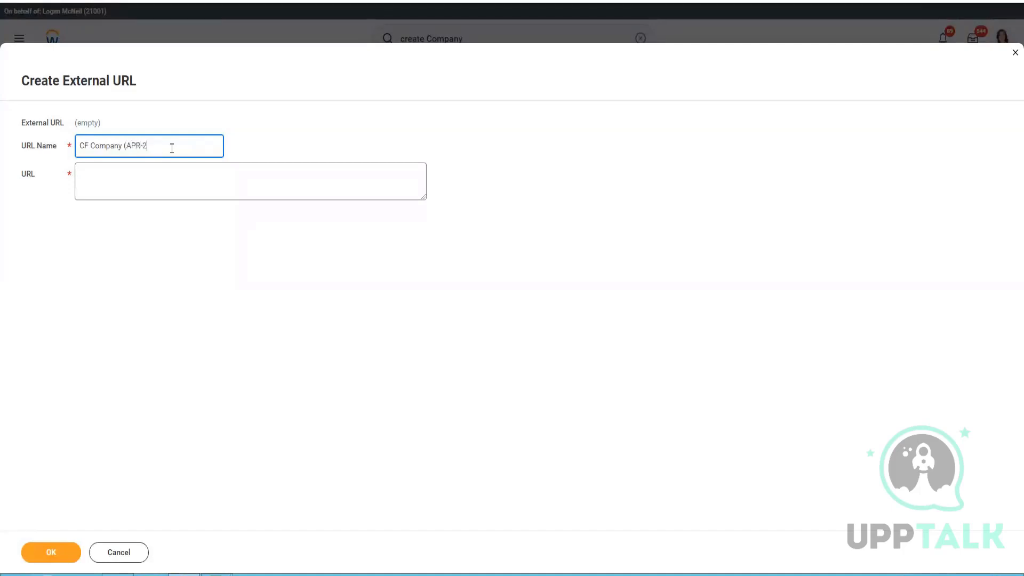
{"action": "type", "text": ")"}
{"action": "key", "text": "Tab"}
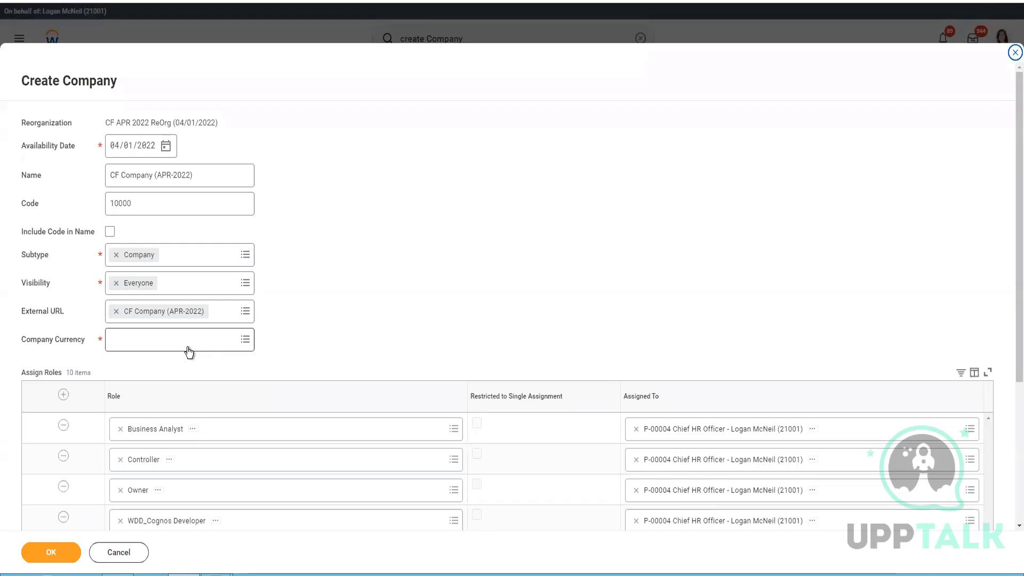
Step: Set Company Currency to USD
{"action": "left_click", "coordinate": [189, 352]}
{"action": "type", "text": "USD"}
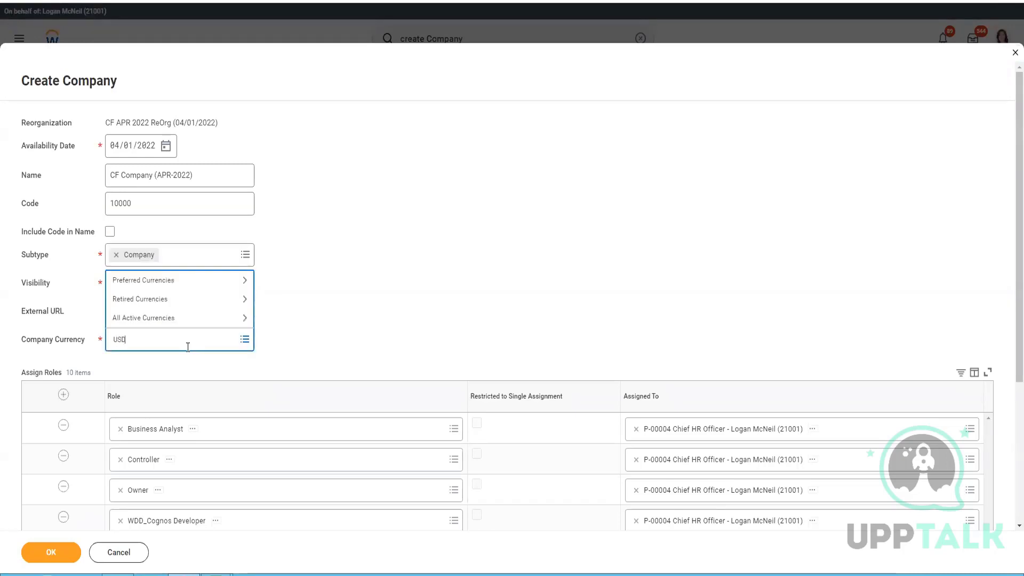
{"action": "key", "text": "Return"}
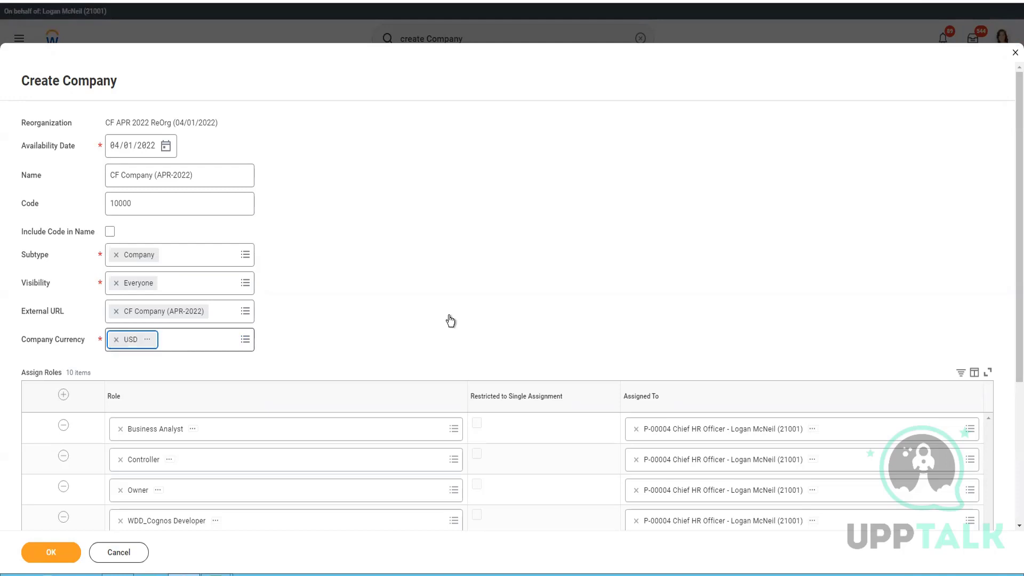
{"action": "left_click", "coordinate": [449, 317]}
Step: Add a blank row to the Assign Roles list
{"action": "scroll", "coordinate": [446, 273], "scroll_direction": "down", "scroll_amount": 2}
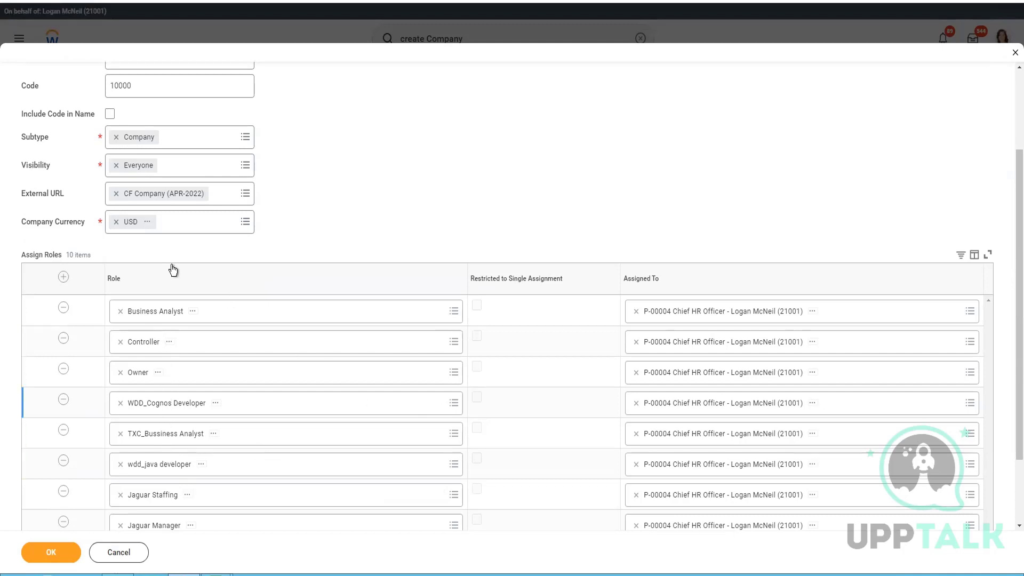
{"action": "scroll", "coordinate": [405, 452], "scroll_direction": "down", "scroll_amount": 2}
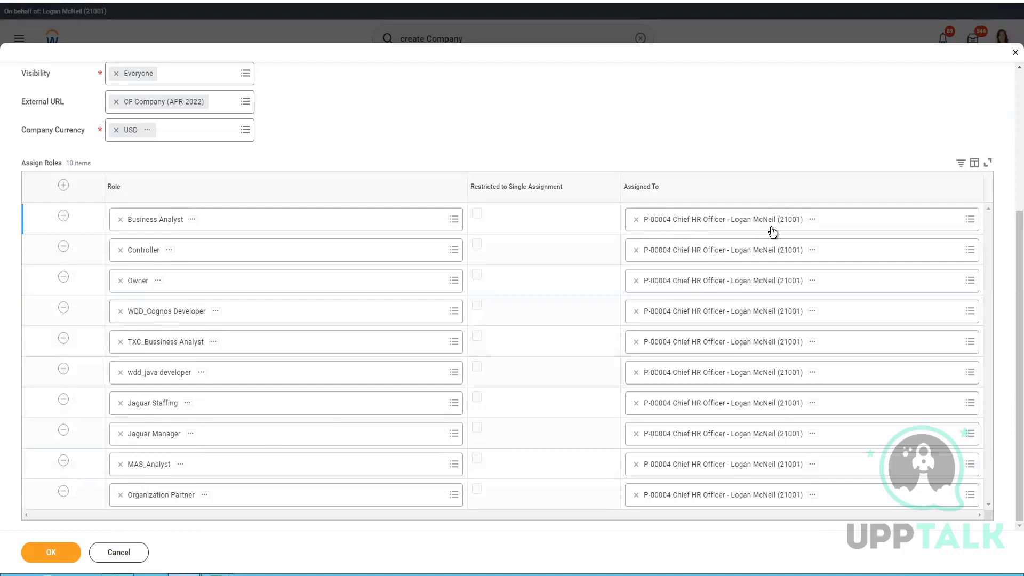
{"action": "left_click", "coordinate": [63, 186]}
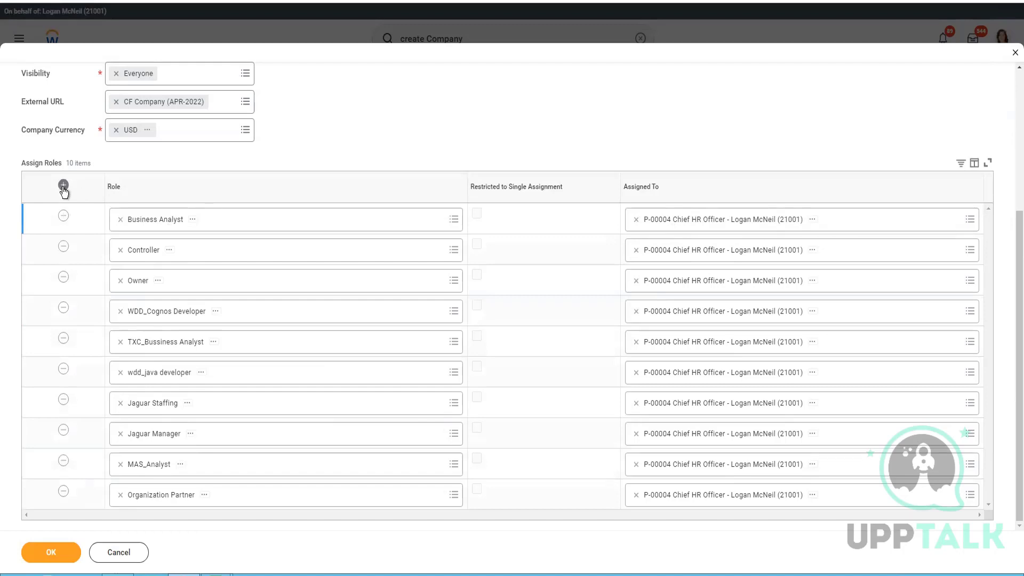
Step: Give the new row the Manager role, assigned to the Chief HR Officer position
{"action": "left_click", "coordinate": [205, 218]}
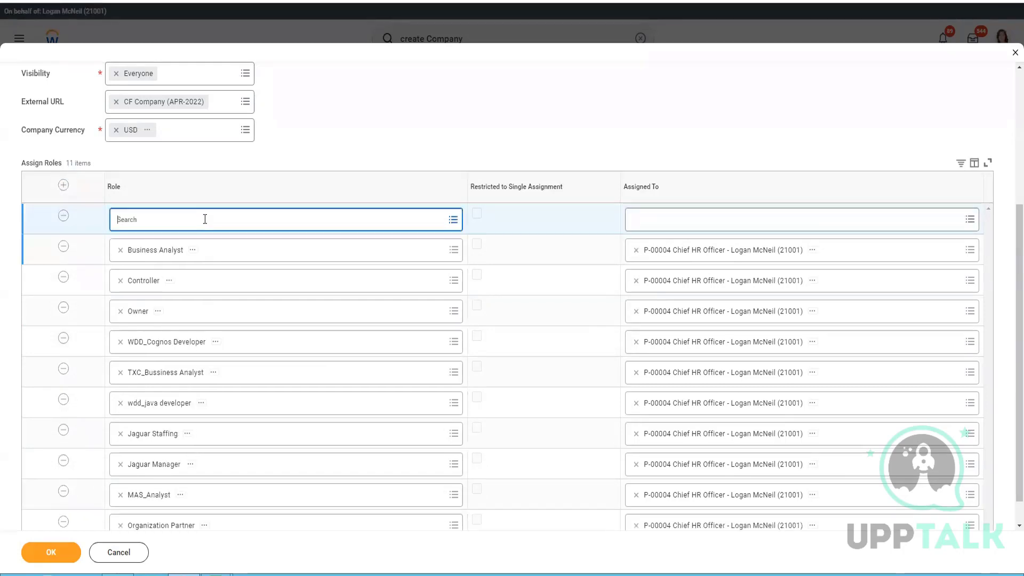
{"action": "type", "text": "Manager"}
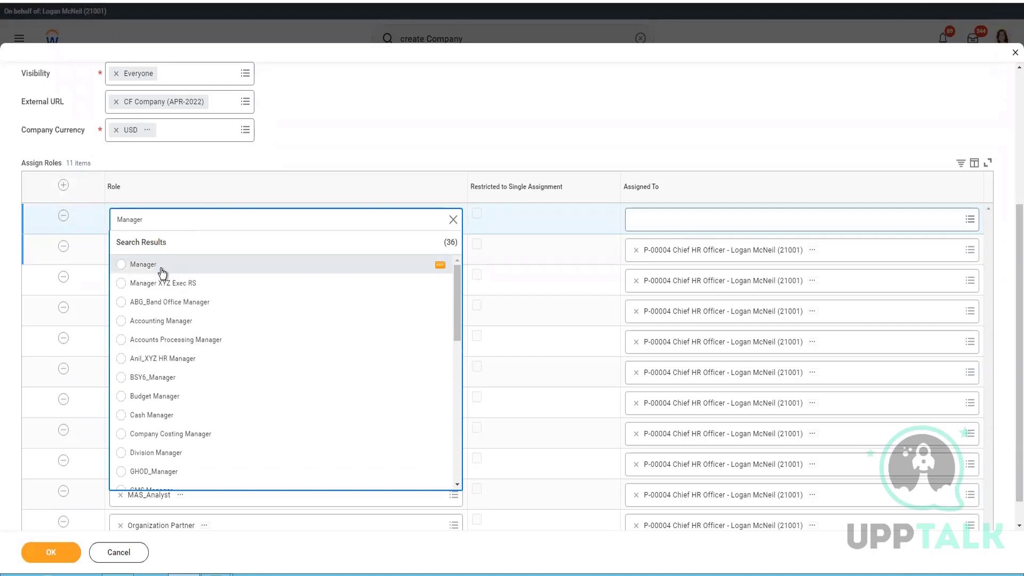
{"action": "left_click", "coordinate": [695, 229]}
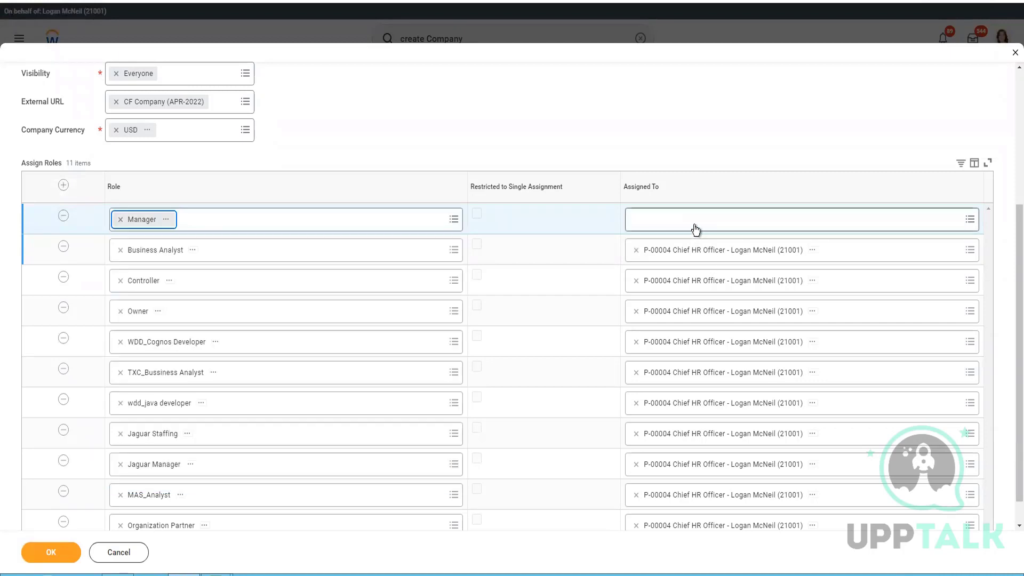
{"action": "left_click", "coordinate": [690, 222]}
{"action": "type", "text": "Logan"}
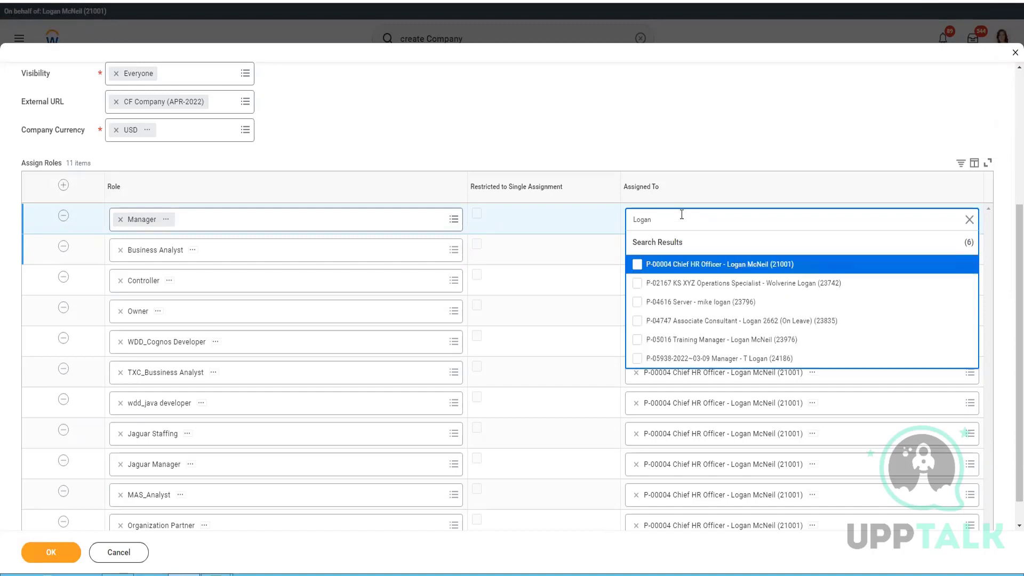
{"action": "left_click", "coordinate": [638, 264]}
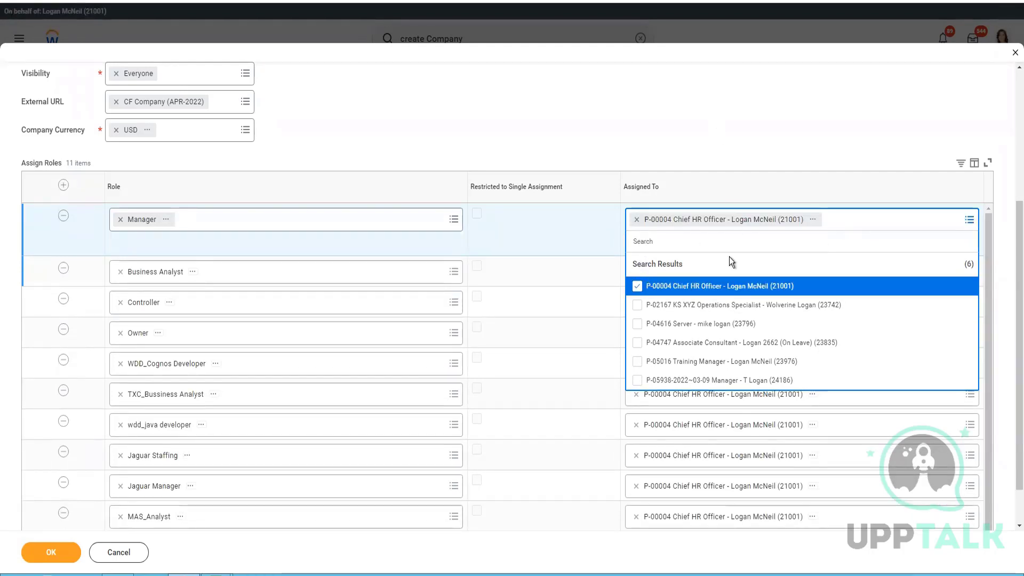
{"action": "left_click", "coordinate": [778, 219]}
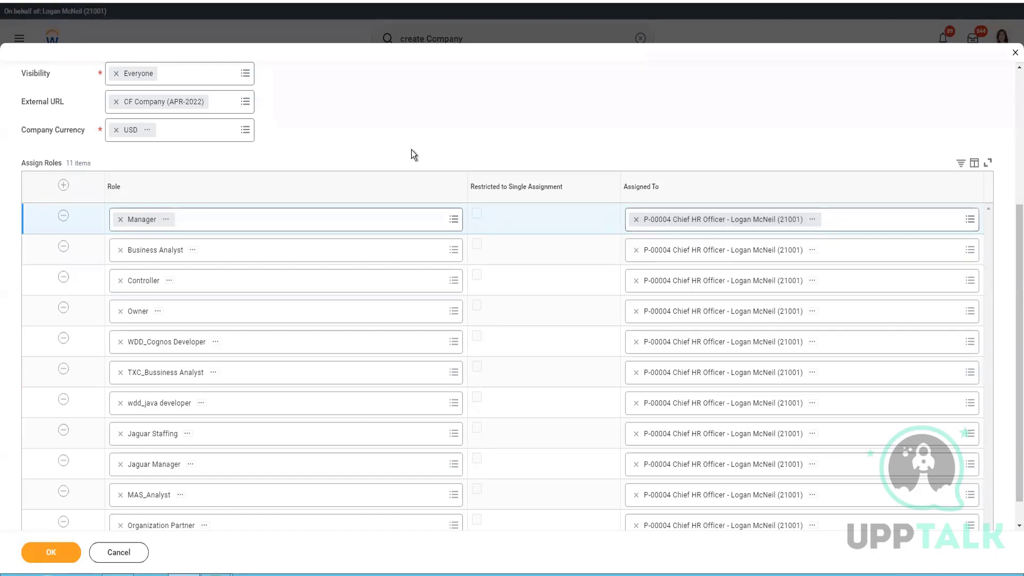
{"action": "scroll", "coordinate": [479, 328], "scroll_direction": "down", "scroll_amount": 1}
{"action": "scroll", "coordinate": [481, 322], "scroll_direction": "up", "scroll_amount": 5}
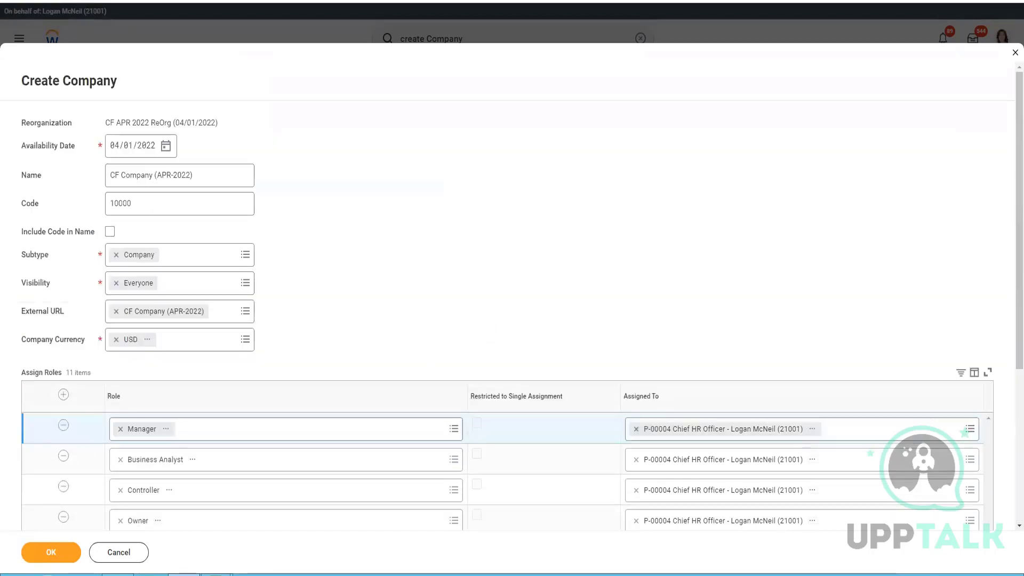
Step: Submit the company, remove the faulty MAS_Analyst role in row 10, and resubmit
{"action": "left_click", "coordinate": [37, 556]}
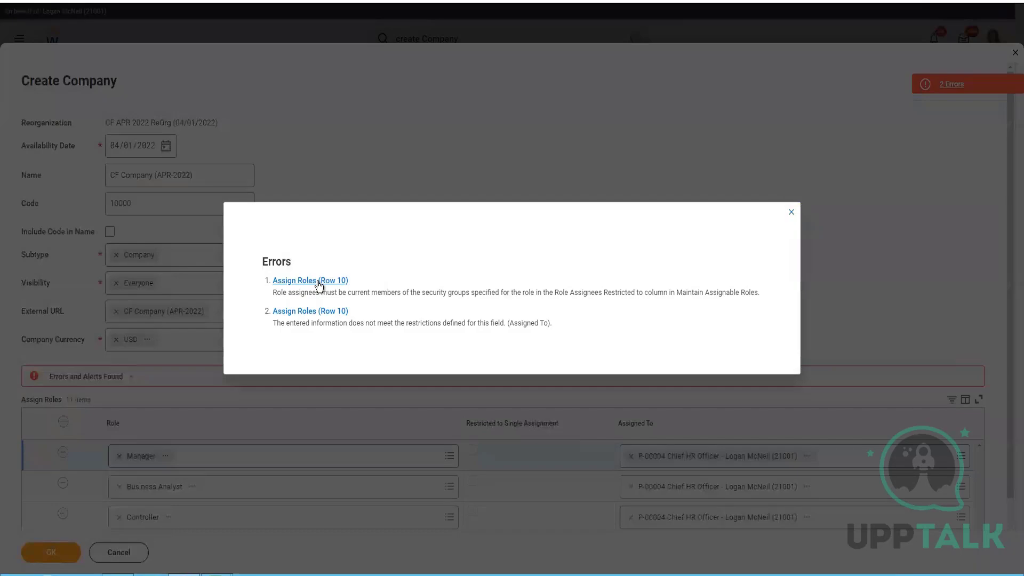
{"action": "left_click", "coordinate": [319, 281]}
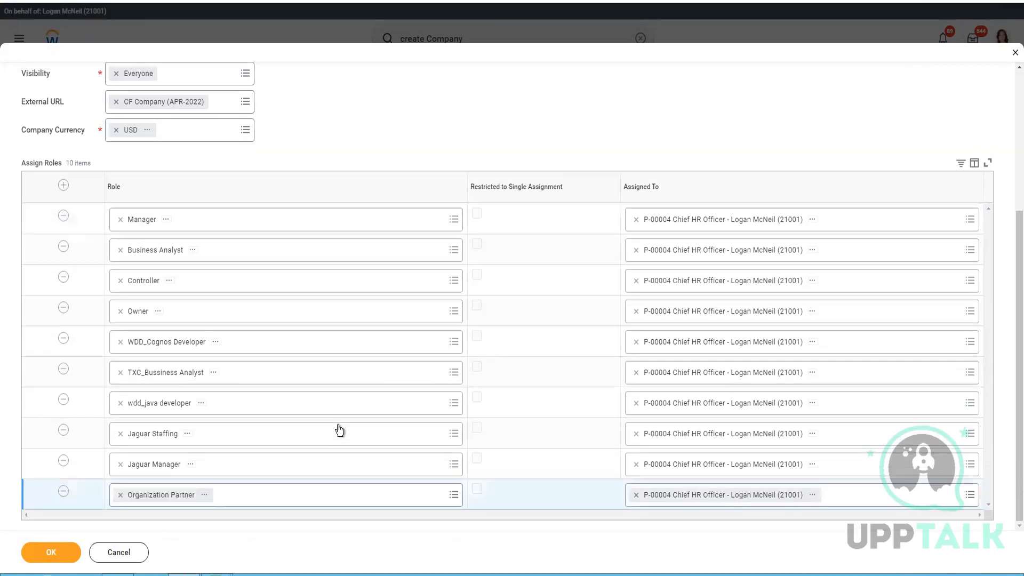
{"action": "left_click", "coordinate": [26, 558]}
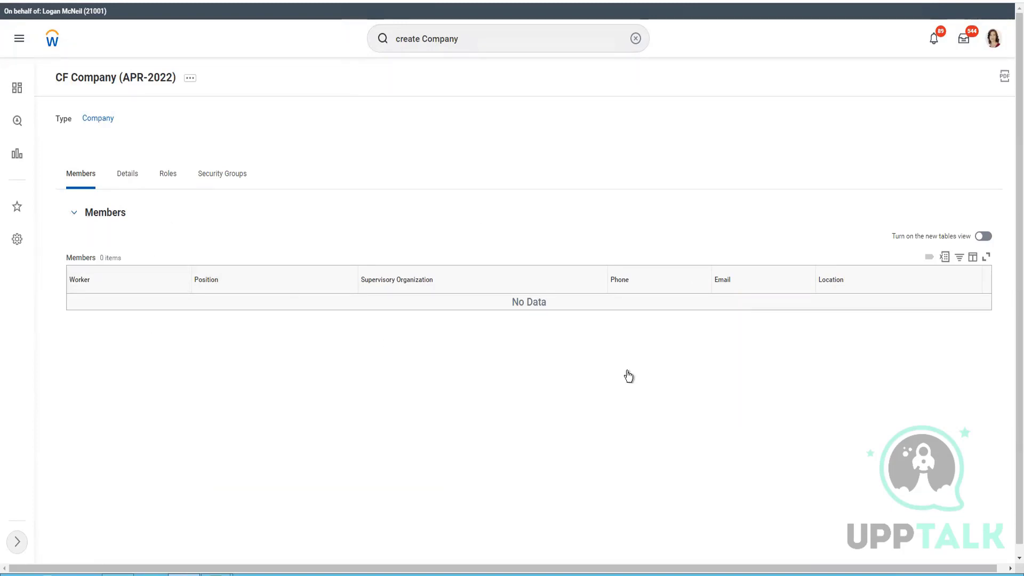
Step: Check the Details tab (code 10000), then sort the Roles tab by Assigned To descending
{"action": "left_click", "coordinate": [126, 179]}
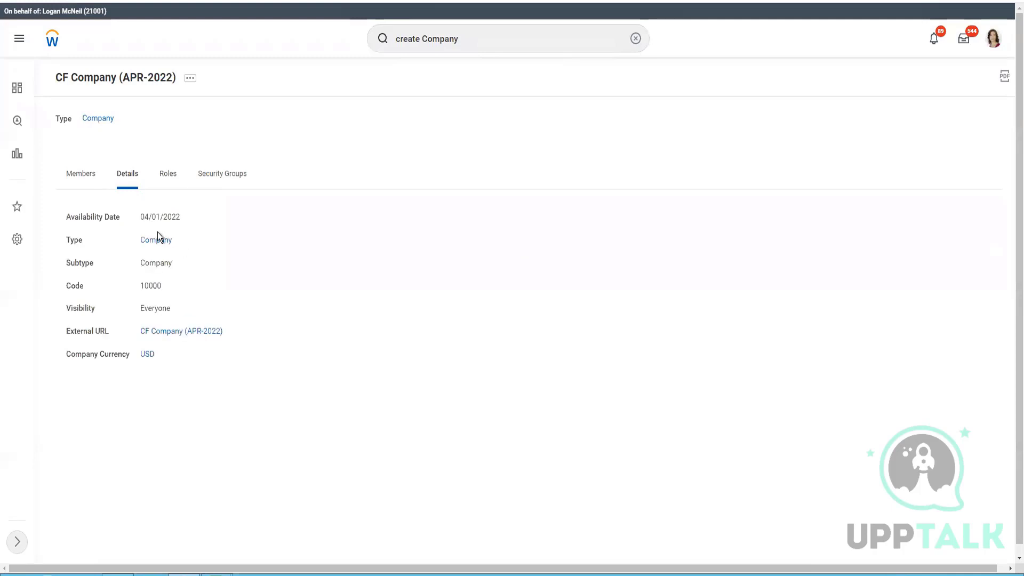
{"action": "double_click", "coordinate": [151, 292]}
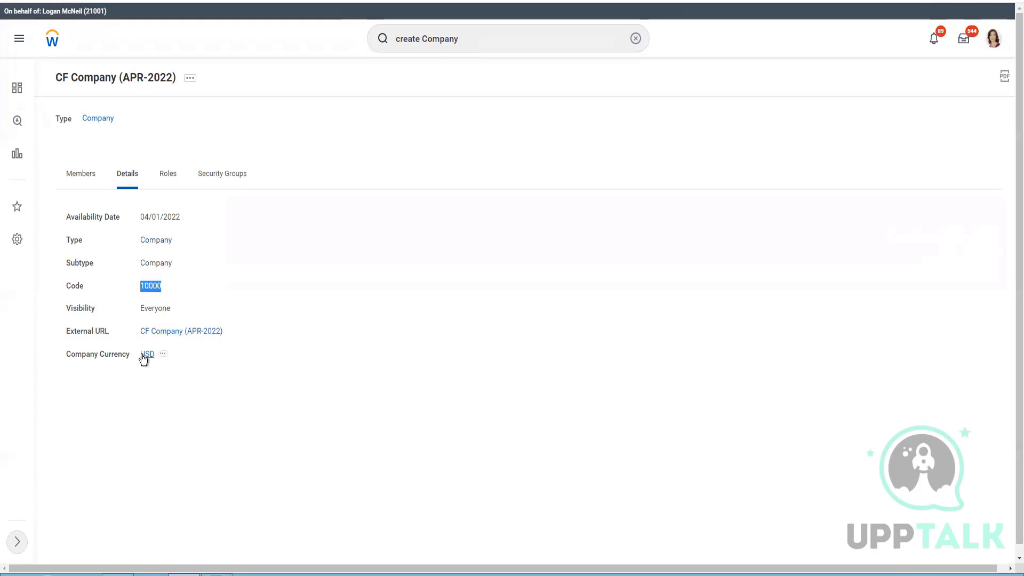
{"action": "left_click", "coordinate": [166, 175]}
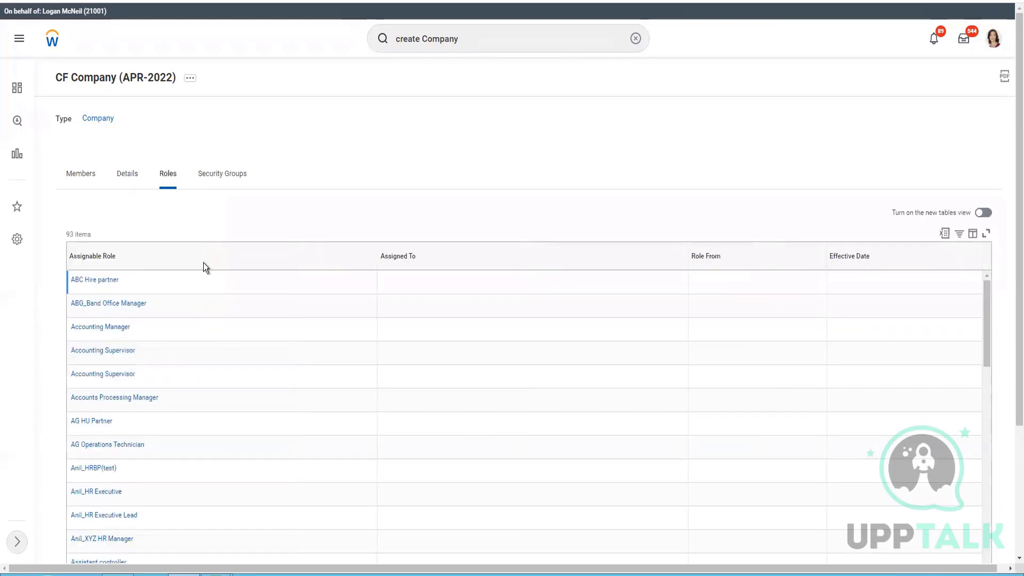
{"action": "left_click", "coordinate": [476, 313]}
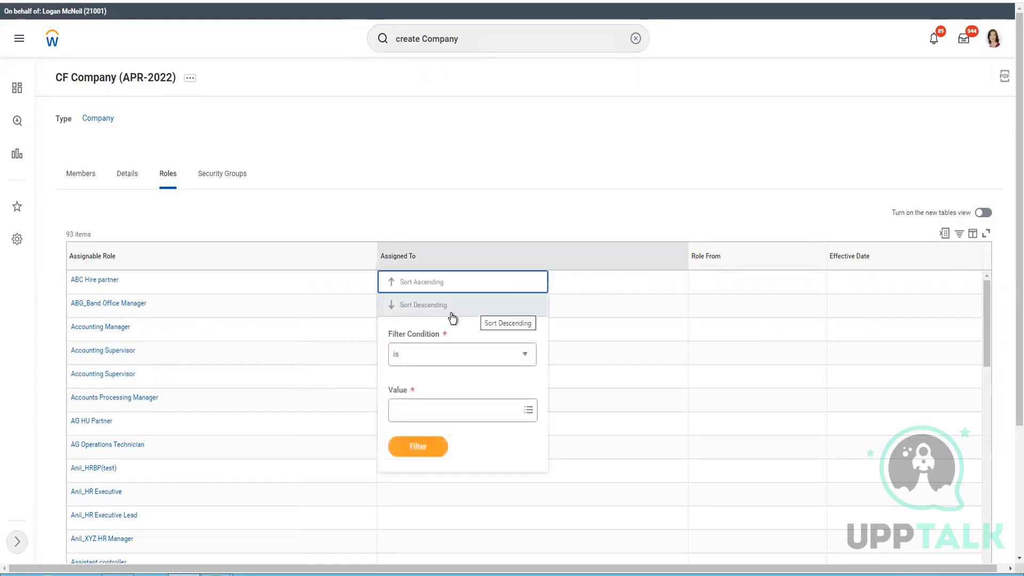
{"action": "left_click", "coordinate": [593, 313]}
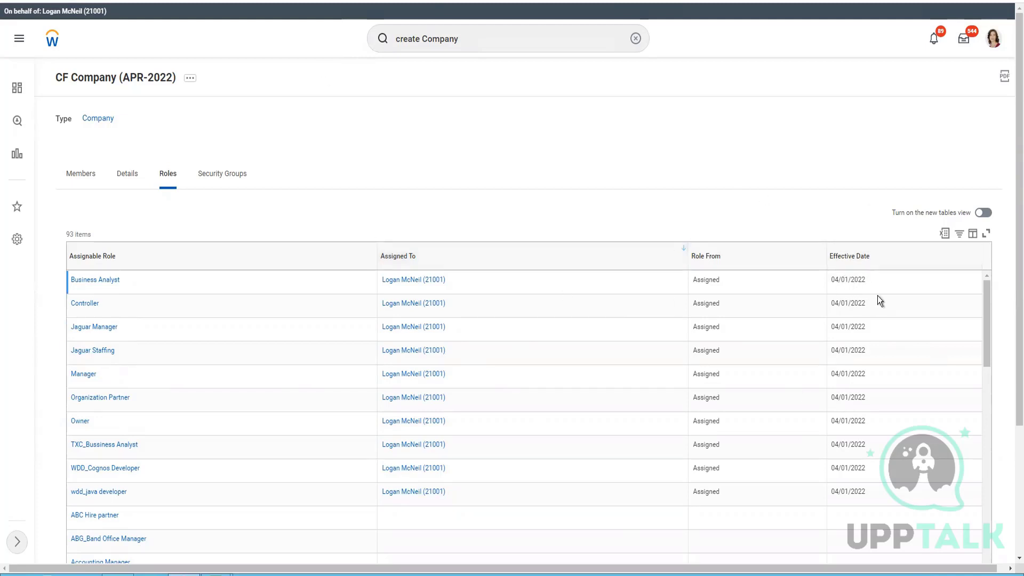
{"action": "left_click_drag", "start_coordinate": [872, 285], "coordinate": [831, 283]}
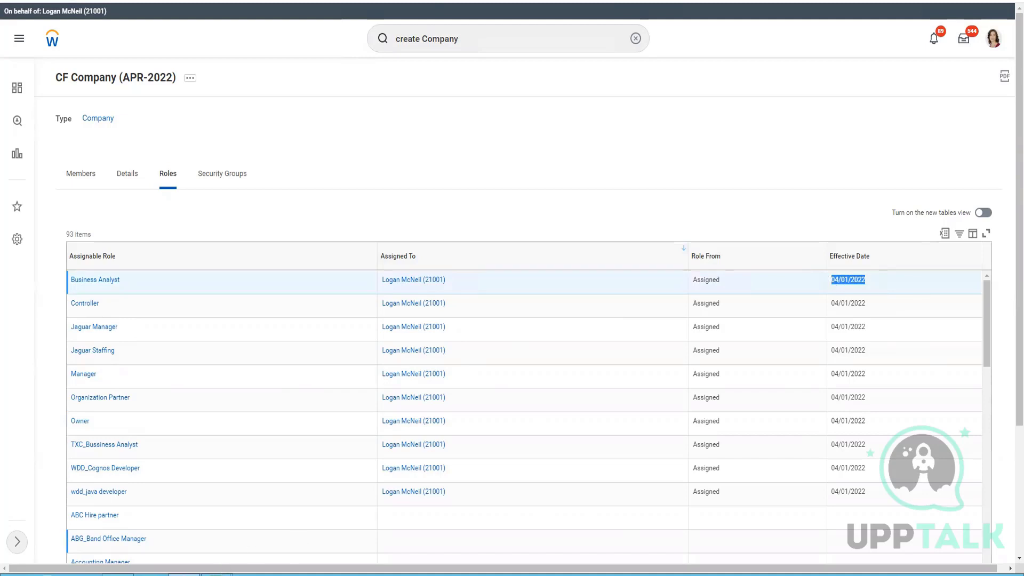
{"action": "left_click", "coordinate": [216, 575]}
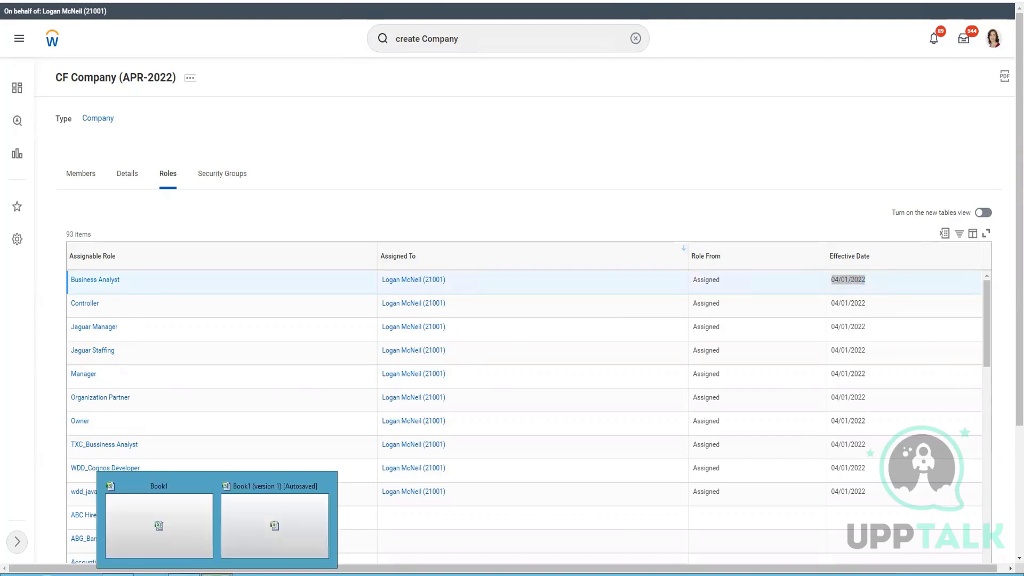
Step: Merge F1:L1 into a yellow title 'CF Company (APR-2022)', select F2:L2, then minimize Excel
{"action": "left_click", "coordinate": [261, 527]}
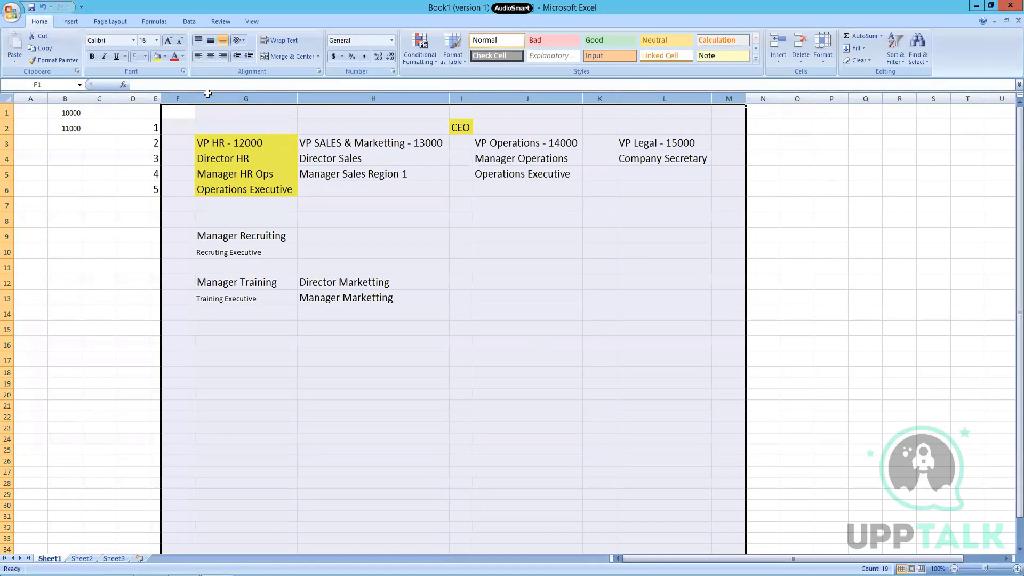
{"action": "left_click", "coordinate": [354, 113]}
{"action": "left_click_drag", "start_coordinate": [183, 111], "coordinate": [688, 107]}
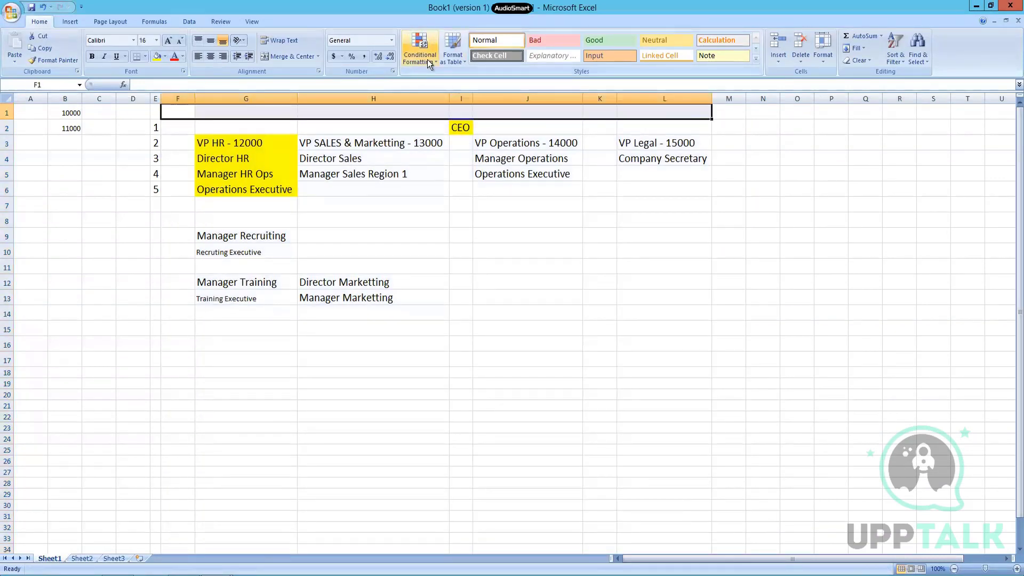
{"action": "left_click", "coordinate": [280, 56]}
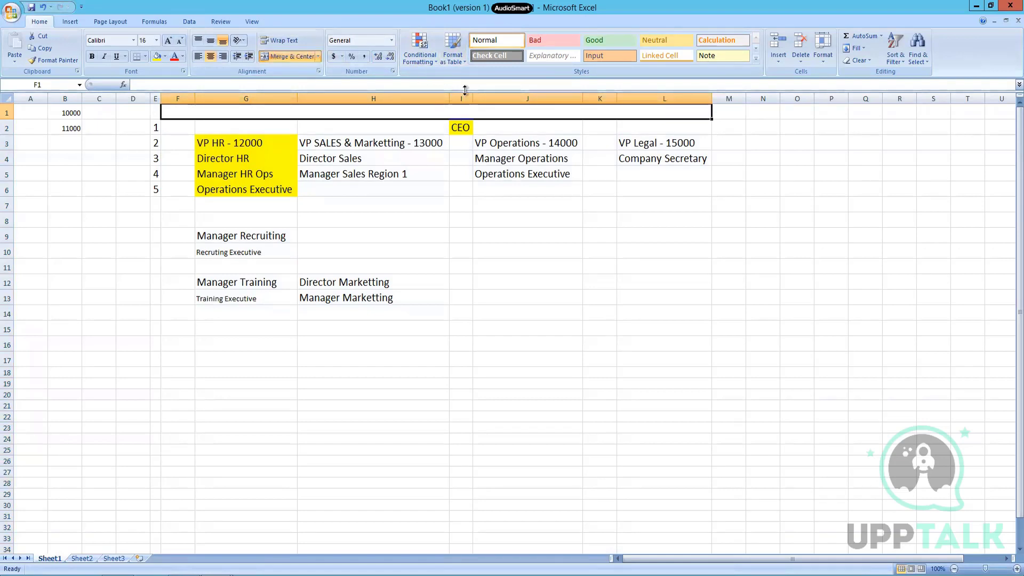
{"action": "type", "text": "CF Company"}
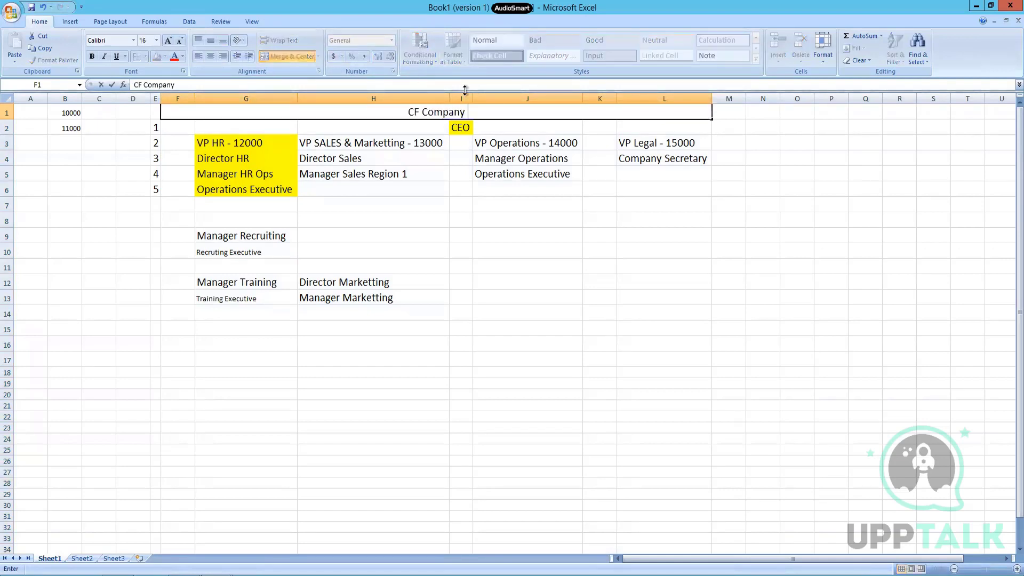
{"action": "type", "text": " (APR-2022)"}
{"action": "key", "text": "Return"}
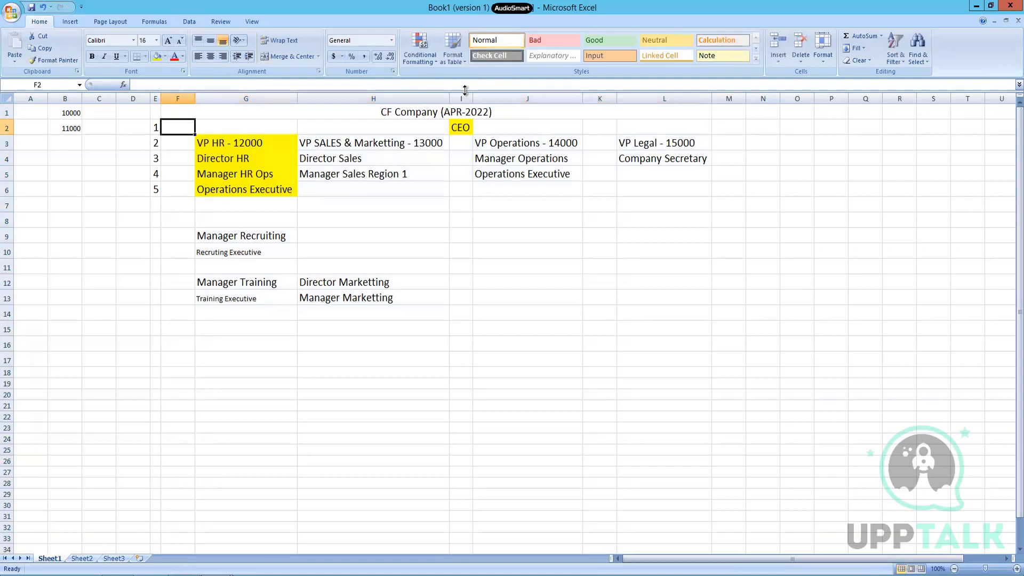
{"action": "key", "text": "Up"}
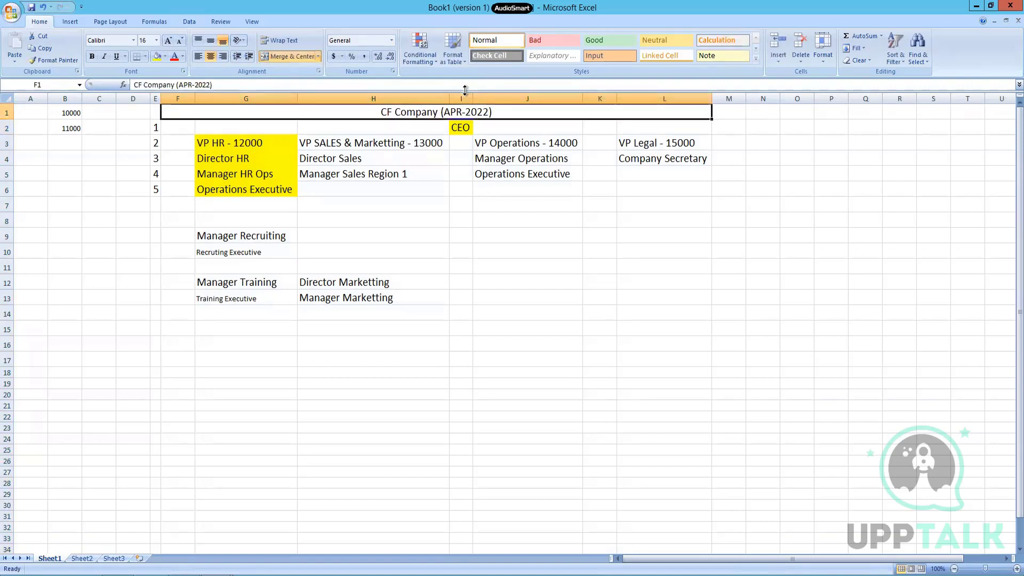
{"action": "left_click", "coordinate": [155, 57]}
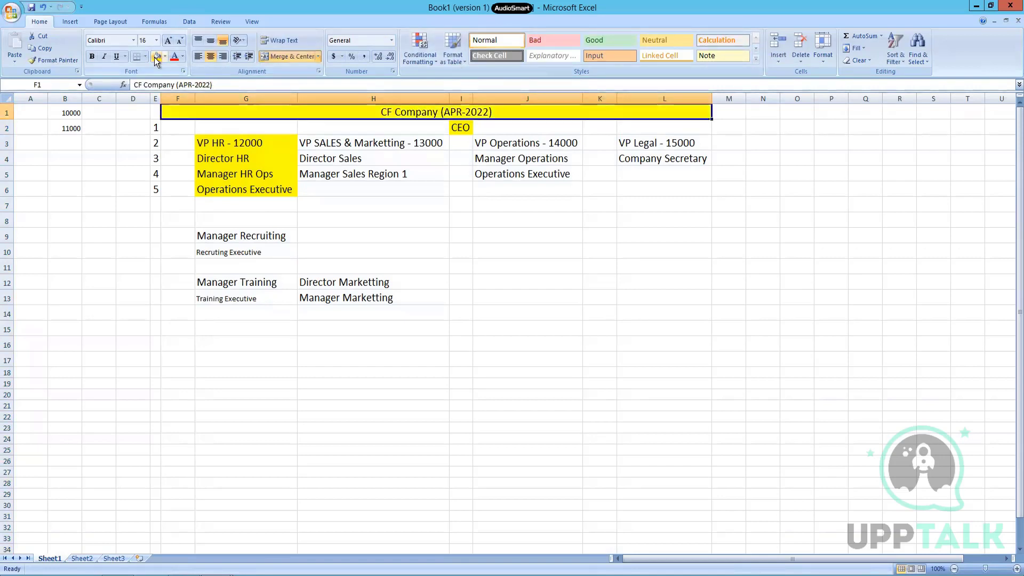
{"action": "left_click_drag", "start_coordinate": [187, 123], "coordinate": [663, 131]}
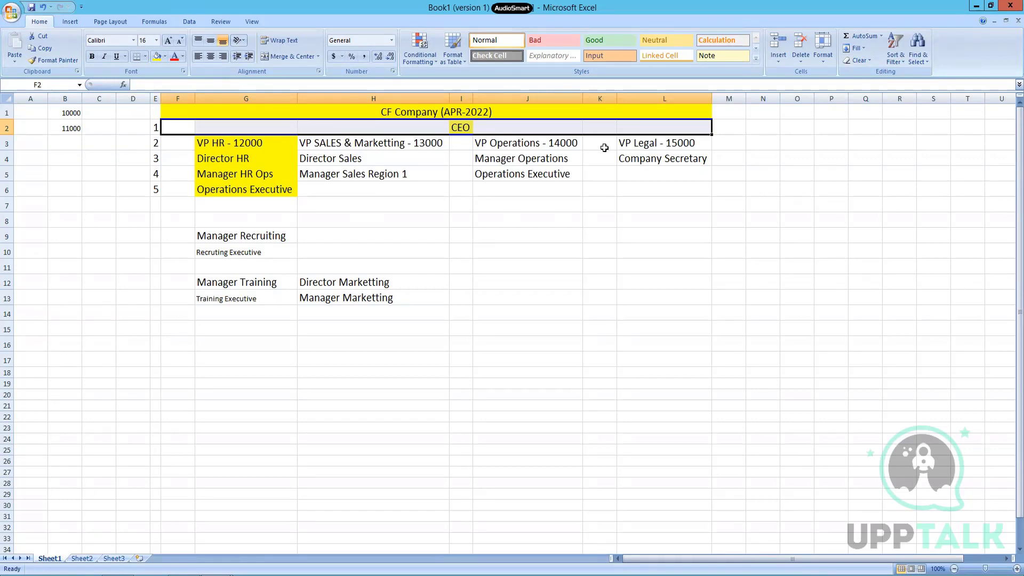
{"action": "left_click", "coordinate": [977, 10]}
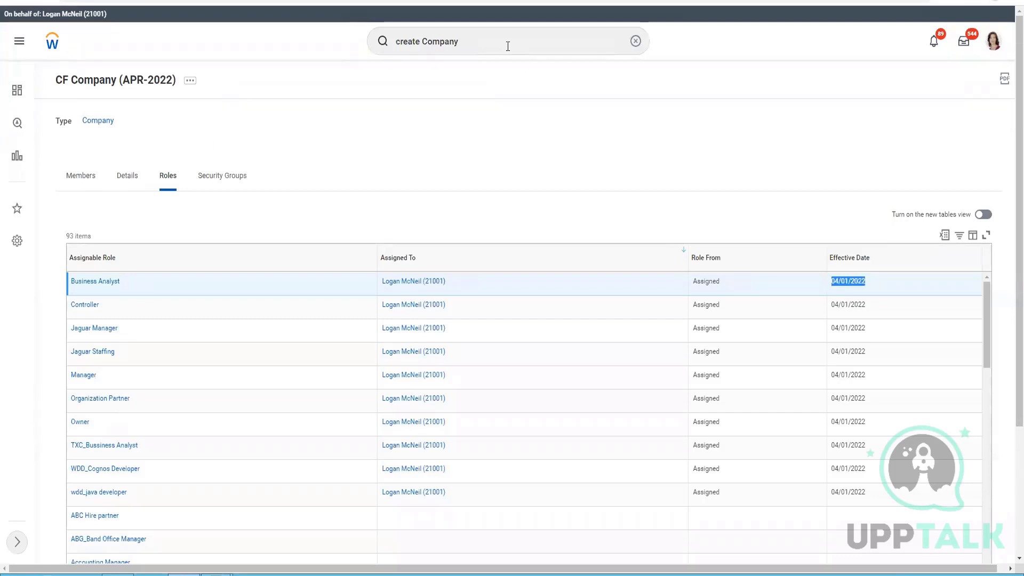
Step: Search 'create Supervisory' and open the Create Supervisory Organization task
{"action": "left_click", "coordinate": [438, 42]}
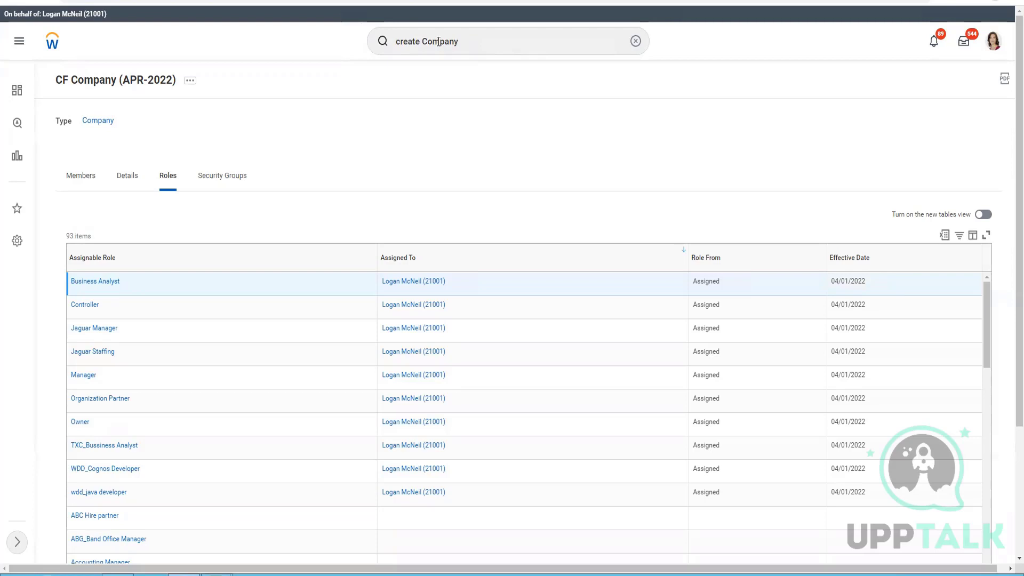
{"action": "double_click", "coordinate": [439, 41]}
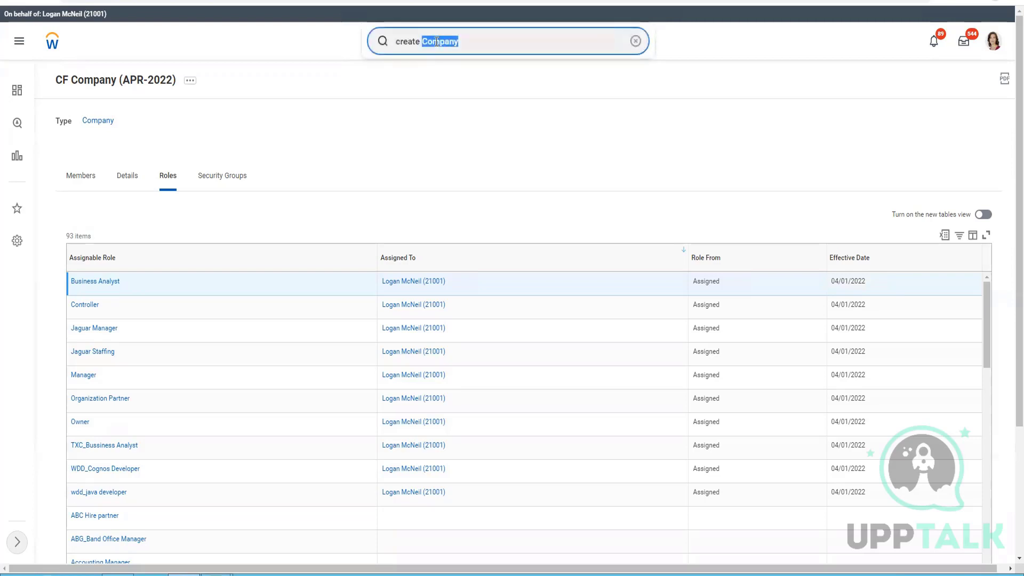
{"action": "type", "text": "Super"}
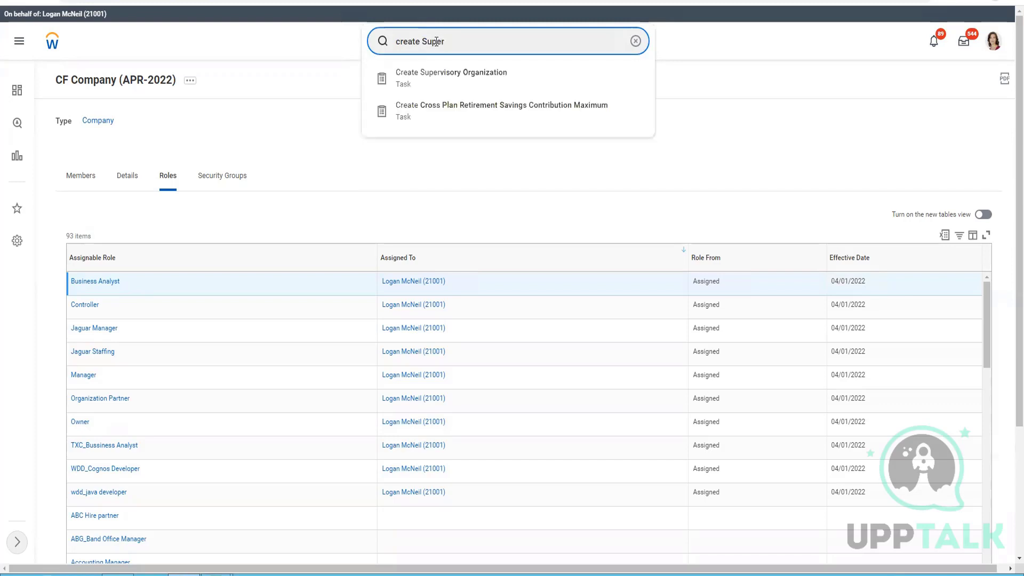
{"action": "type", "text": "visory"}
{"action": "left_click", "coordinate": [442, 85]}
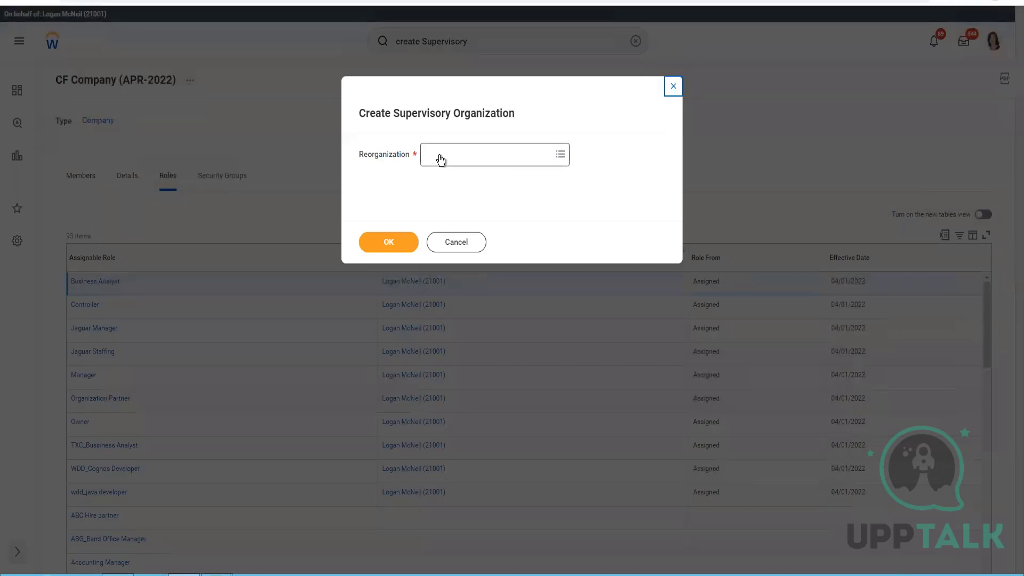
Step: Browse the Reorganization prompt's categories and search APR-2022 for the right reorganization
{"action": "left_click", "coordinate": [439, 156]}
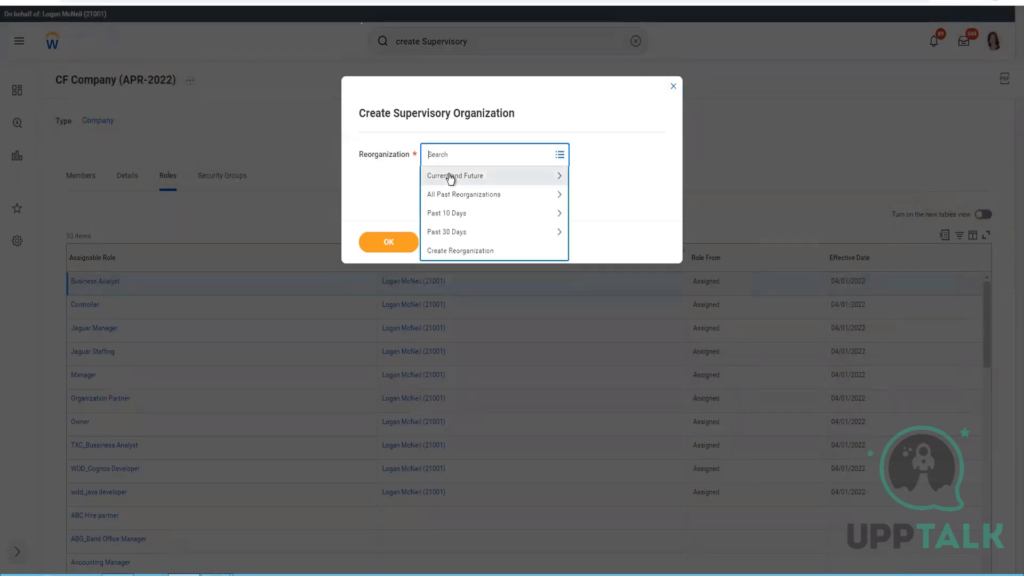
{"action": "left_click", "coordinate": [450, 175]}
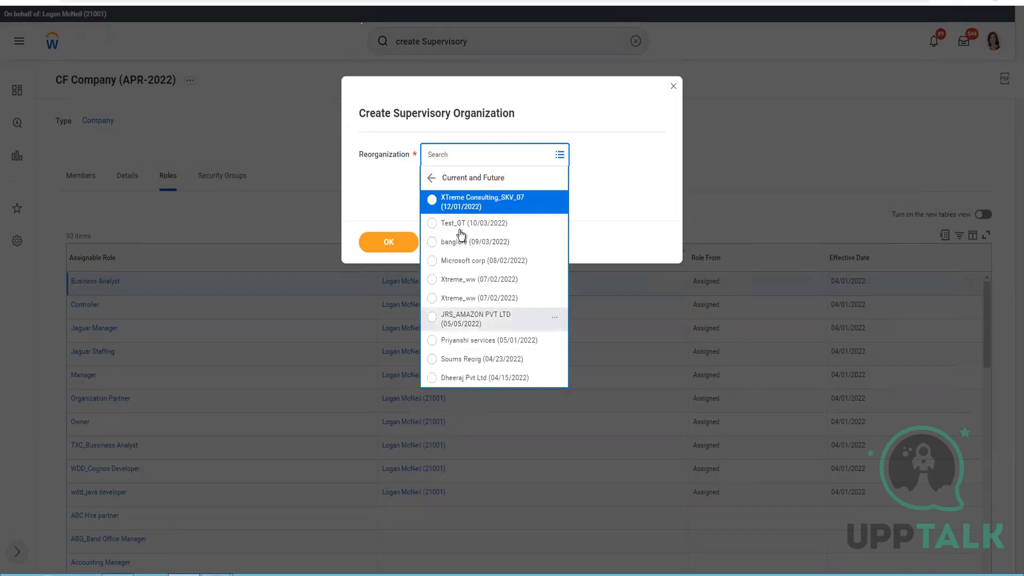
{"action": "left_click", "coordinate": [480, 155]}
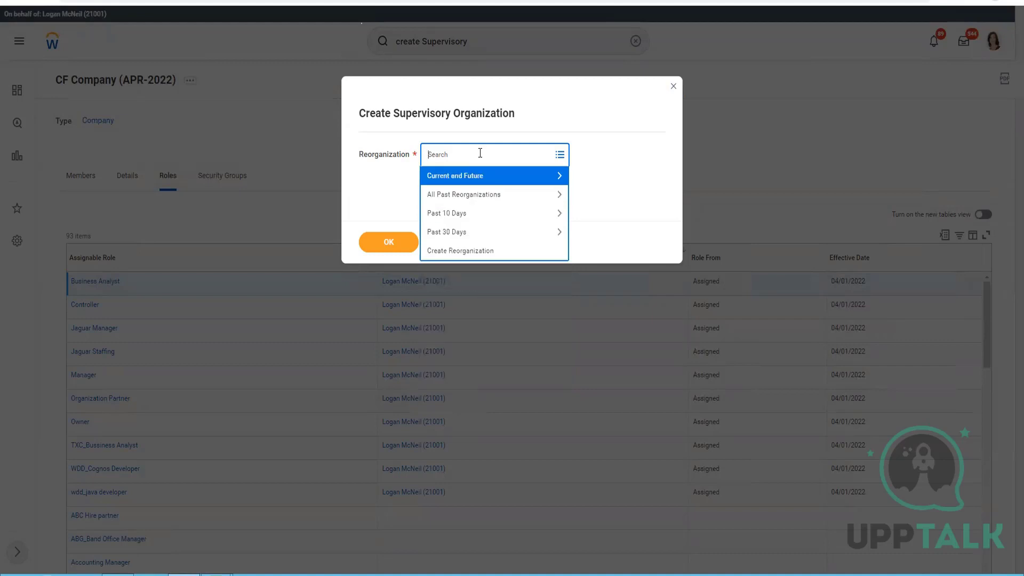
{"action": "type", "text": "SP"}
{"action": "type", "text": "R"}
{"action": "key", "text": "BackSpace"}
{"action": "key", "text": "BackSpace"}
{"action": "key", "text": "BackSpace"}
{"action": "type", "text": "SPR"}
{"action": "key", "text": "BackSpace"}
{"action": "key", "text": "BackSpace"}
{"action": "key", "text": "BackSpace"}
{"action": "type", "text": "APR-2022"}
{"action": "key", "text": "Return"}
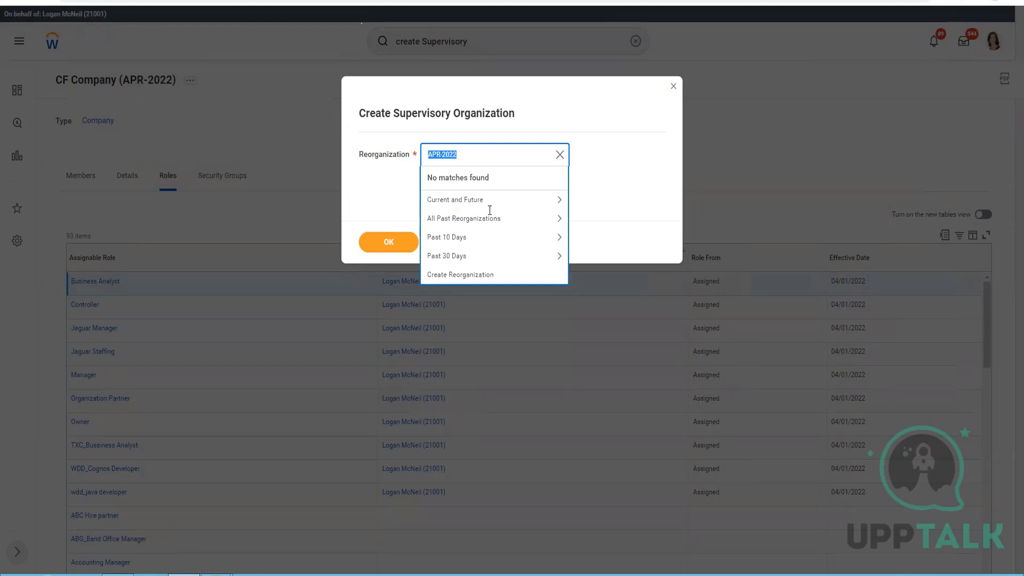
{"action": "left_click", "coordinate": [475, 244]}
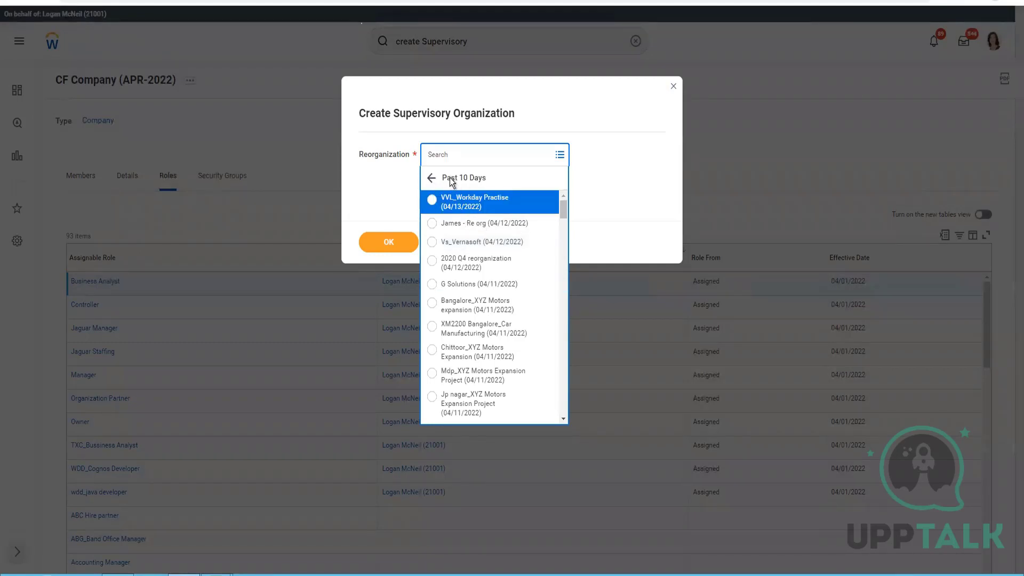
{"action": "left_click", "coordinate": [449, 177]}
{"action": "left_click", "coordinate": [462, 255]}
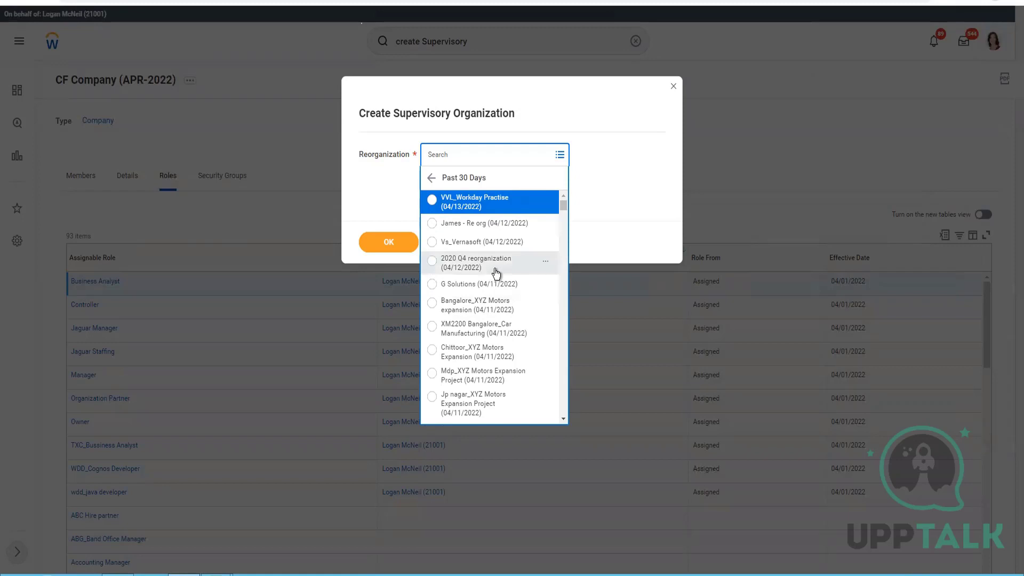
{"action": "scroll", "coordinate": [495, 273], "scroll_direction": "down", "scroll_amount": 5}
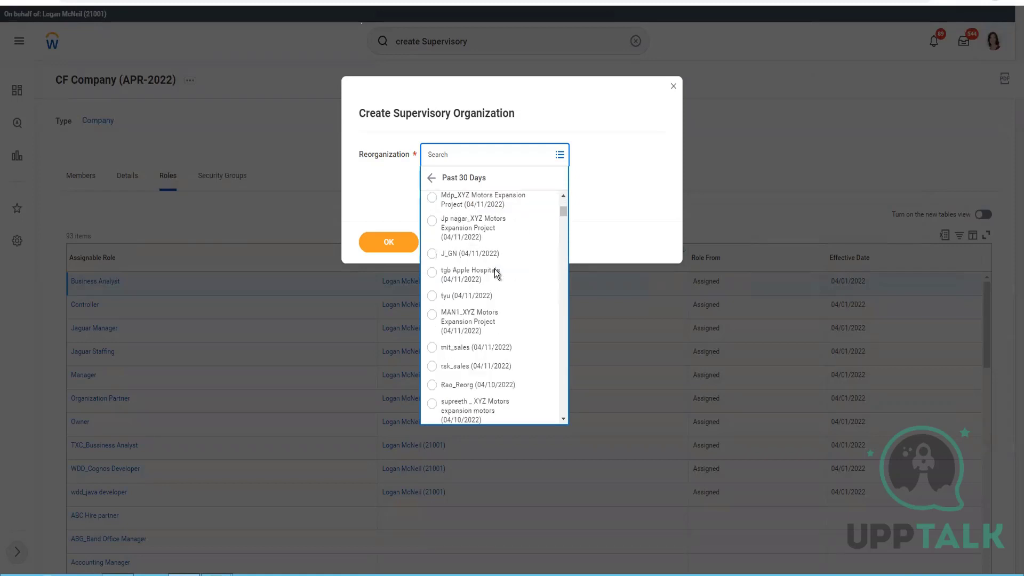
{"action": "scroll", "coordinate": [494, 269], "scroll_direction": "down", "scroll_amount": 12}
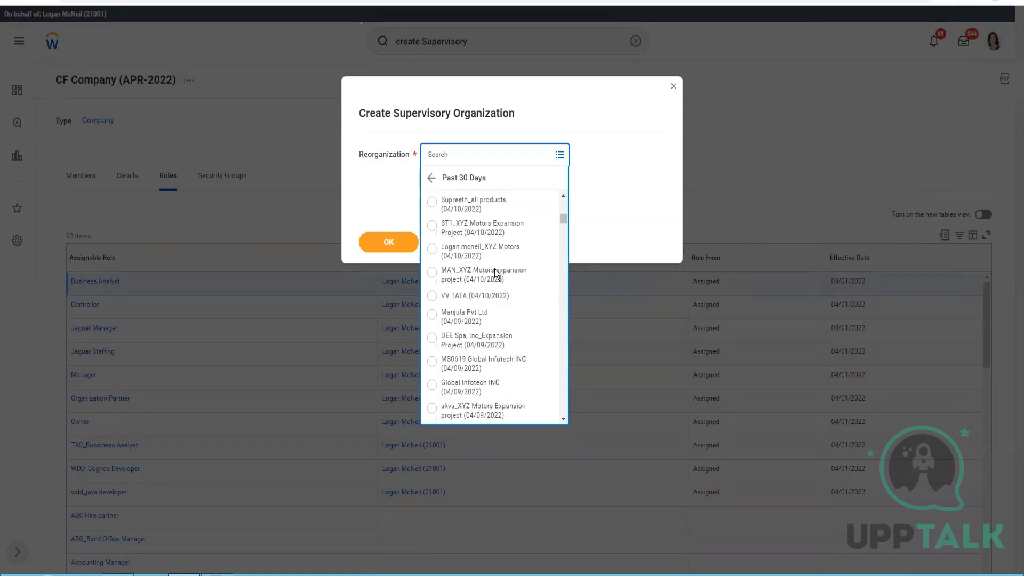
{"action": "scroll", "coordinate": [494, 269], "scroll_direction": "down", "scroll_amount": 5}
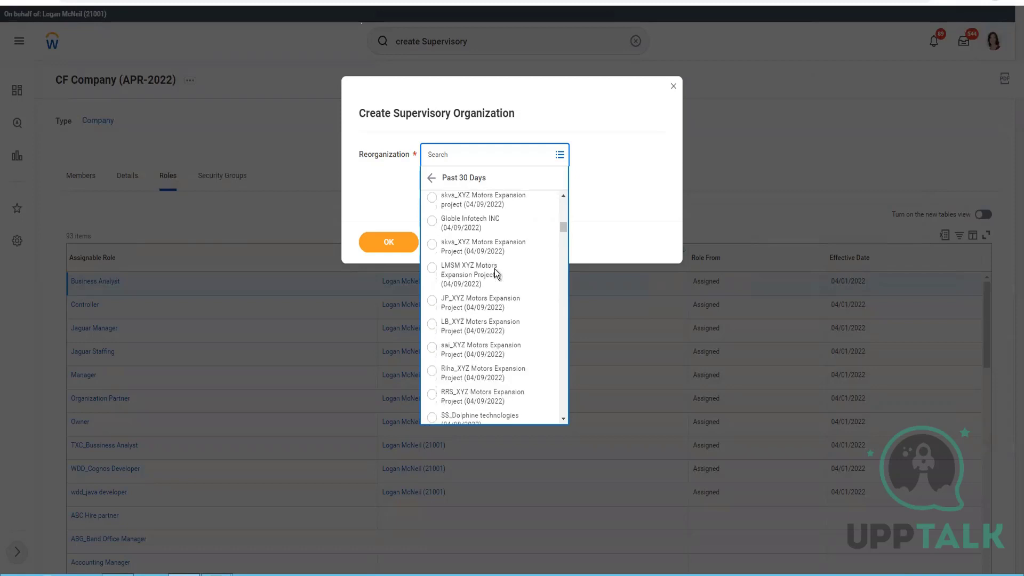
Step: Search CF, select CF APR 2022 ReOrg (04/01/2022), and copy its text
{"action": "left_click", "coordinate": [472, 155]}
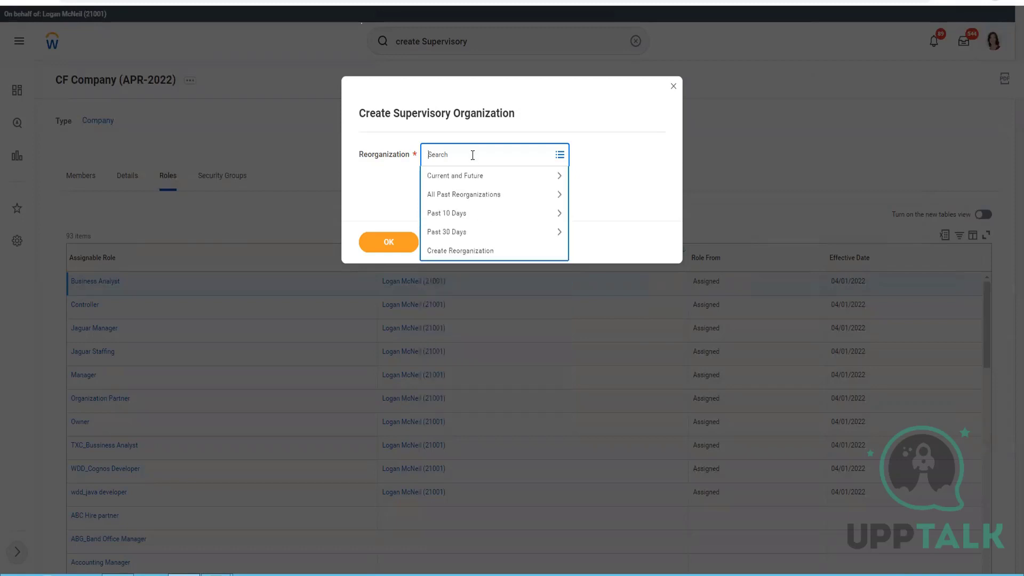
{"action": "type", "text": "CF"}
{"action": "key", "text": "Return"}
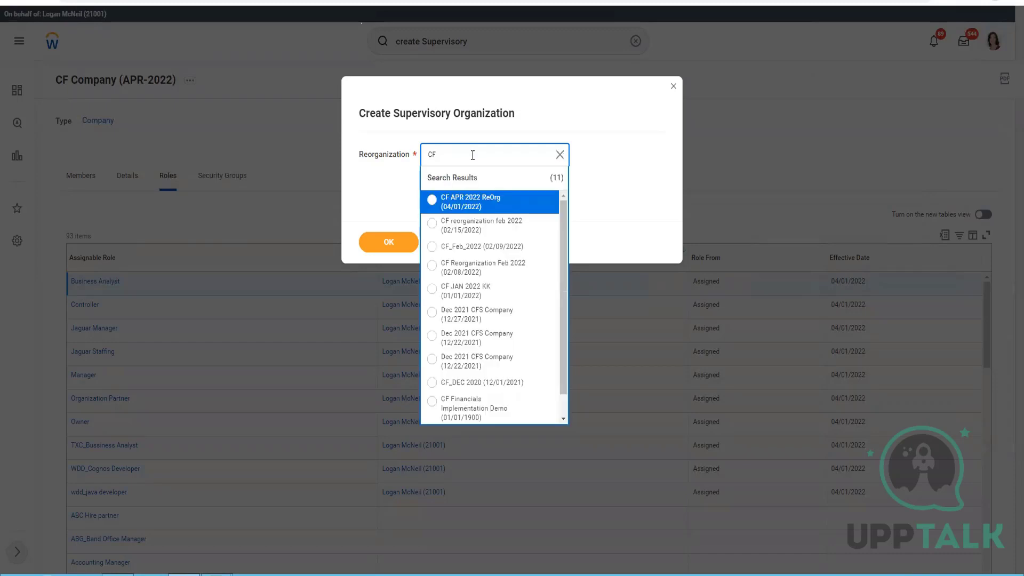
{"action": "mouse_move", "coordinate": [474, 204]}
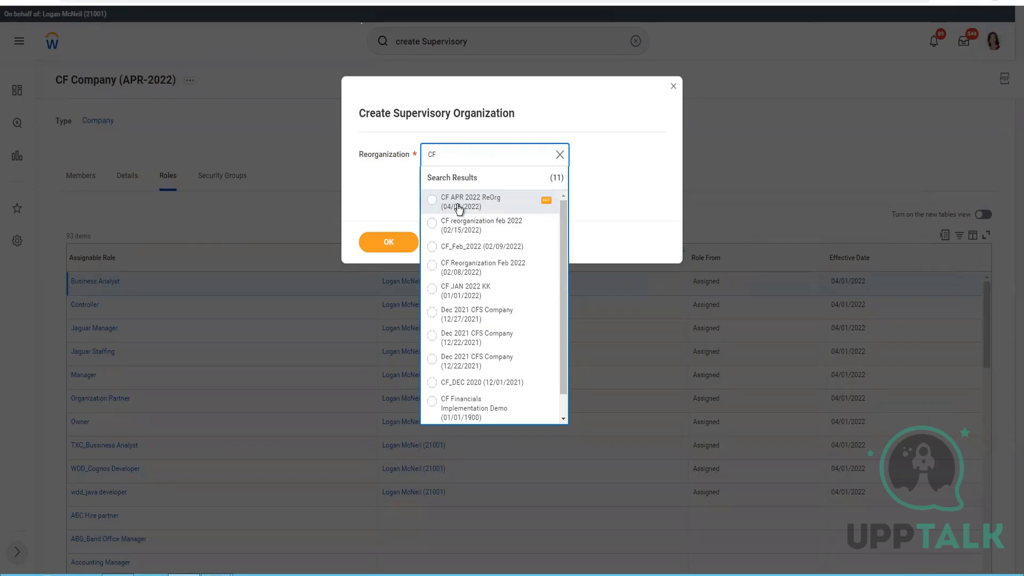
{"action": "left_click", "coordinate": [459, 208]}
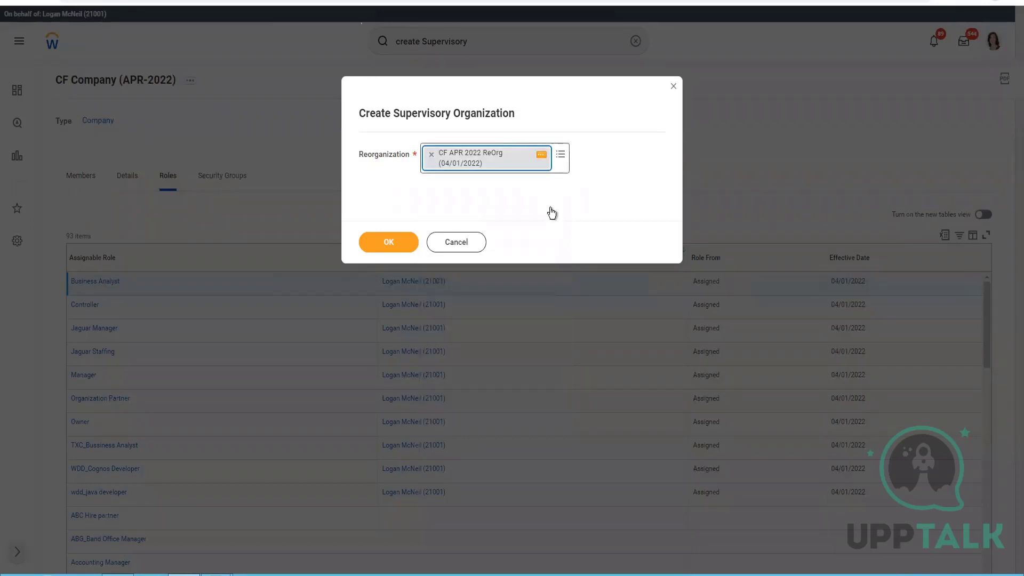
{"action": "right_click", "coordinate": [541, 156]}
{"action": "left_click", "coordinate": [556, 202]}
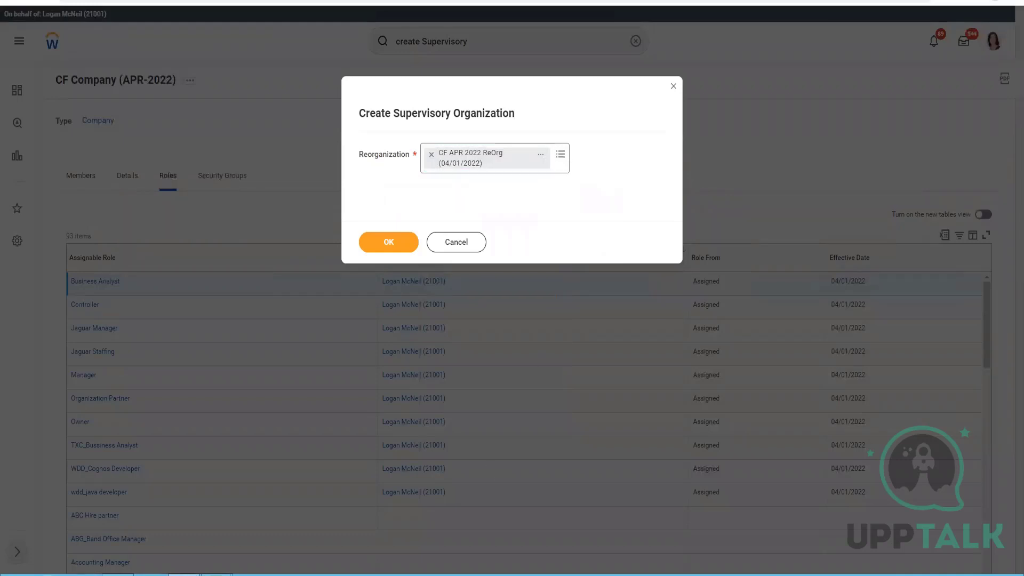
{"action": "mouse_move", "coordinate": [216, 574]}
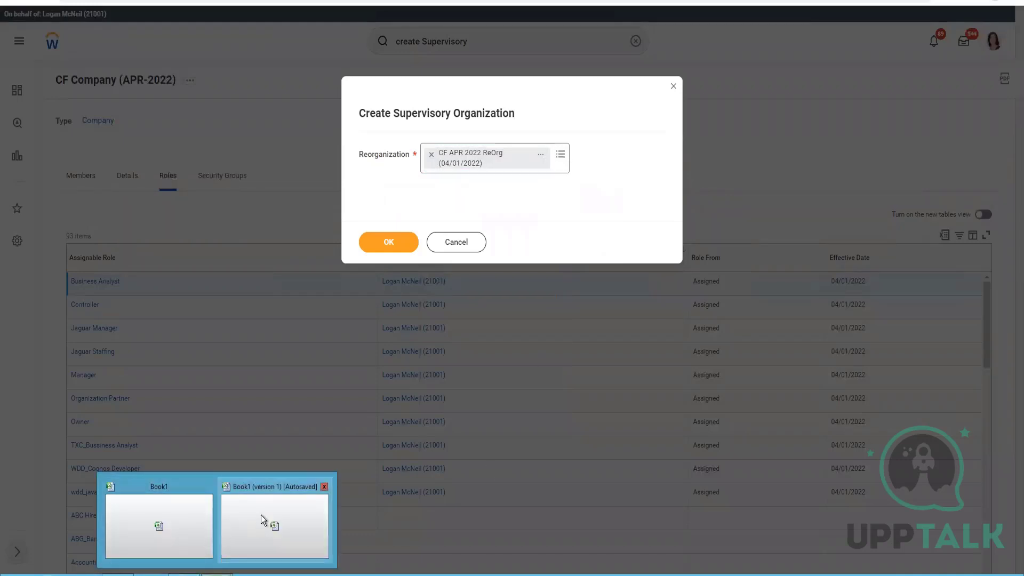
Step: Enter 'CF APR 2022 ReOrg (04/01/2022)' in cell M1 of the org chart workbook
{"action": "left_click", "coordinate": [185, 520]}
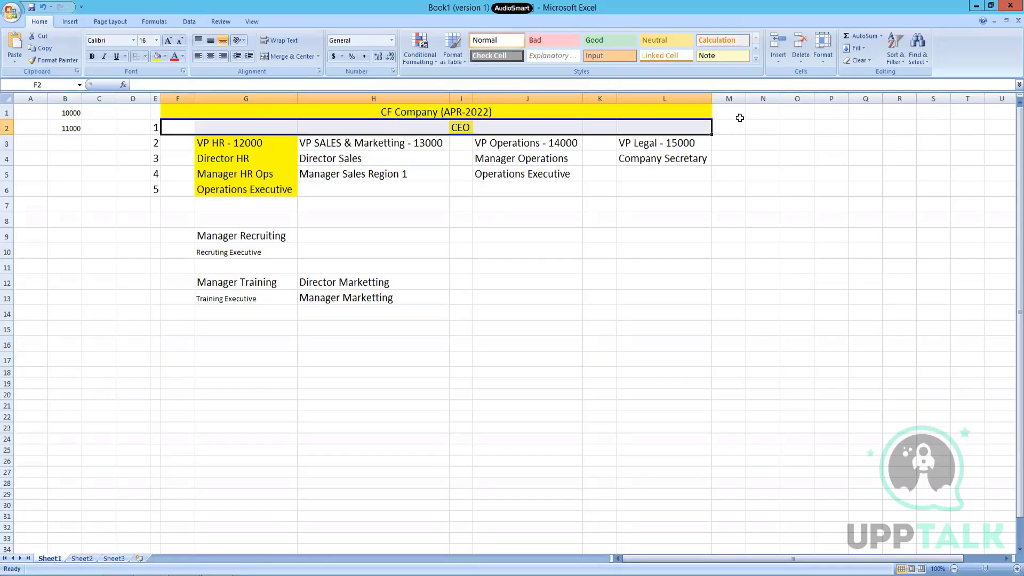
{"action": "double_click", "coordinate": [737, 112]}
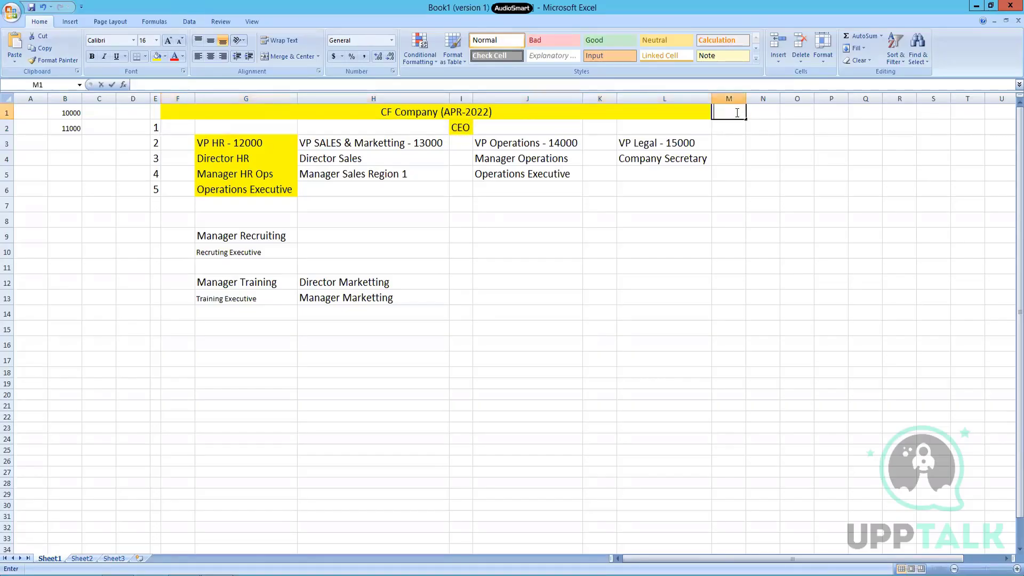
{"action": "type", "text": "CF APR 2022 ReOrg (04/01/2022)"}
{"action": "left_click", "coordinate": [765, 174]}
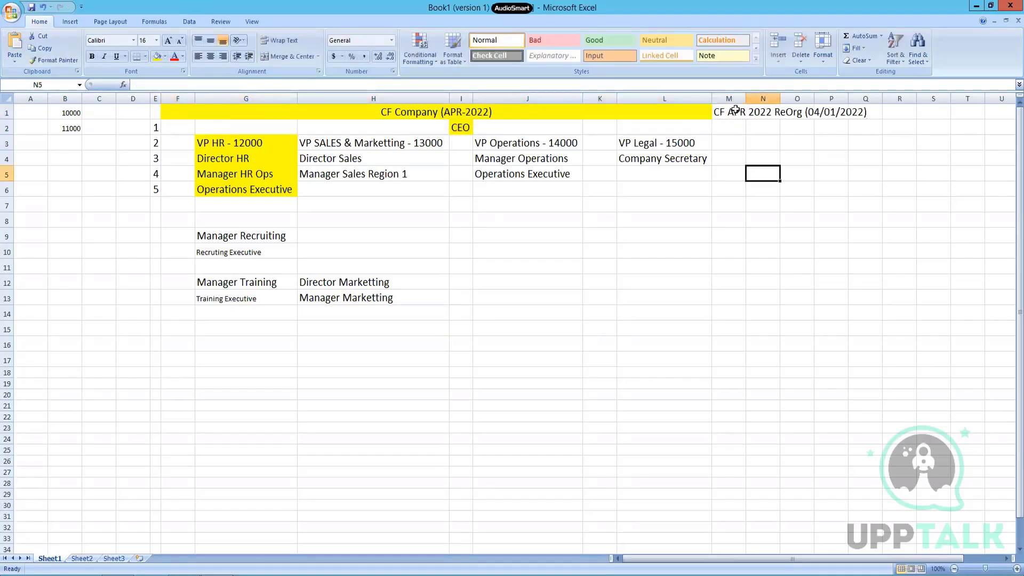
Step: Insert a blank row above row 1 and move the ReOrg label from M2 back into M1
{"action": "left_click", "coordinate": [8, 111]}
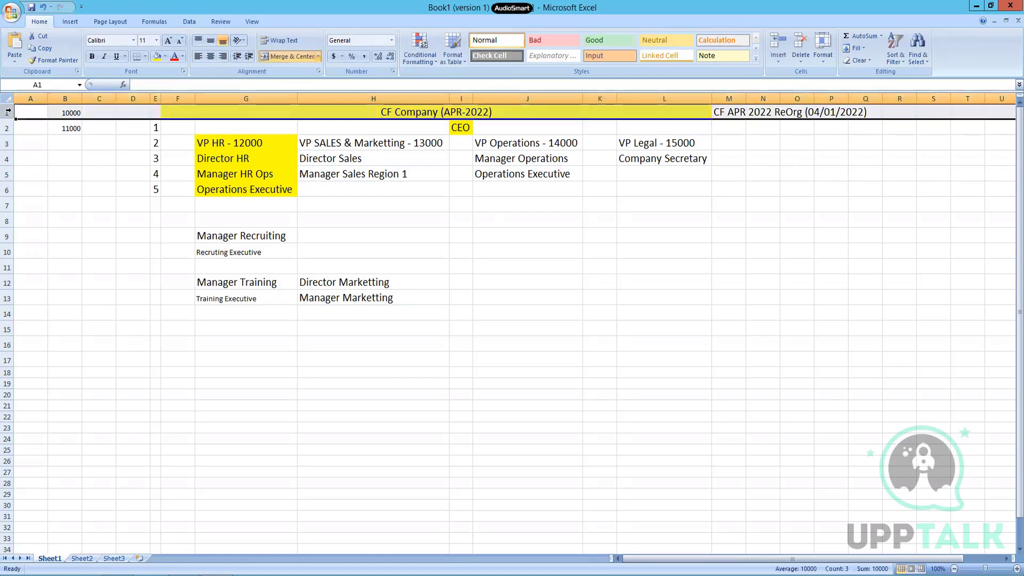
{"action": "right_click", "coordinate": [6, 111]}
{"action": "left_click", "coordinate": [49, 171]}
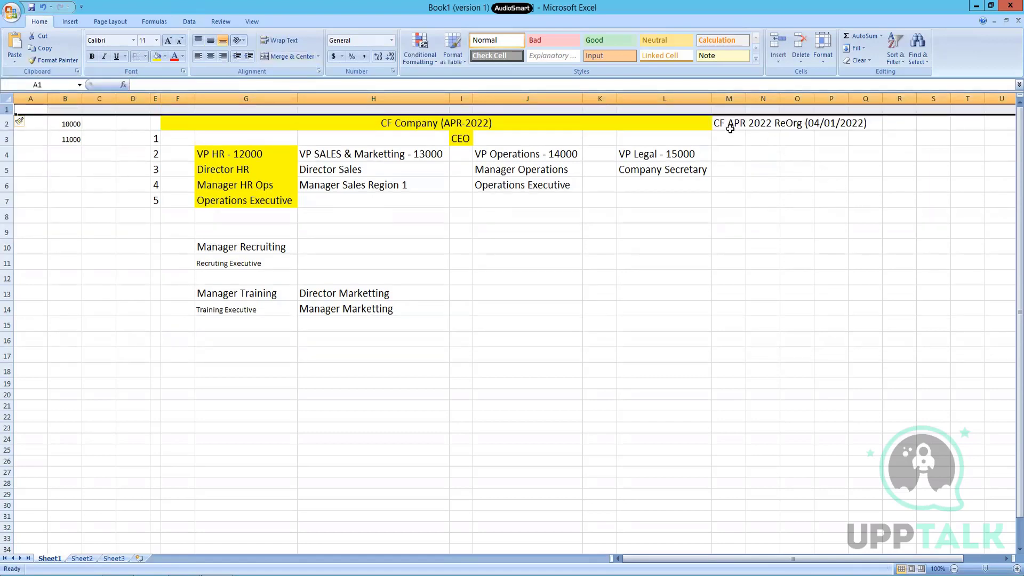
{"action": "left_click", "coordinate": [738, 127]}
{"action": "key", "text": "ctrl+c"}
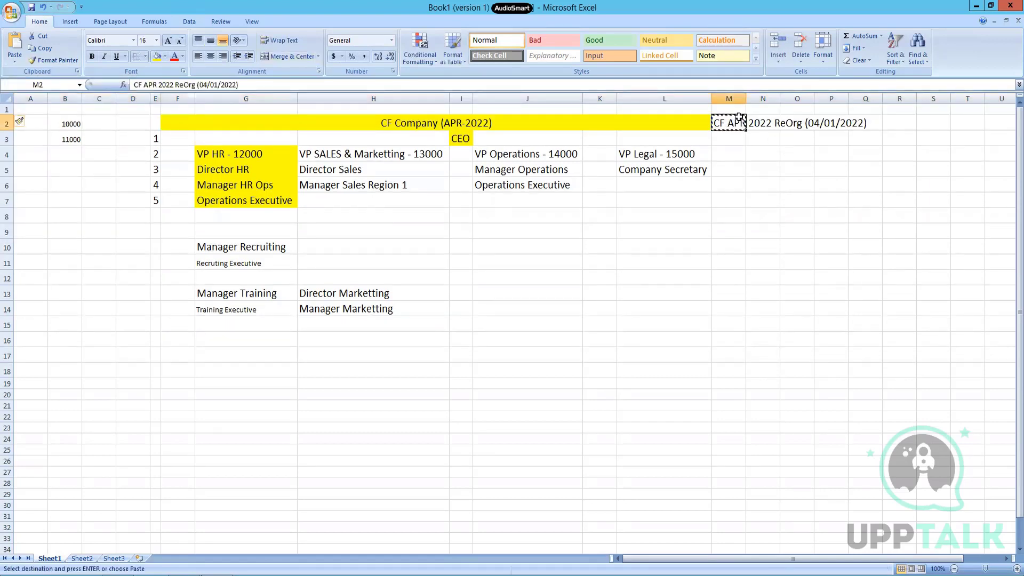
{"action": "left_click", "coordinate": [738, 110]}
{"action": "key", "text": "ctrl+v"}
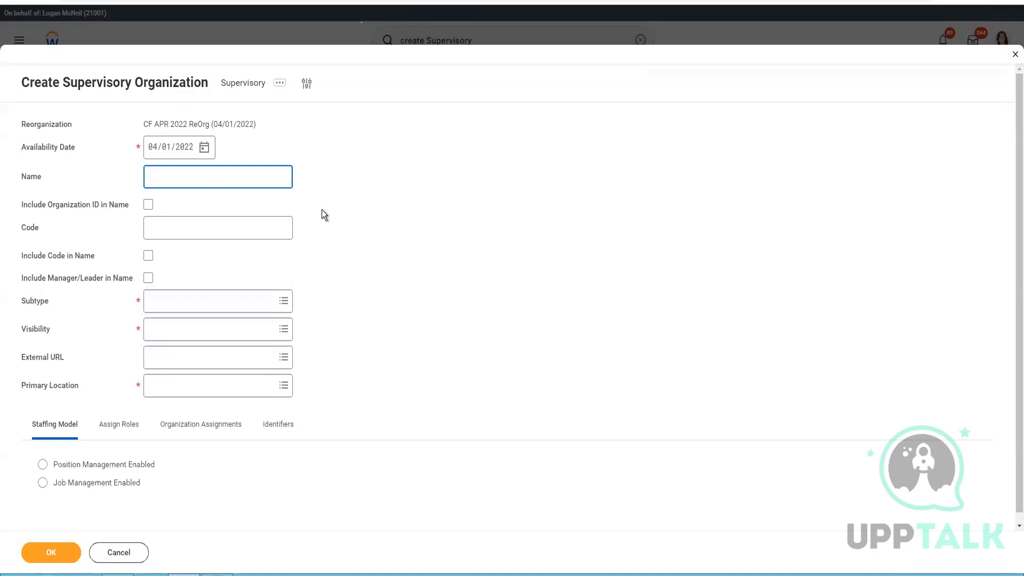
{"action": "key", "text": "alt+Tab"}
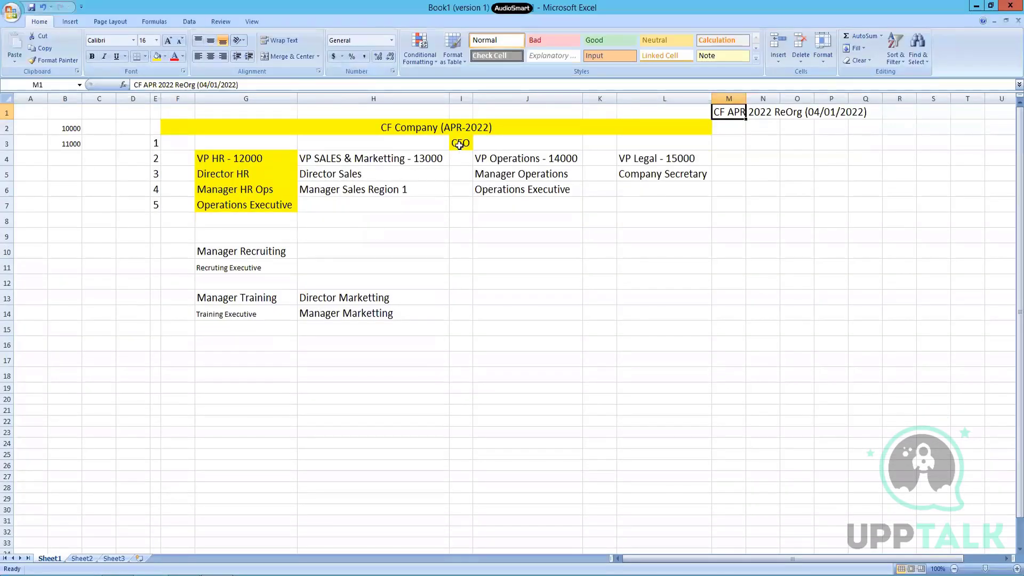
Step: Enter 'Executive Management' in M3, correcting the misspelling
{"action": "left_click", "coordinate": [459, 144]}
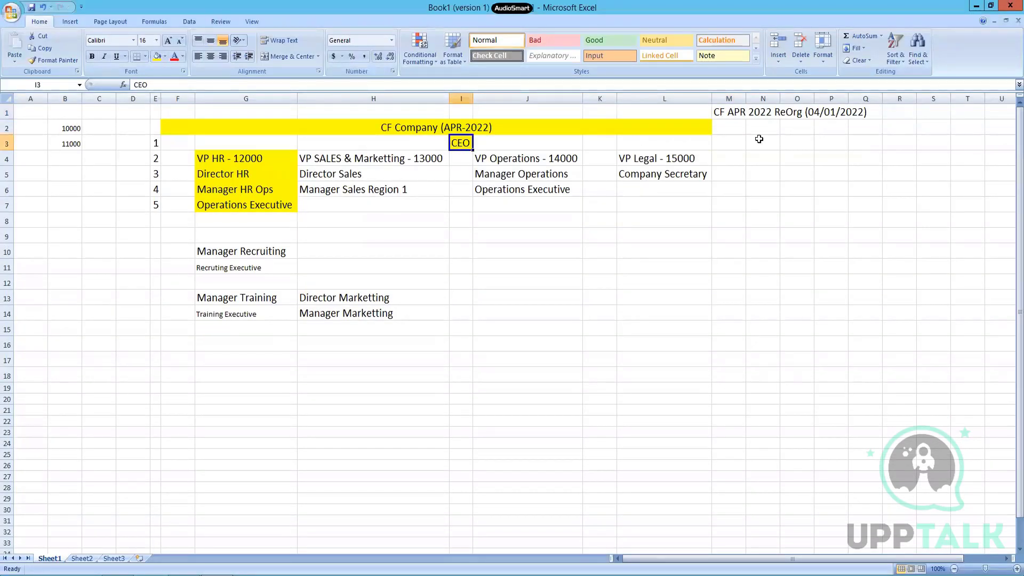
{"action": "left_click", "coordinate": [736, 143]}
{"action": "type", "text": "Exe"}
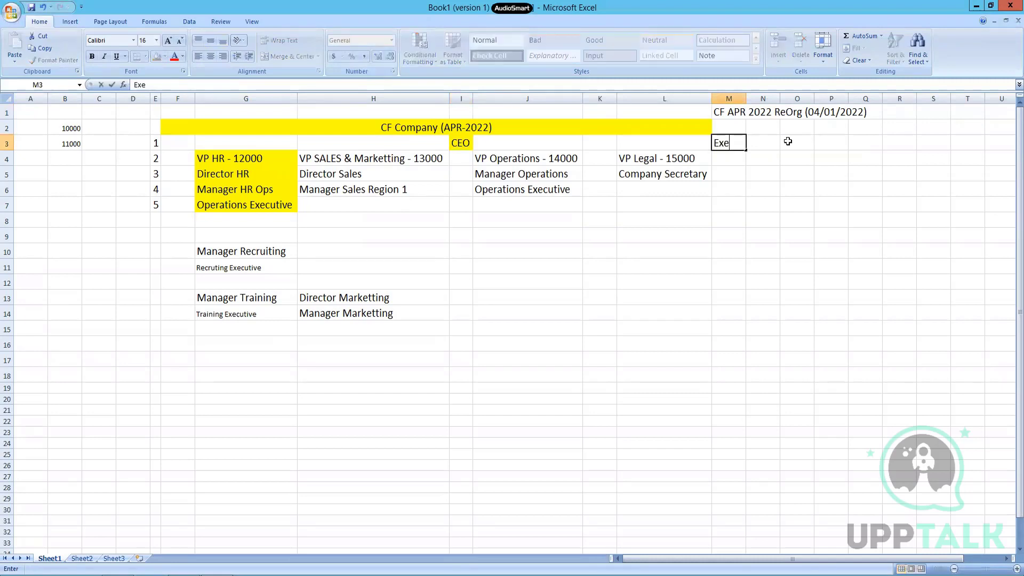
{"action": "type", "text": "cutive Mnaagement"}
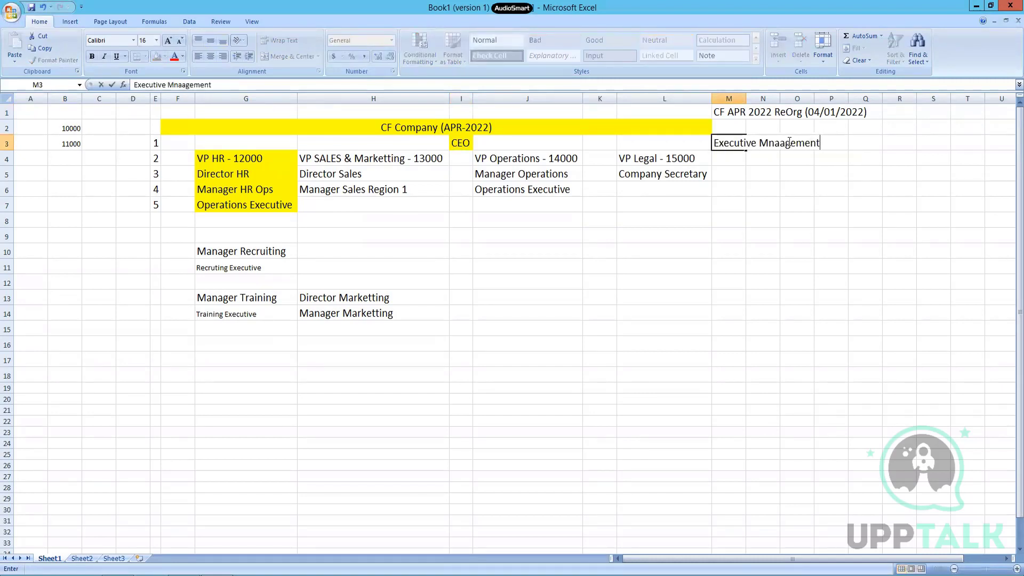
{"action": "key", "text": "ctrl+Return"}
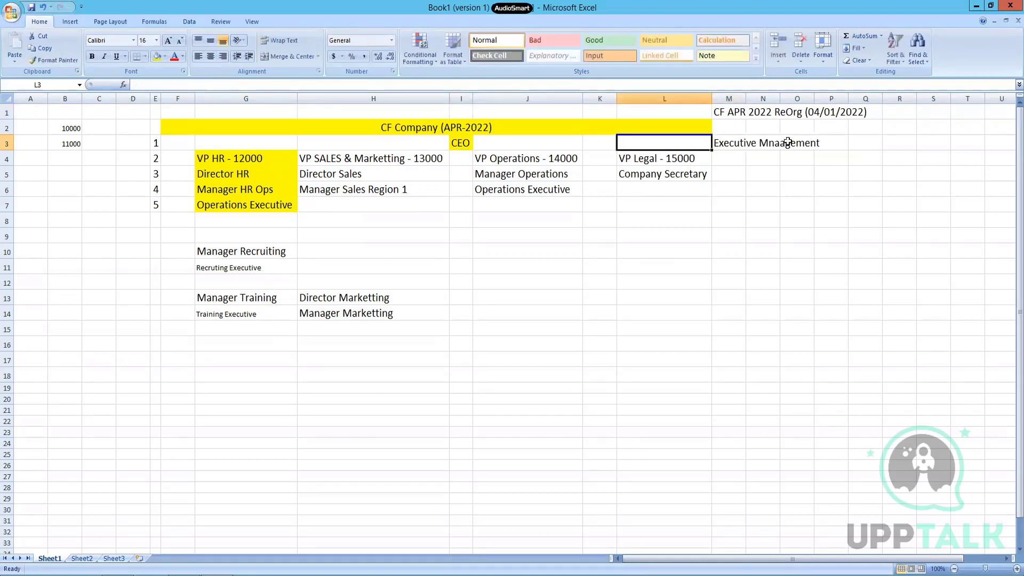
{"action": "key", "text": "F2"}
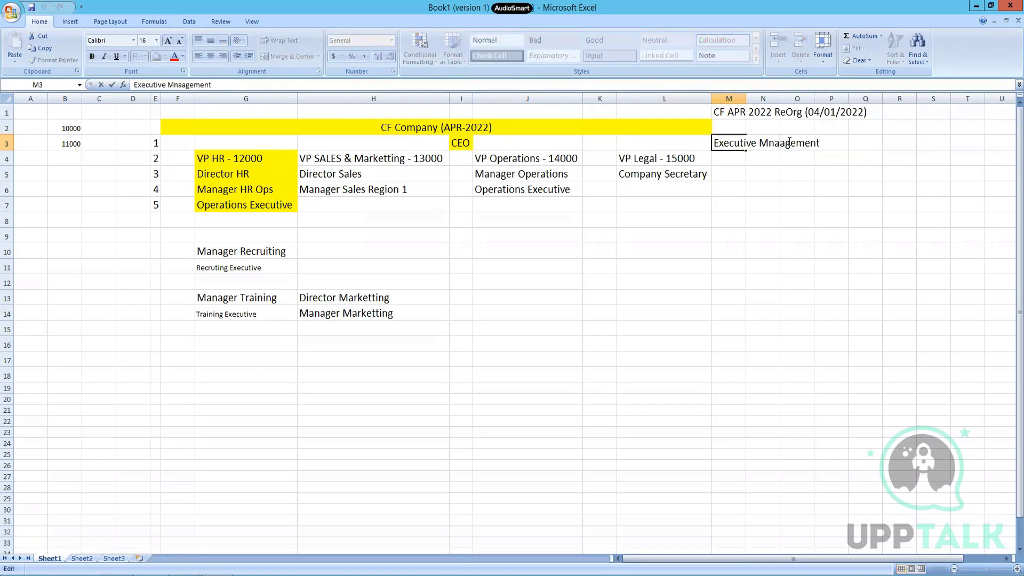
{"action": "key", "text": "BackSpace"}
{"action": "type", "text": "n"}
{"action": "key", "text": "Return"}
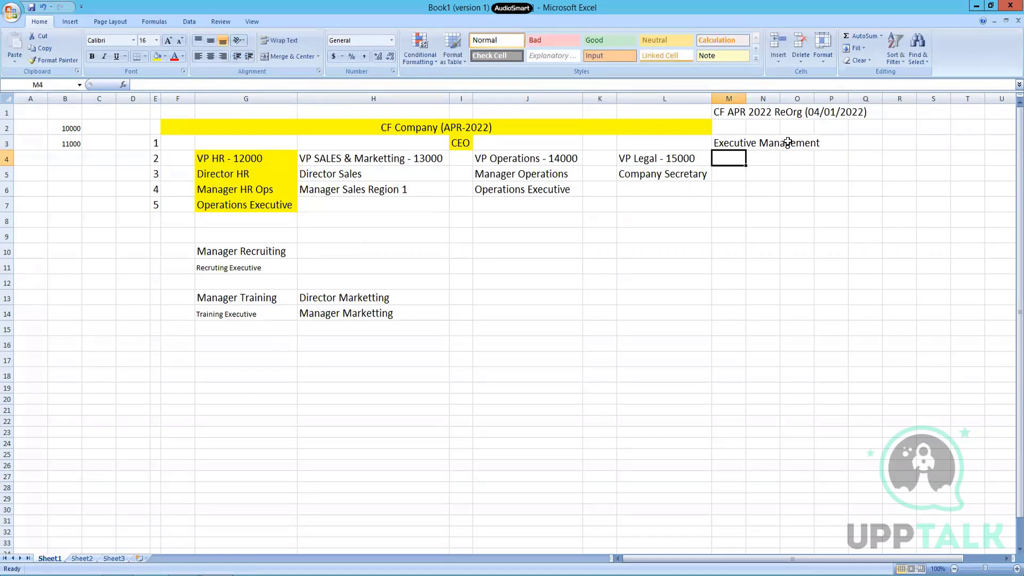
Step: Enter 'Management' in M4 and return to the Workday form
{"action": "type", "text": "Management"}
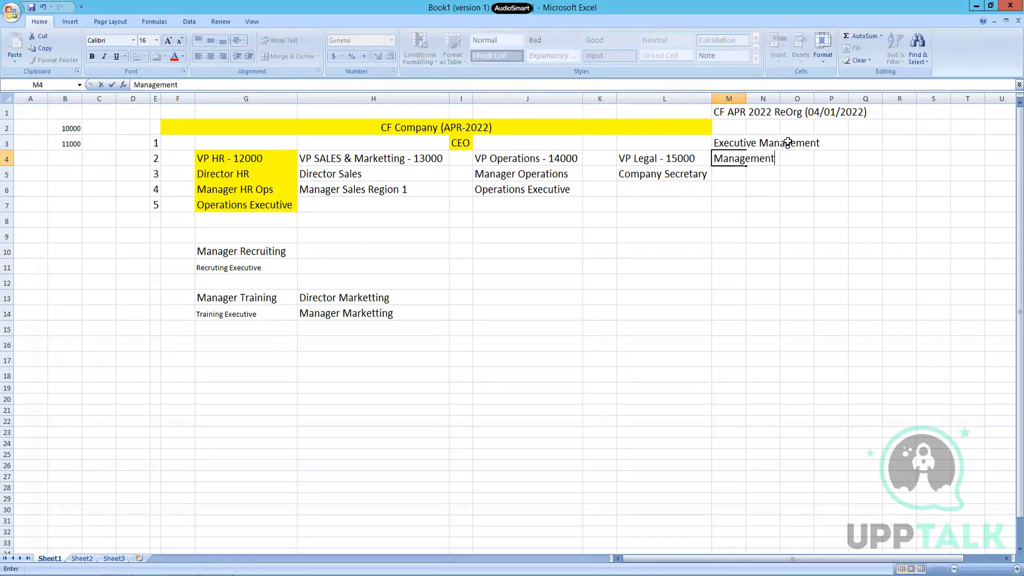
{"action": "key", "text": "Return"}
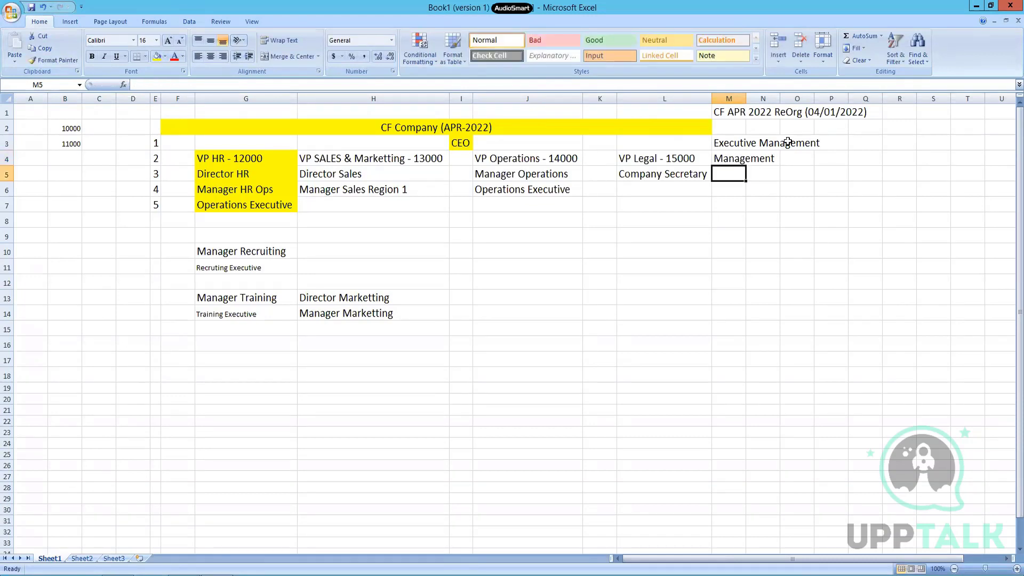
{"action": "key", "text": "alt+Tab"}
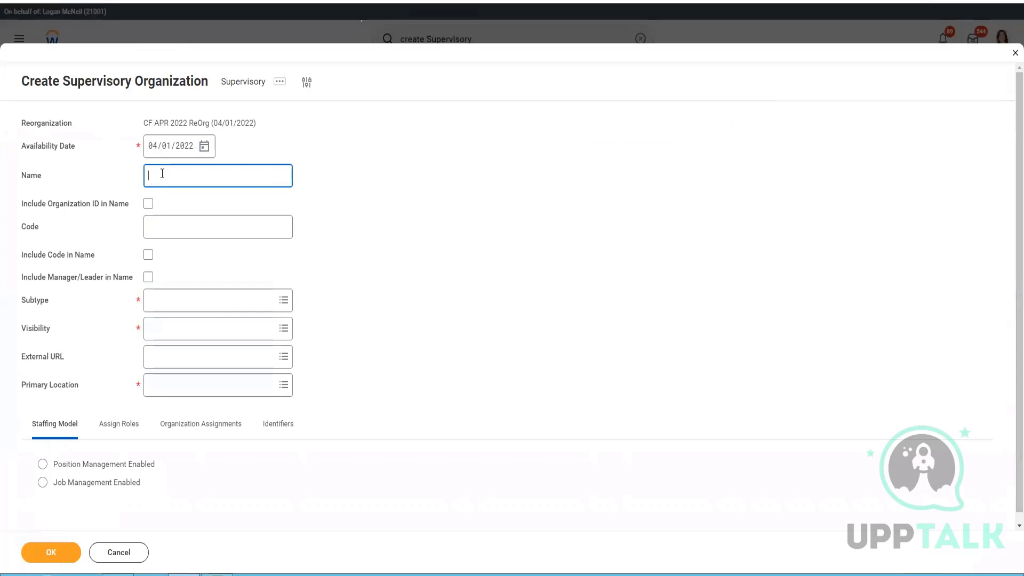
Step: Name the organization 'Executive Management' with manager in name, subtype Department, visibility Everyone
{"action": "type", "text": "Executive Management"}
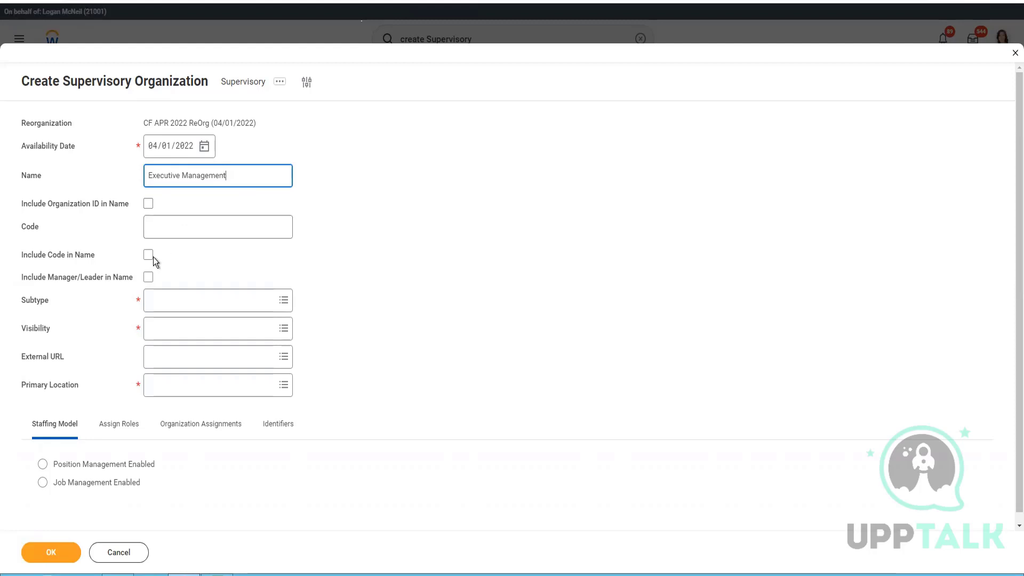
{"action": "left_click", "coordinate": [287, 282]}
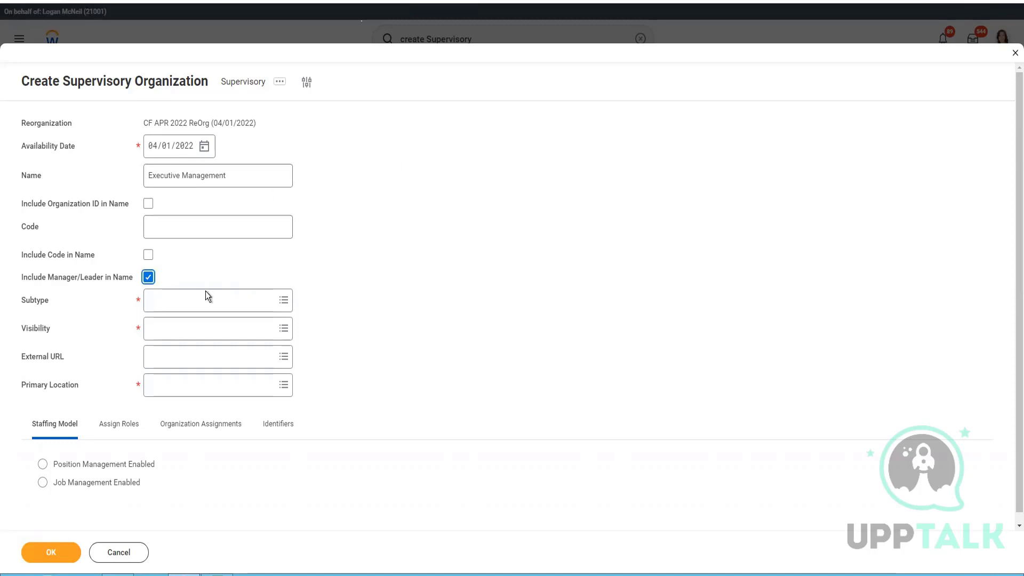
{"action": "key", "text": "Tab"}
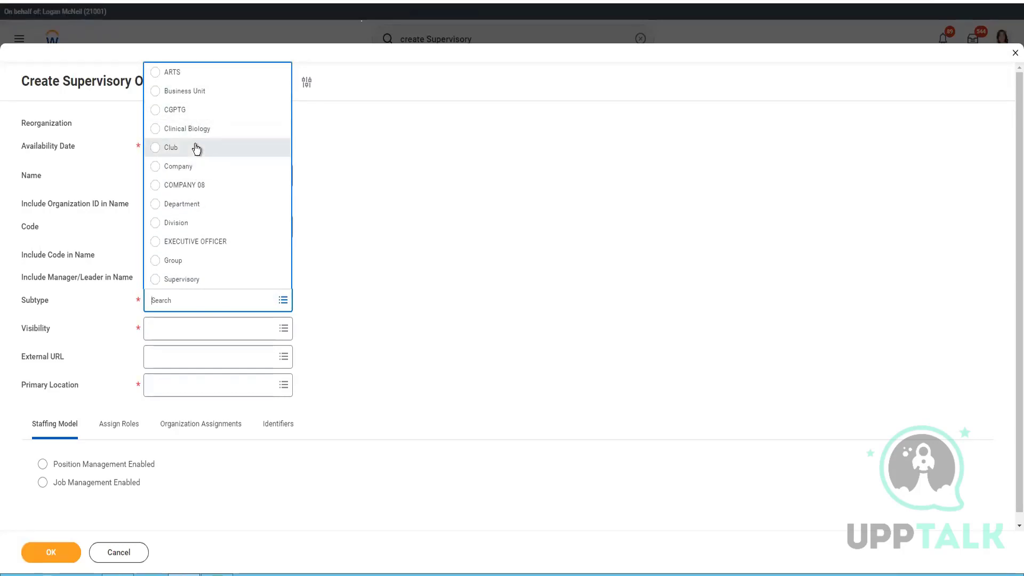
{"action": "left_click", "coordinate": [177, 205]}
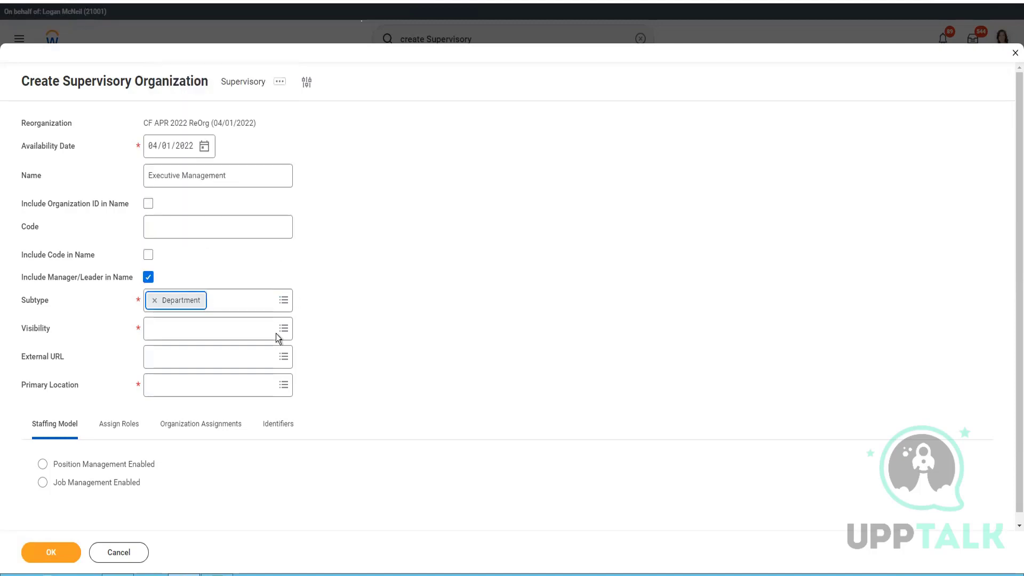
{"action": "left_click", "coordinate": [169, 330]}
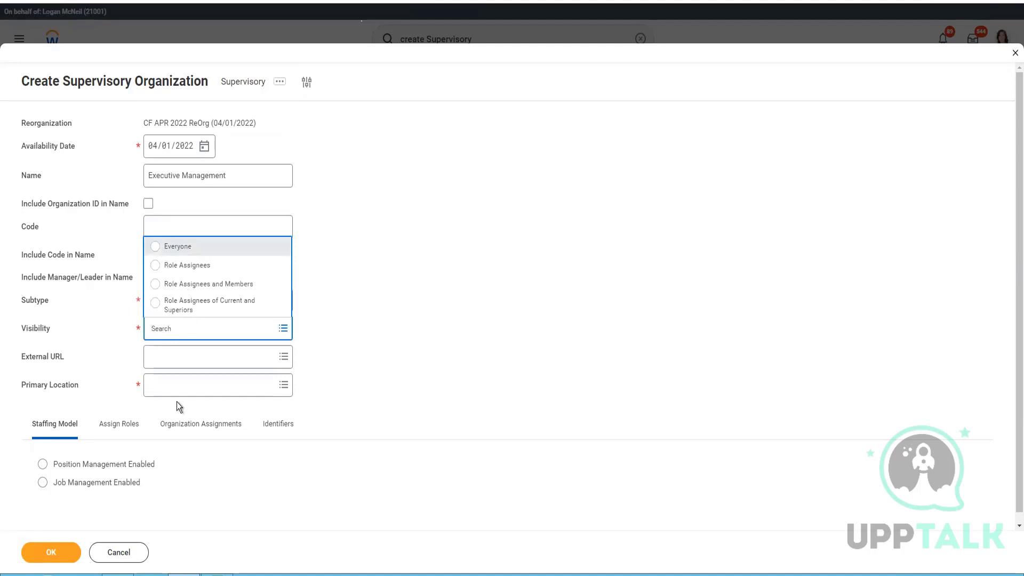
{"action": "key", "text": "Return"}
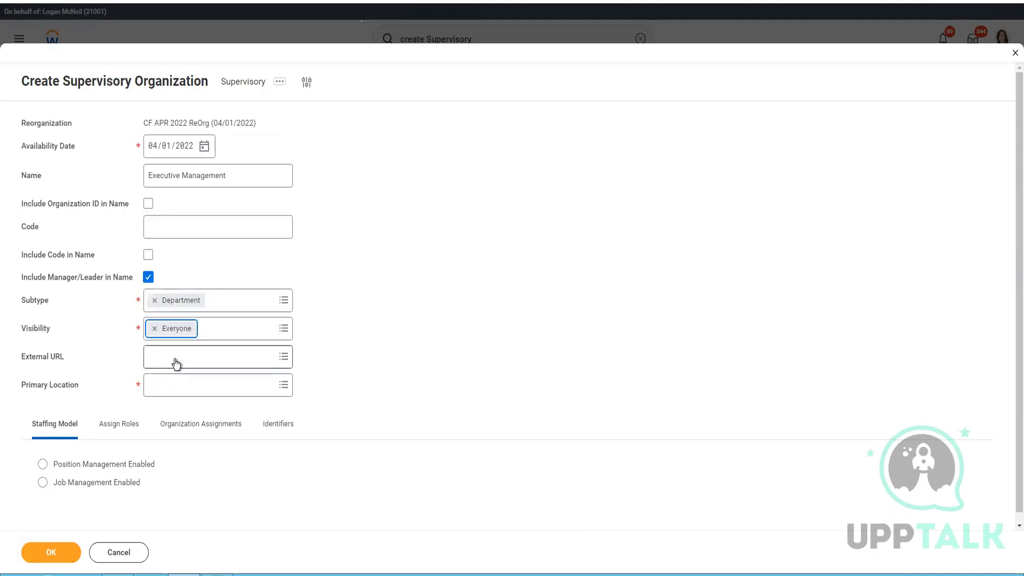
Step: Search External URL for 'cf', then clear CF Company (APR-2022) from the field
{"action": "left_click", "coordinate": [176, 363]}
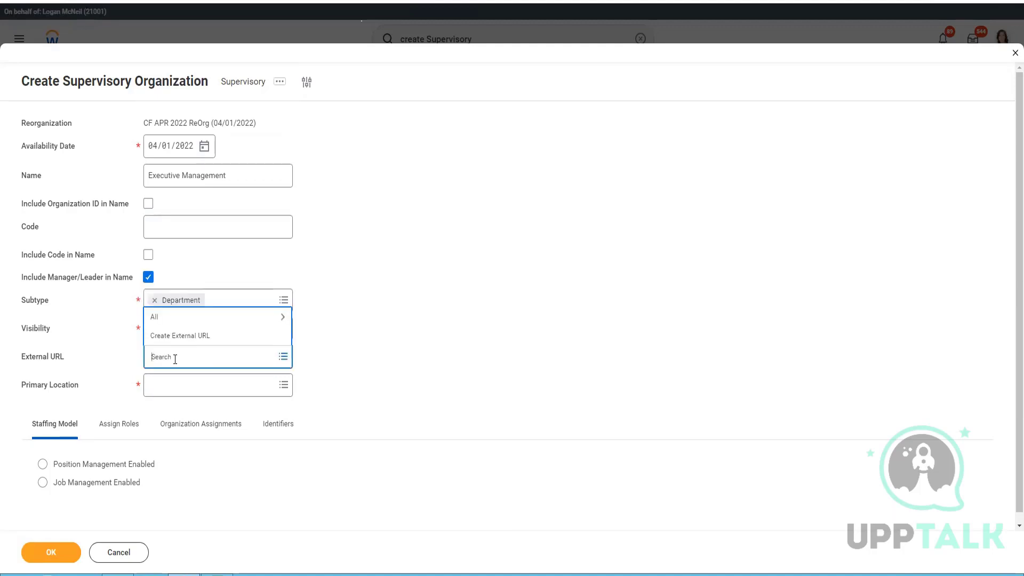
{"action": "type", "text": "cf"}
{"action": "key", "text": "Return"}
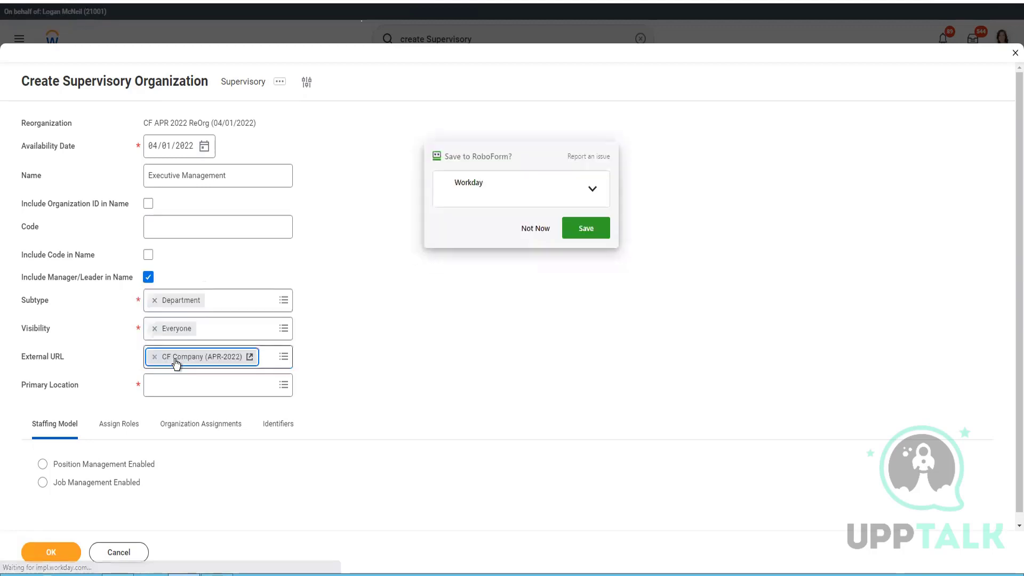
{"action": "left_click", "coordinate": [545, 226]}
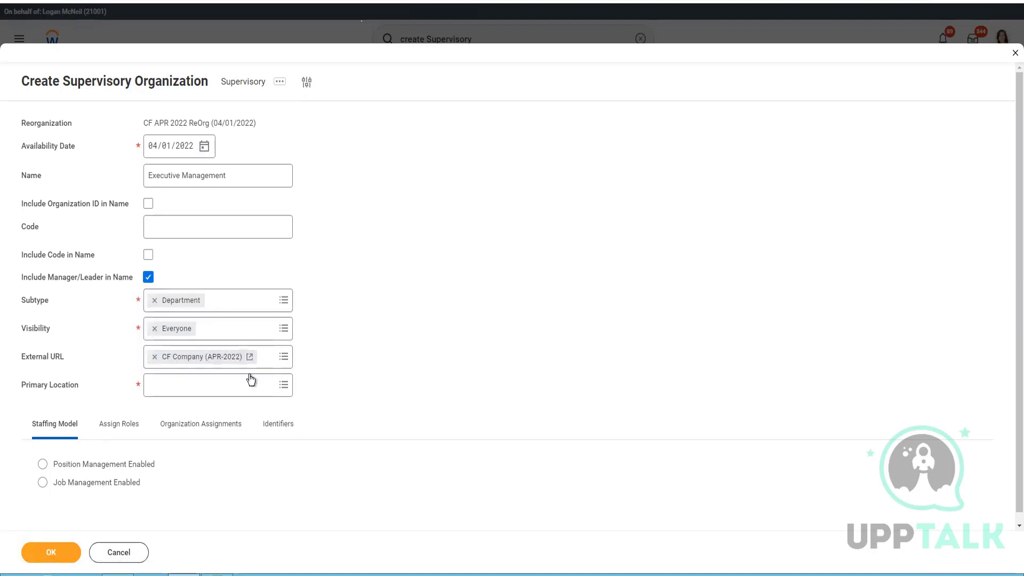
{"action": "left_click", "coordinate": [155, 357]}
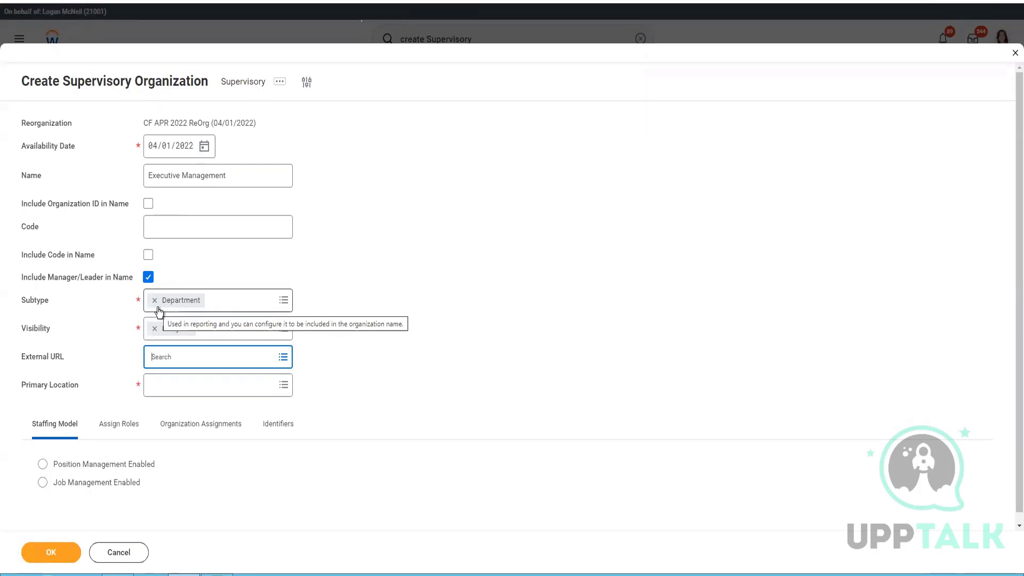
{"action": "left_click", "coordinate": [179, 392]}
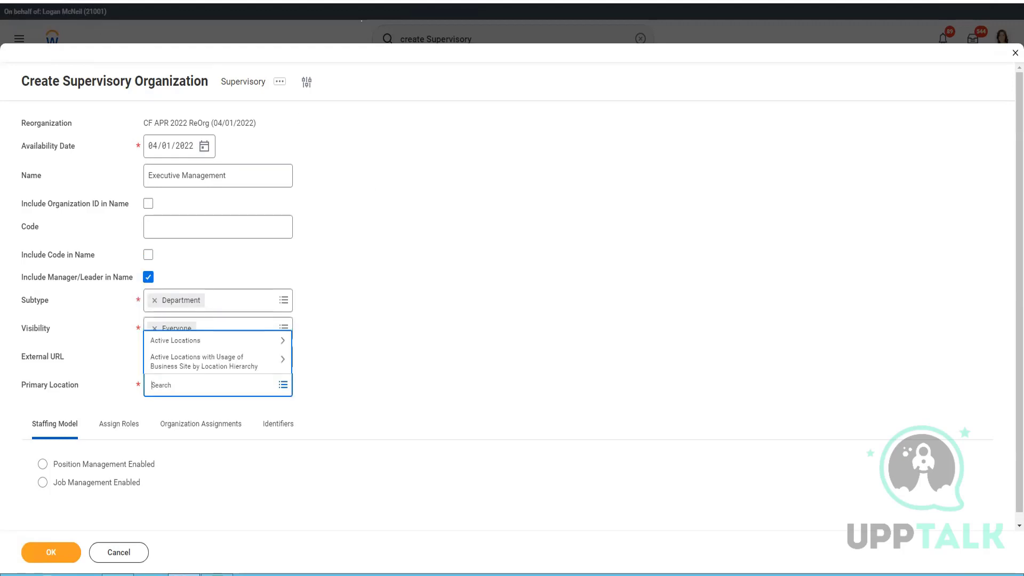
{"action": "right_click", "coordinate": [93, 1]}
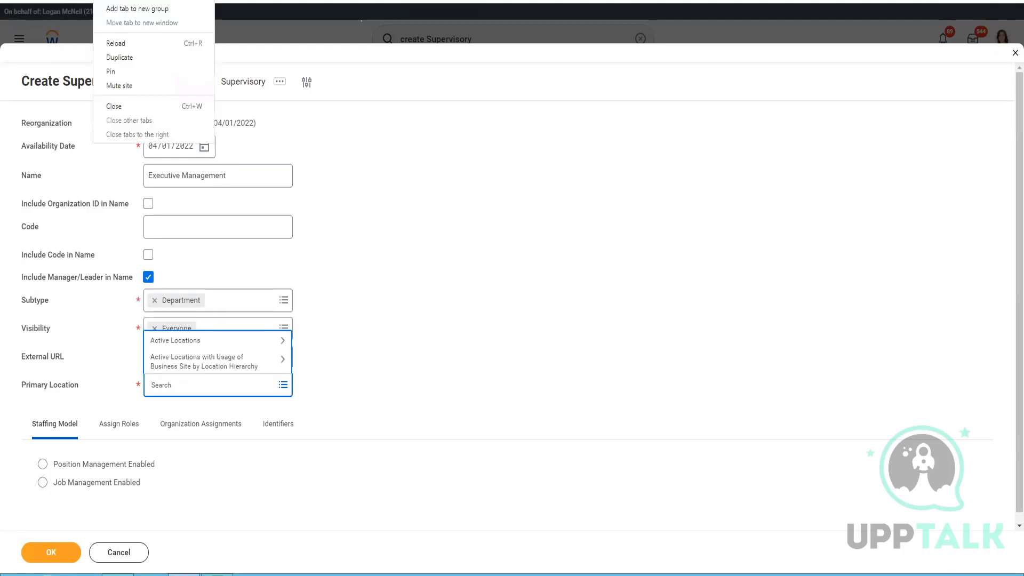
Step: Duplicate the Workday tab and search it for 'create Location'
{"action": "left_click", "coordinate": [136, 59]}
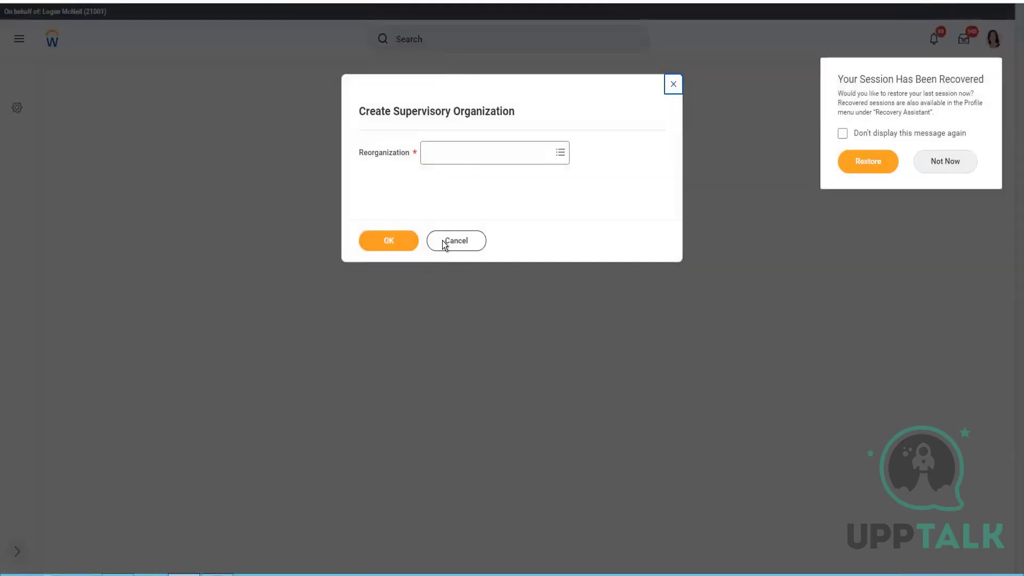
{"action": "left_click", "coordinate": [443, 242]}
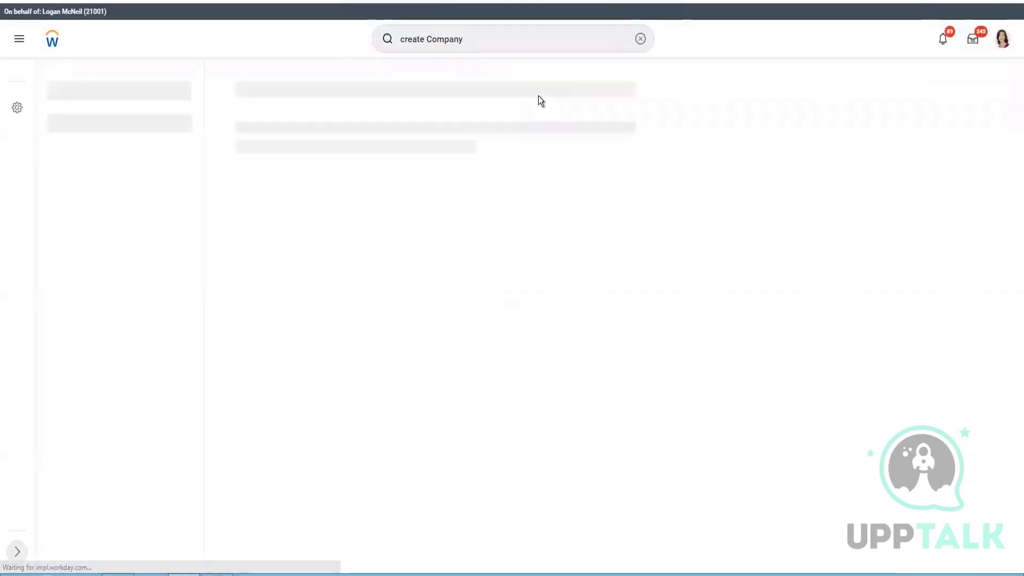
{"action": "double_click", "coordinate": [439, 40]}
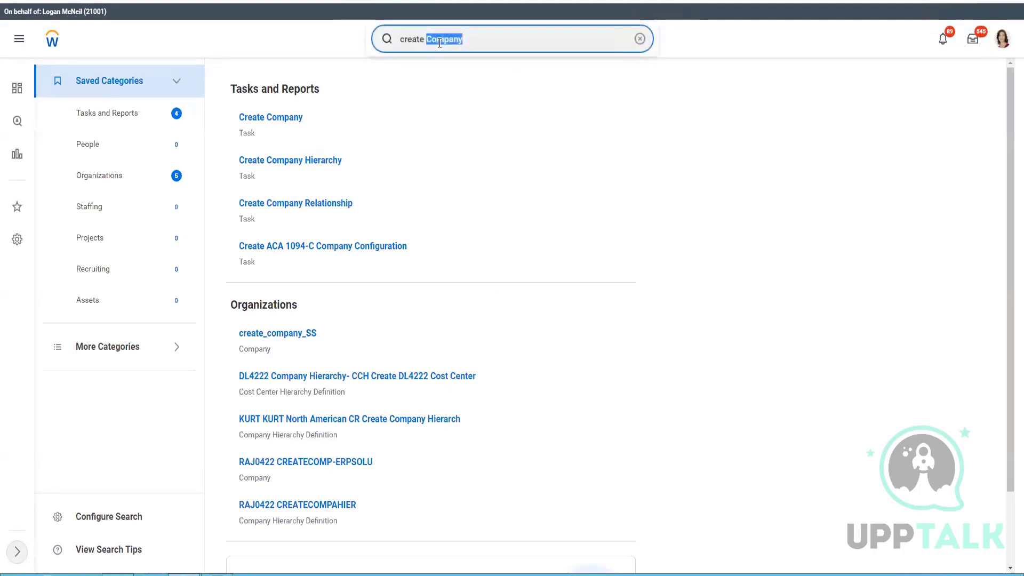
{"action": "type", "text": "Location"}
{"action": "key", "text": "Return"}
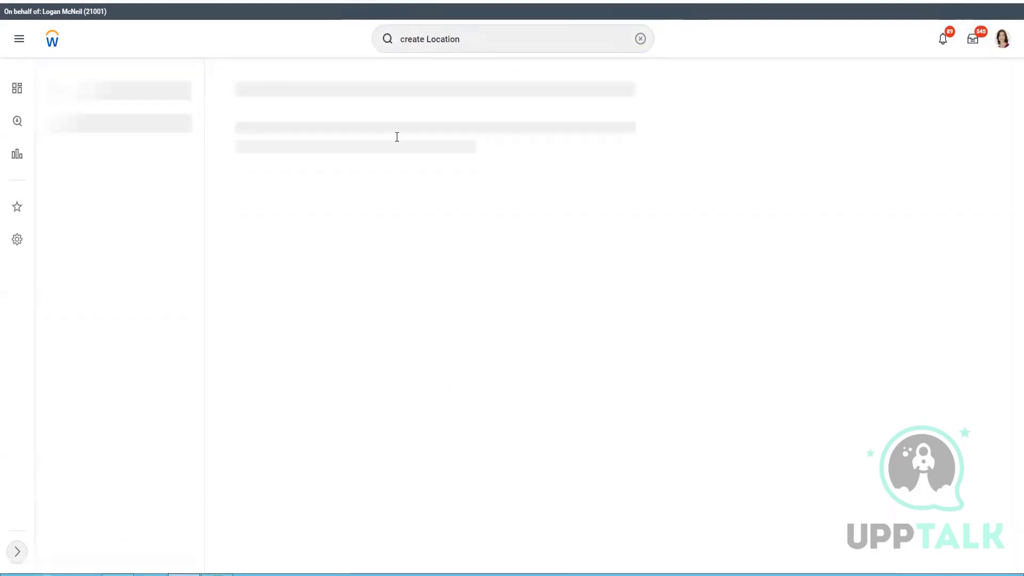
Step: Start Create Location and enter 'CF Hawaii' as the location name
{"action": "left_click", "coordinate": [271, 122]}
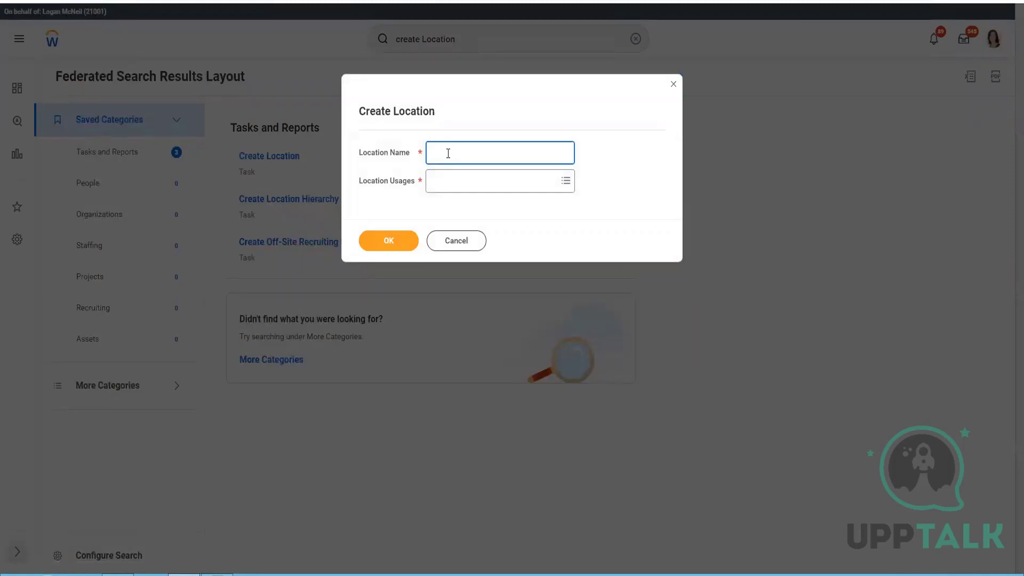
{"action": "type", "text": "CF Hawa"}
{"action": "type", "text": "ii"}
{"action": "key", "text": "Tab"}
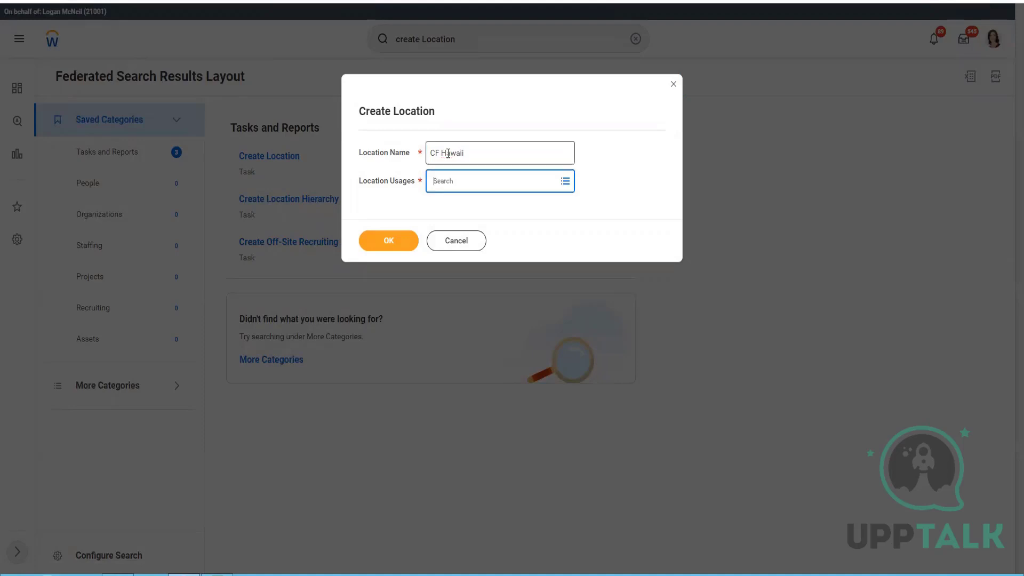
Step: Select Business Site and Ship-To as location usages, dropping Job Posting
{"action": "key", "text": "Return"}
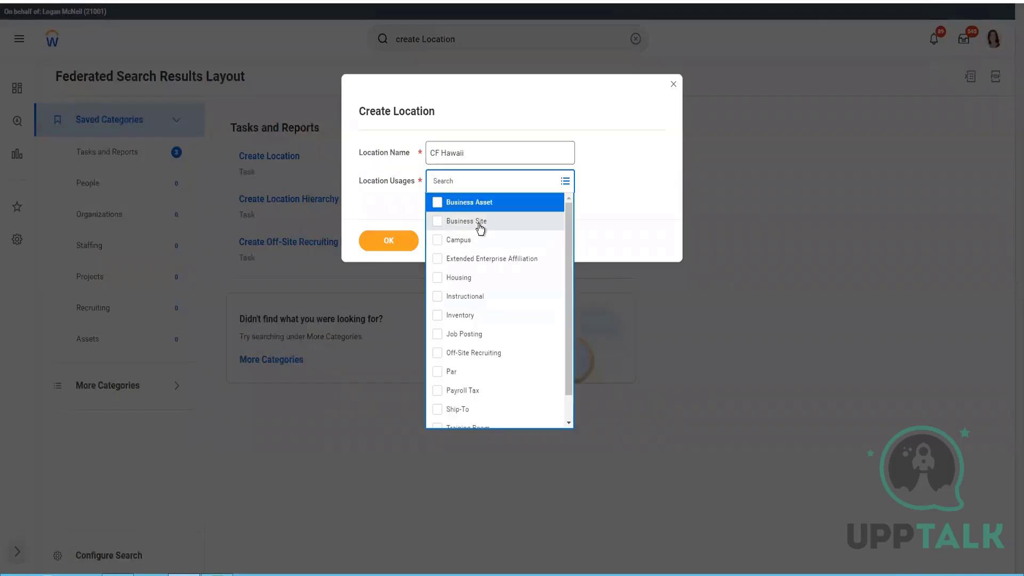
{"action": "left_click", "coordinate": [480, 229]}
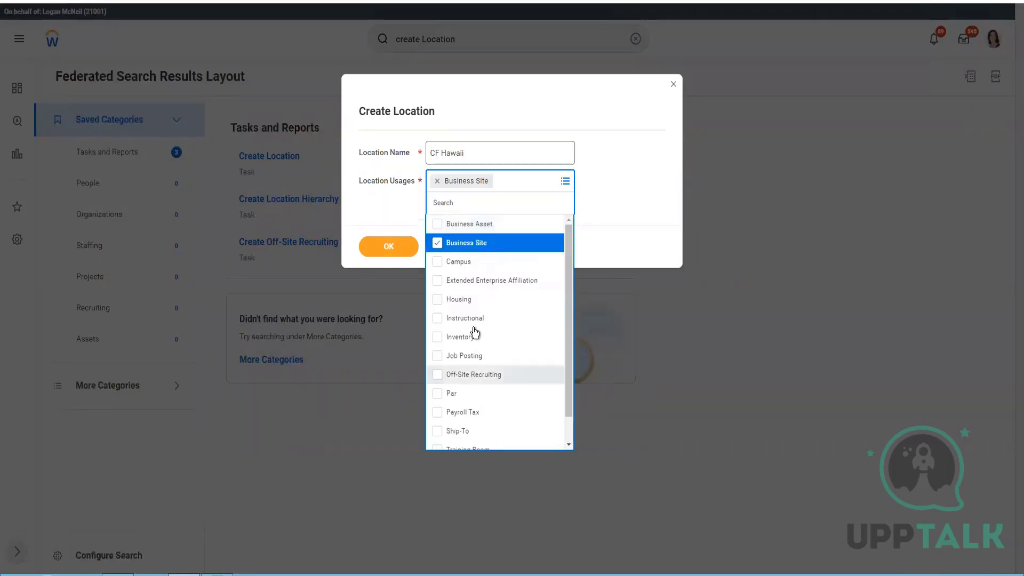
{"action": "scroll", "coordinate": [476, 333], "scroll_direction": "down", "scroll_amount": 1}
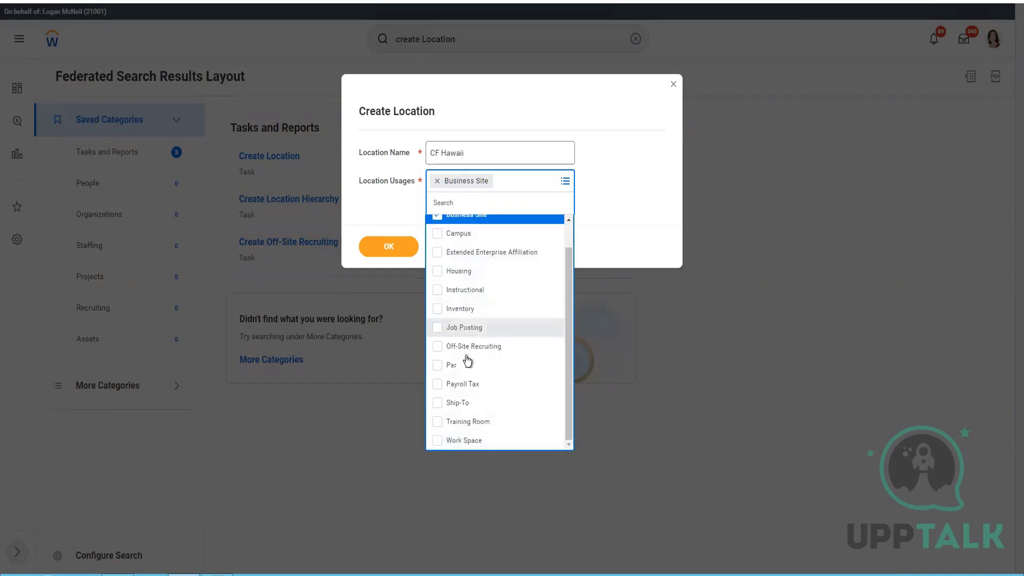
{"action": "left_click", "coordinate": [467, 327]}
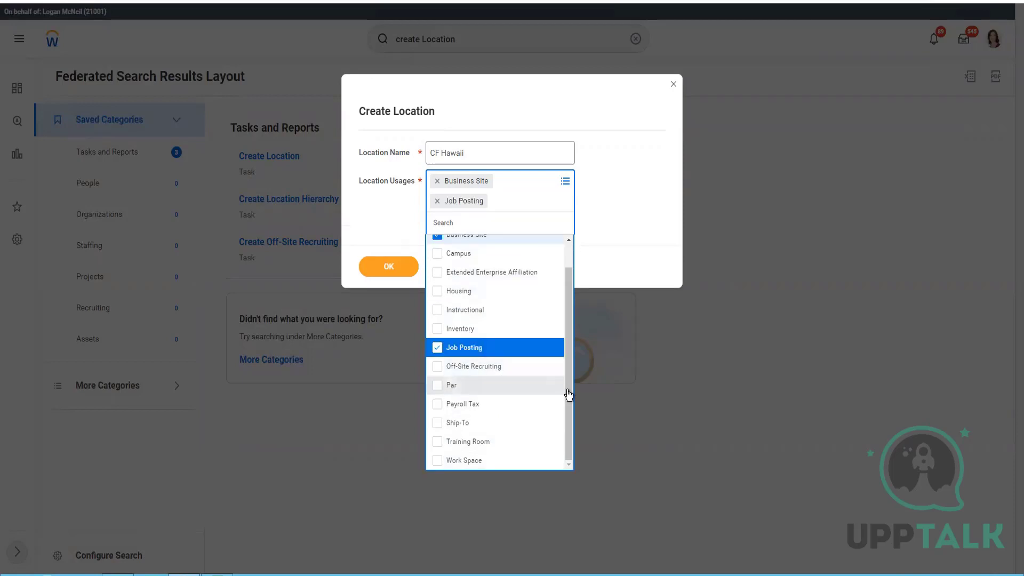
{"action": "left_click", "coordinate": [411, 424]}
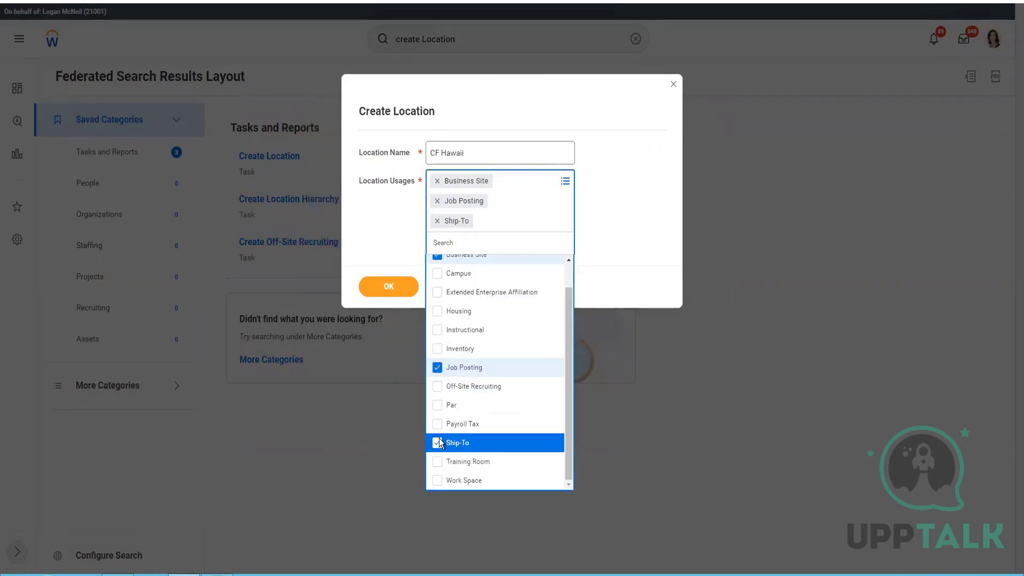
{"action": "left_click", "coordinate": [396, 368]}
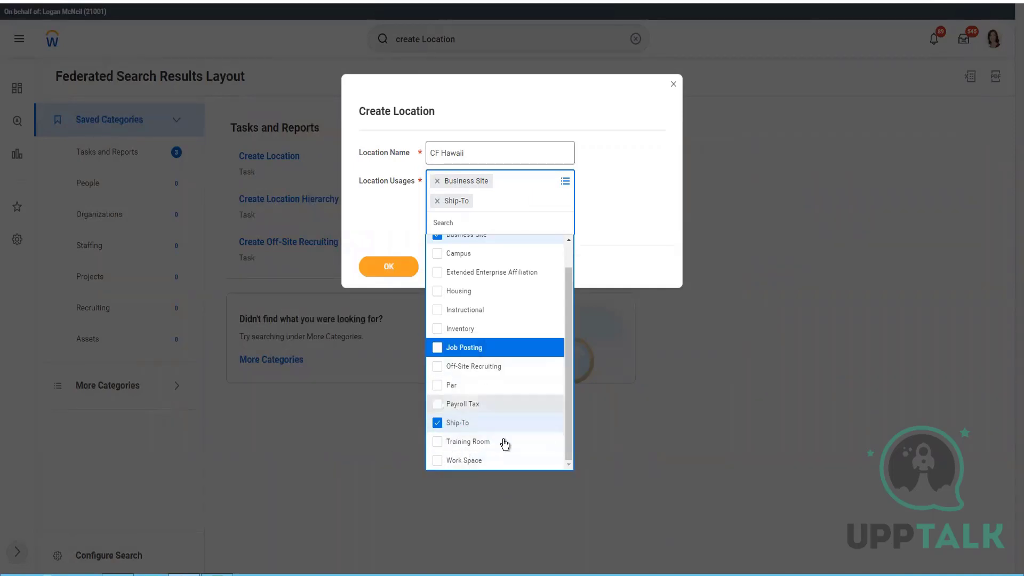
{"action": "left_click_drag", "start_coordinate": [571, 354], "coordinate": [574, 281]}
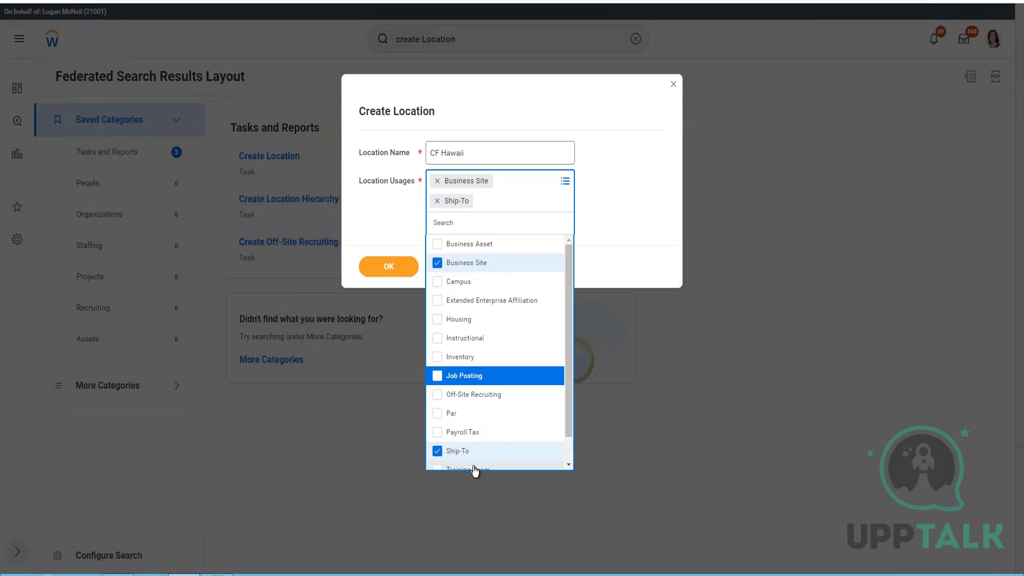
{"action": "left_click", "coordinate": [390, 247]}
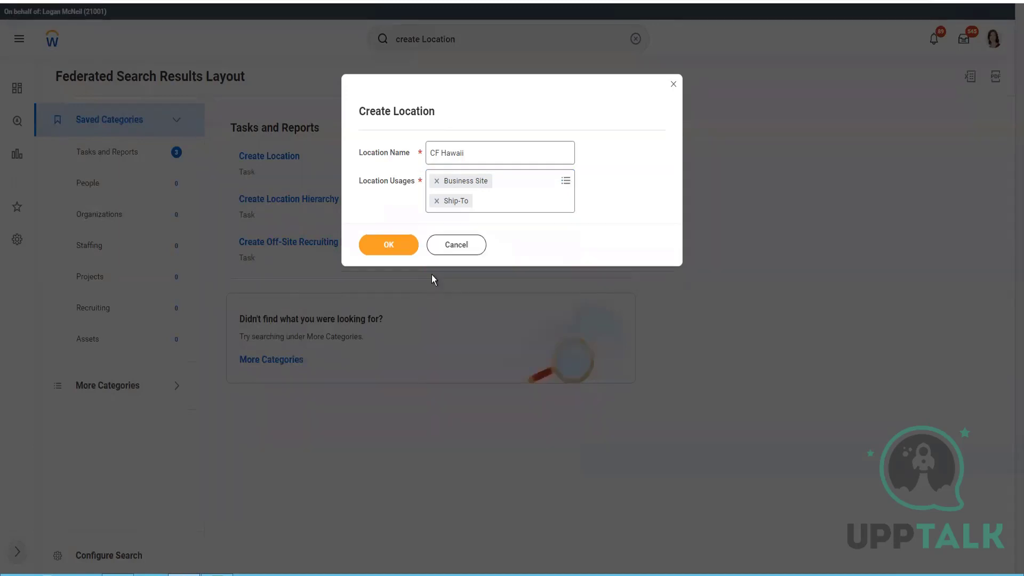
Step: Submit the name and usages and set the location type to Headquarters
{"action": "left_click", "coordinate": [389, 246]}
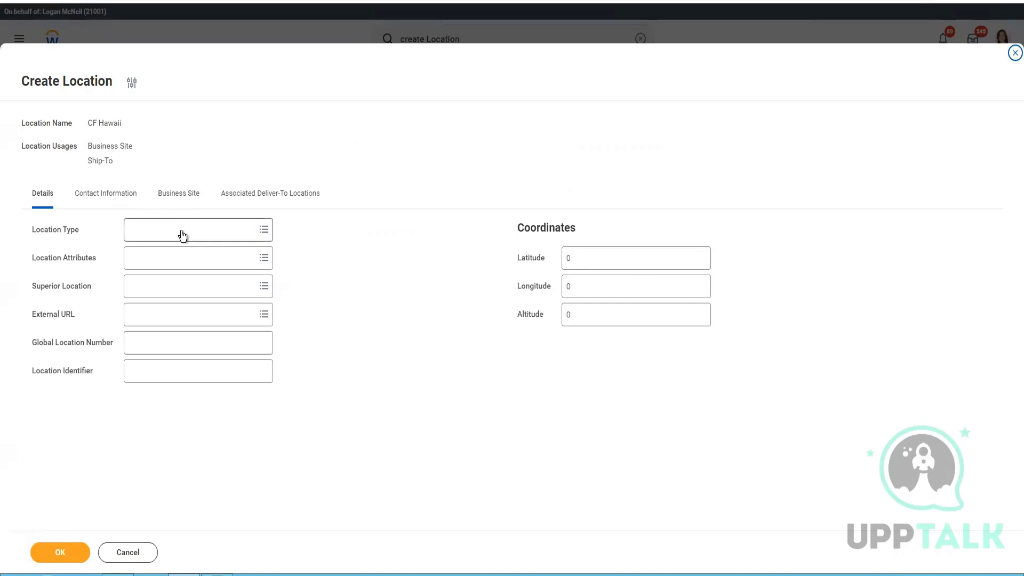
{"action": "left_click", "coordinate": [190, 235]}
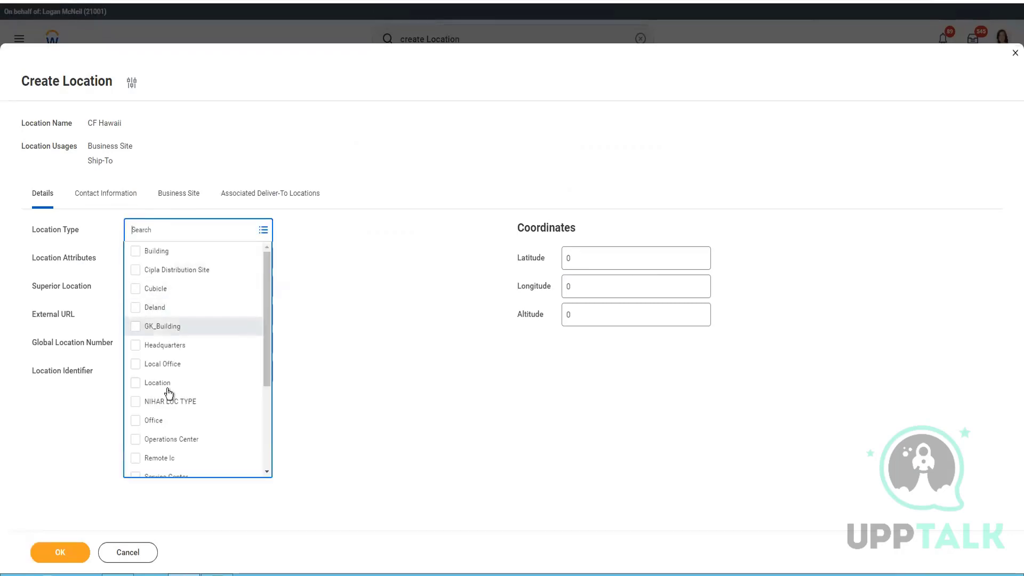
{"action": "left_click", "coordinate": [164, 345]}
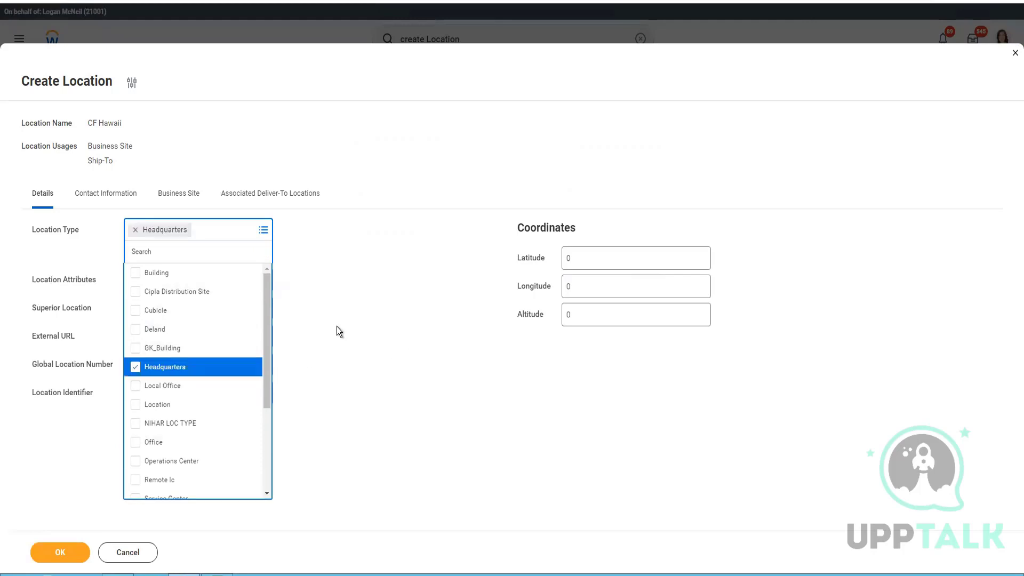
{"action": "left_click", "coordinate": [393, 301]}
{"action": "left_click", "coordinate": [236, 266]}
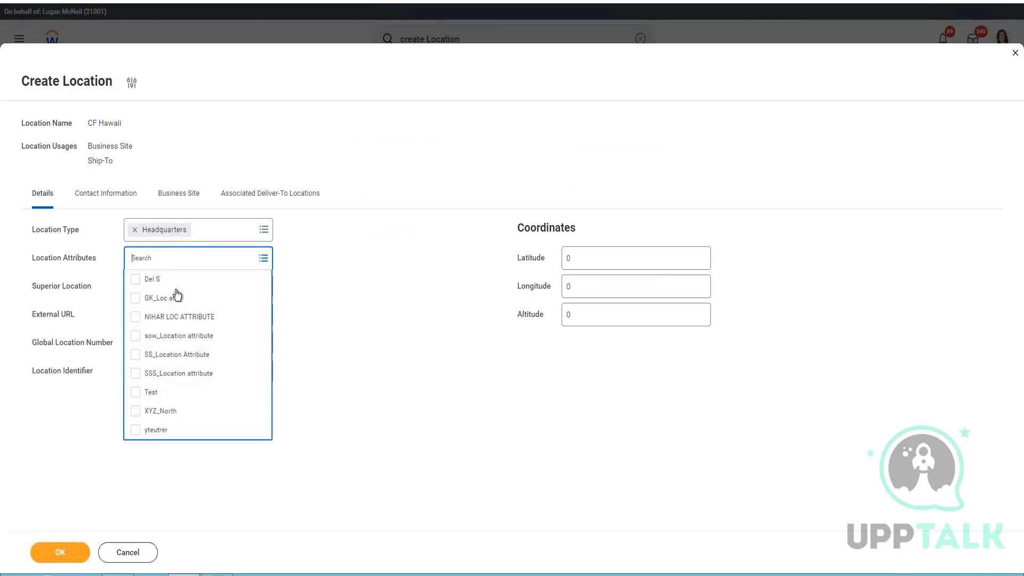
{"action": "left_click", "coordinate": [331, 416]}
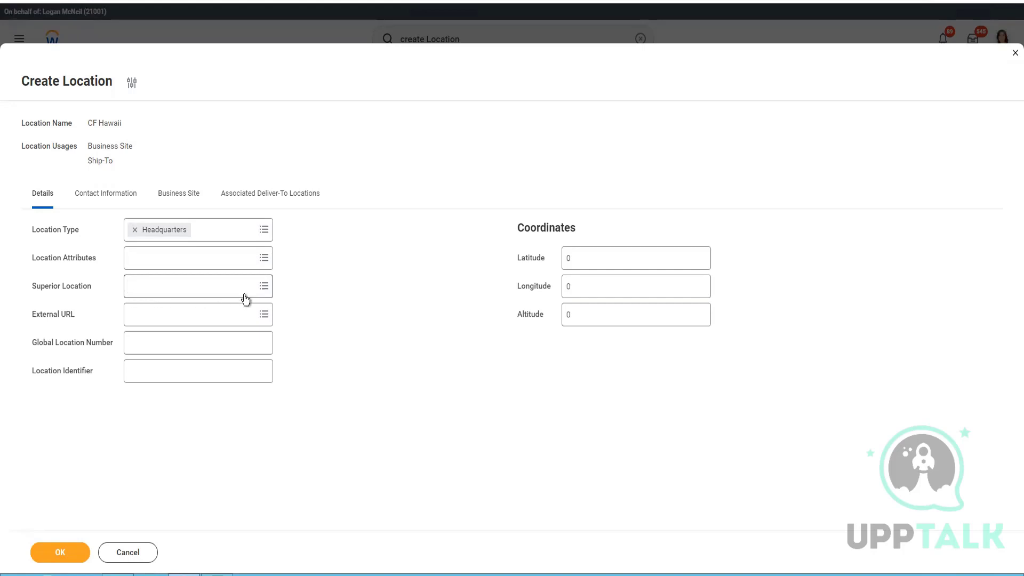
Step: Set the External URL to CF Company (APR-2022)
{"action": "left_click", "coordinate": [235, 316]}
{"action": "type", "text": "CF"}
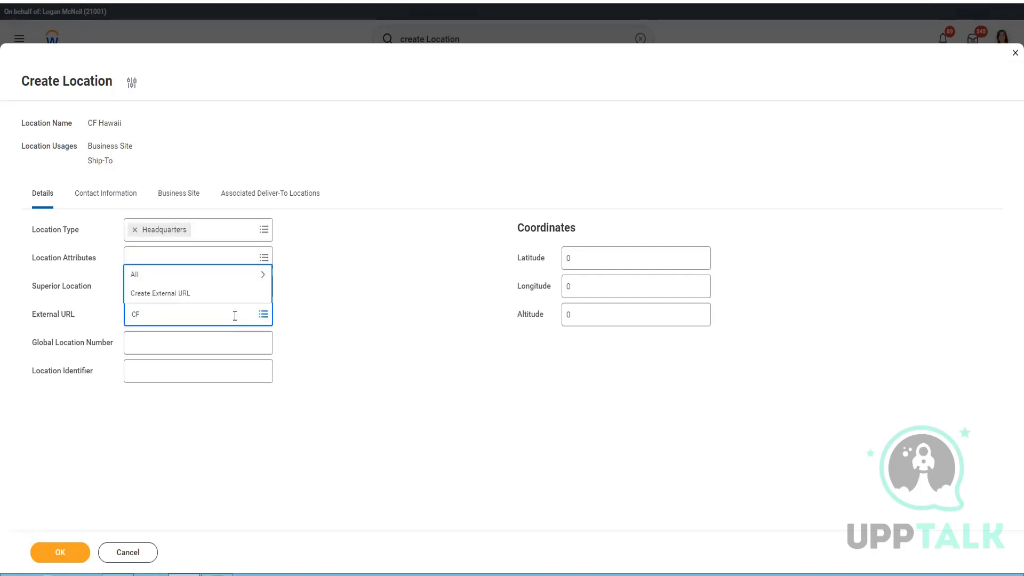
{"action": "key", "text": "Return"}
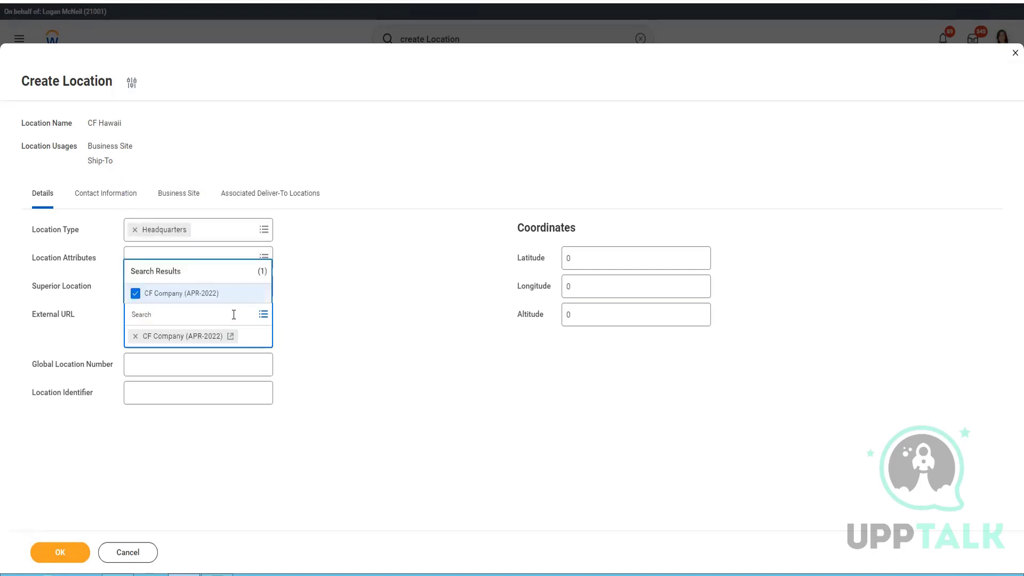
{"action": "left_click", "coordinate": [343, 379]}
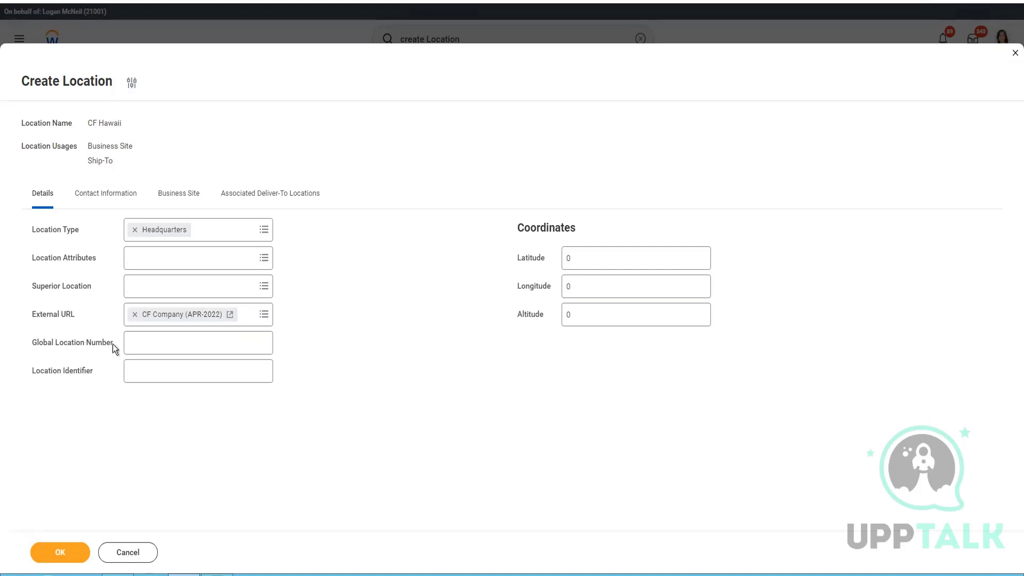
{"action": "mouse_move", "coordinate": [75, 345]}
{"action": "left_mouse_down"}
{"action": "mouse_move", "coordinate": [23, 342]}
{"action": "mouse_move", "coordinate": [66, 347]}
{"action": "left_mouse_up"}
Step: Enter HQ as the Location Identifier and show the contact information section
{"action": "left_click", "coordinate": [168, 342]}
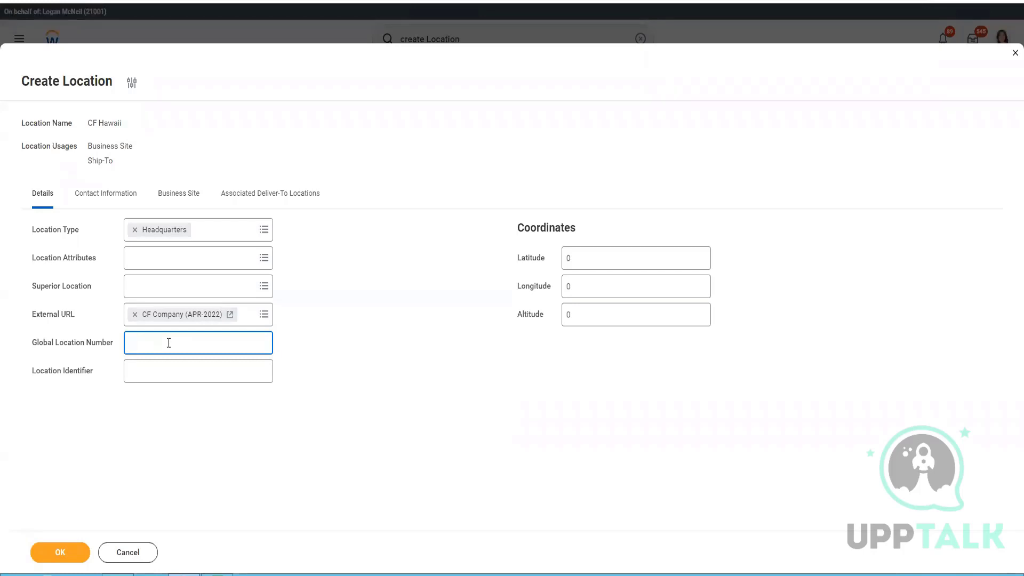
{"action": "left_click", "coordinate": [170, 372]}
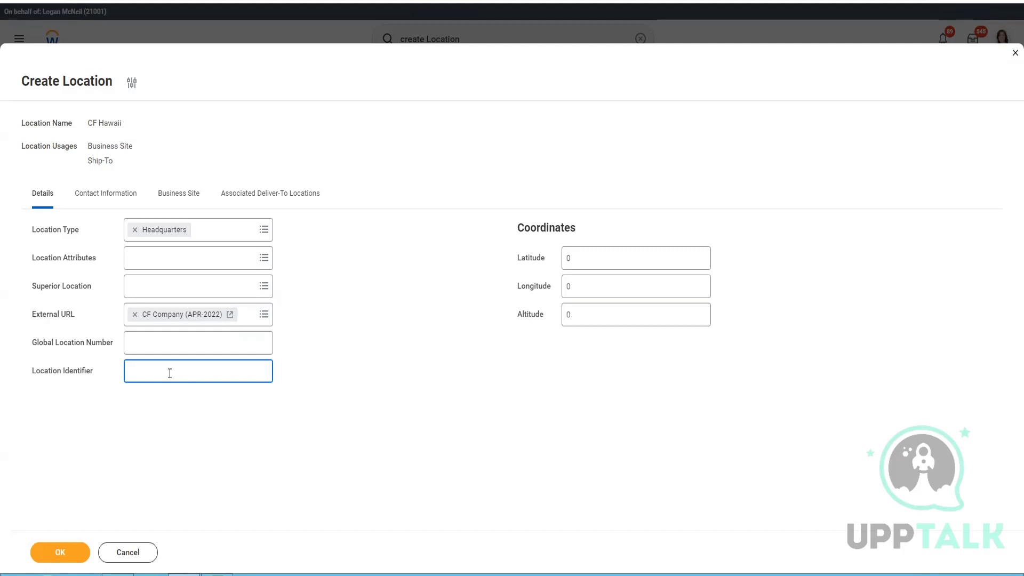
{"action": "type", "text": "HQ"}
{"action": "left_click", "coordinate": [640, 258]}
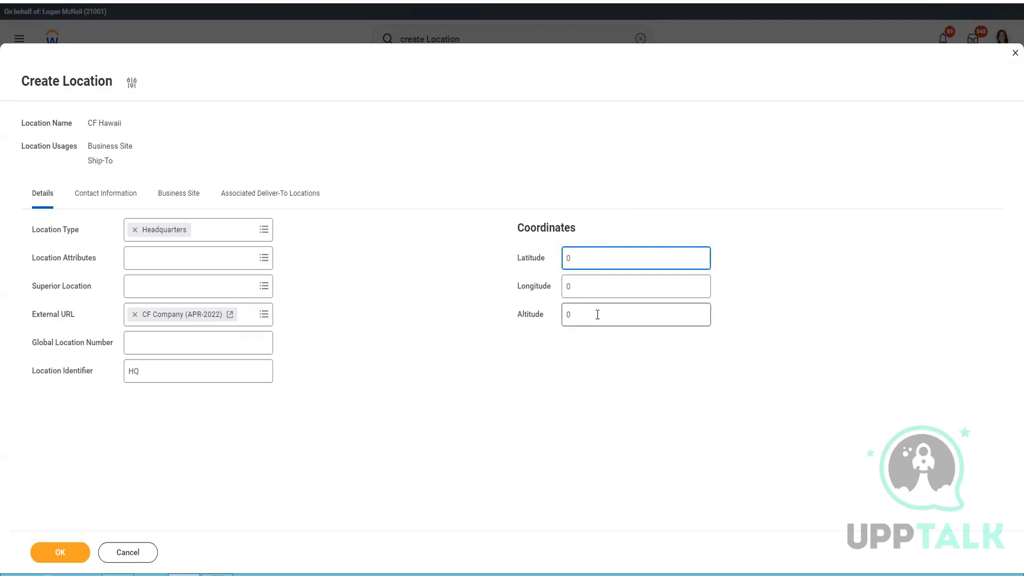
{"action": "left_click", "coordinate": [92, 198]}
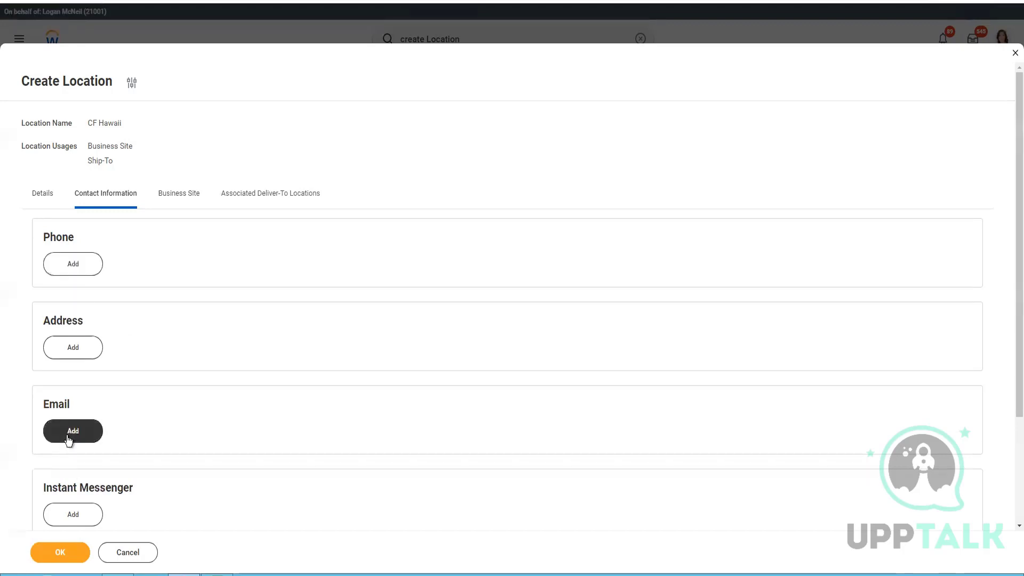
{"action": "left_click", "coordinate": [78, 272]}
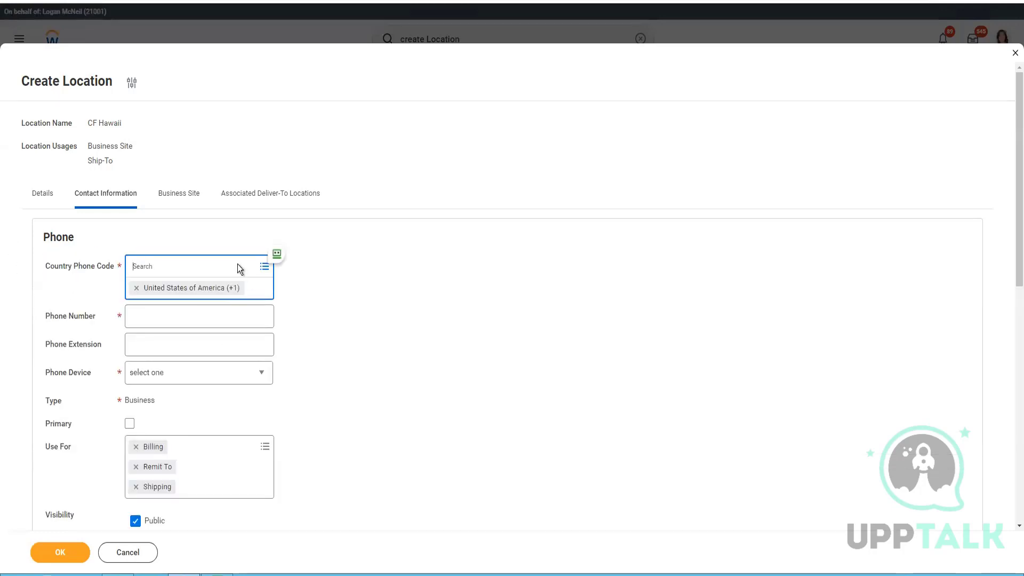
{"action": "left_click", "coordinate": [364, 322]}
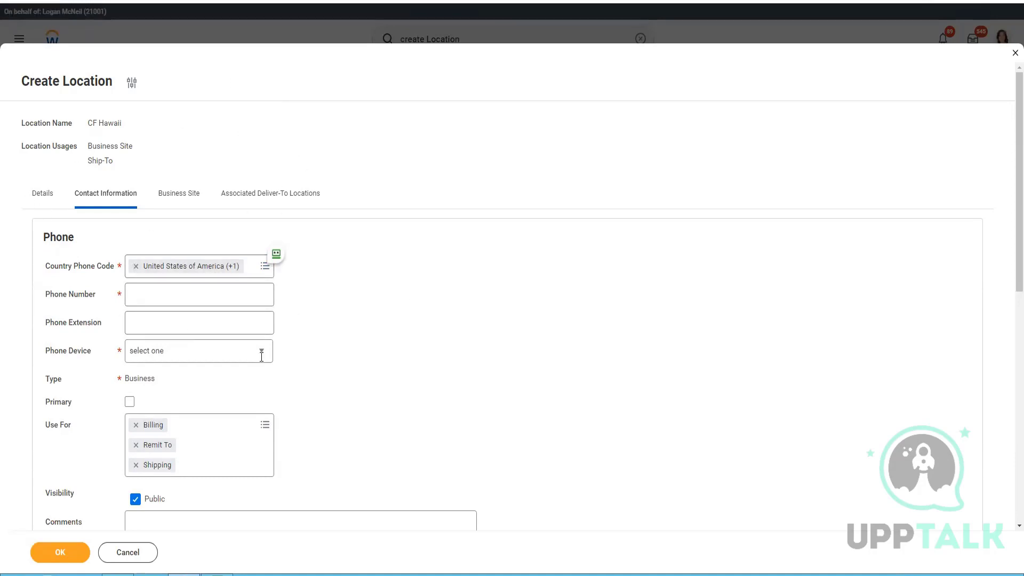
{"action": "left_click", "coordinate": [252, 299]}
{"action": "type", "text": "71"}
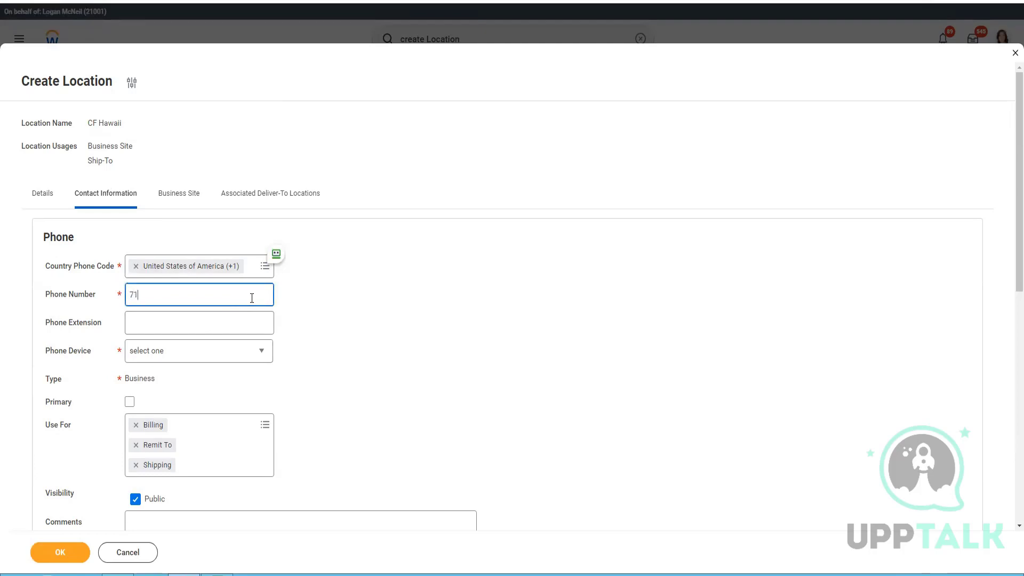
{"action": "key", "text": "BackSpace"}
{"action": "key", "text": "BackSpace"}
{"action": "left_click", "coordinate": [204, 358]}
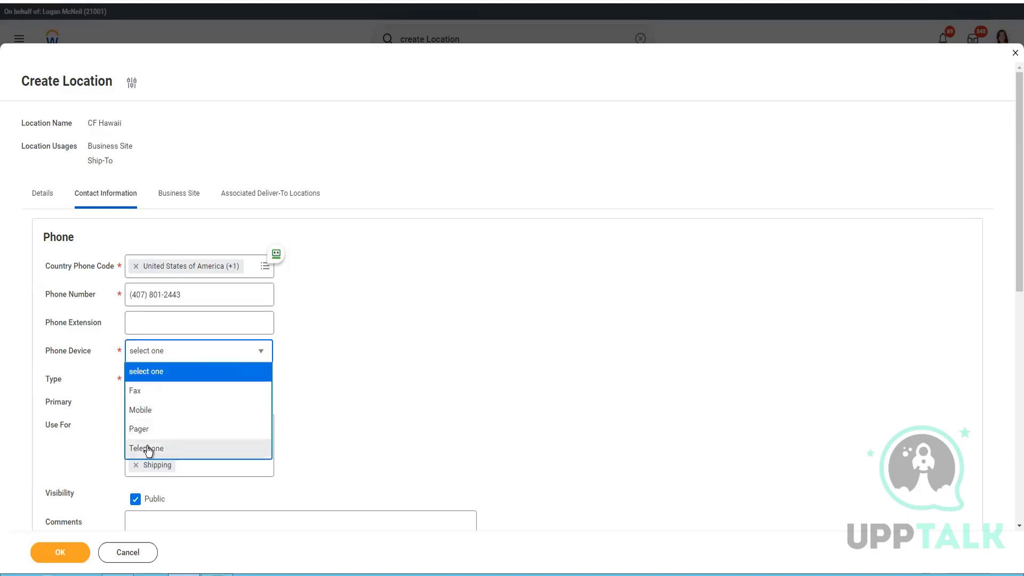
{"action": "key", "text": "Return"}
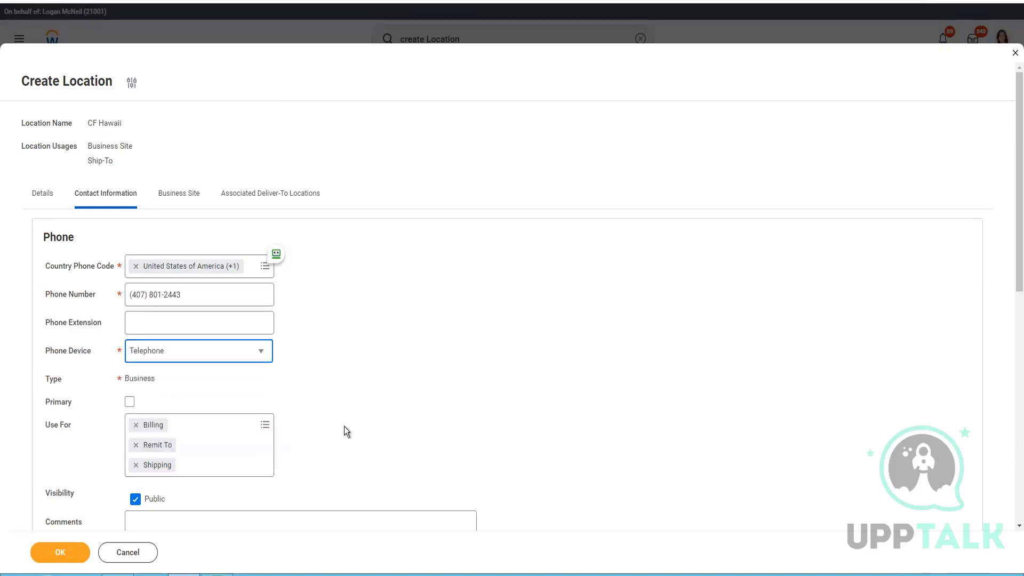
Step: Mark the phone Public and keep Use For as Billing, Remit To and Shipping
{"action": "left_click", "coordinate": [129, 402]}
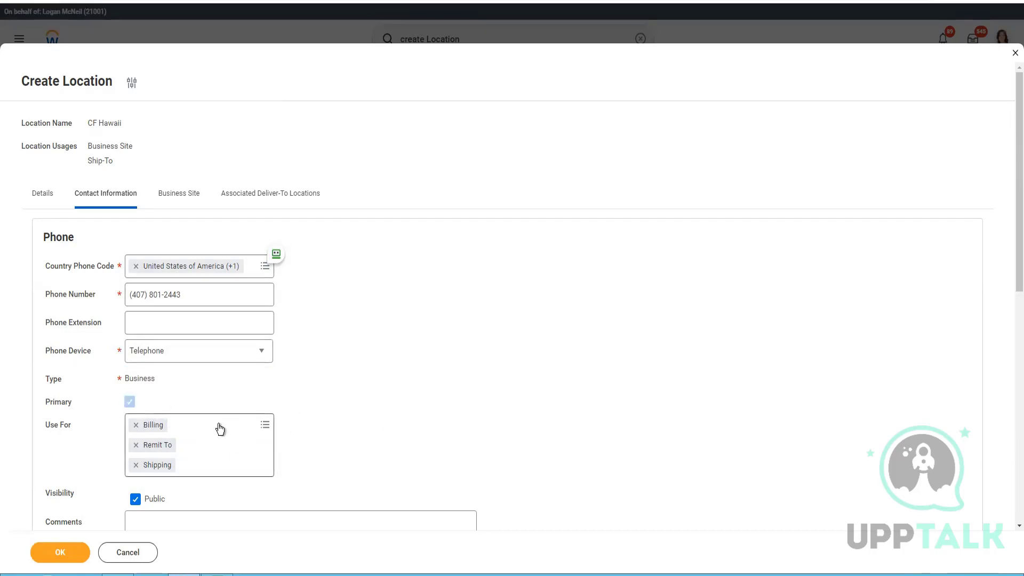
{"action": "scroll", "coordinate": [218, 424], "scroll_direction": "down", "scroll_amount": 3}
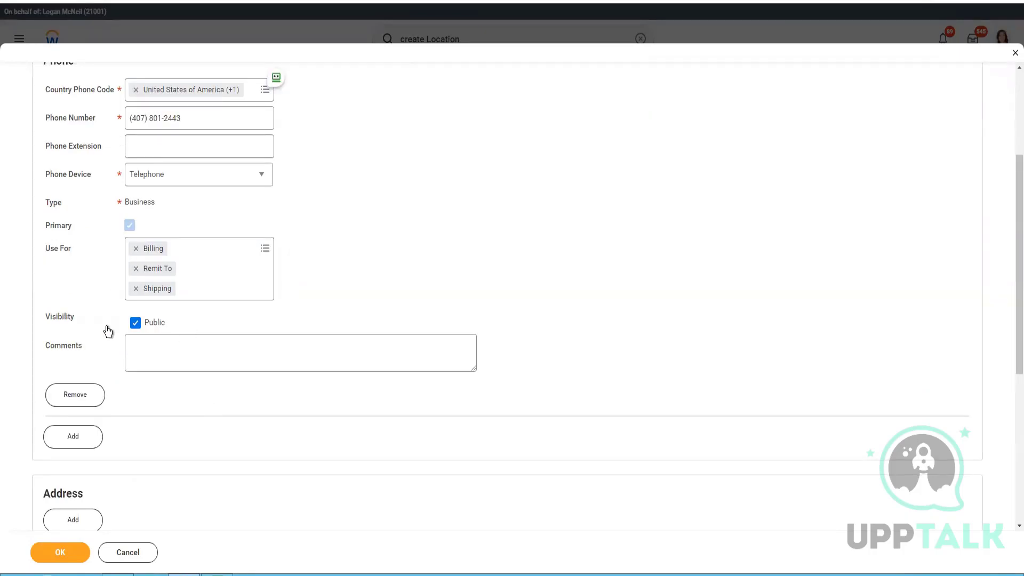
{"action": "left_click", "coordinate": [265, 248]}
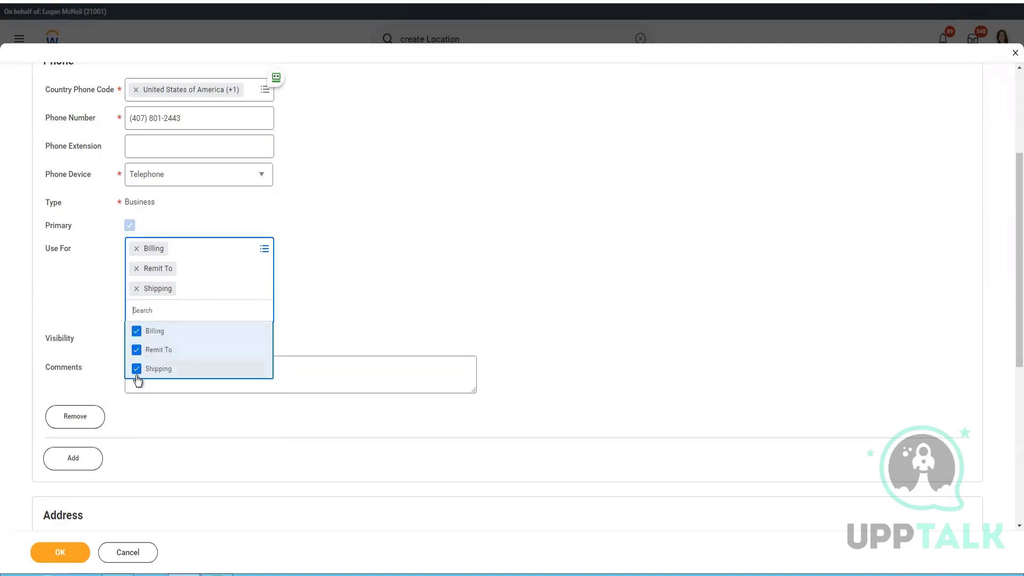
{"action": "left_click", "coordinate": [323, 410]}
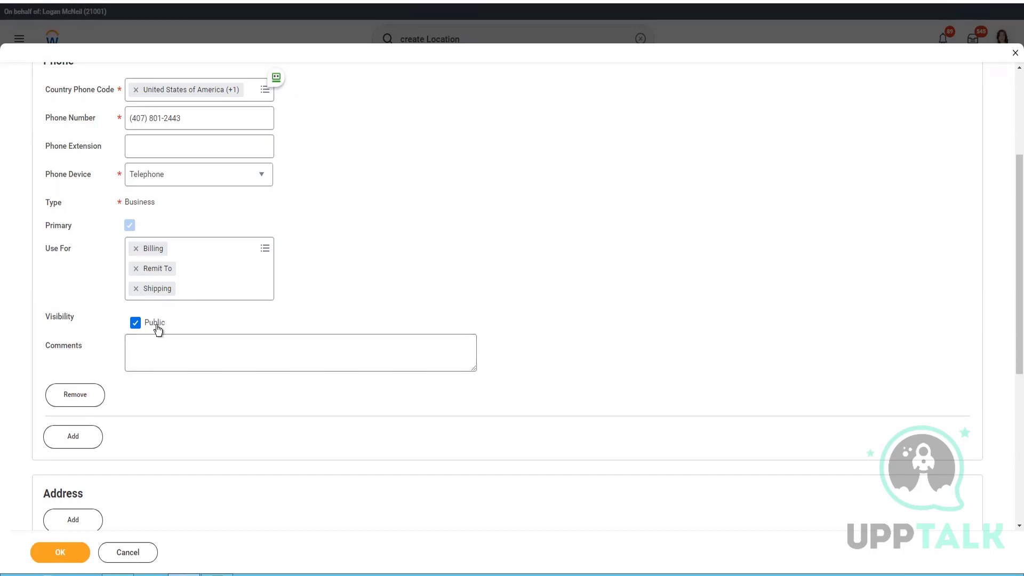
{"action": "scroll", "coordinate": [101, 357], "scroll_direction": "up", "scroll_amount": 2}
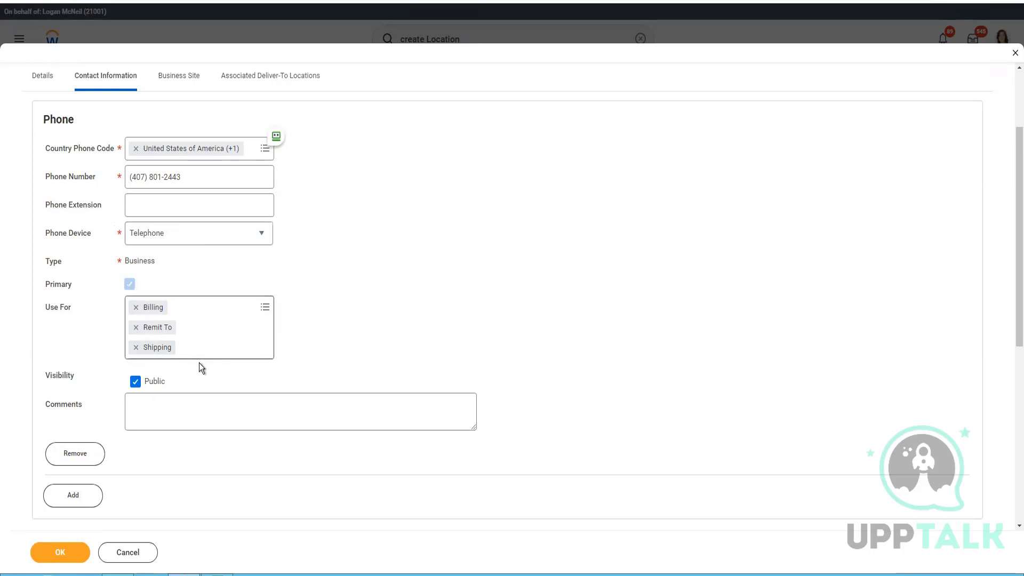
{"action": "scroll", "coordinate": [201, 368], "scroll_direction": "down", "scroll_amount": 4}
{"action": "left_click", "coordinate": [78, 342]}
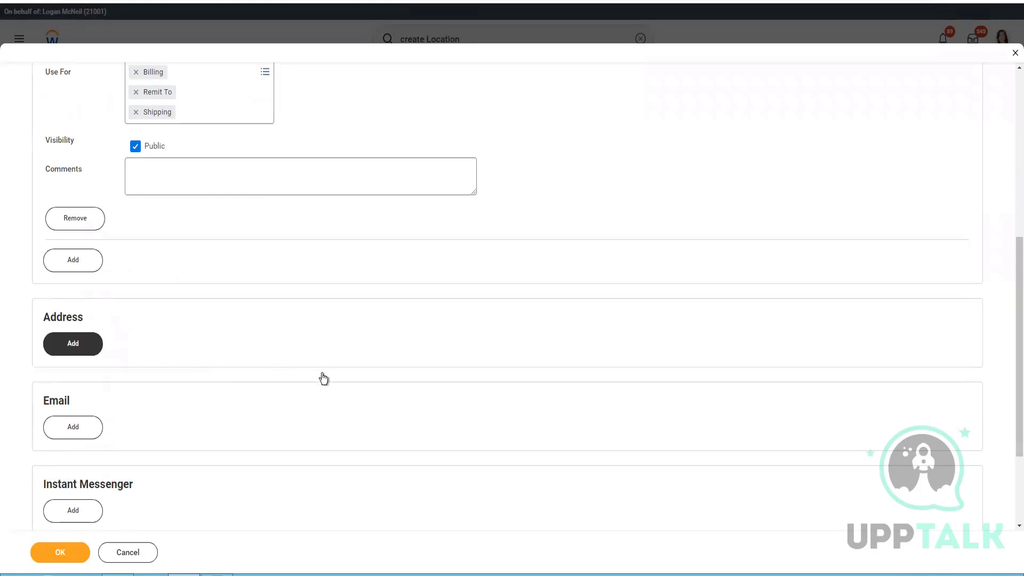
{"action": "left_click", "coordinate": [90, 339]}
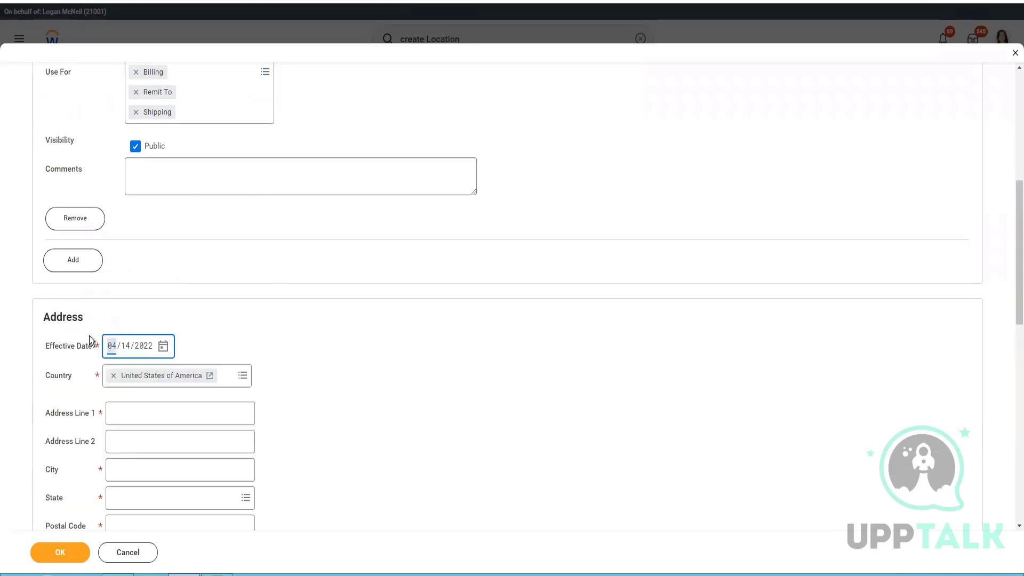
{"action": "left_click", "coordinate": [183, 424]}
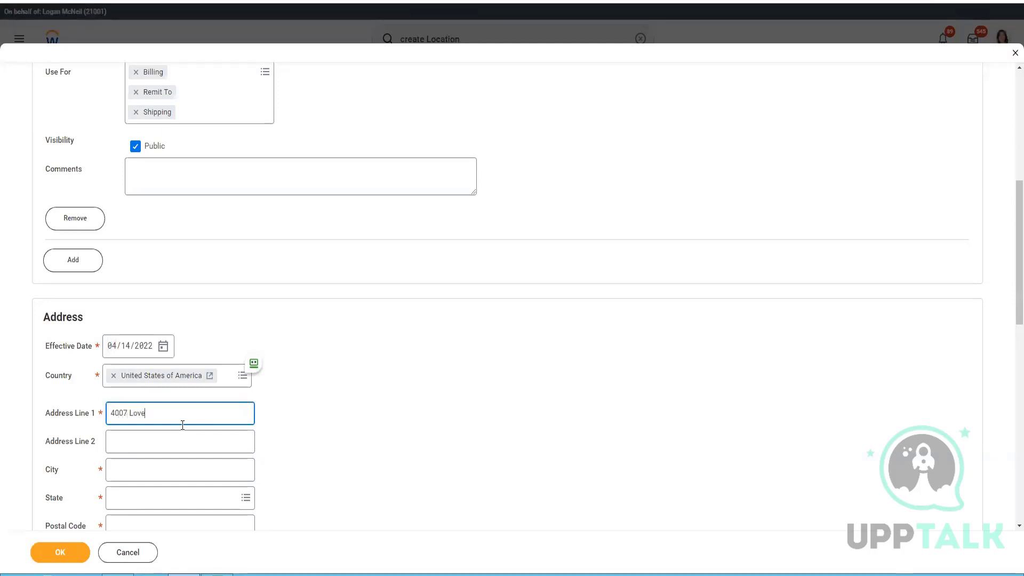
{"action": "left_click", "coordinate": [141, 411]}
{"action": "key", "text": "BackSpace"}
{"action": "type", "text": "n"}
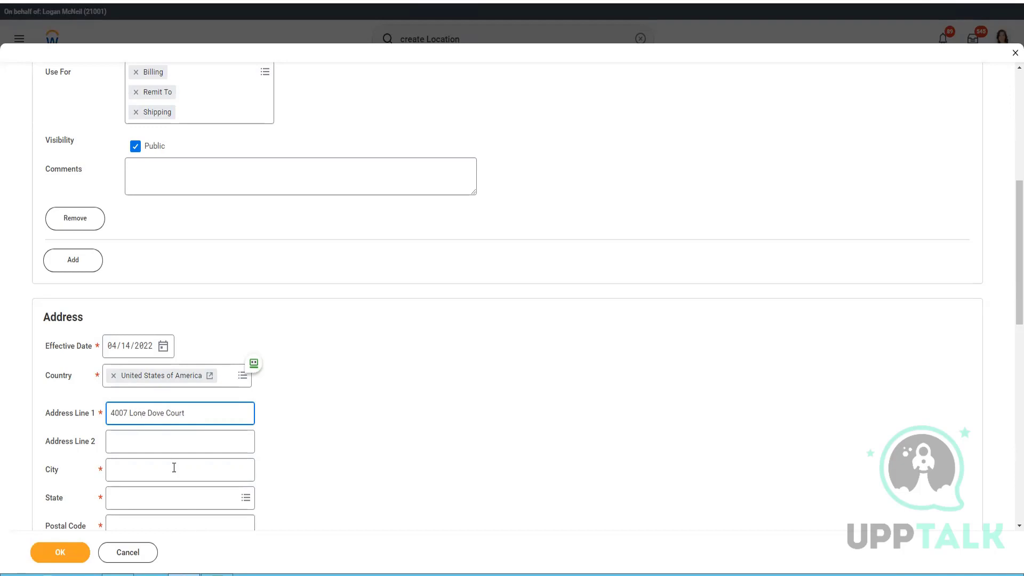
Step: Enter city Honolulu and state Hawaii, then open a new Google tab
{"action": "left_click", "coordinate": [174, 467]}
{"action": "type", "text": "Hawaii"}
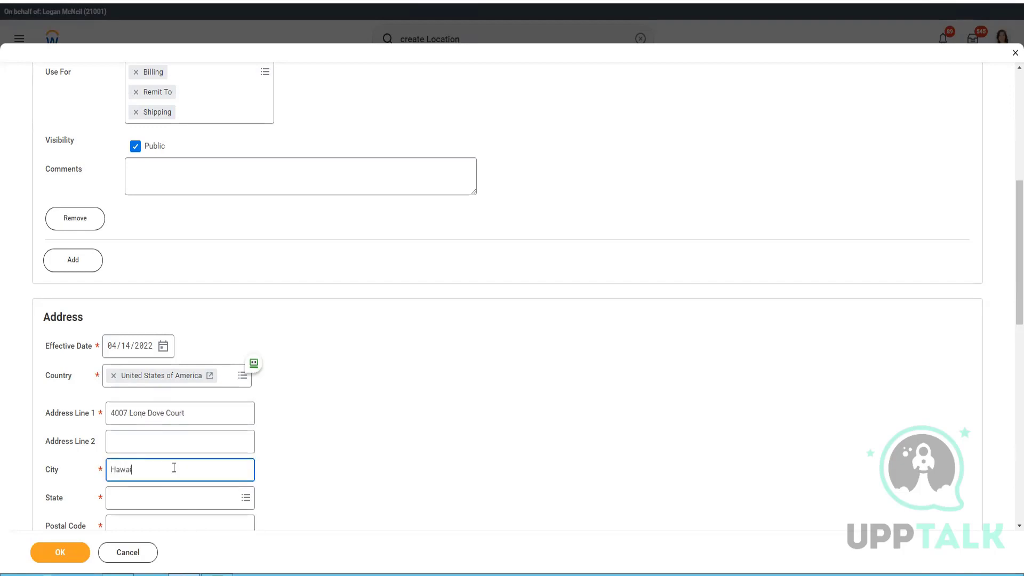
{"action": "key", "text": "Tab"}
{"action": "type", "text": "Haw"}
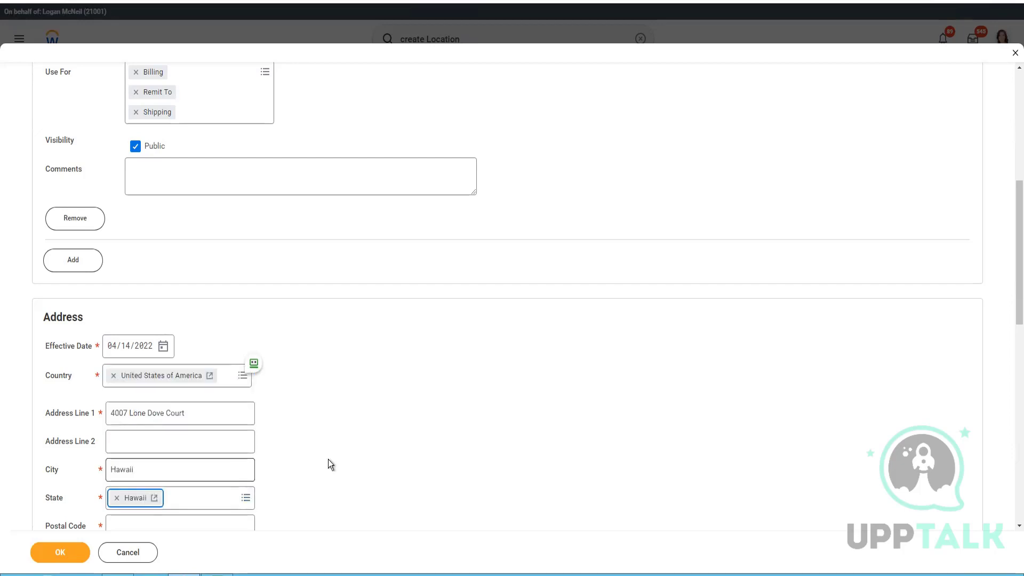
{"action": "scroll", "coordinate": [329, 457], "scroll_direction": "down", "scroll_amount": 3}
{"action": "double_click", "coordinate": [153, 288]}
{"action": "type", "text": "Honu"}
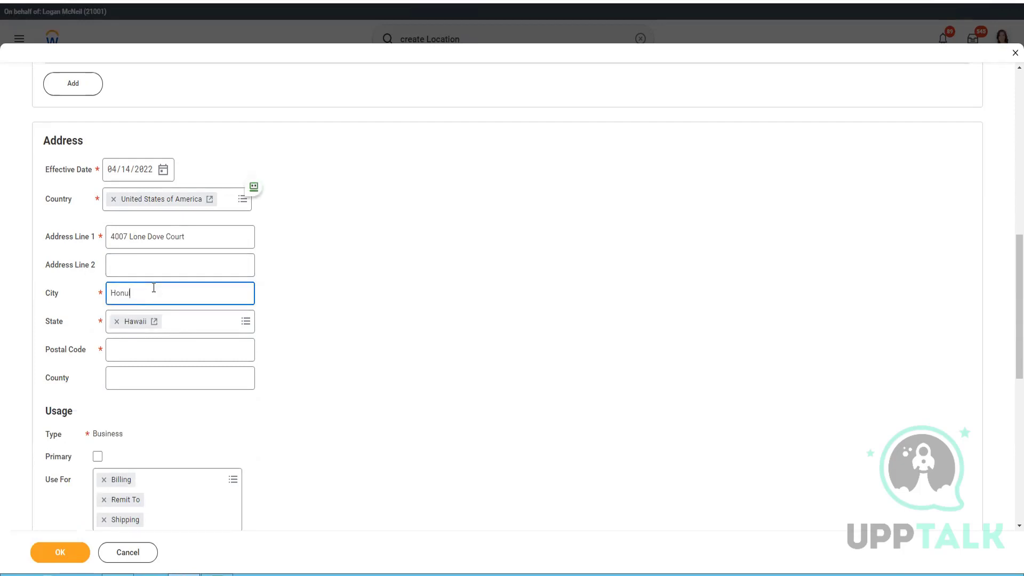
{"action": "key", "text": "BackSpace"}
{"action": "type", "text": "olulu"}
{"action": "left_click", "coordinate": [168, 353]}
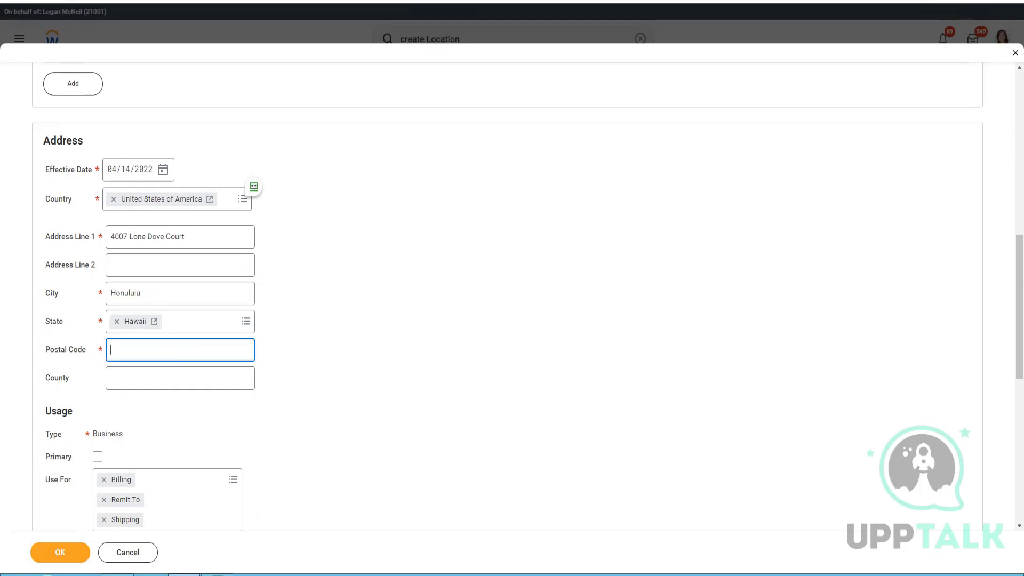
{"action": "key", "text": "ctrl+t"}
{"action": "left_click", "coordinate": [441, 182]}
Step: Search Google for zip codes for Honolulu, Hawaii, then return to Workday
{"action": "type", "text": "zip "}
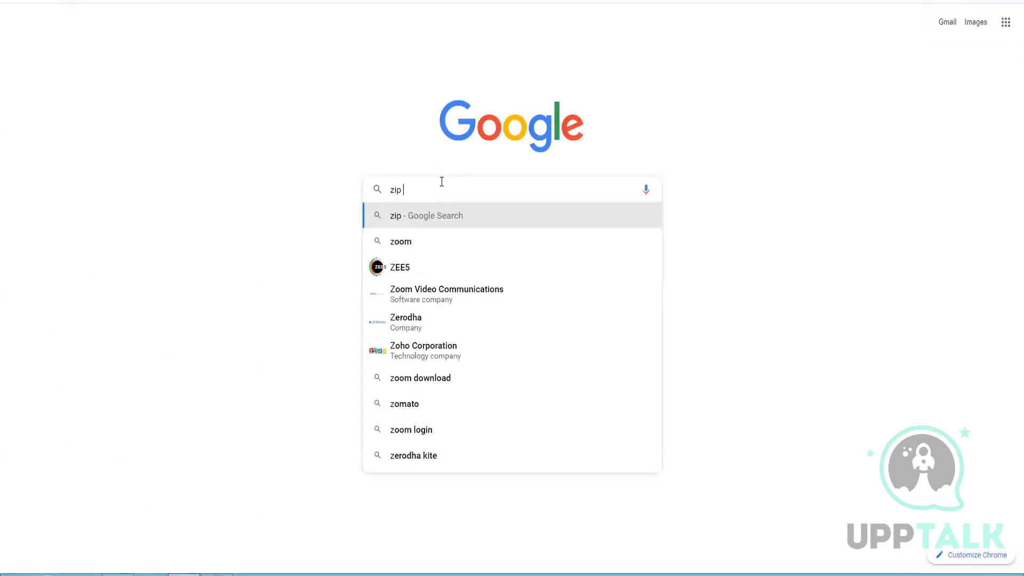
{"action": "type", "text": "codes for h"}
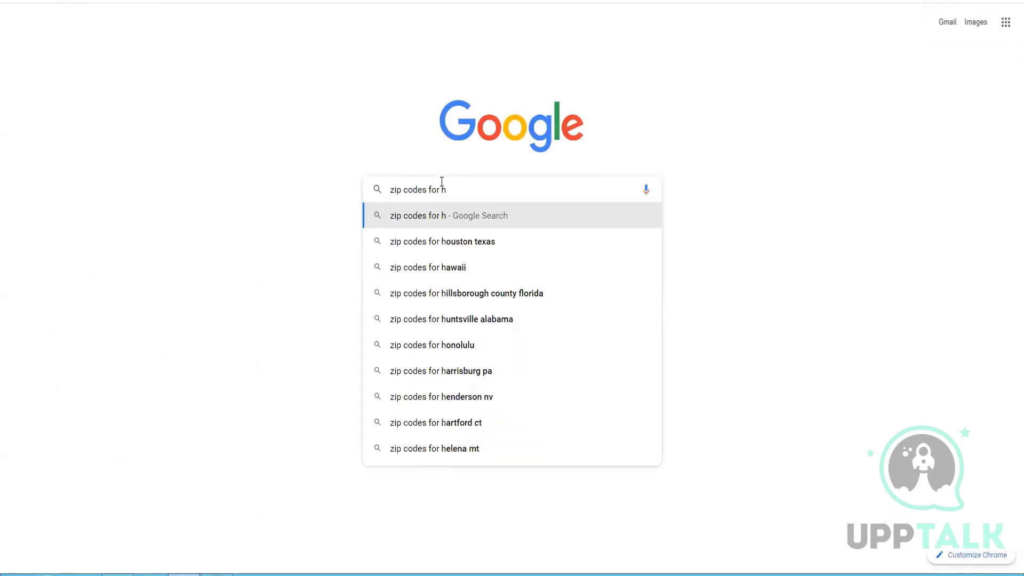
{"action": "type", "text": "on"}
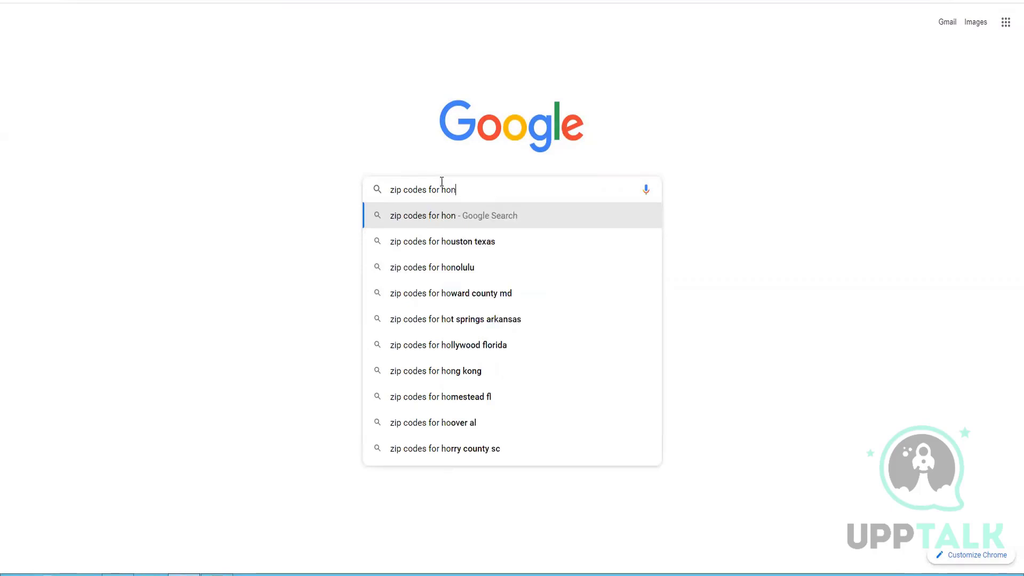
{"action": "type", "text": "ululu"}
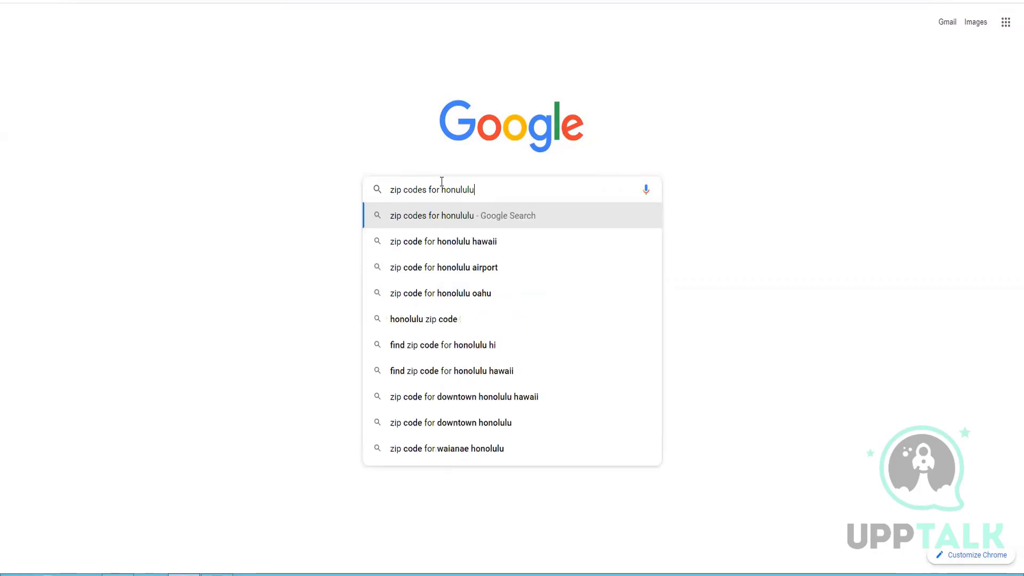
{"action": "left_click", "coordinate": [437, 243]}
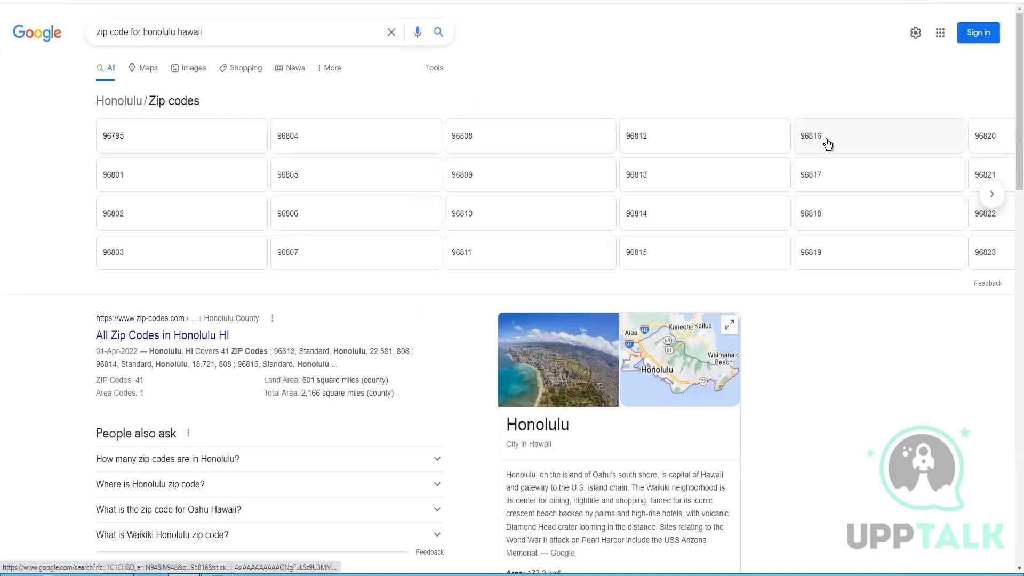
{"action": "left_click", "coordinate": [200, 2]}
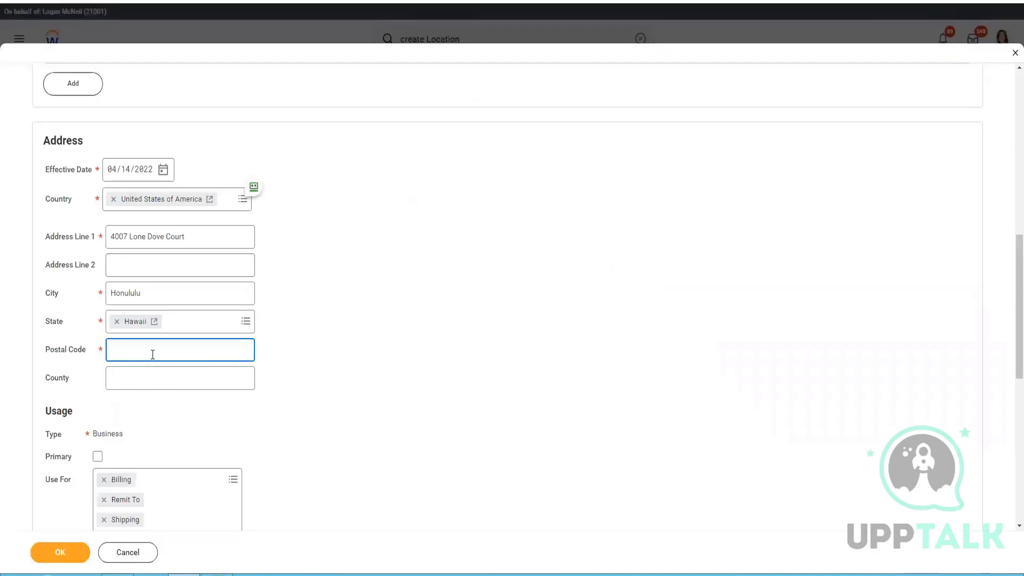
Step: Enter postal code 77082, leave County blank, and mark the address primary
{"action": "type", "text": "77082"}
{"action": "left_click", "coordinate": [200, 383]}
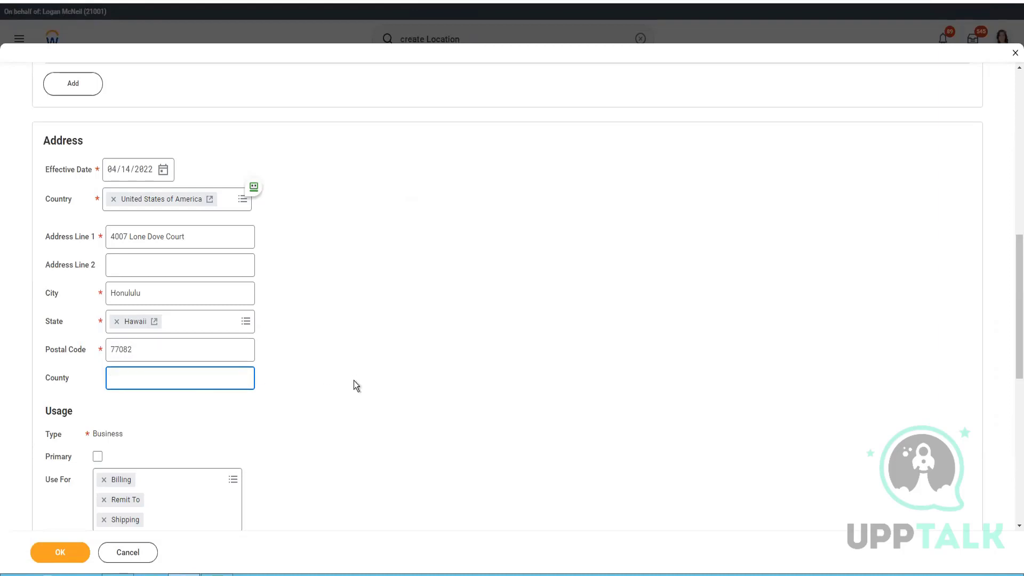
{"action": "type", "text": "NA"}
{"action": "scroll", "coordinate": [319, 350], "scroll_direction": "down", "scroll_amount": 2}
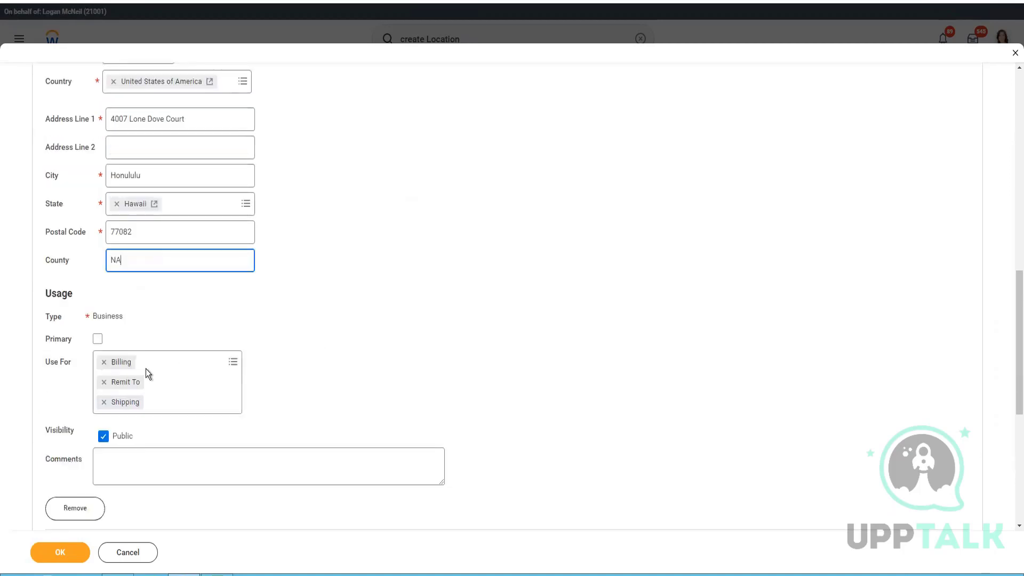
{"action": "double_click", "coordinate": [141, 259]}
{"action": "key", "text": "BackSpace"}
{"action": "left_click", "coordinate": [98, 339]}
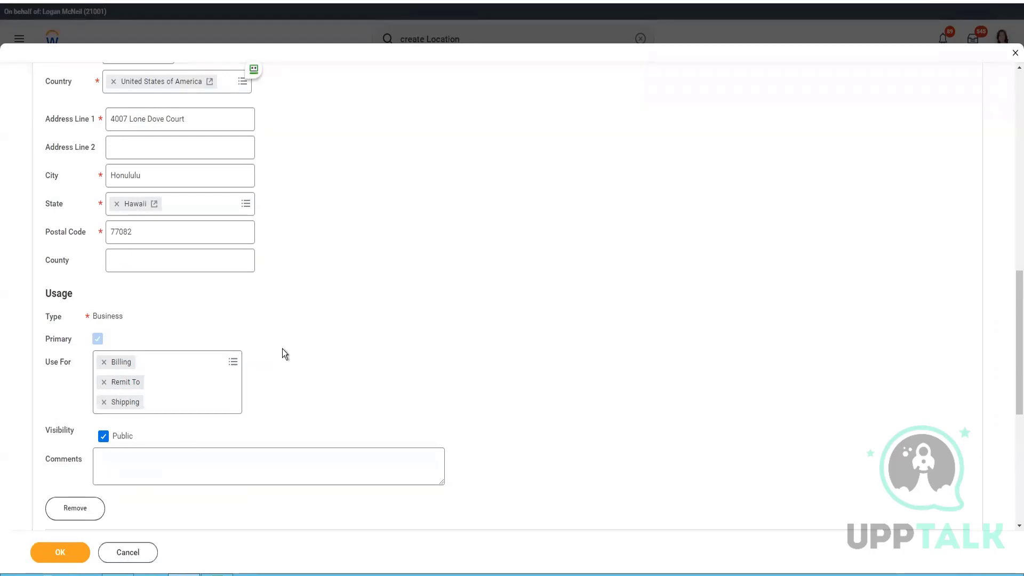
{"action": "scroll", "coordinate": [282, 349], "scroll_direction": "down", "scroll_amount": 2}
{"action": "left_click", "coordinate": [127, 116]}
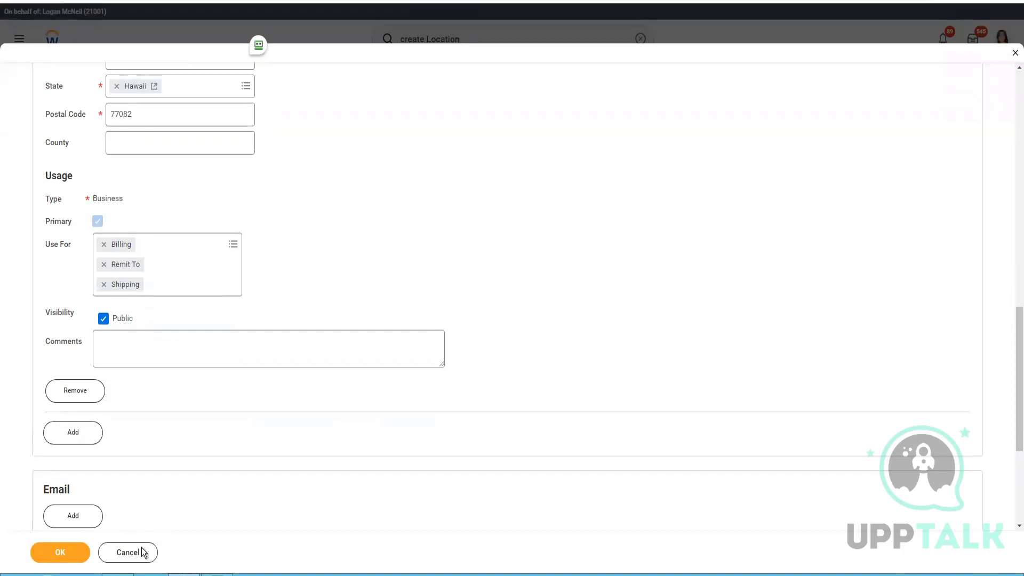
{"action": "scroll", "coordinate": [85, 452], "scroll_direction": "down", "scroll_amount": 2}
Step: Add an email entry and type the location's contact email address
{"action": "left_click", "coordinate": [72, 399]}
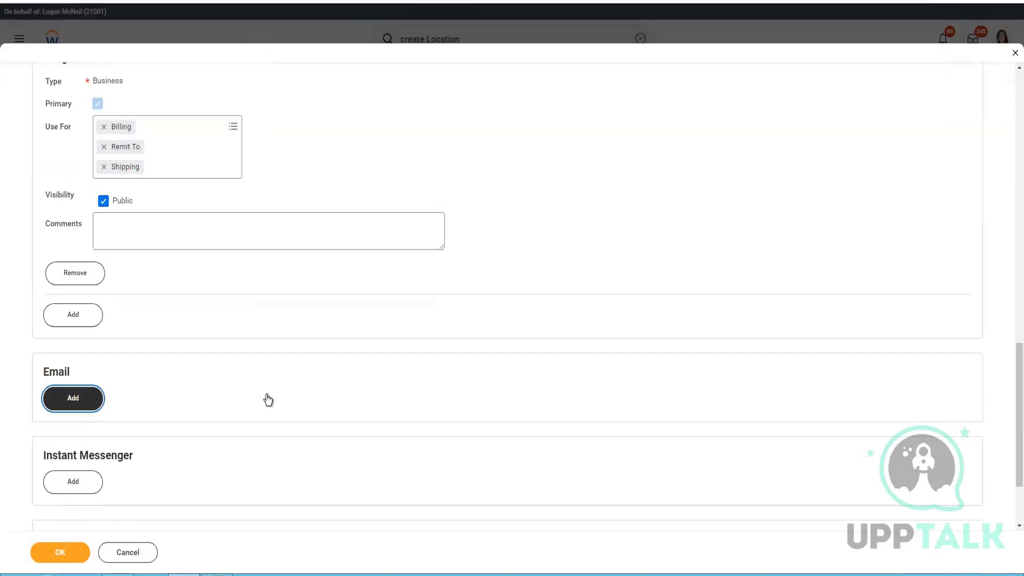
{"action": "scroll", "coordinate": [226, 387], "scroll_direction": "down", "scroll_amount": 2}
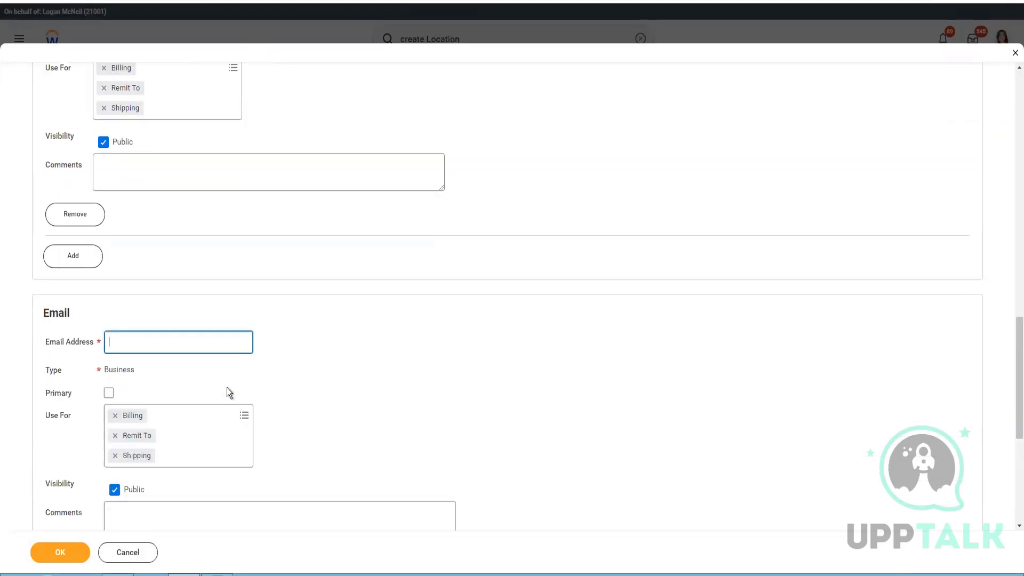
{"action": "type", "text": "info"}
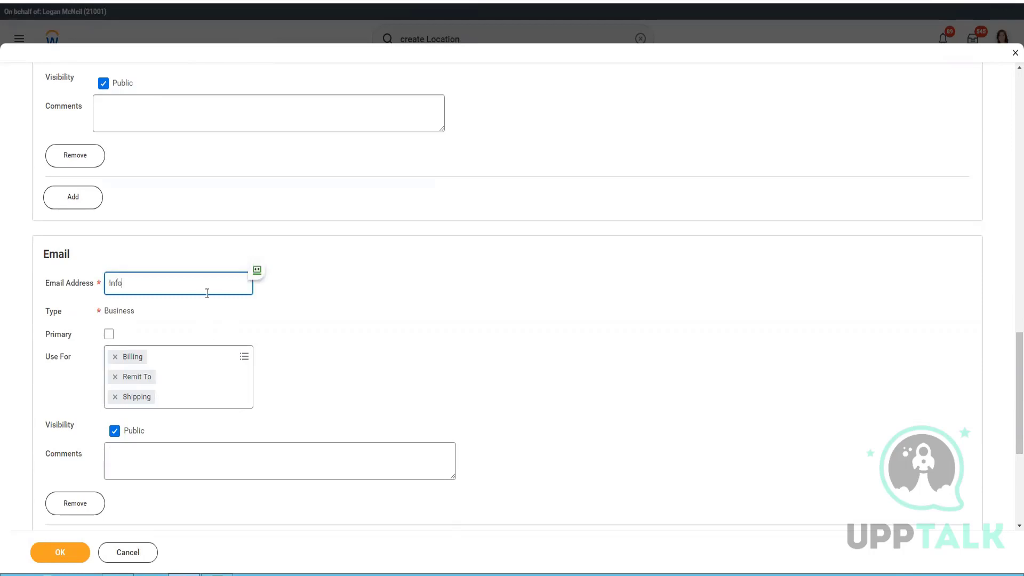
{"action": "key", "text": "BackSpace"}
{"action": "key", "text": "BackSpace"}
{"action": "key", "text": "BackSpace"}
{"action": "key", "text": "BackSpace"}
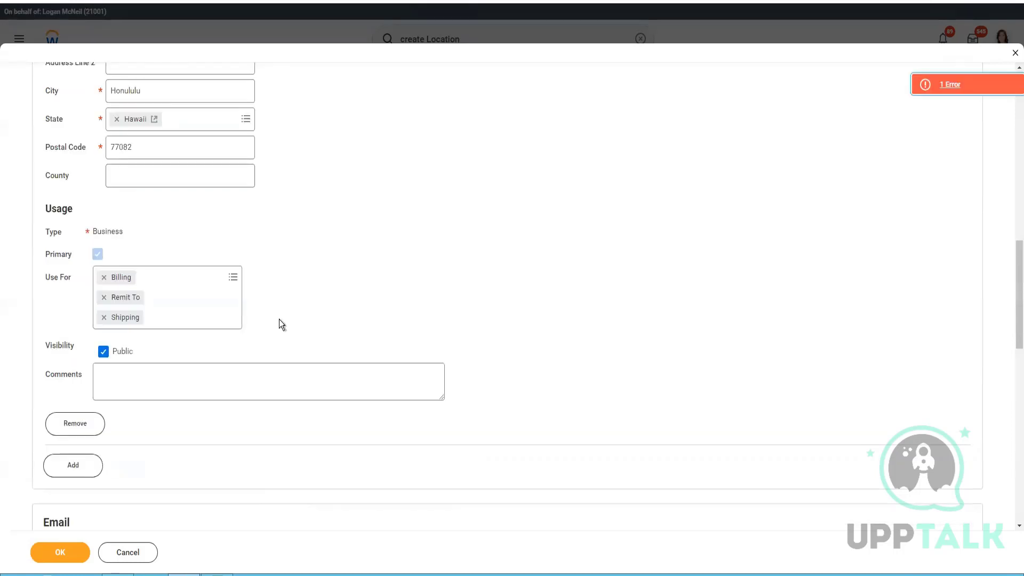
{"action": "scroll", "coordinate": [280, 319], "scroll_direction": "up", "scroll_amount": 10}
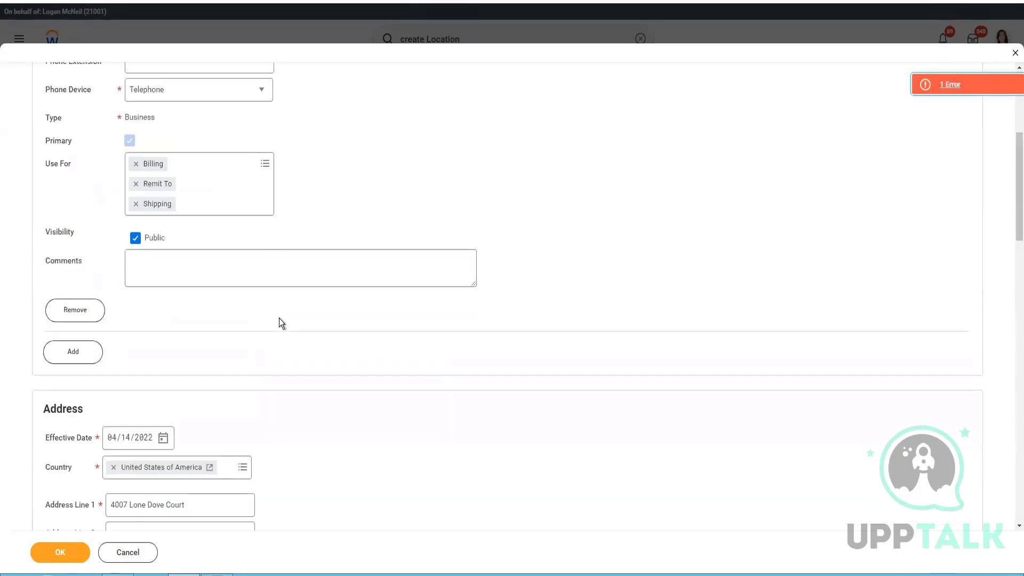
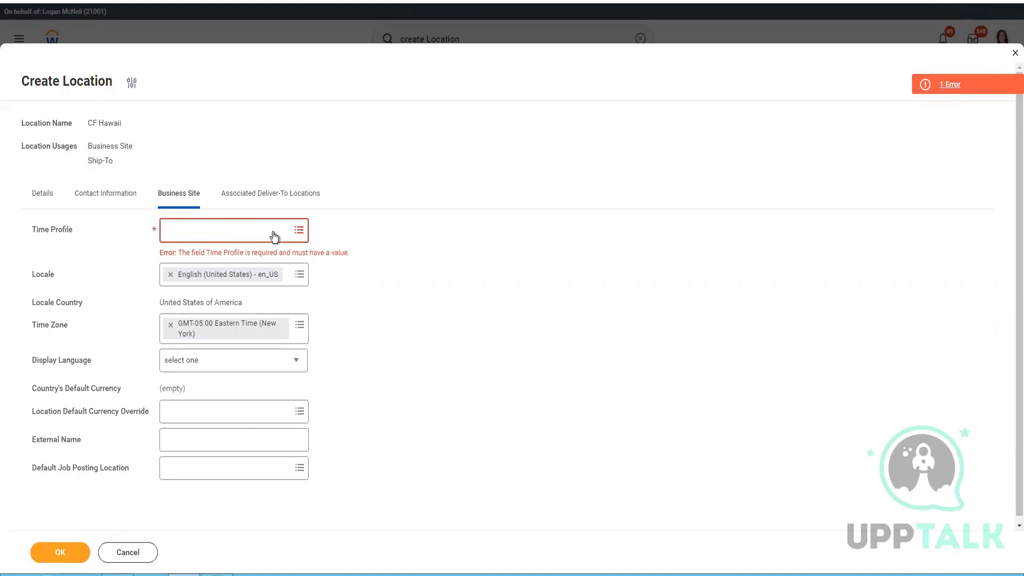
Step: Search the Time Profile prompt for 40, then close the results without choosing one
{"action": "left_click", "coordinate": [273, 231]}
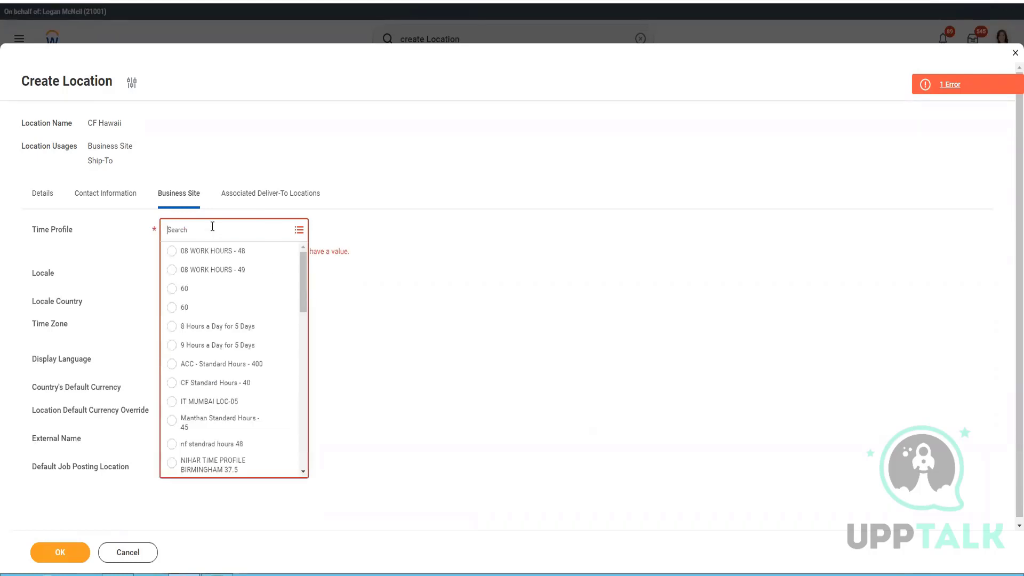
{"action": "type", "text": "40"}
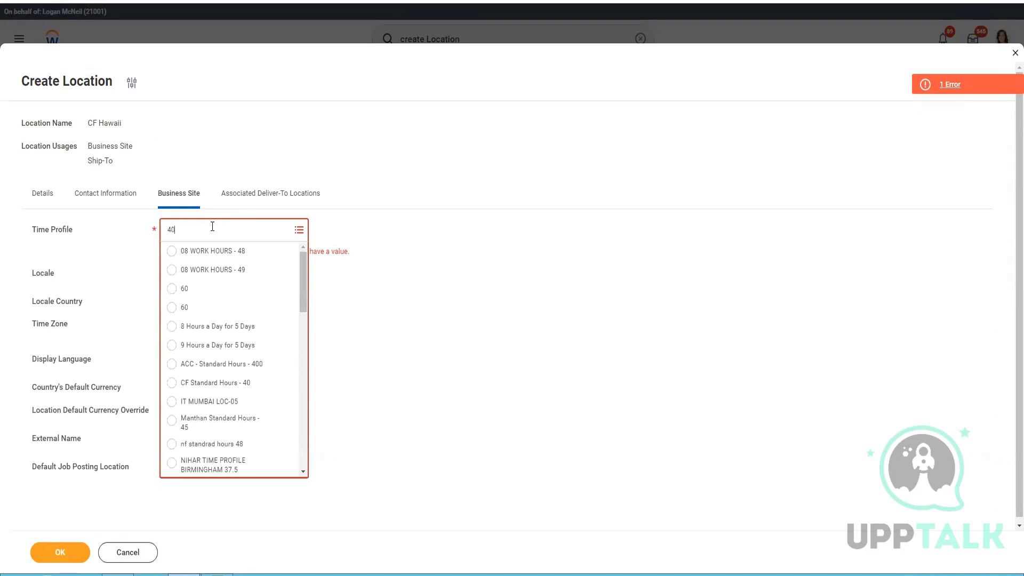
{"action": "key", "text": "Return"}
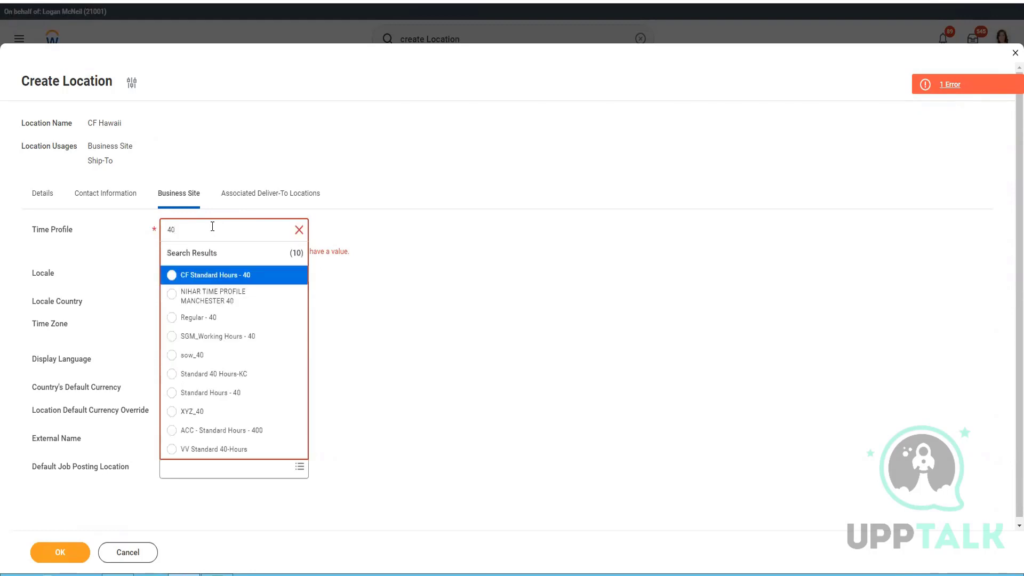
{"action": "left_click", "coordinate": [488, 343]}
Step: Duplicate the browser tab and reopen the Time Profile choices
{"action": "right_click", "coordinate": [182, 1]}
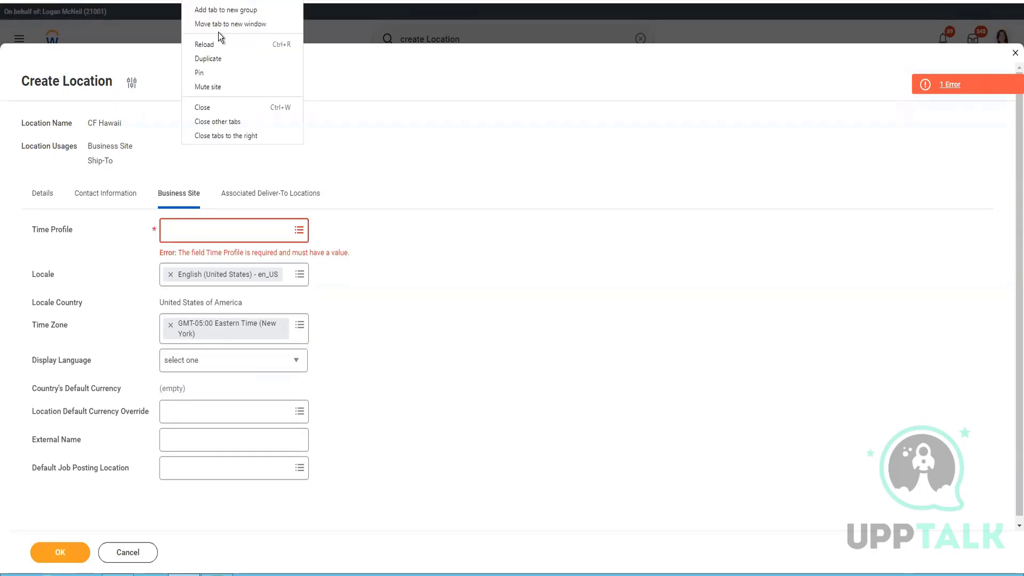
{"action": "left_click", "coordinate": [217, 55]}
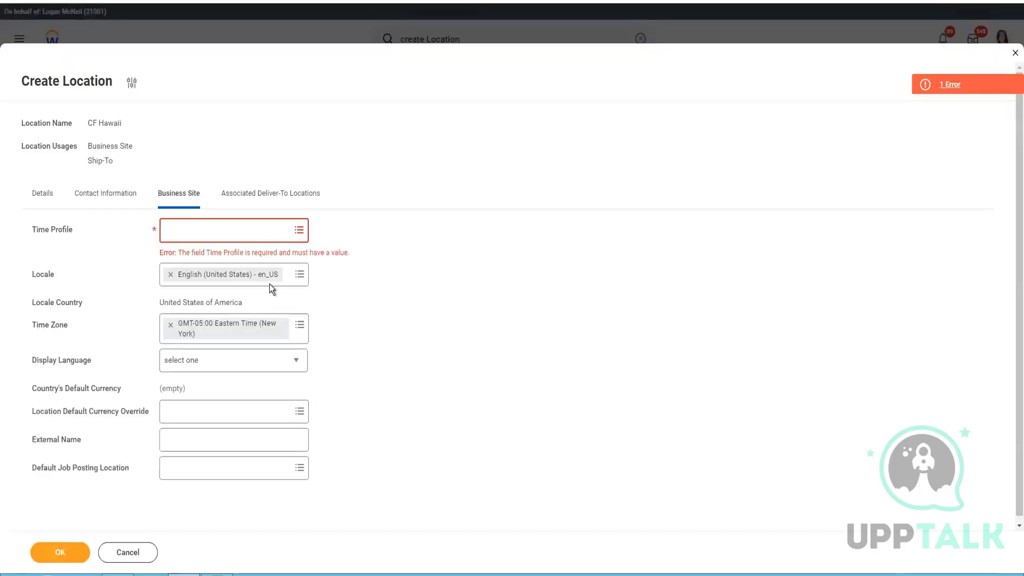
{"action": "left_click", "coordinate": [298, 233]}
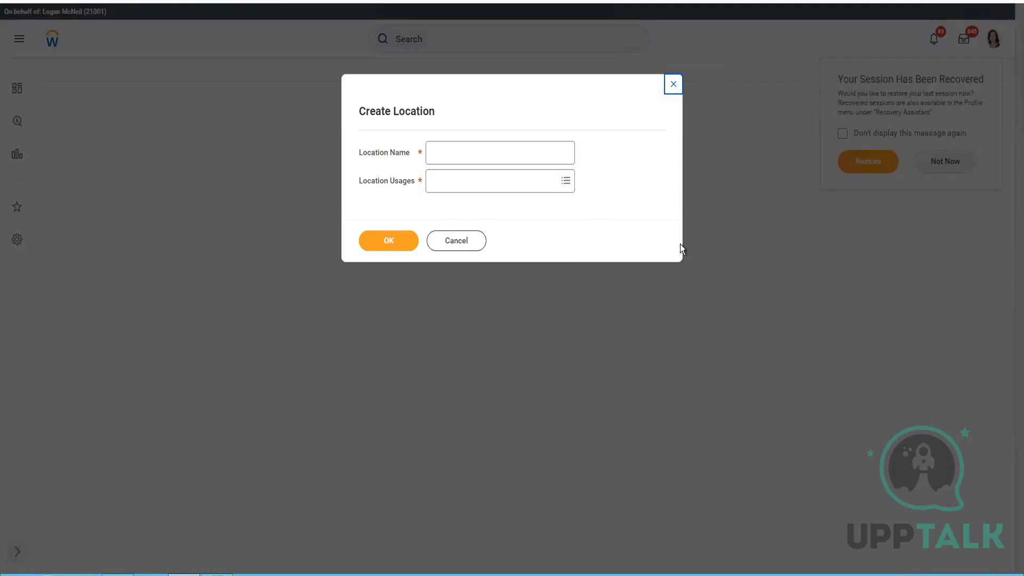
Step: Cancel the fresh Create Location dialog in the duplicated tab and select 'Location' in the search box
{"action": "left_click", "coordinate": [472, 244]}
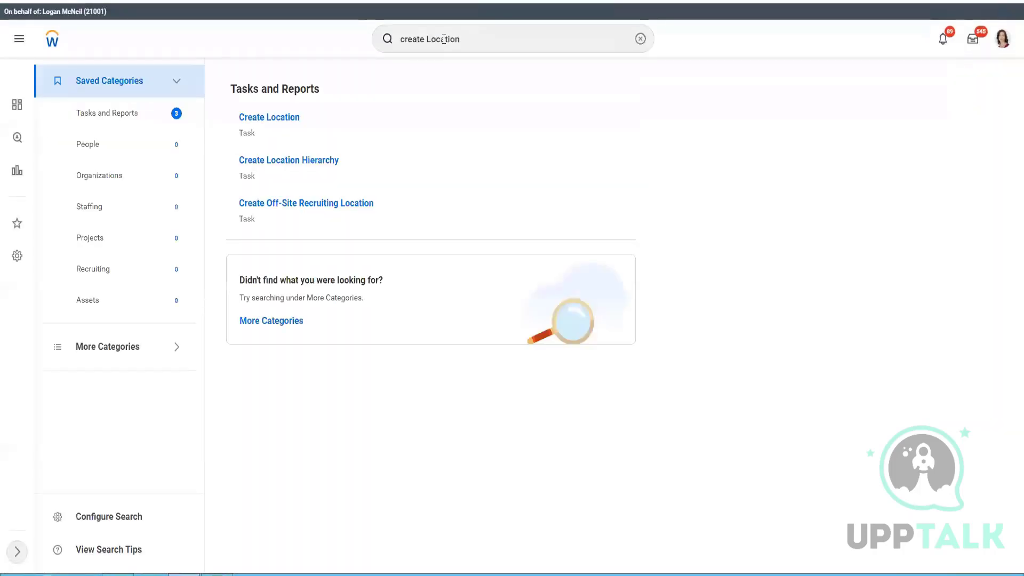
{"action": "double_click", "coordinate": [444, 39]}
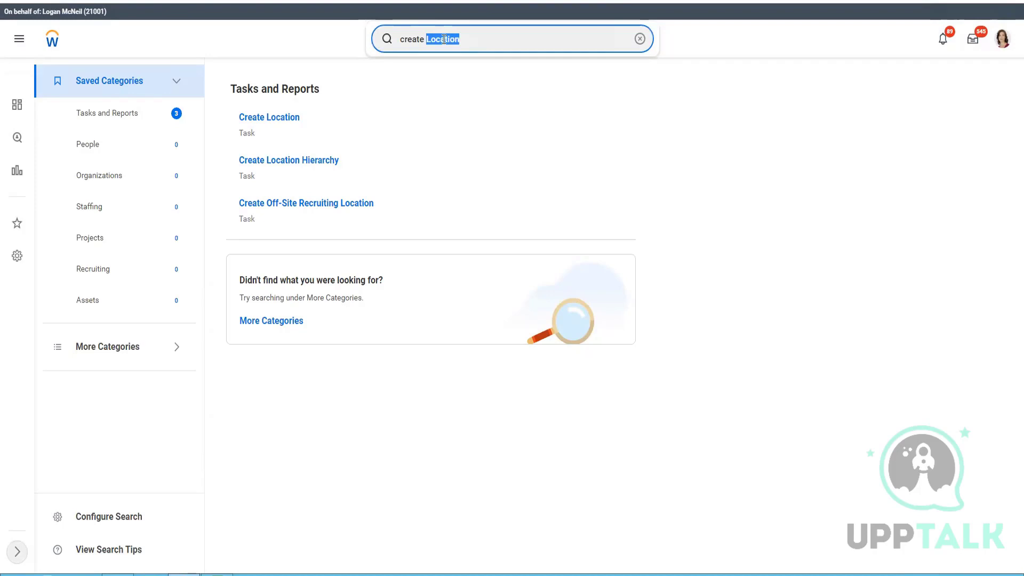
Step: Search Workday for a create time profile task, correcting typos in the query
{"action": "type", "text": "timepro"}
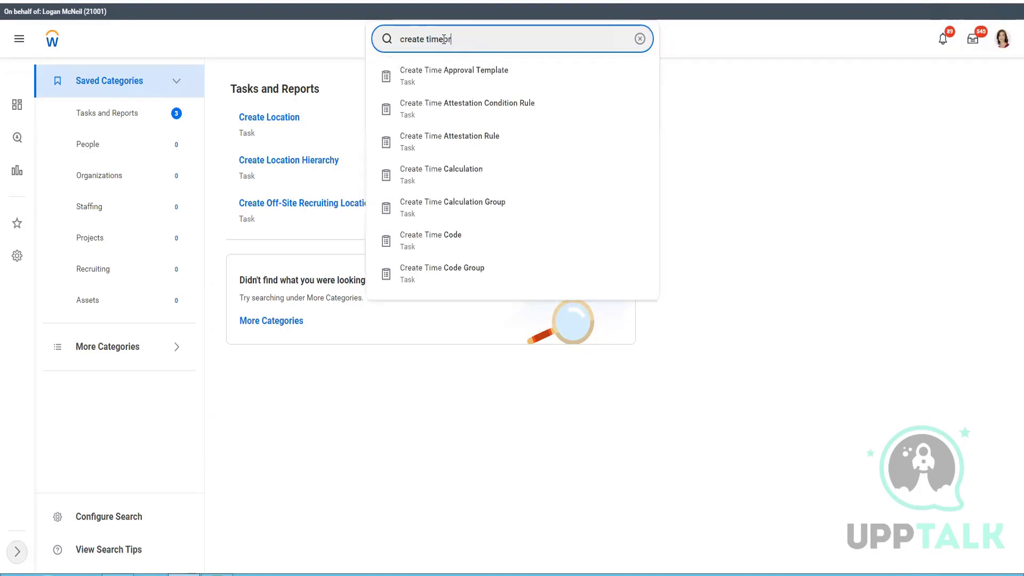
{"action": "key", "text": "BackSpace"}
{"action": "key", "text": "BackSpace"}
{"action": "type", "text": "profile"}
{"action": "key", "text": "Return"}
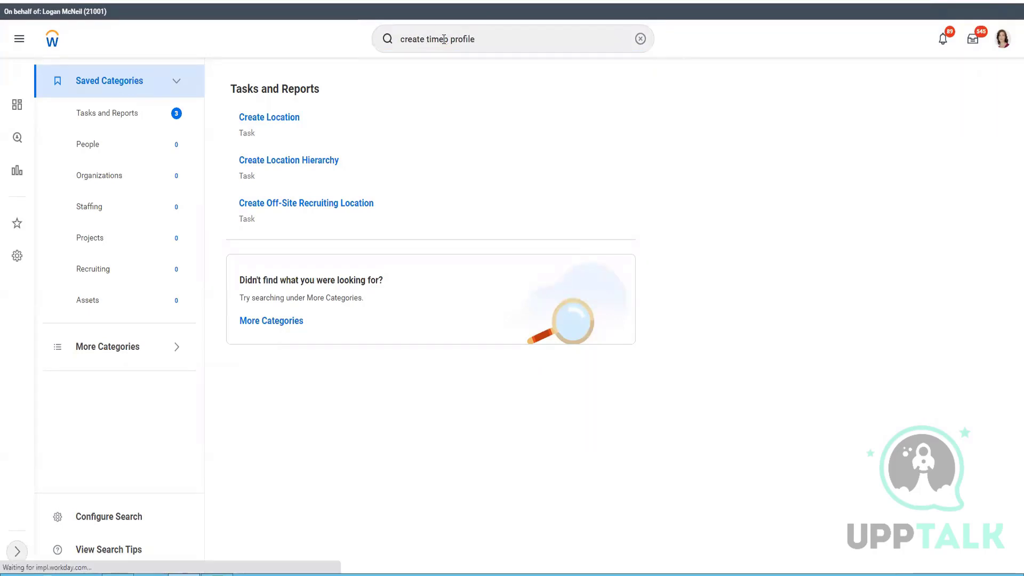
{"action": "left_click", "coordinate": [448, 40]}
{"action": "key", "text": "BackSpace"}
{"action": "key", "text": "Return"}
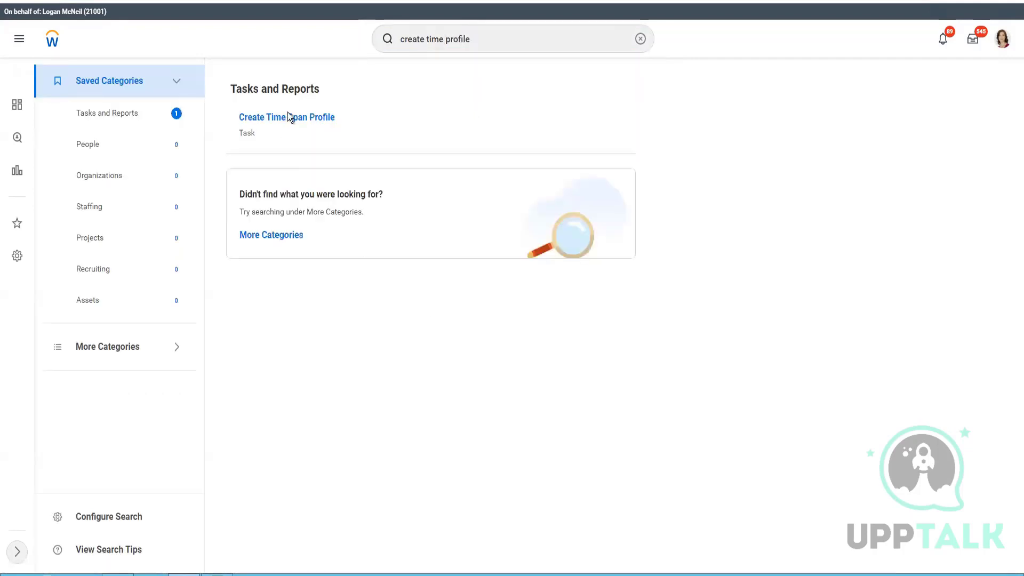
Step: Broaden the search to 'create time', then search 'time profile' instead
{"action": "double_click", "coordinate": [462, 39]}
{"action": "key", "text": "BackSpace"}
{"action": "key", "text": "Return"}
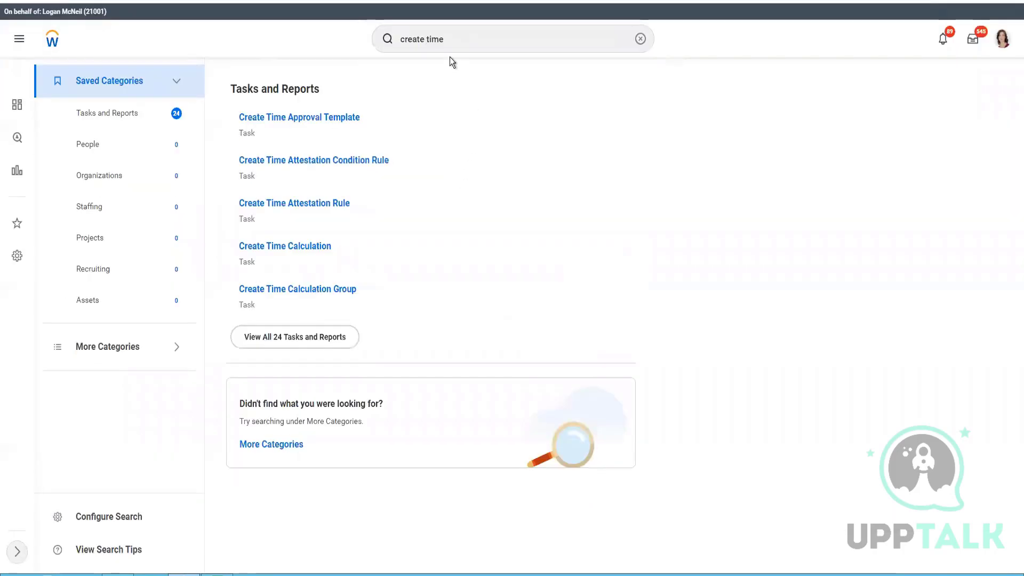
{"action": "left_click", "coordinate": [417, 40]}
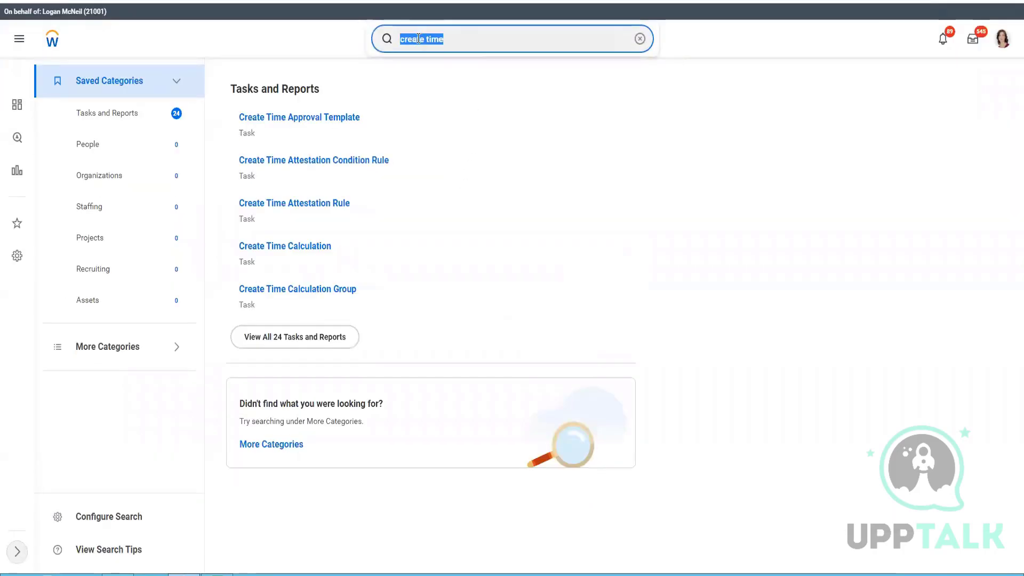
{"action": "type", "text": "time profile"}
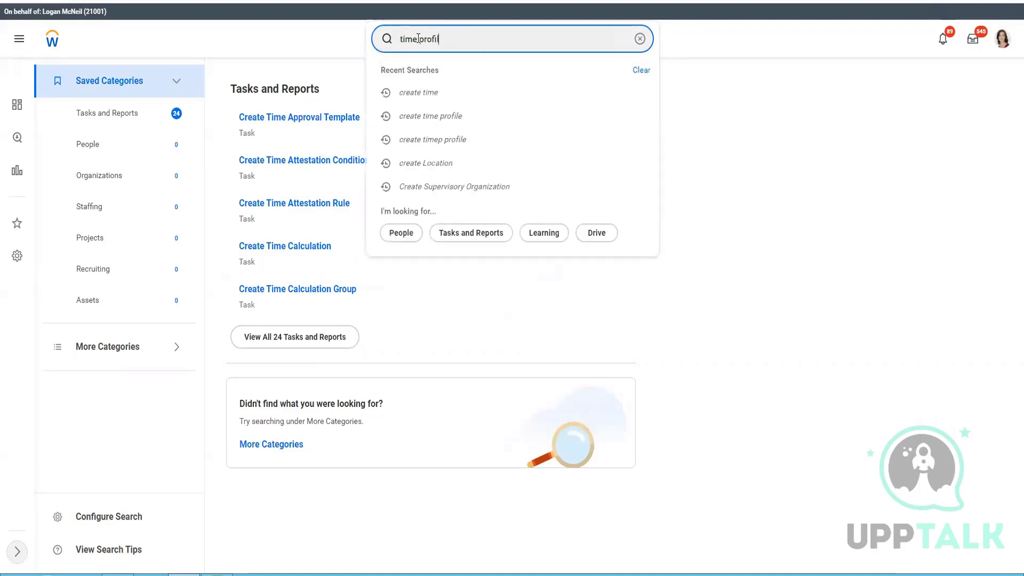
{"action": "key", "text": "Return"}
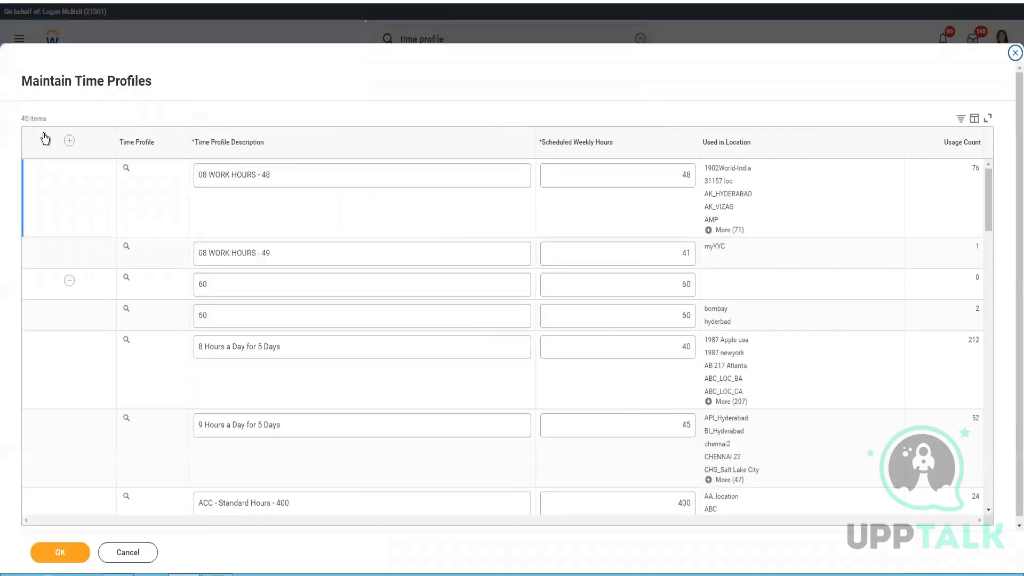
Step: Add a new time profile row described as 'CF 40 Hrs Time Profile (APR-2022)'
{"action": "left_click", "coordinate": [69, 141]}
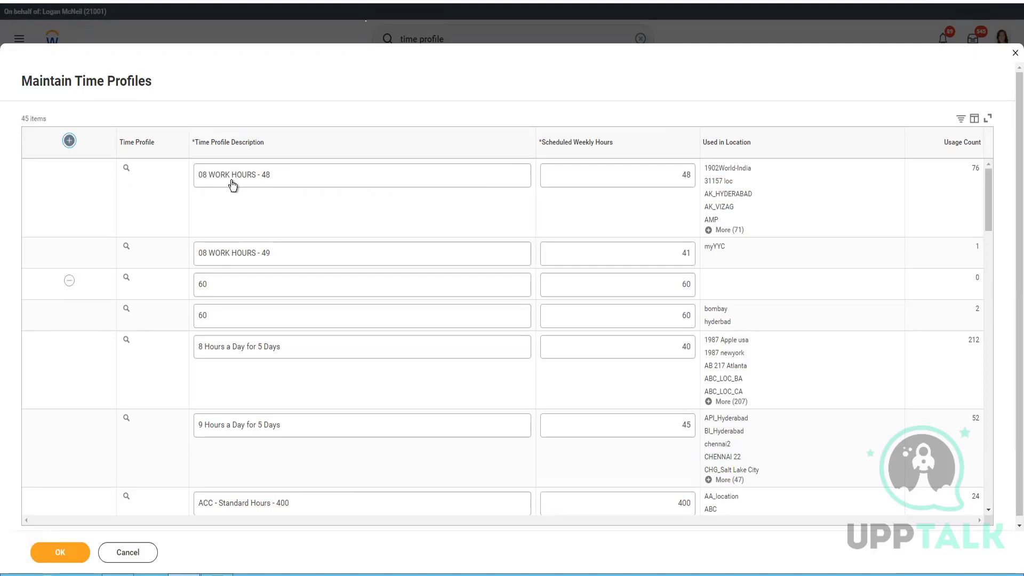
{"action": "left_click", "coordinate": [254, 172]}
{"action": "type", "text": "CF"}
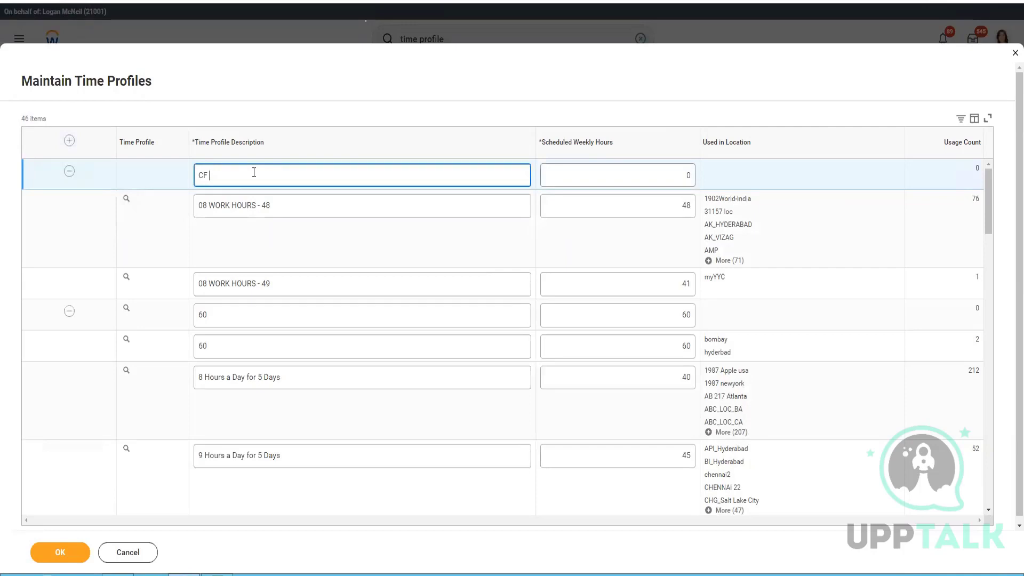
{"action": "type", "text": " 40 HRs Time Profile"}
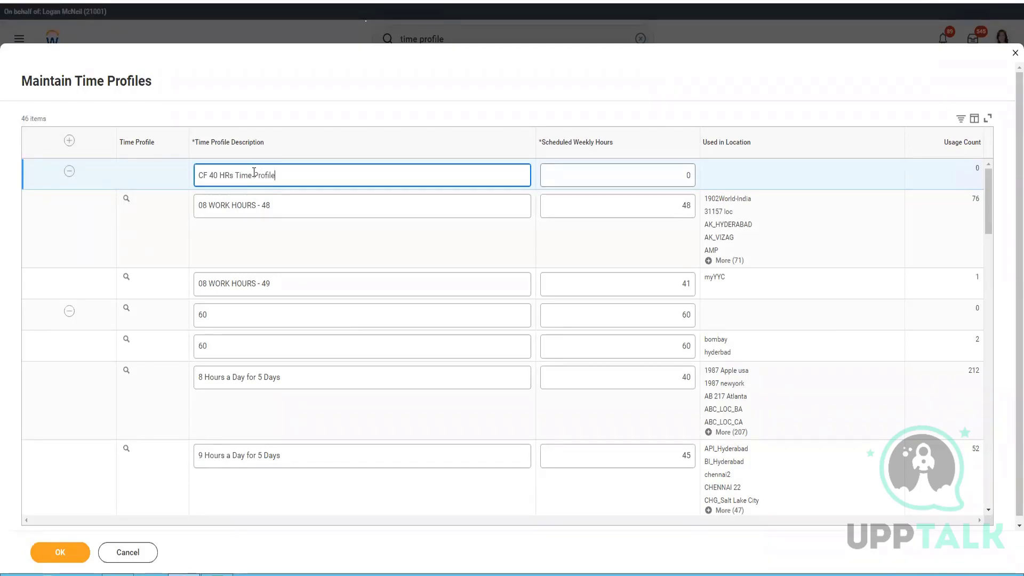
{"action": "key", "text": "ctrl+Left"}
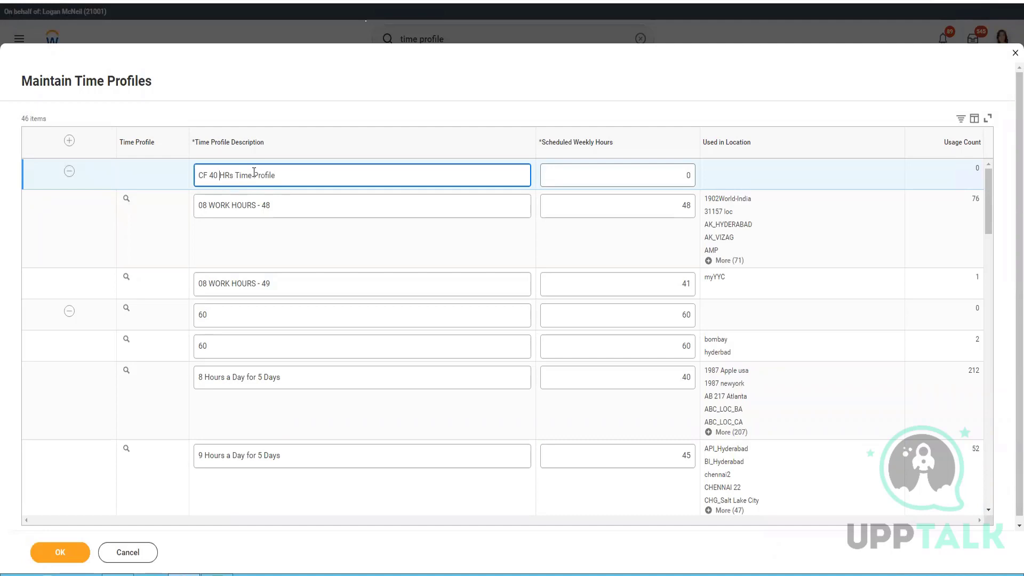
{"action": "key", "text": "shift+Right"}
{"action": "key", "text": "shift+Right"}
{"action": "type", "text": "Hr"}
{"action": "key", "text": "End"}
{"action": "type", "text": "(APR-2022)"}
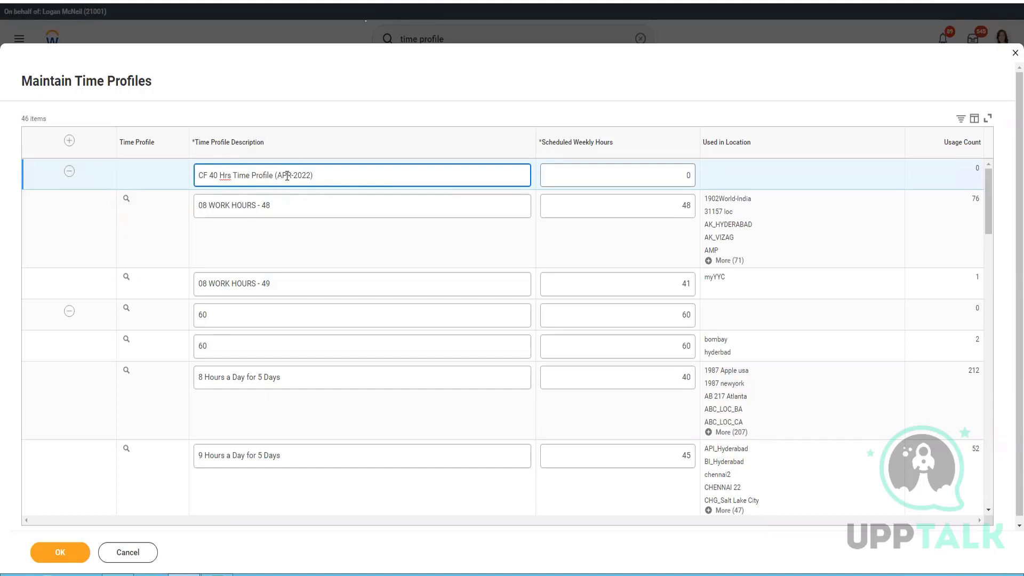
Step: Set Scheduled Weekly Hours to 40 and save the time profile
{"action": "left_click", "coordinate": [637, 178]}
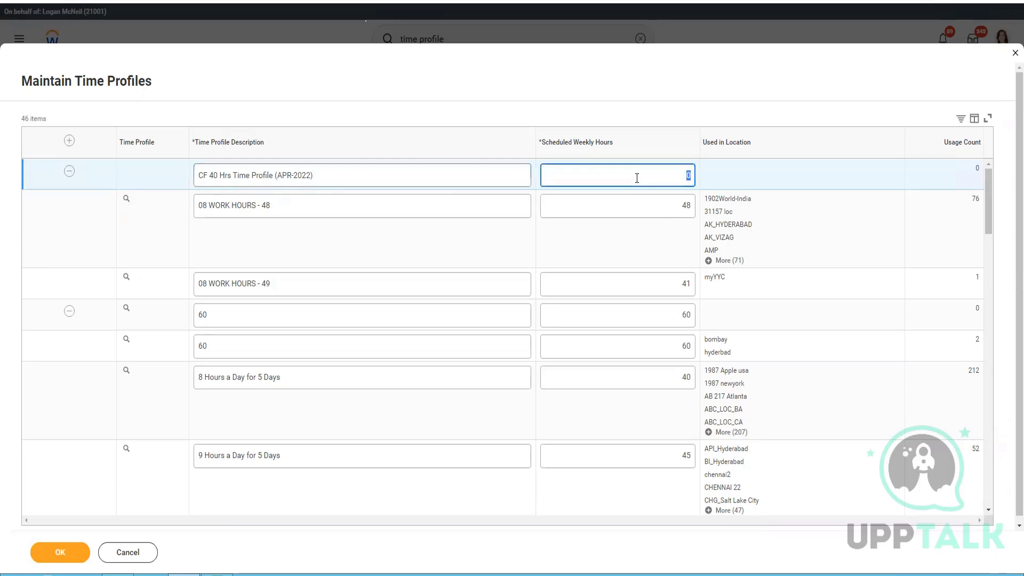
{"action": "type", "text": "40"}
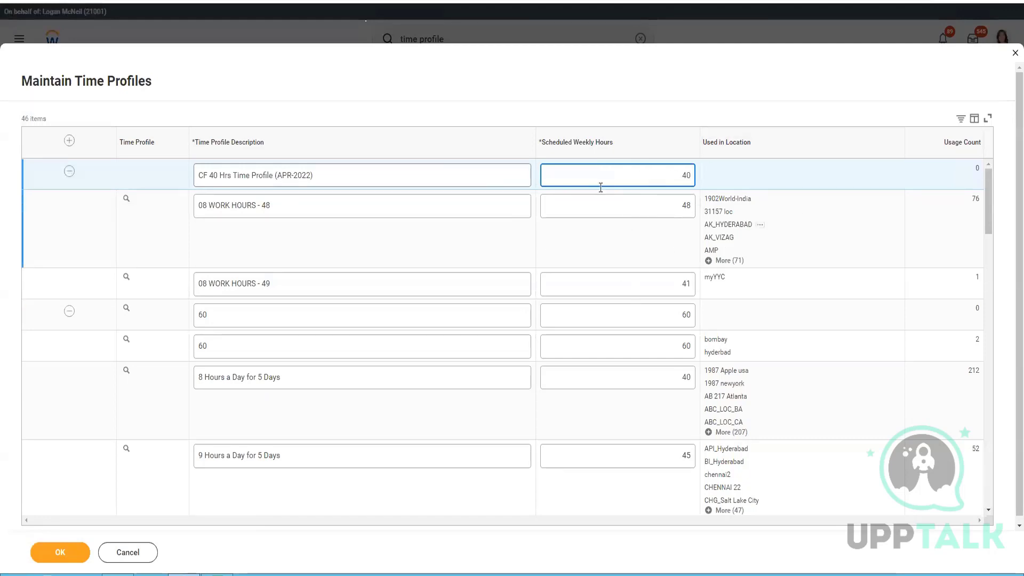
{"action": "left_click", "coordinate": [80, 551]}
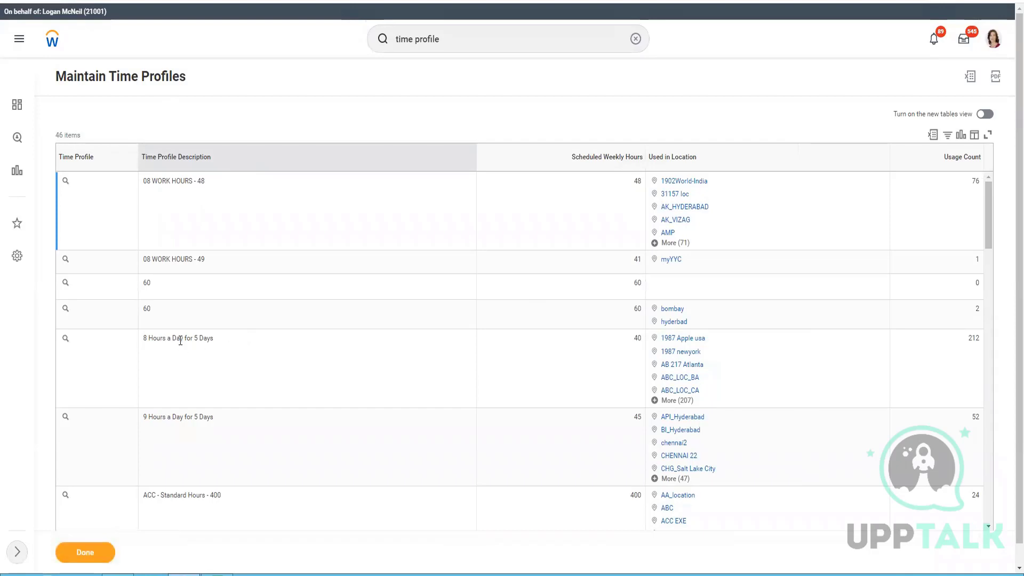
Step: Filter the Time Profile Description column to 'CF 40 Hrs'
{"action": "left_click", "coordinate": [213, 156]}
{"action": "left_click", "coordinate": [204, 309]}
{"action": "type", "text": "CF 40 Hrs"}
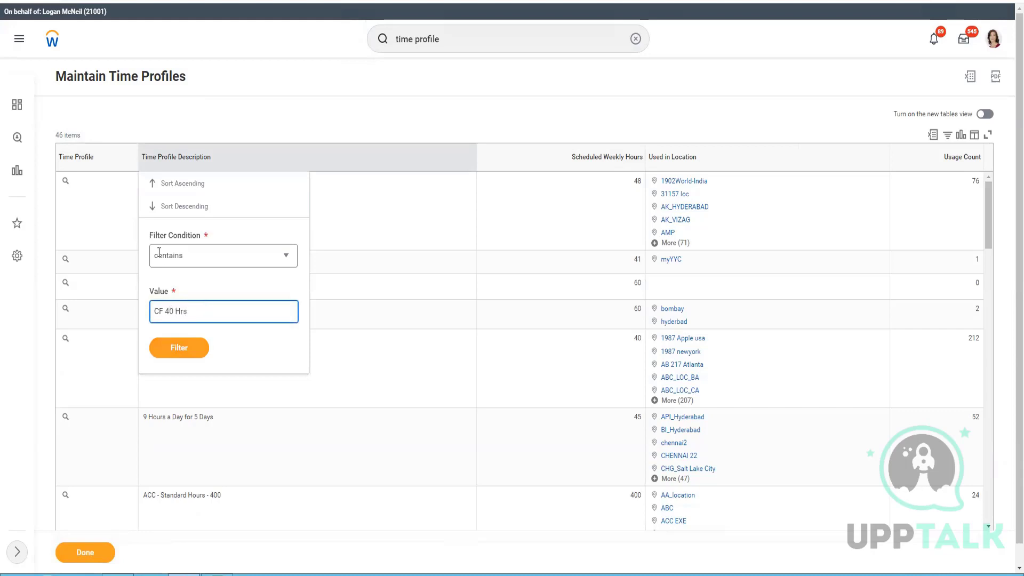
{"action": "left_click", "coordinate": [196, 351]}
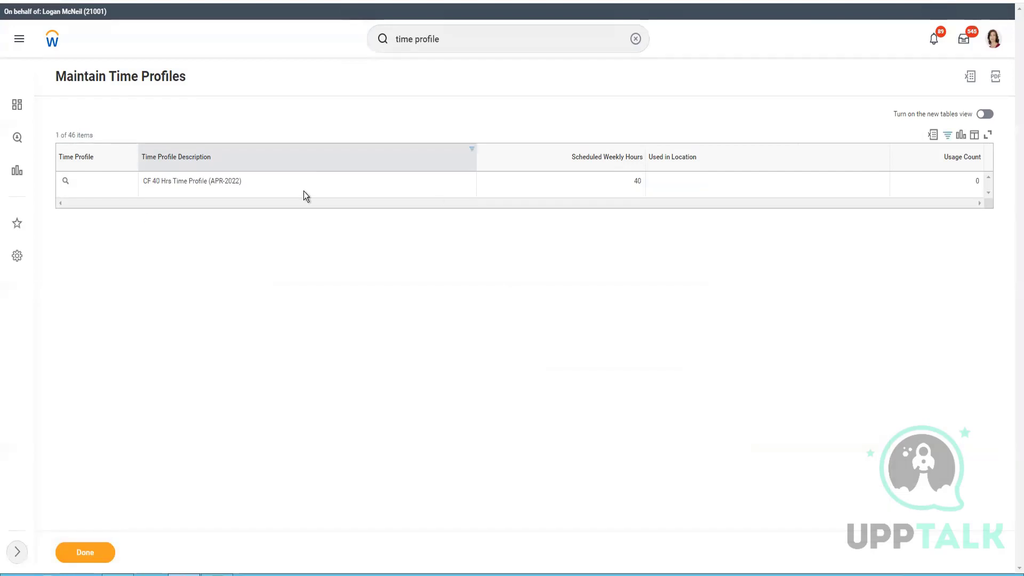
Step: Copy the profile name into the CF Hawaii location's Time Profile field and select it
{"action": "triple_click", "coordinate": [207, 184]}
{"action": "key", "text": "ctrl+c"}
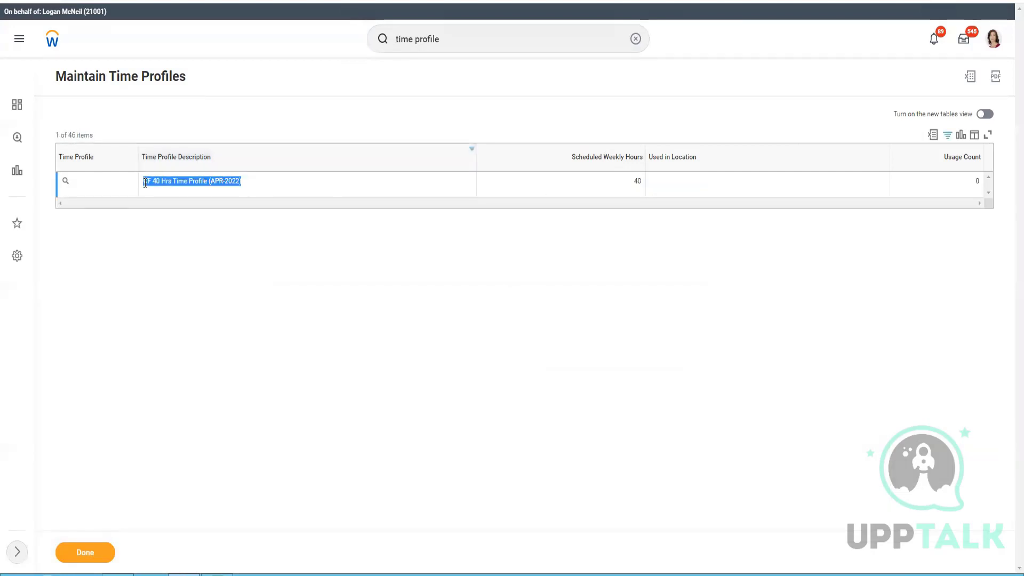
{"action": "key", "text": "ctrl+Tab"}
{"action": "left_click", "coordinate": [248, 234]}
{"action": "key", "text": "ctrl+v"}
{"action": "key", "text": "Return"}
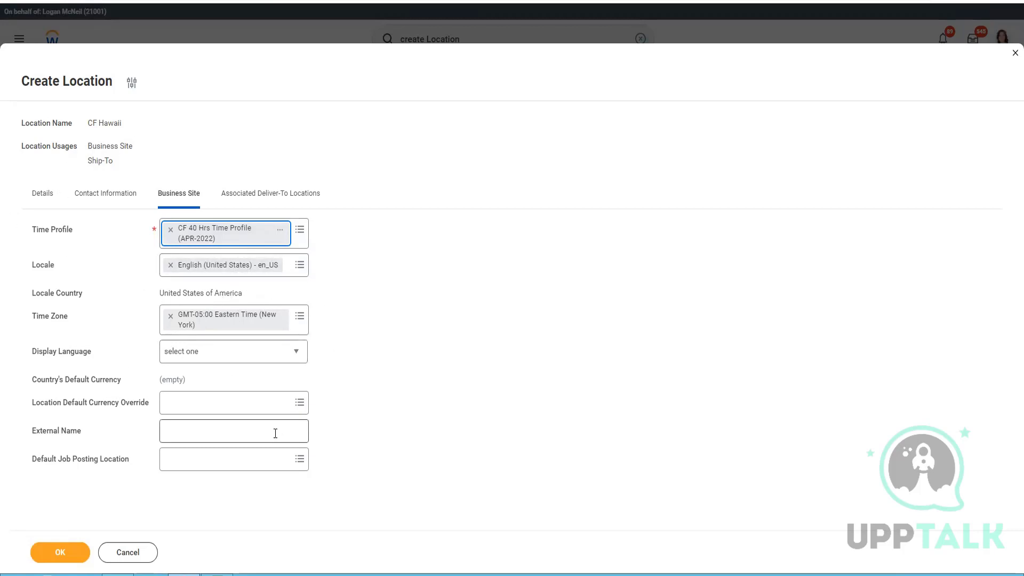
Step: Choose English from the Display Language list for the CF Hawaii location
{"action": "mouse_move", "coordinate": [275, 433]}
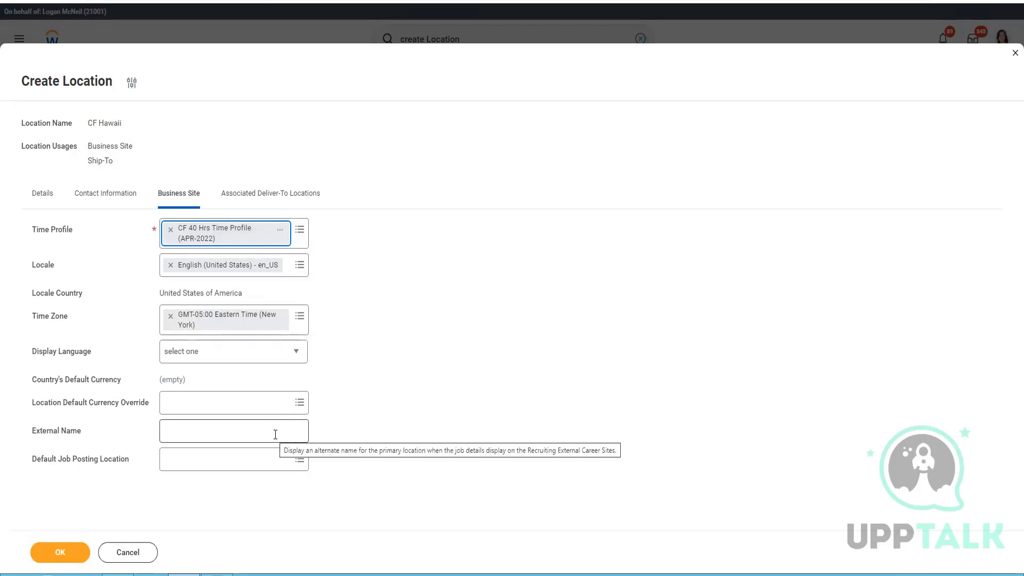
{"action": "left_click", "coordinate": [262, 362]}
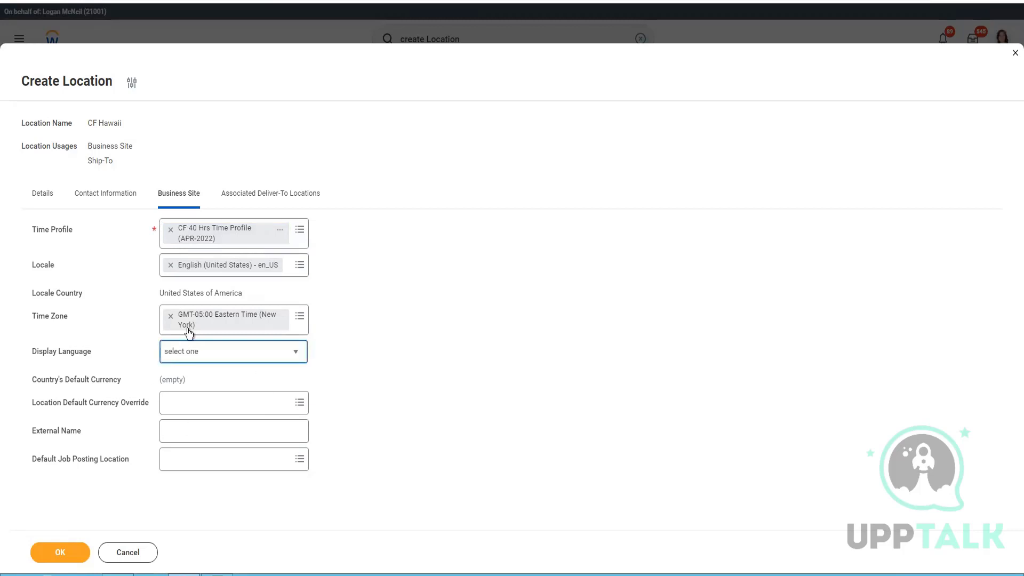
{"action": "left_click", "coordinate": [100, 312]}
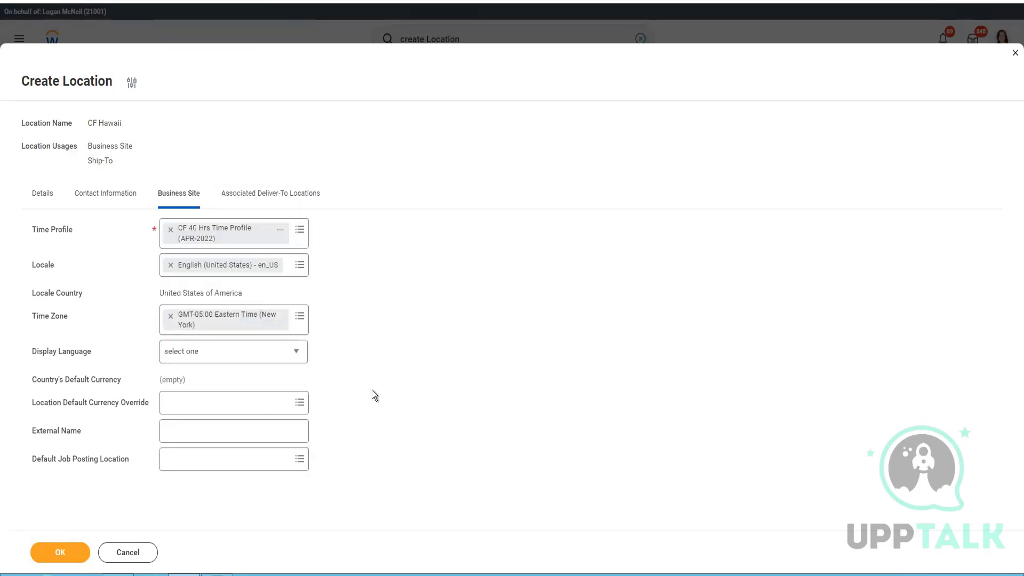
{"action": "left_click", "coordinate": [245, 358]}
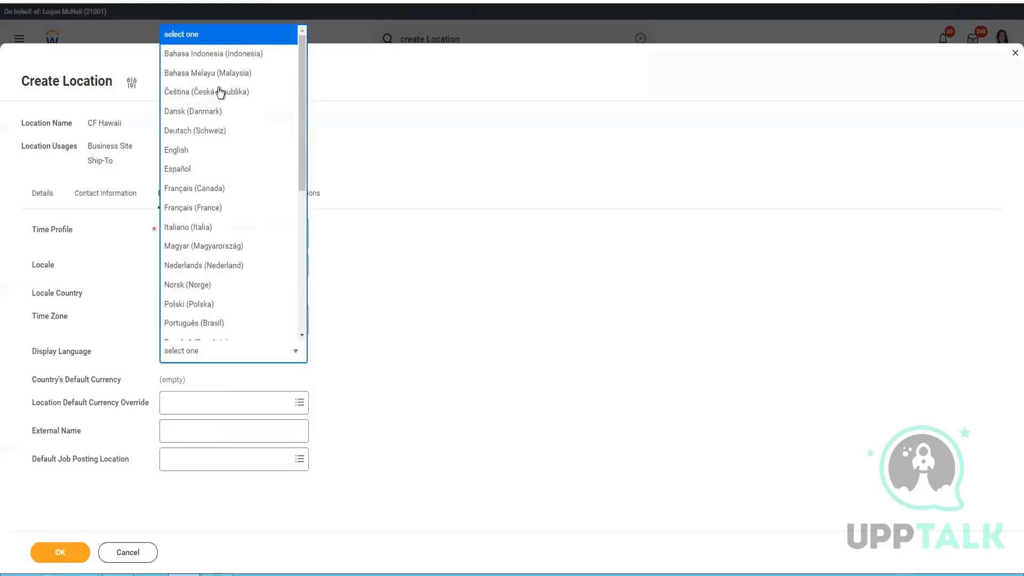
{"action": "left_click_drag", "start_coordinate": [303, 136], "coordinate": [302, 352]}
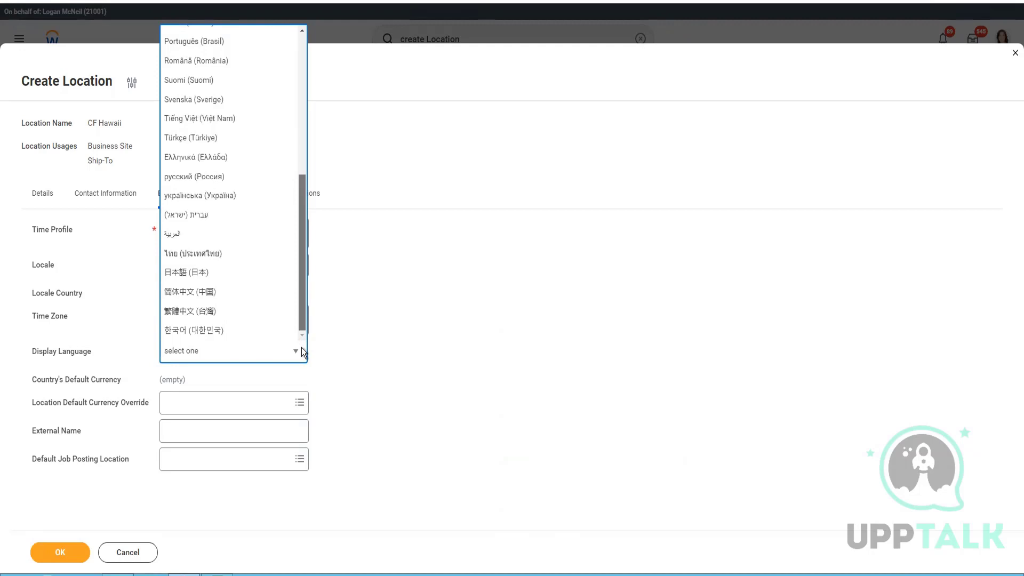
{"action": "scroll", "coordinate": [316, 152], "scroll_direction": "up", "scroll_amount": 5}
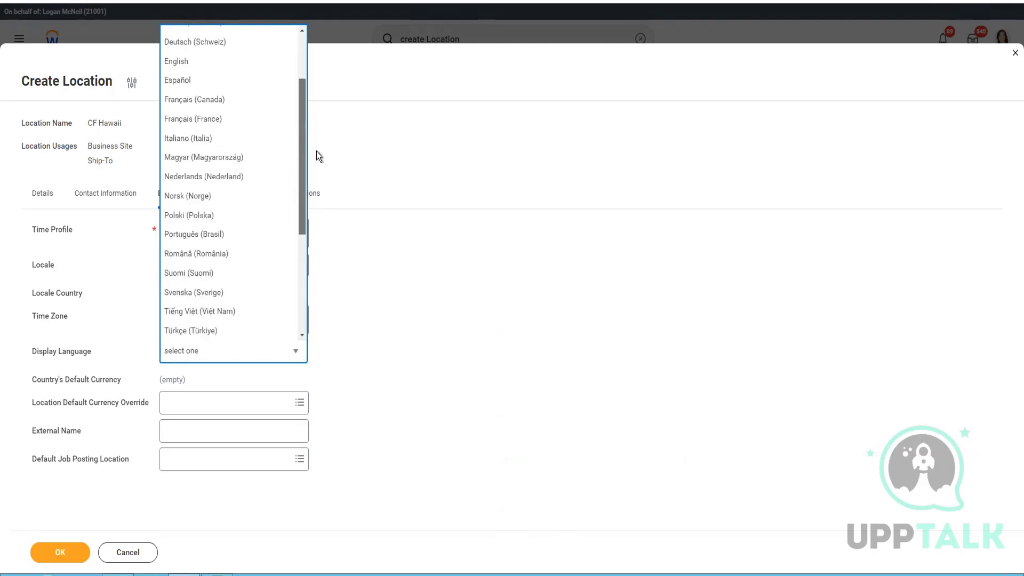
{"action": "left_click", "coordinate": [194, 114]}
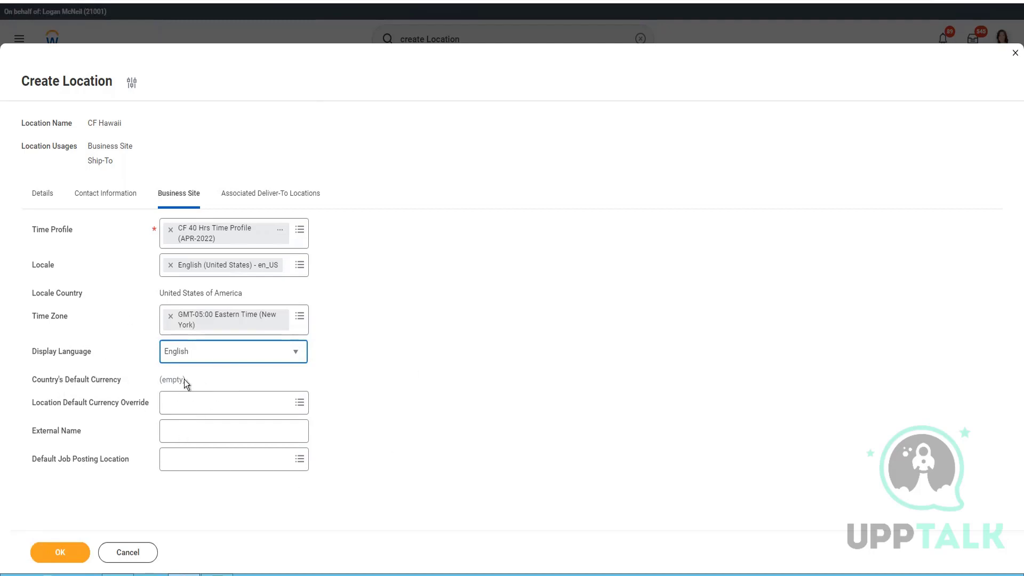
Step: Set the currency override to USD and External Name to 'CF Business Site (External Name)'
{"action": "left_click", "coordinate": [193, 407]}
{"action": "type", "text": "USD"}
{"action": "key", "text": "Return"}
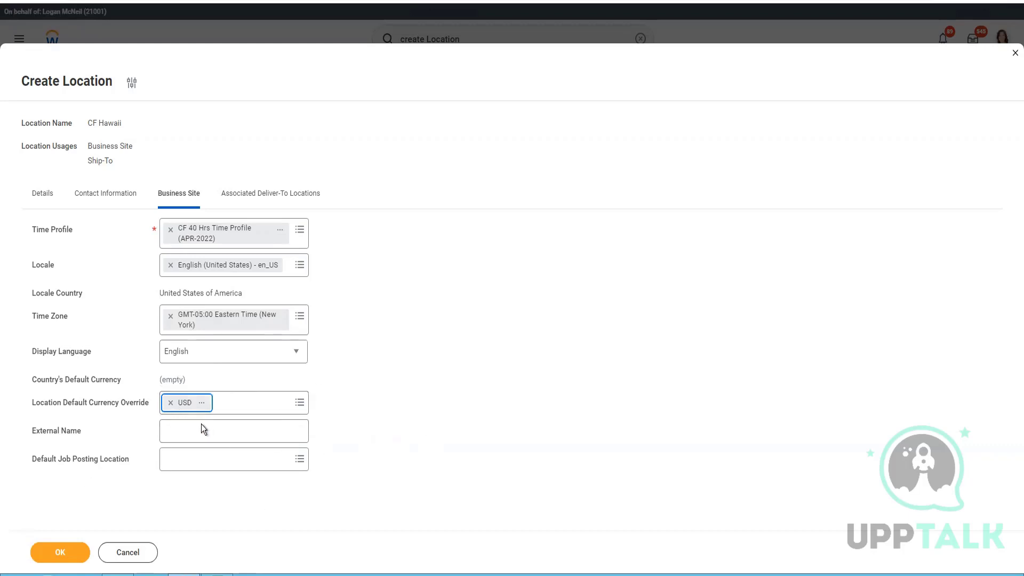
{"action": "key", "text": "Tab"}
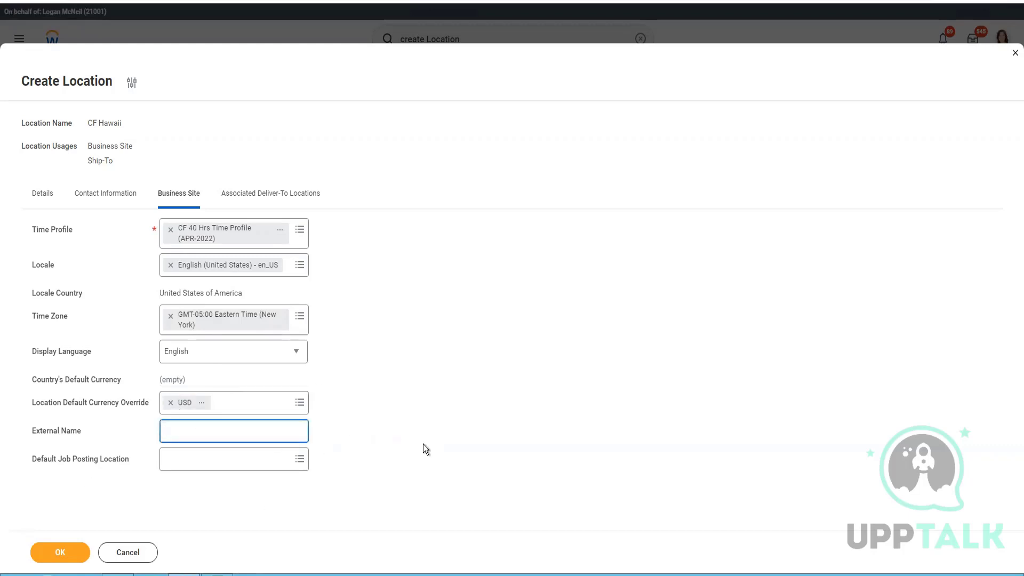
{"action": "type", "text": "CF Business Site (External Name)"}
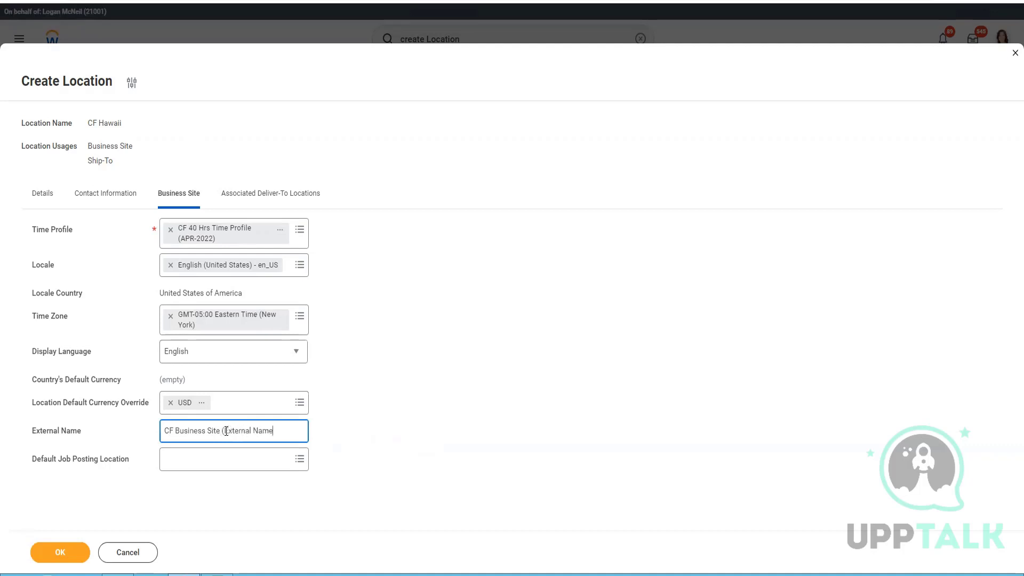
Step: Look up active 'CF' business sites for job posting, then open Associated Deliver-To Locations
{"action": "left_click", "coordinate": [244, 470]}
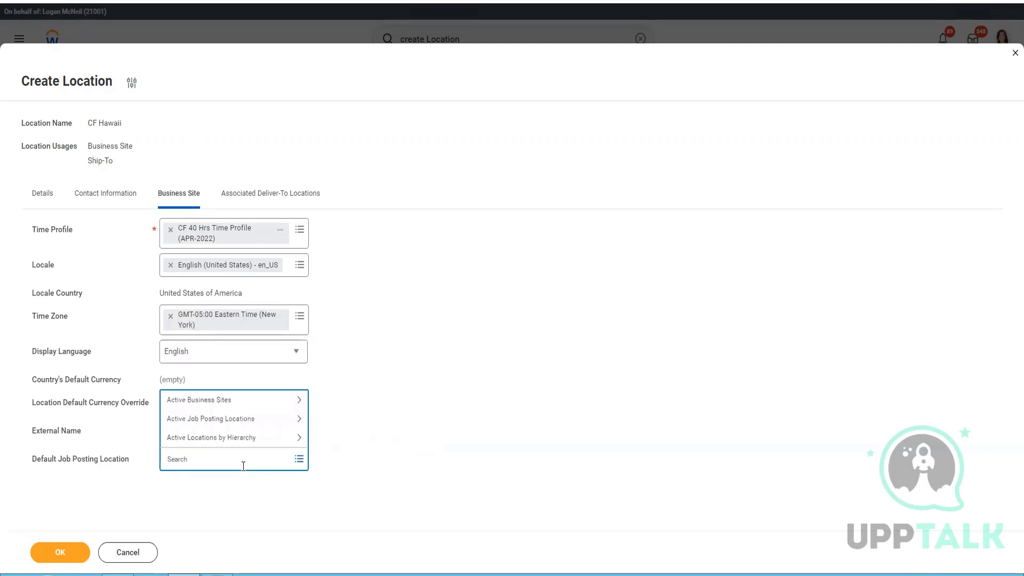
{"action": "left_click", "coordinate": [220, 401]}
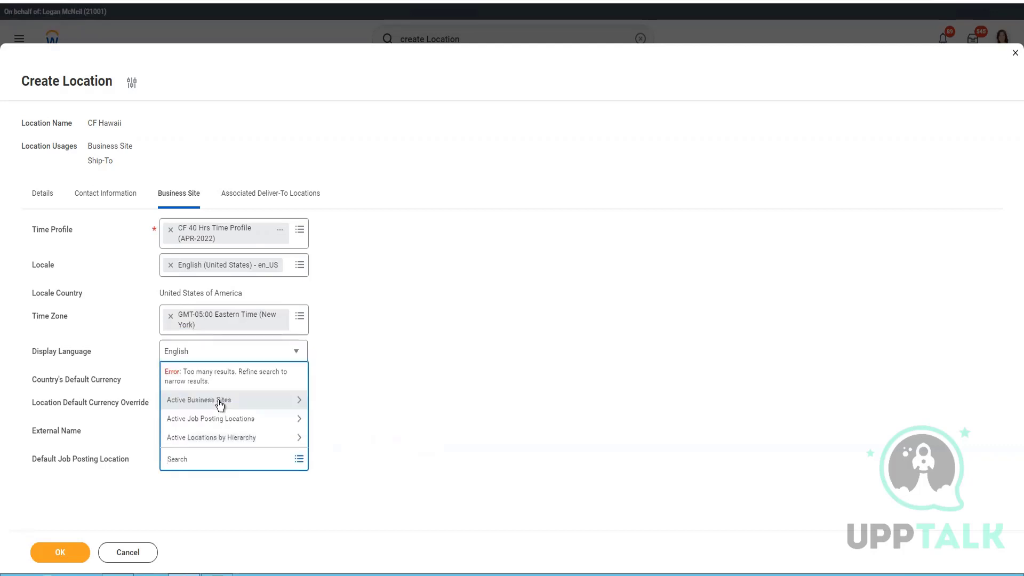
{"action": "type", "text": "CF"}
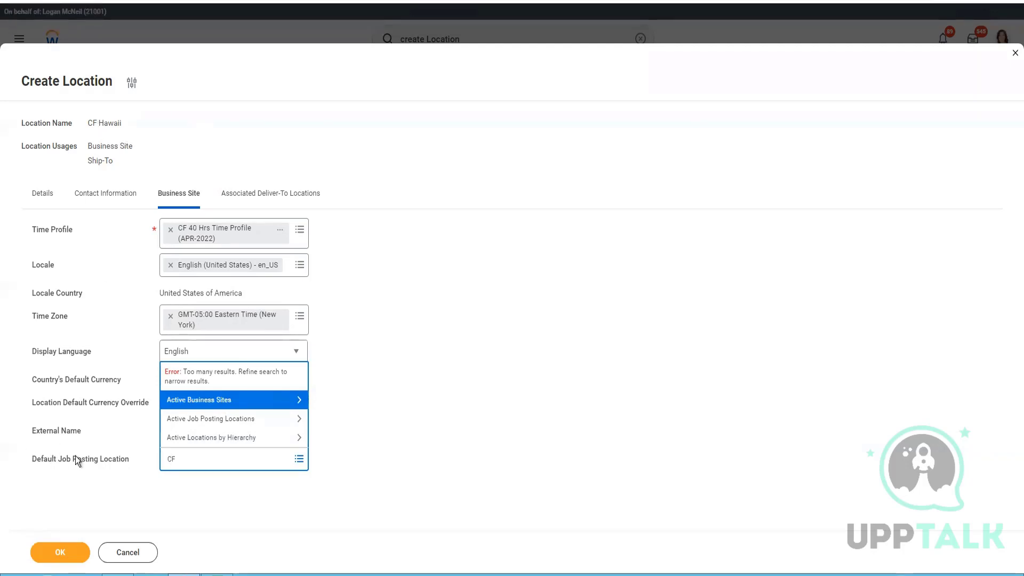
{"action": "mouse_move", "coordinate": [43, 462]}
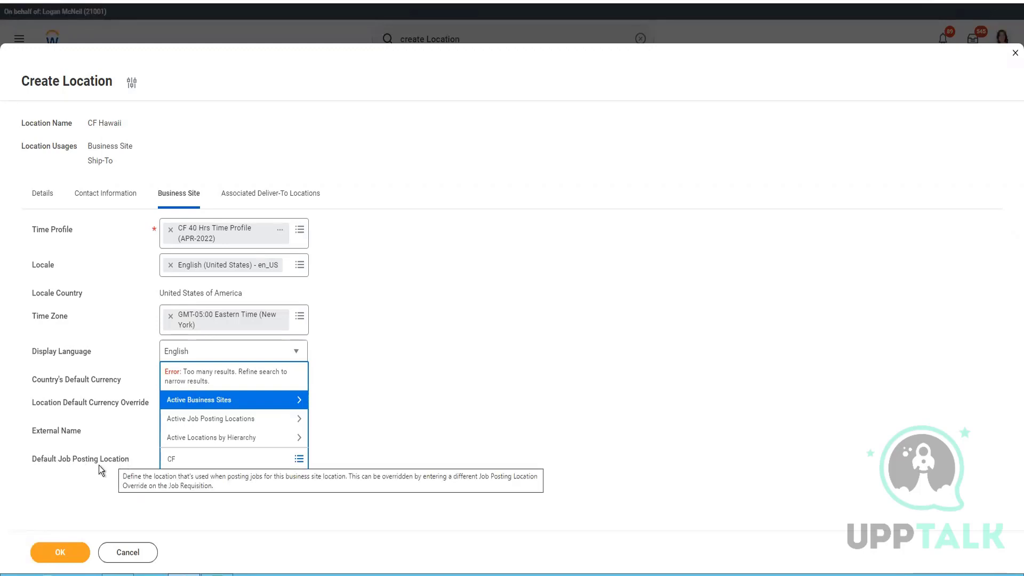
{"action": "left_click", "coordinate": [281, 194]}
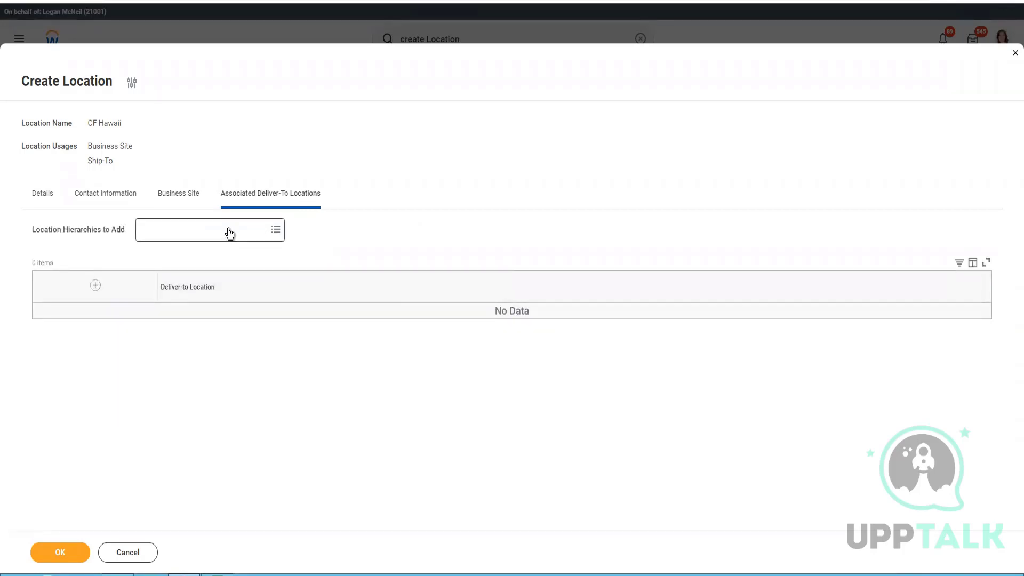
{"action": "left_click", "coordinate": [229, 234]}
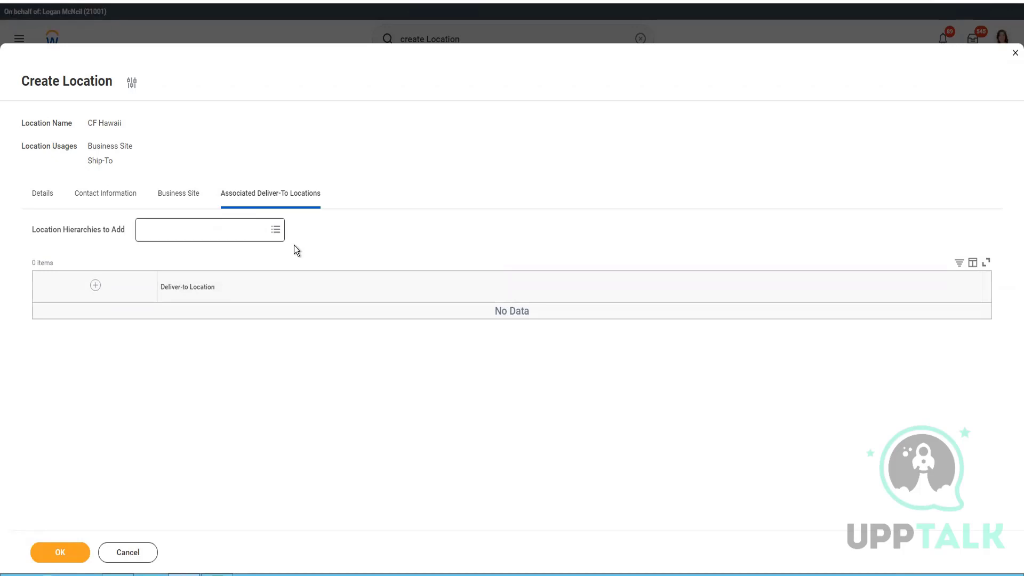
Step: Add the United States location hierarchy to the CF Hawaii location
{"action": "type", "text": "United States\\"}
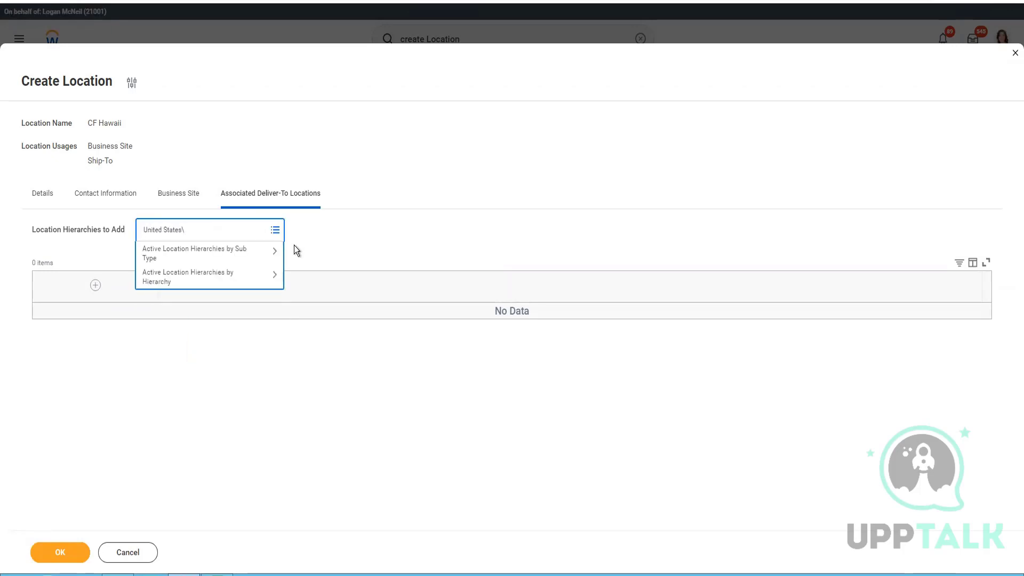
{"action": "key", "text": "BackSpace"}
{"action": "key", "text": "Return"}
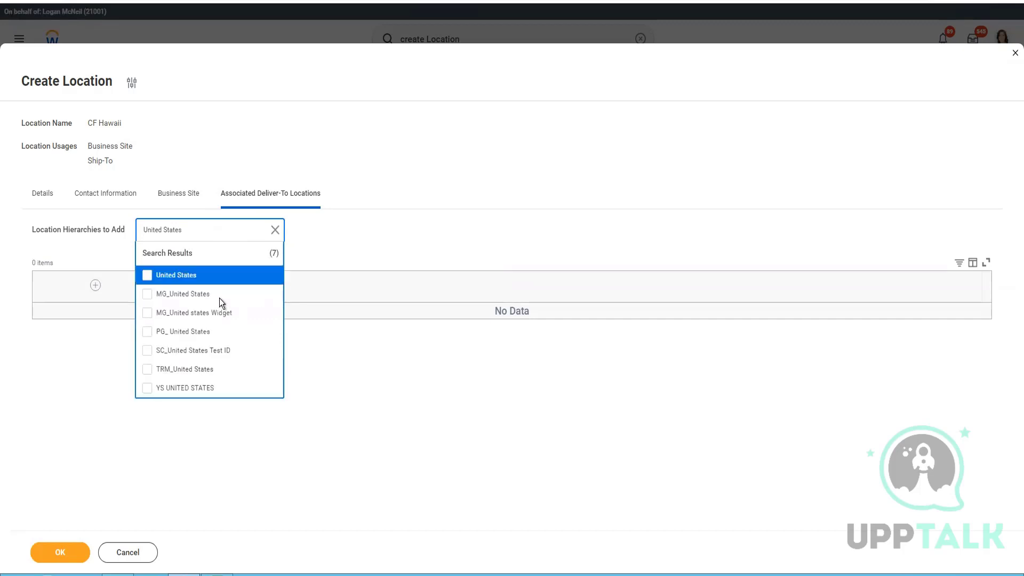
{"action": "left_click", "coordinate": [170, 276]}
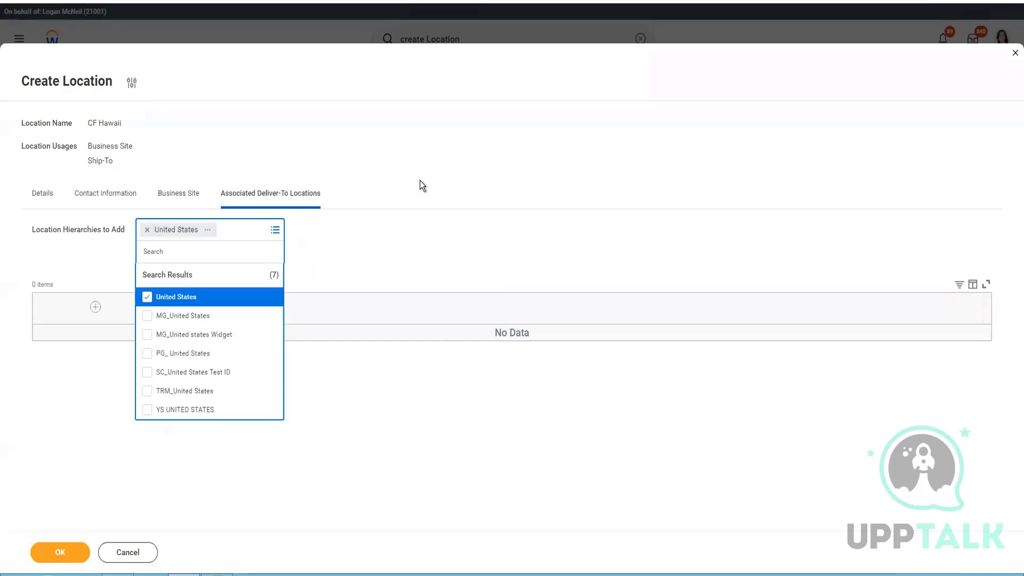
{"action": "left_click", "coordinate": [50, 231]}
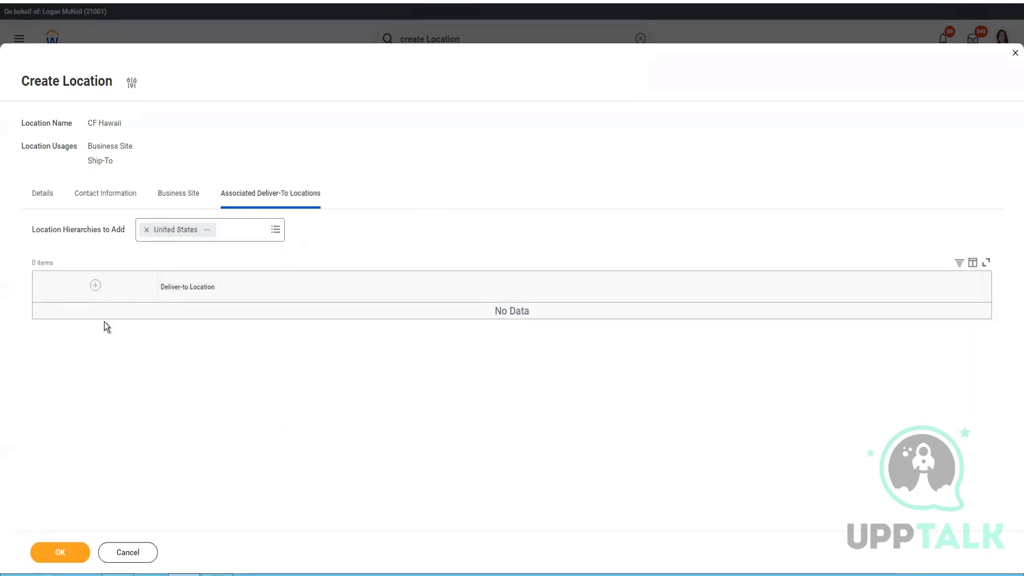
Step: Submit the location and inspect the invalid postal code error message
{"action": "left_click", "coordinate": [70, 554]}
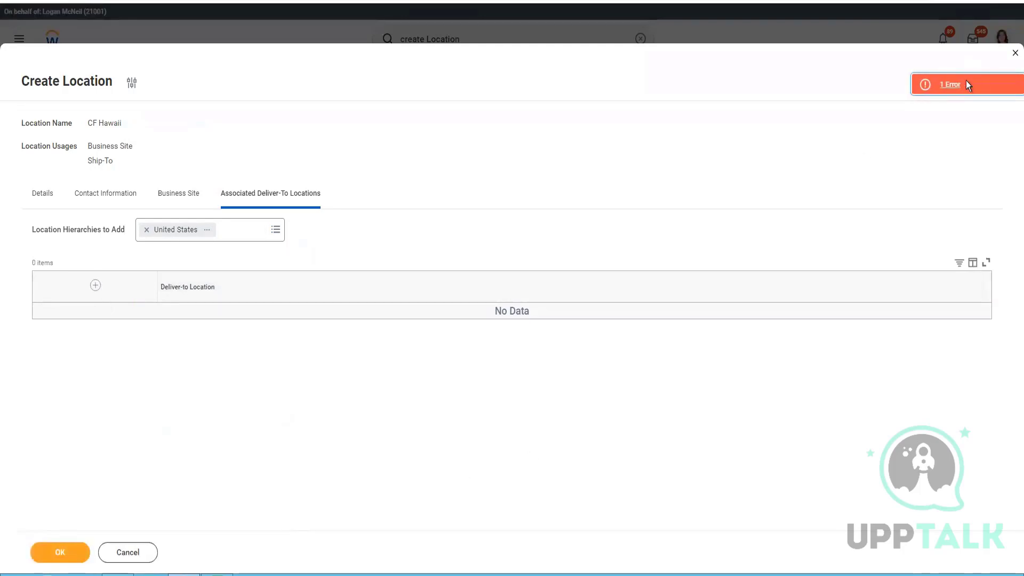
{"action": "left_click", "coordinate": [966, 84]}
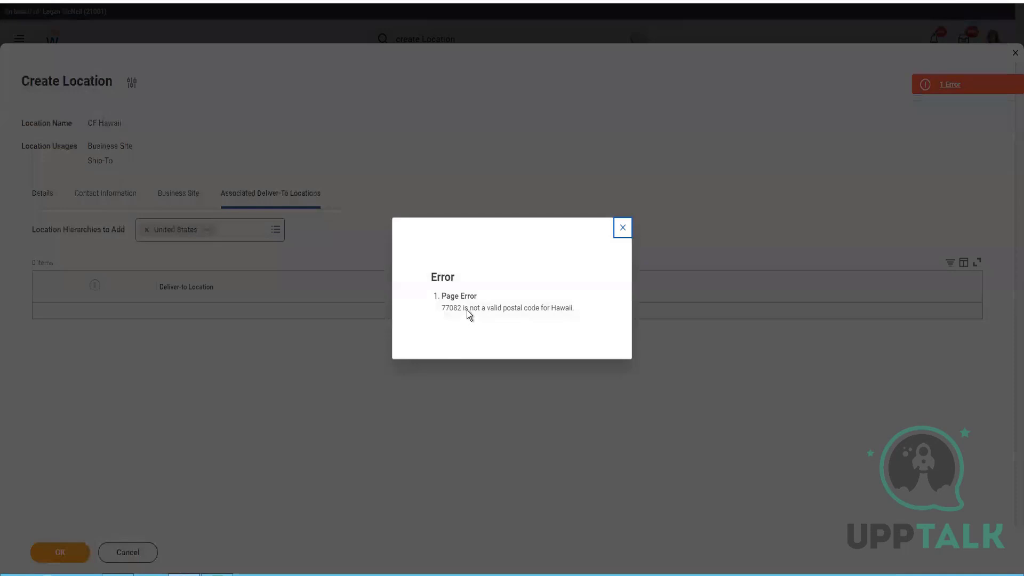
{"action": "left_click_drag", "start_coordinate": [468, 310], "coordinate": [441, 313]}
Step: Review the Honolulu zip codes in the Google results, then return to Workday
{"action": "left_click", "coordinate": [422, 1]}
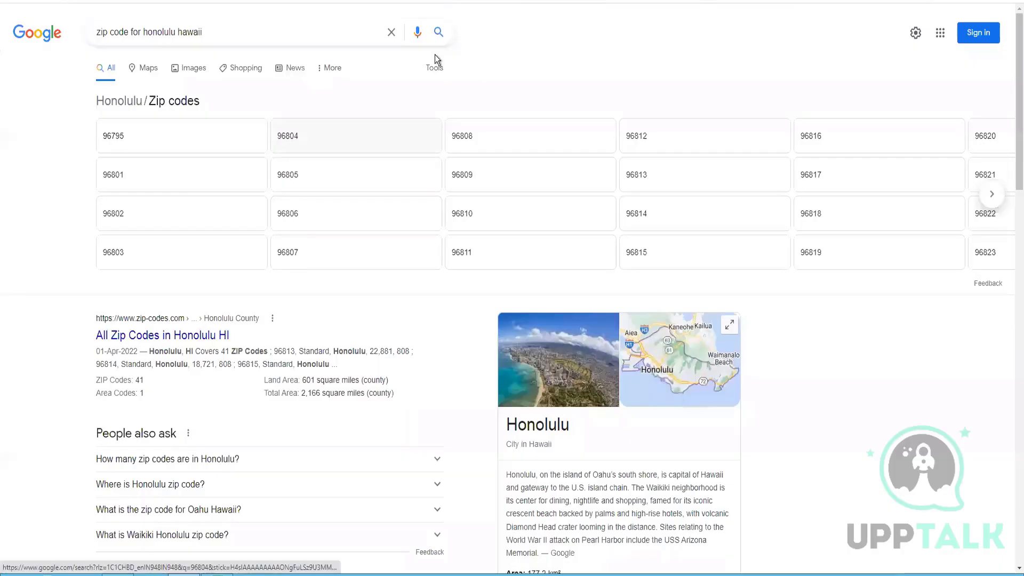
{"action": "scroll", "coordinate": [629, 140], "scroll_direction": "right", "scroll_amount": 1}
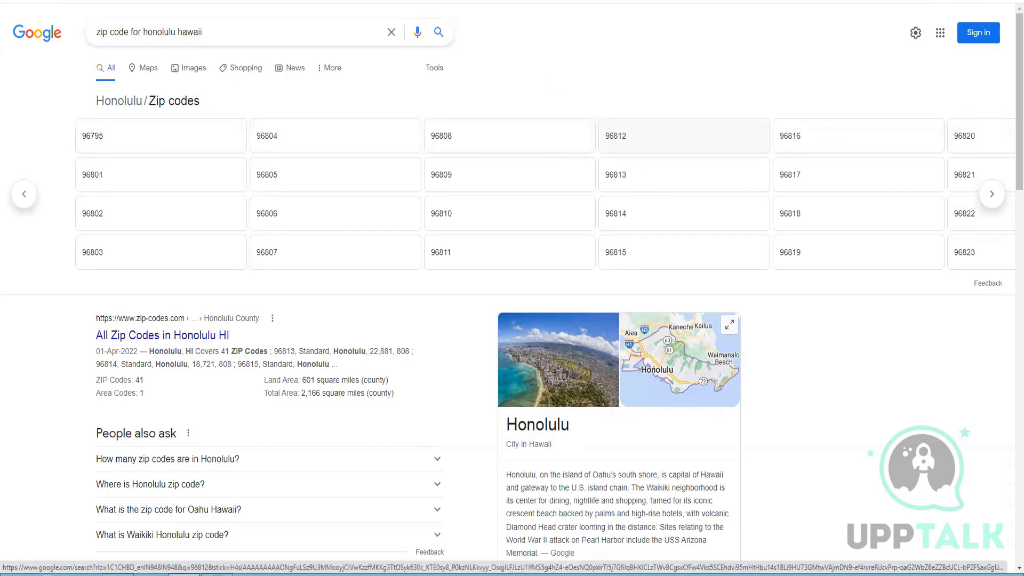
{"action": "left_click", "coordinate": [219, 1]}
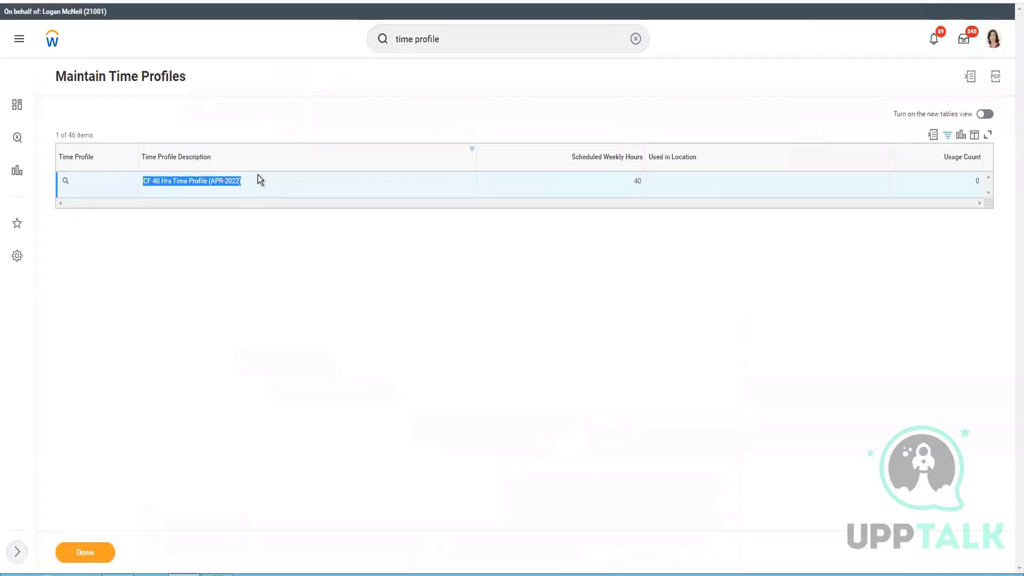
Step: Change the location's postal code from 77082 to 96812 and resubmit CF Hawaii
{"action": "left_click", "coordinate": [229, 1]}
{"action": "left_click", "coordinate": [623, 228]}
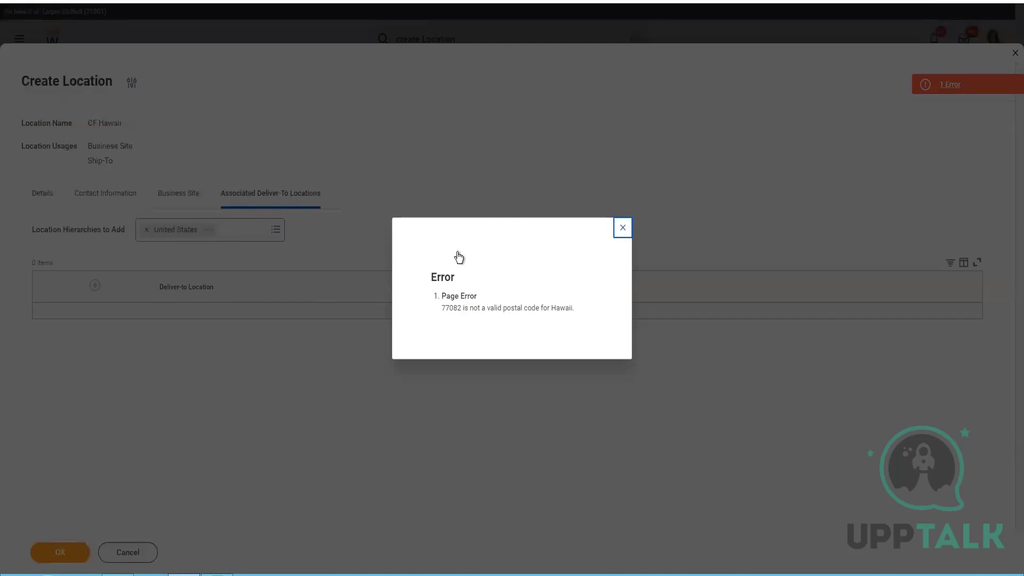
{"action": "left_click", "coordinate": [118, 195]}
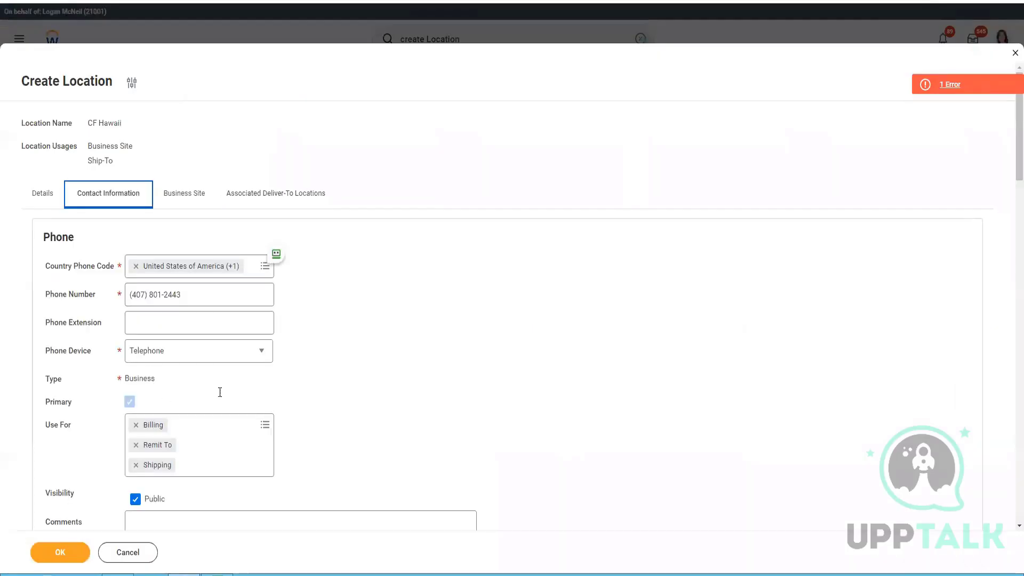
{"action": "scroll", "coordinate": [232, 384], "scroll_direction": "down", "scroll_amount": 5}
{"action": "scroll", "coordinate": [232, 384], "scroll_direction": "down", "scroll_amount": 3}
{"action": "left_click", "coordinate": [136, 411]}
{"action": "double_click", "coordinate": [135, 410]}
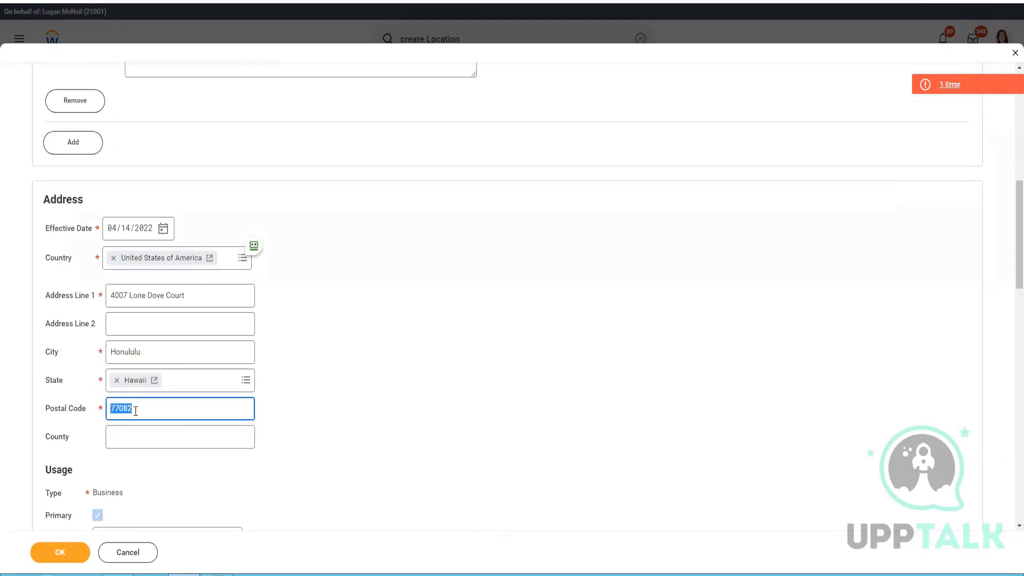
{"action": "type", "text": "96812"}
{"action": "left_click", "coordinate": [69, 555]}
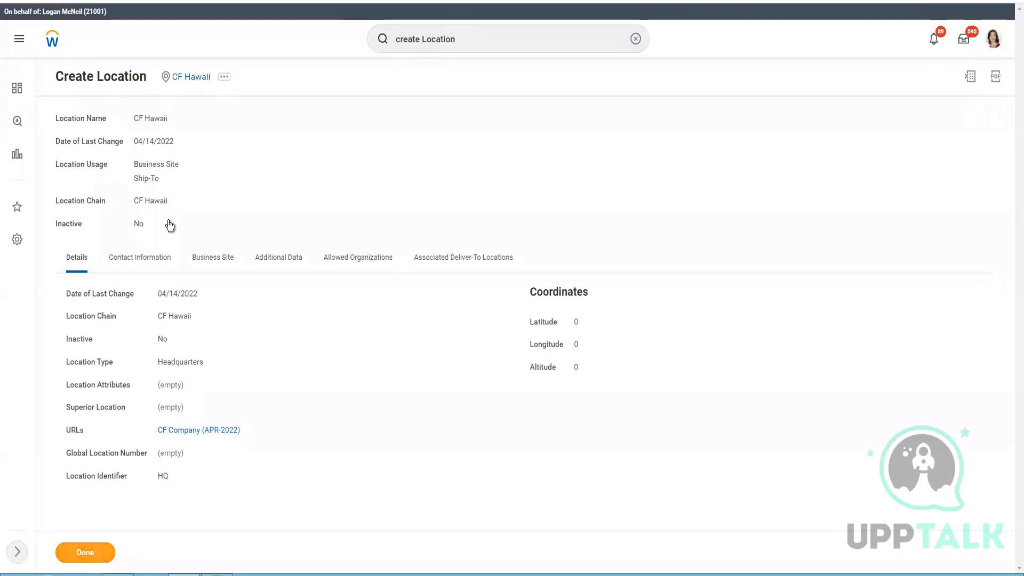
Step: Close the CF Hawaii link options and begin creating a new supervisory organization
{"action": "right_click", "coordinate": [190, 80]}
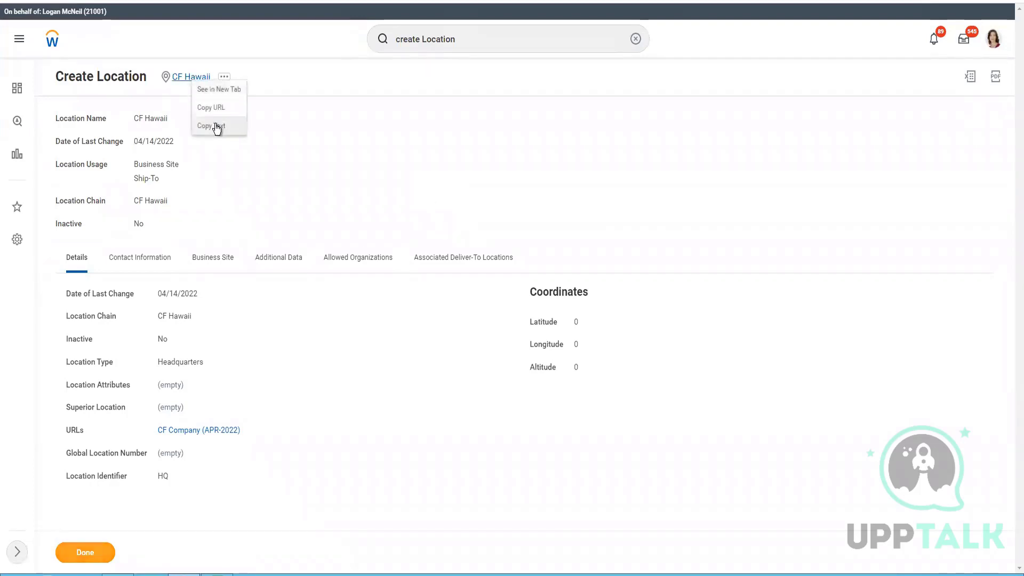
{"action": "left_click", "coordinate": [409, 267]}
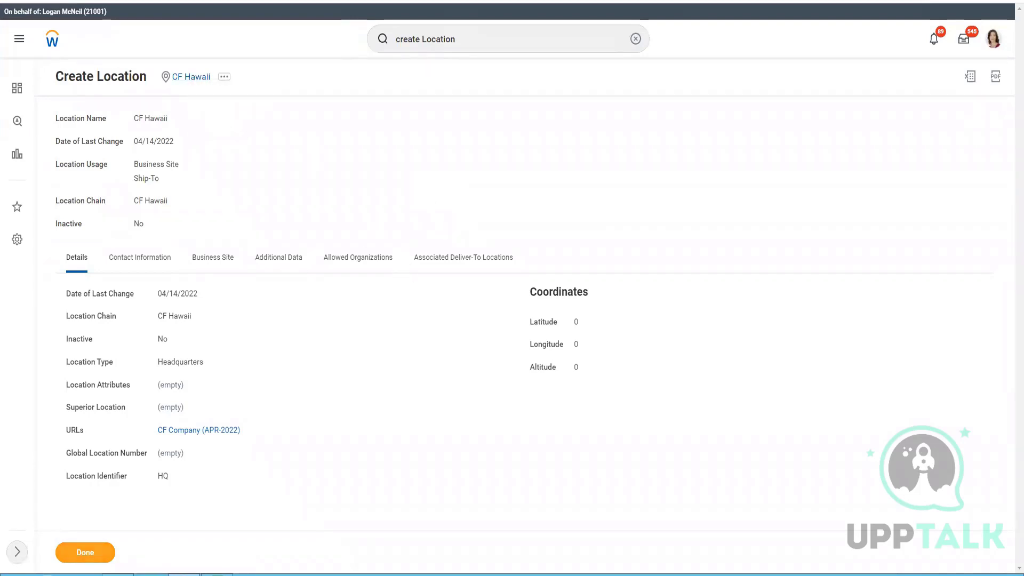
{"action": "left_click", "coordinate": [92, 1]}
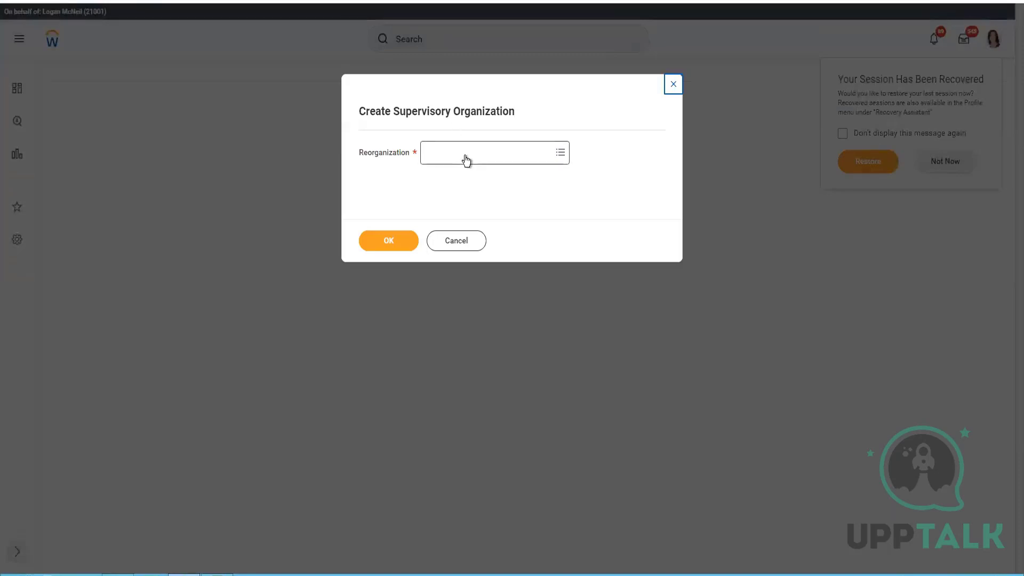
Step: Choose the CF APR 2022 ReOrg reorganization for the new organization
{"action": "left_click", "coordinate": [466, 159]}
{"action": "type", "text": "CF 2022"}
{"action": "key", "text": "Return"}
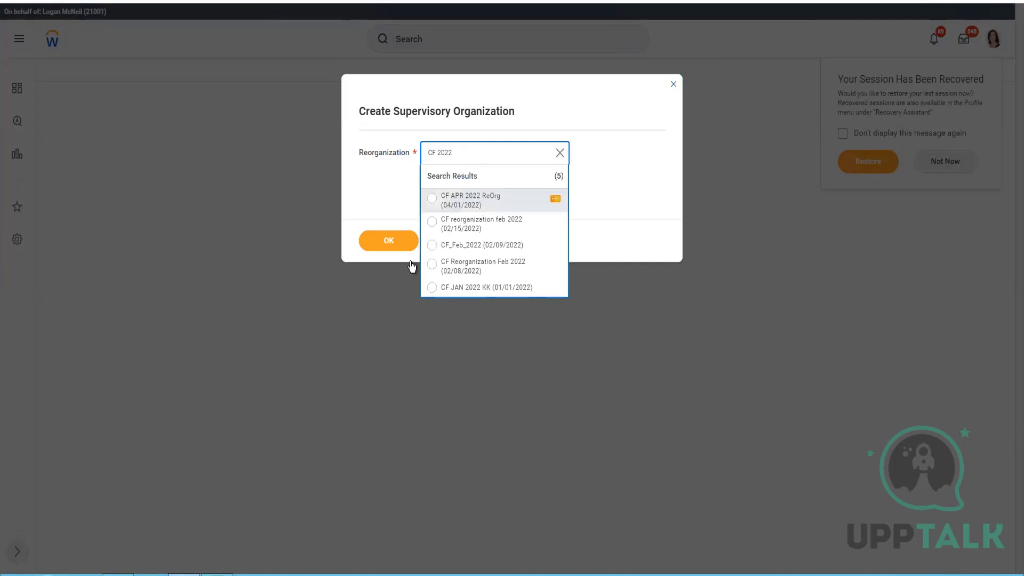
{"action": "left_click", "coordinate": [385, 246]}
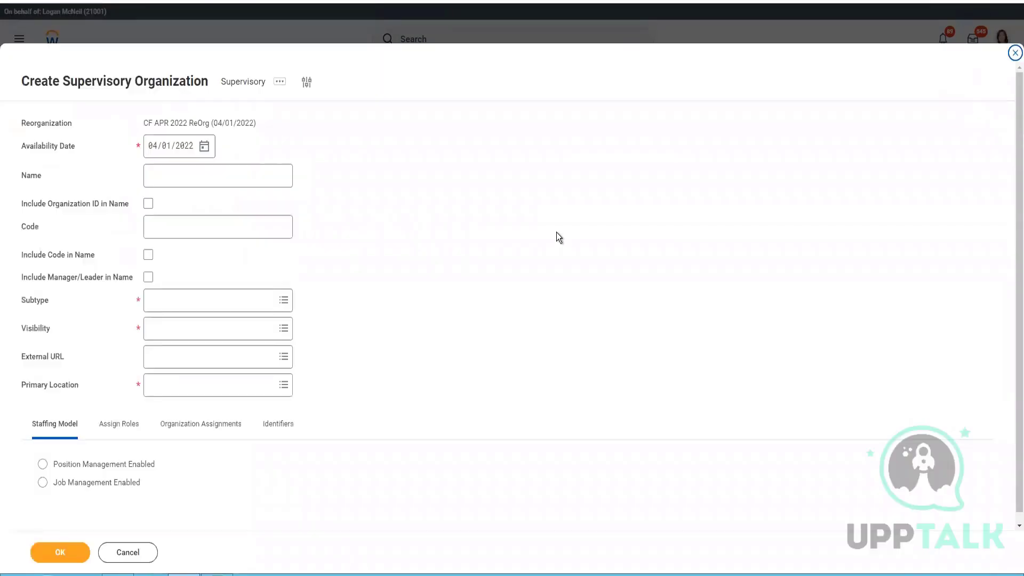
Step: Name the new supervisory organization 'Executives'
{"action": "left_click", "coordinate": [217, 179]}
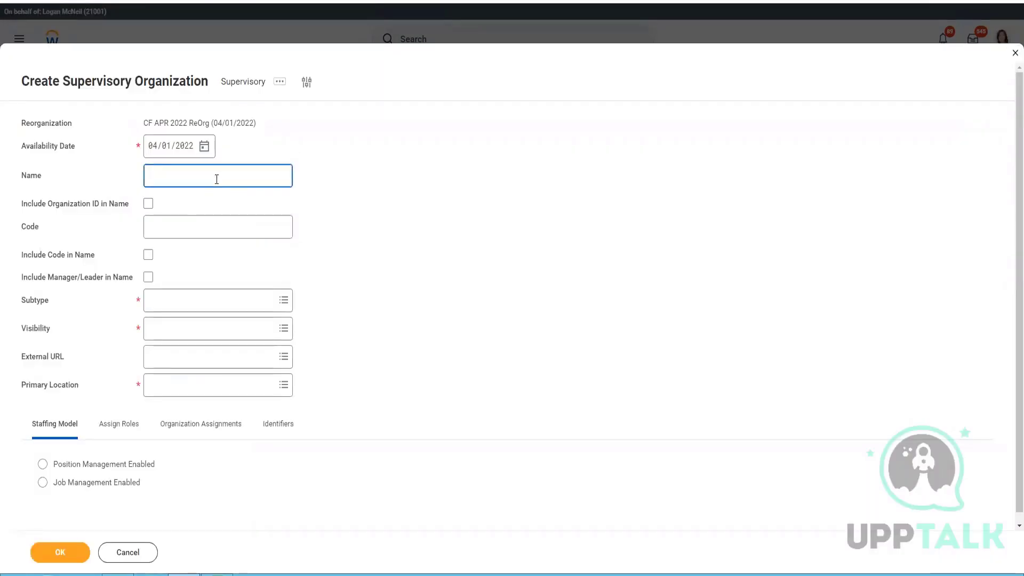
{"action": "key", "text": "alt+Tab"}
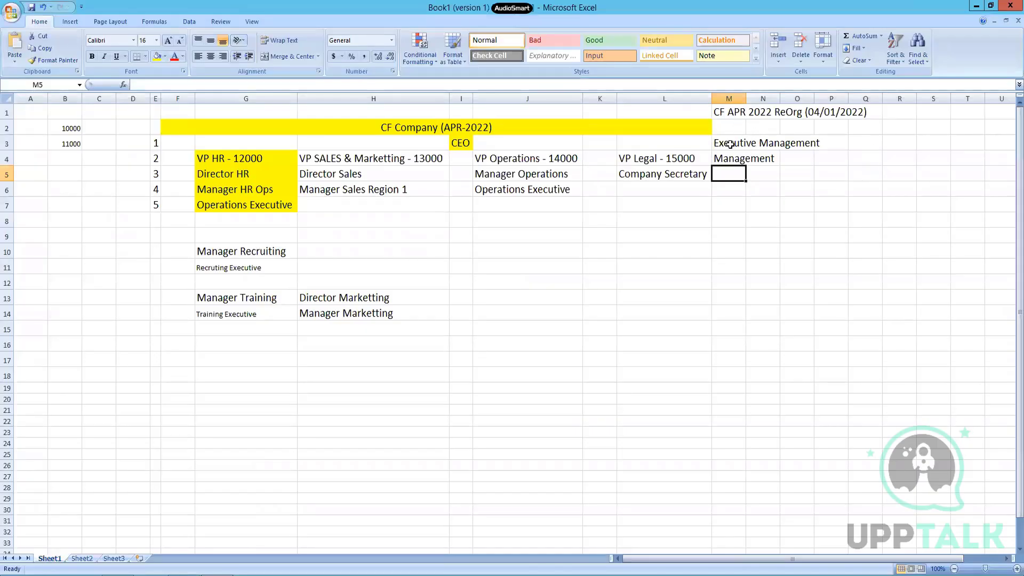
{"action": "key", "text": "alt+Tab"}
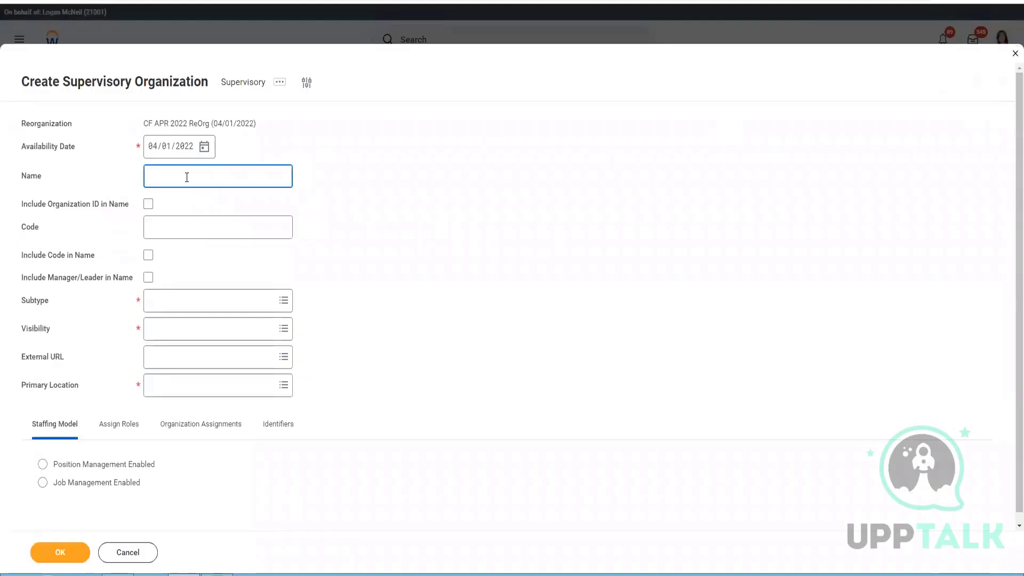
{"action": "type", "text": "Execu"}
{"action": "type", "text": "tive Management"}
{"action": "double_click", "coordinate": [218, 175]}
{"action": "key", "text": "BackSpace"}
{"action": "key", "text": "BackSpace"}
{"action": "type", "text": "s"}
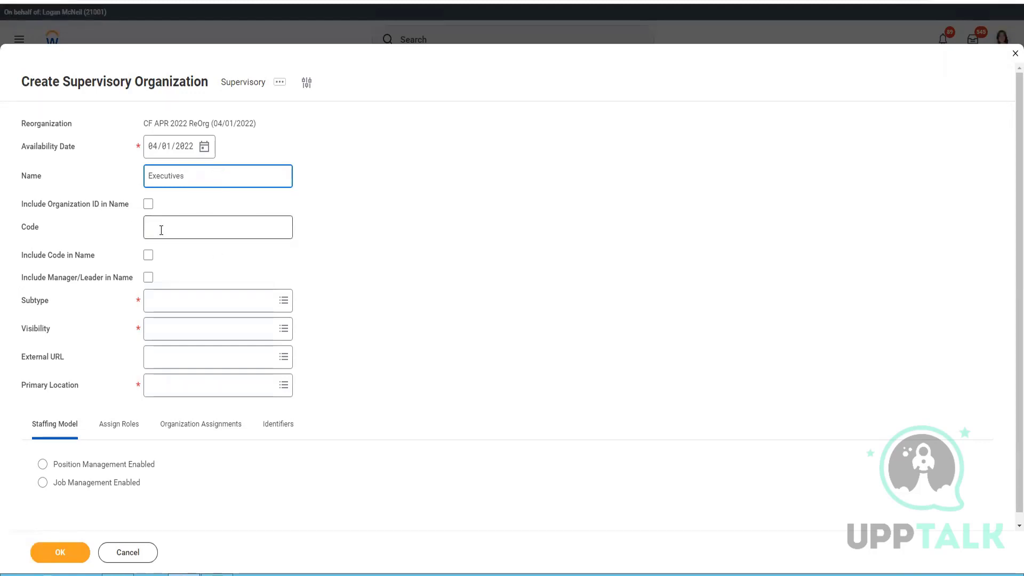
Step: Include the manager in the name, with Department subtype and Everyone visibility
{"action": "left_click", "coordinate": [148, 278]}
{"action": "left_click", "coordinate": [206, 306]}
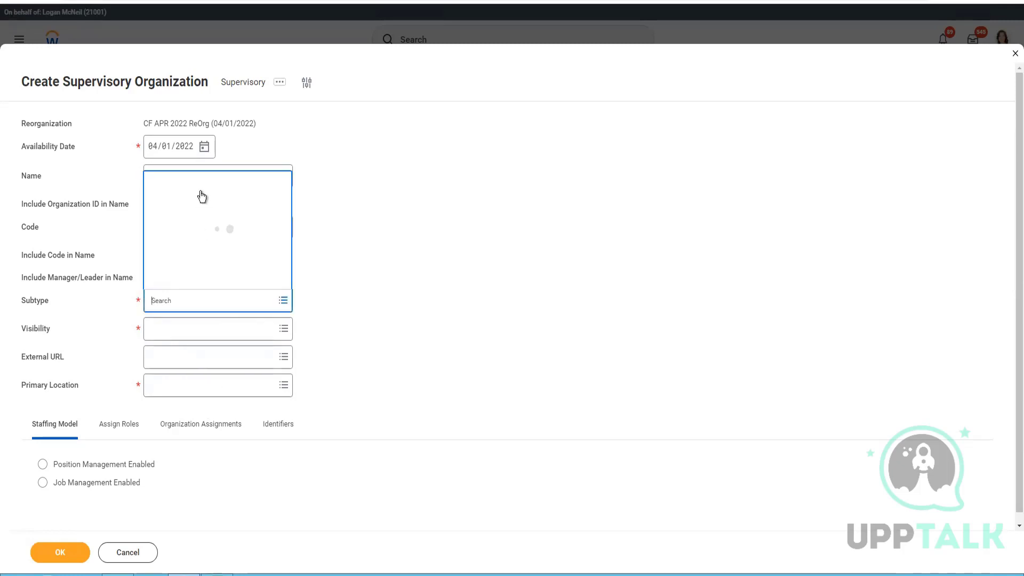
{"action": "left_click", "coordinate": [192, 205]}
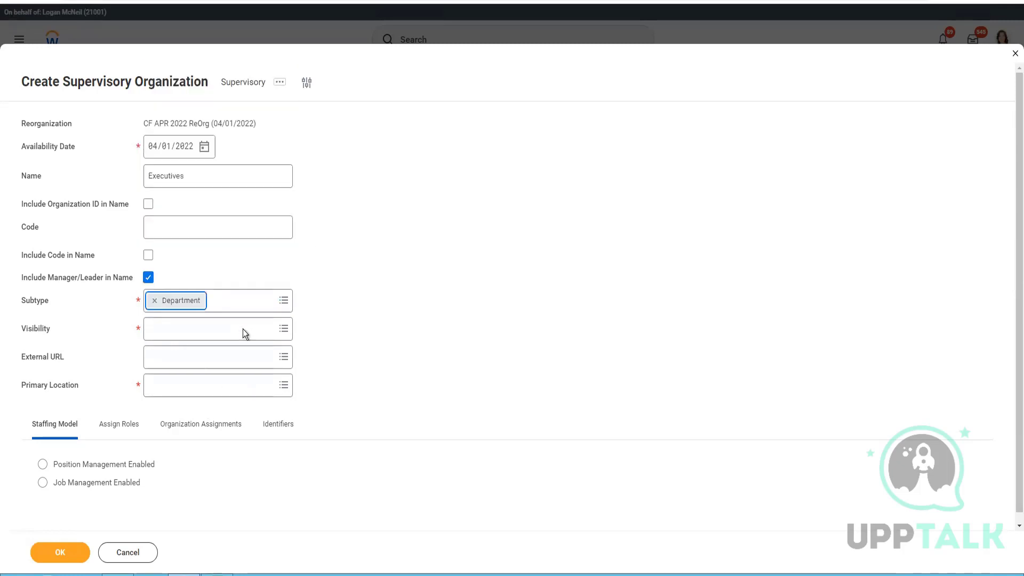
{"action": "left_click", "coordinate": [215, 334]}
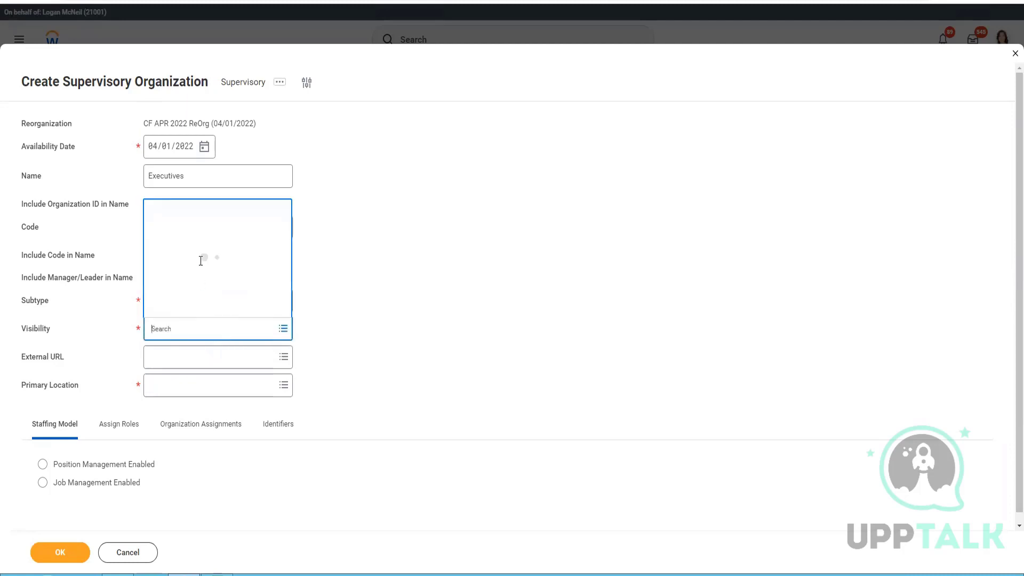
{"action": "left_click", "coordinate": [201, 246]}
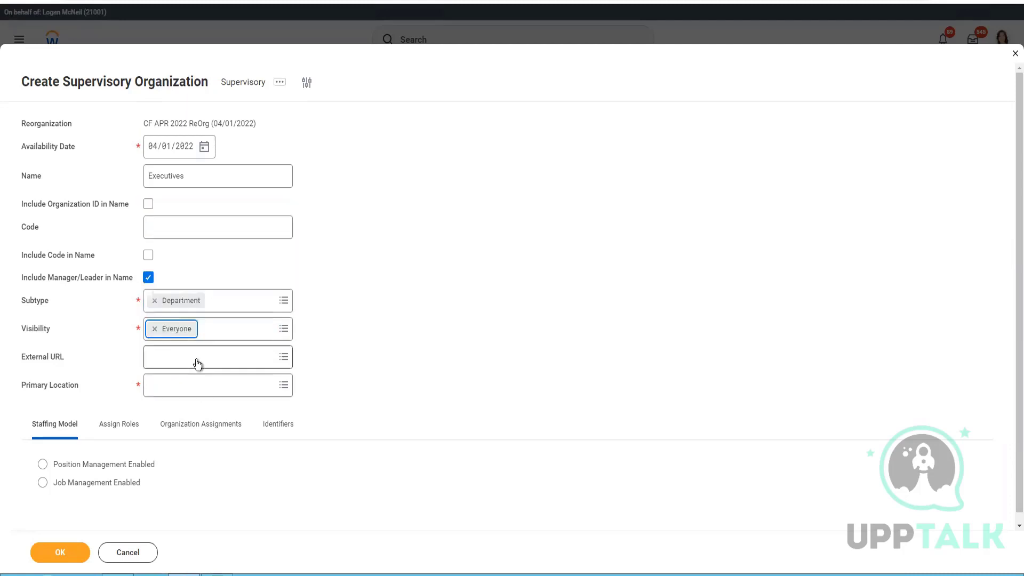
Step: Set external URL to CF Company (APR-2022) and primary location to CF Hawaii
{"action": "left_click", "coordinate": [197, 360]}
{"action": "type", "text": "CF"}
{"action": "key", "text": "Return"}
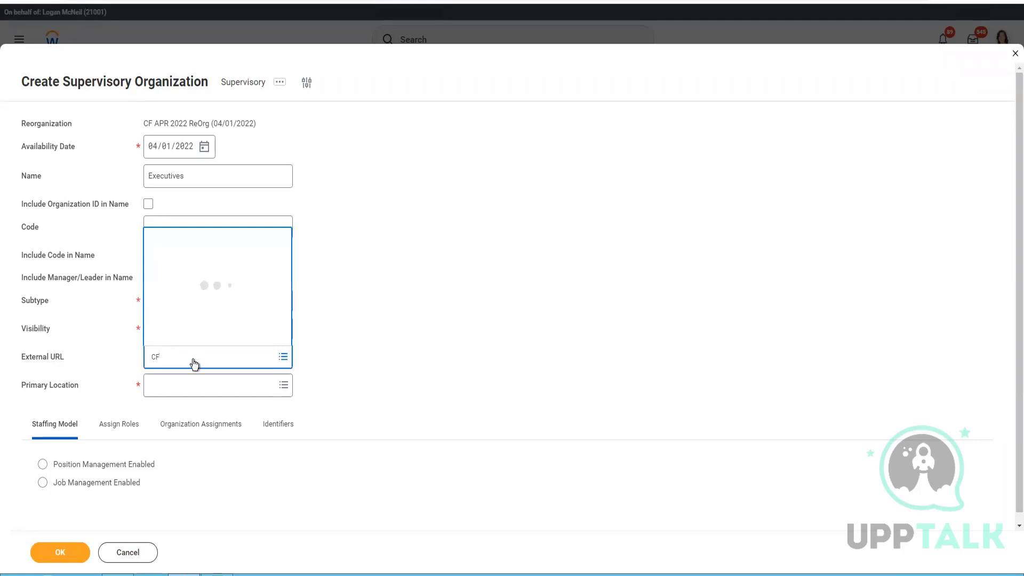
{"action": "left_click", "coordinate": [258, 389]}
{"action": "type", "text": "CF Hawaii"}
{"action": "key", "text": "Return"}
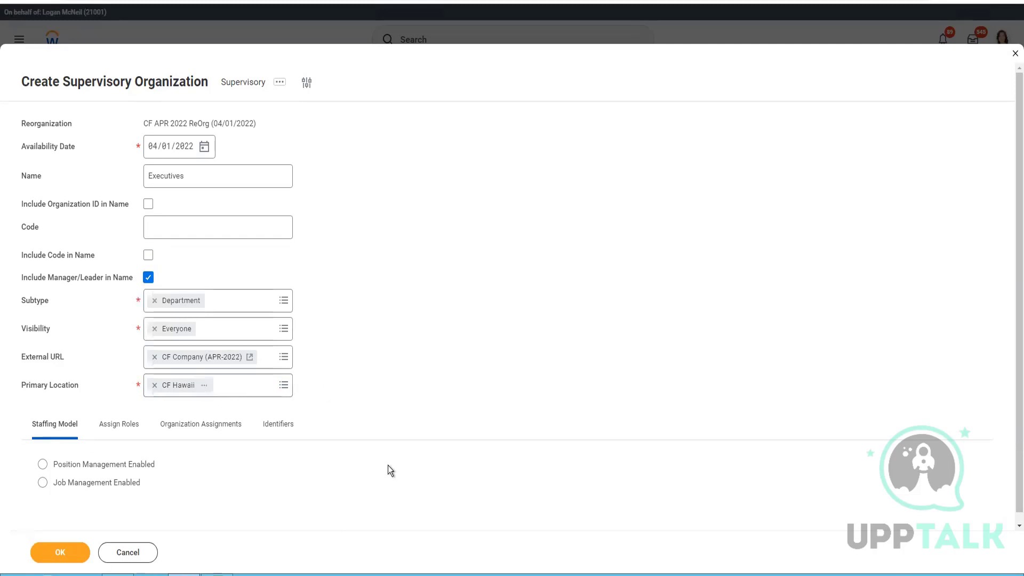
{"action": "scroll", "coordinate": [443, 347], "scroll_direction": "down", "scroll_amount": 1}
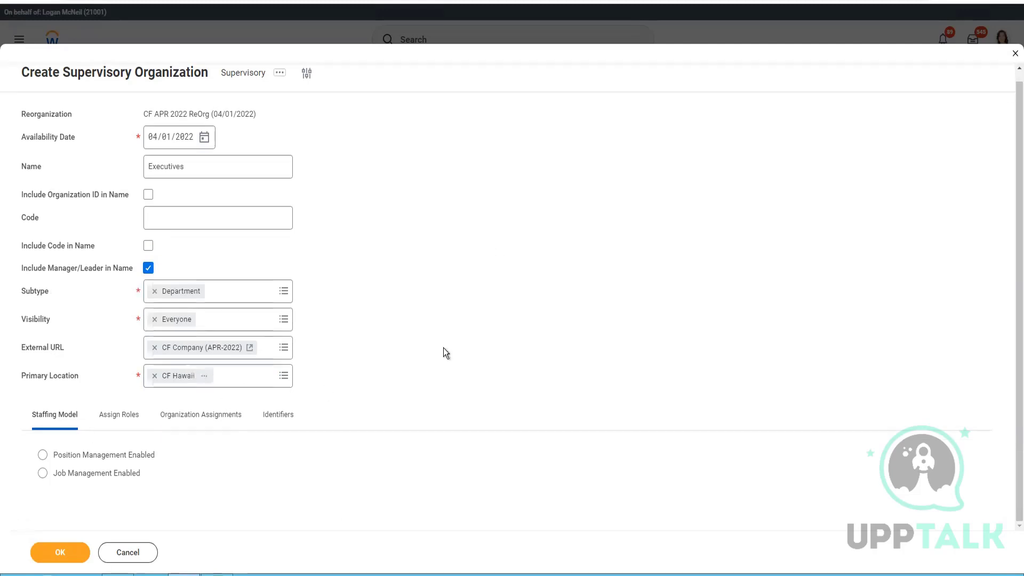
Step: Turn on Position Management and add one empty row to the role assignments
{"action": "left_click", "coordinate": [43, 456]}
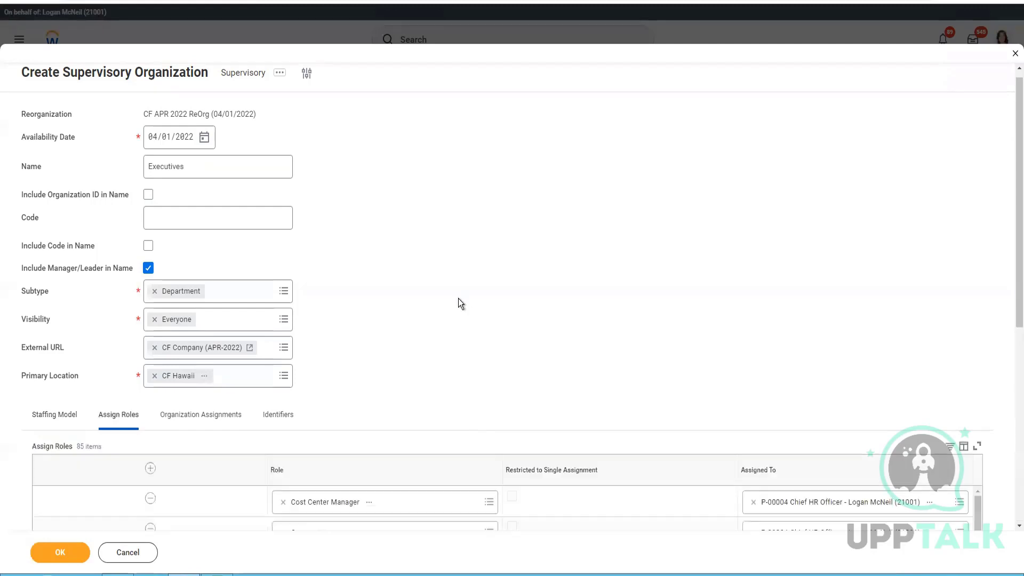
{"action": "scroll", "coordinate": [448, 326], "scroll_direction": "down", "scroll_amount": 5}
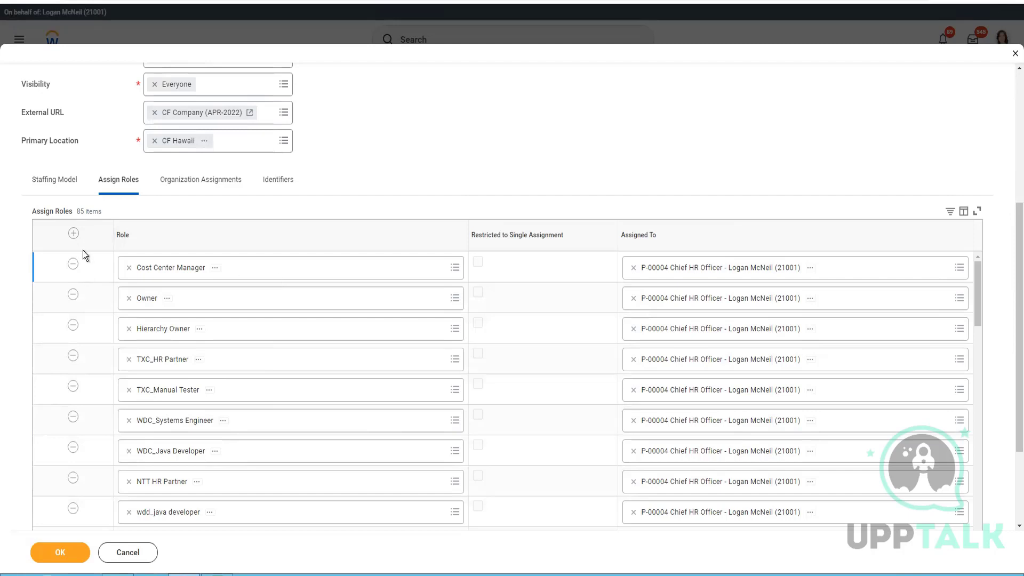
{"action": "left_click", "coordinate": [74, 233]}
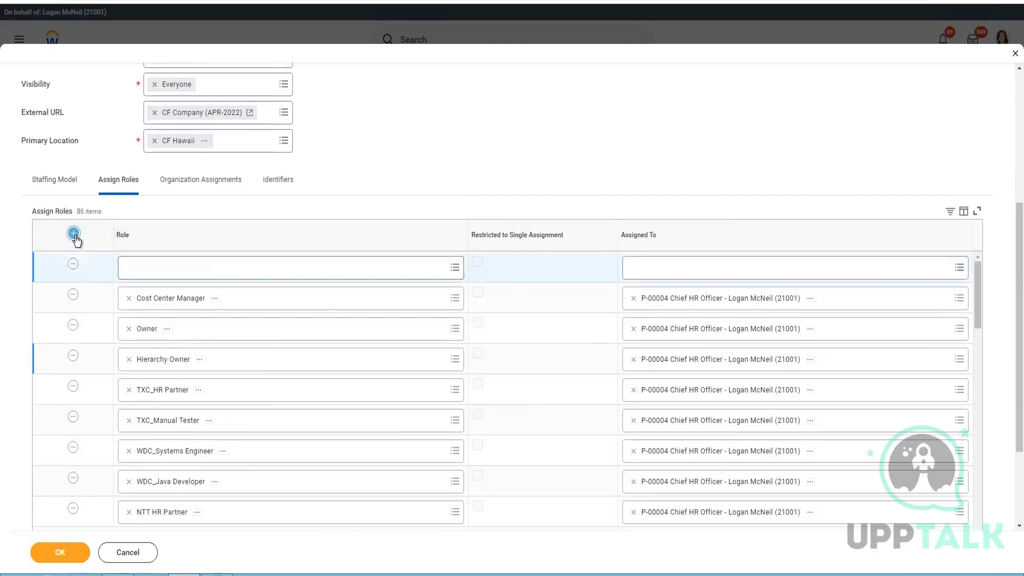
Step: Add more role rows and assign the Manager role to the first one
{"action": "left_click", "coordinate": [213, 273]}
{"action": "type", "text": "Mnaager"}
{"action": "key", "text": "Return"}
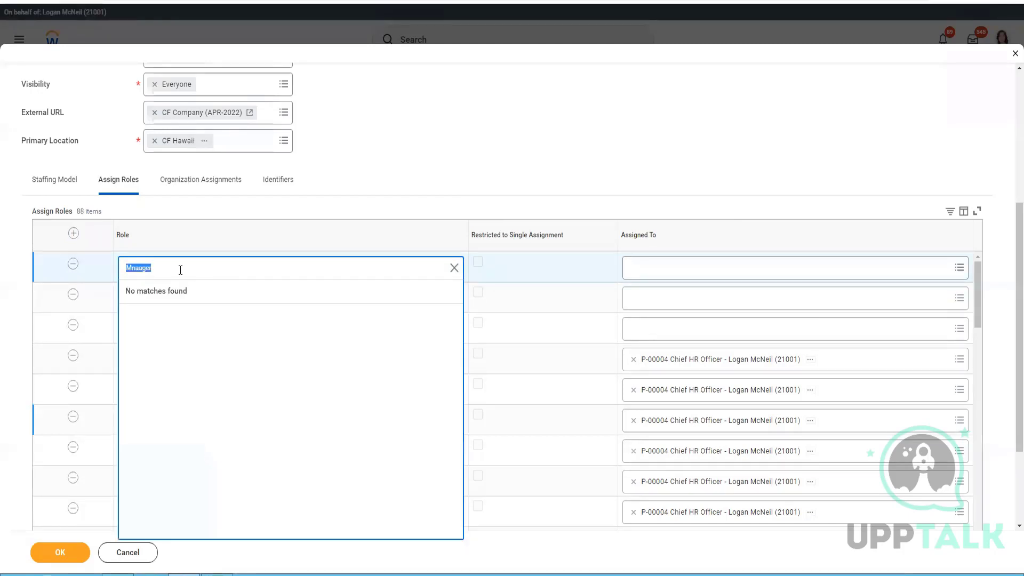
{"action": "type", "text": "Manager"}
{"action": "key", "text": "Return"}
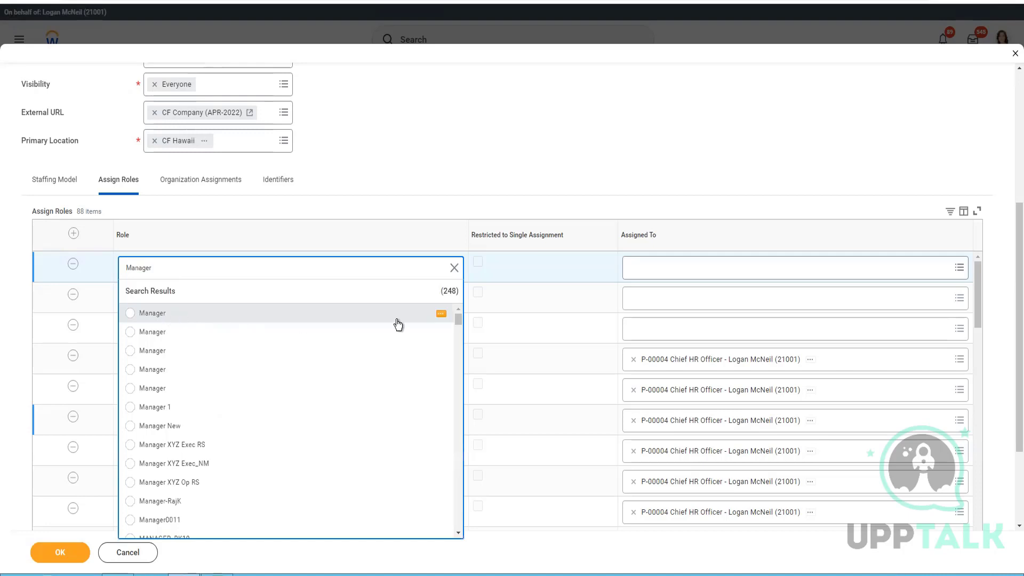
{"action": "left_click", "coordinate": [441, 315]}
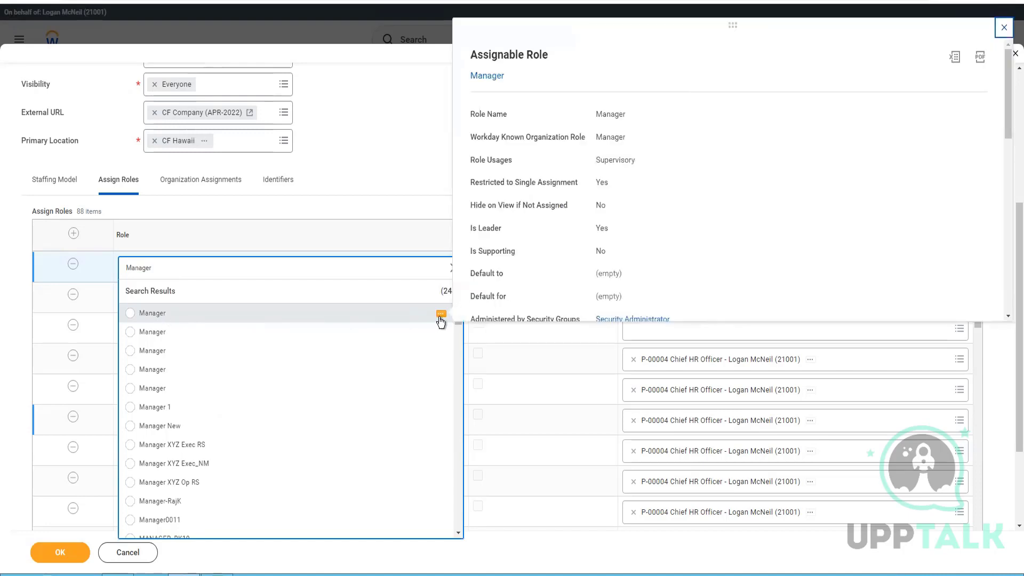
{"action": "left_click", "coordinate": [441, 333]}
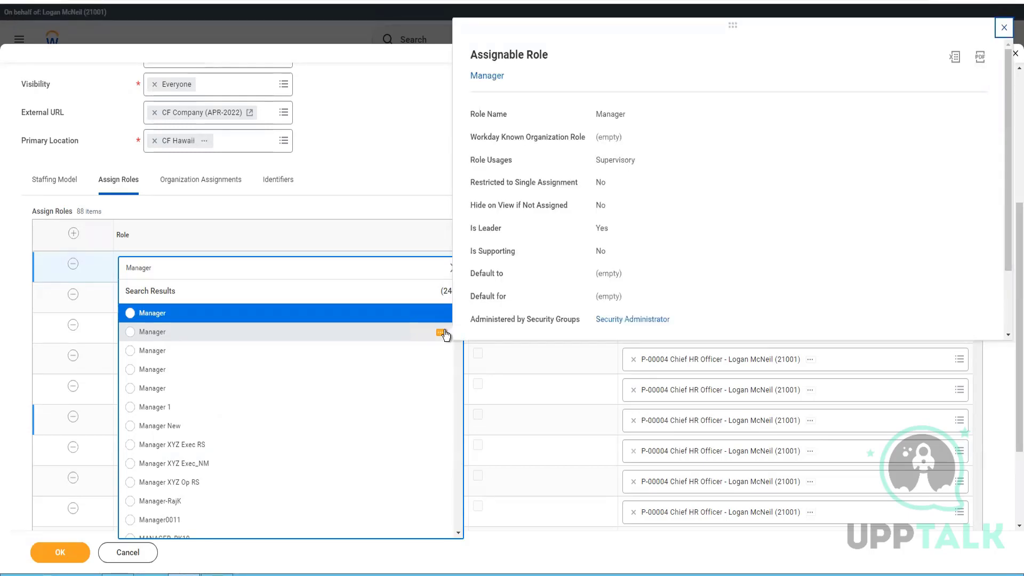
{"action": "left_click", "coordinate": [442, 351]}
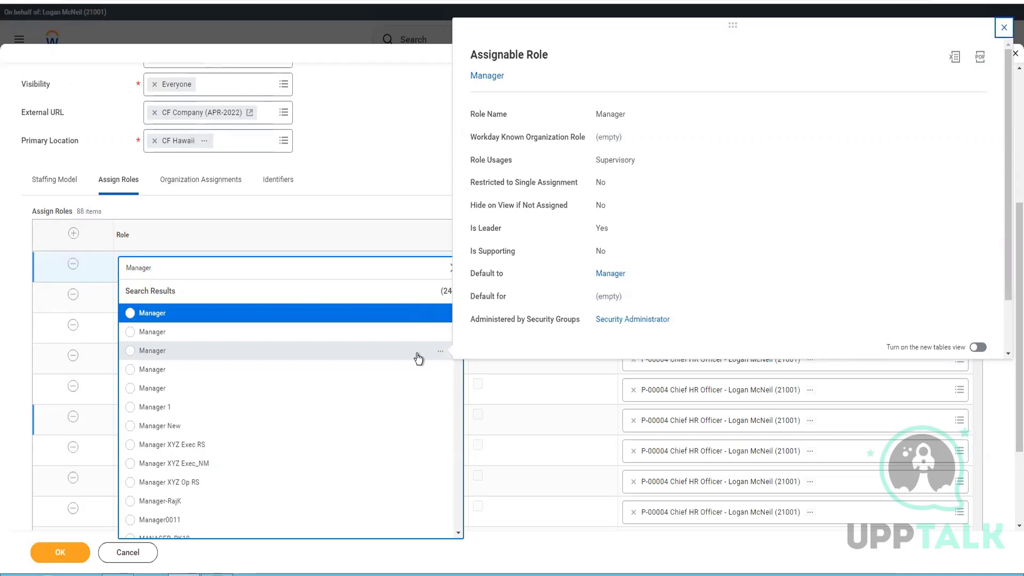
{"action": "left_click", "coordinate": [271, 352]}
Step: Set the second role row to HR Partner
{"action": "left_click", "coordinate": [185, 306]}
{"action": "type", "text": "Hr Partner"}
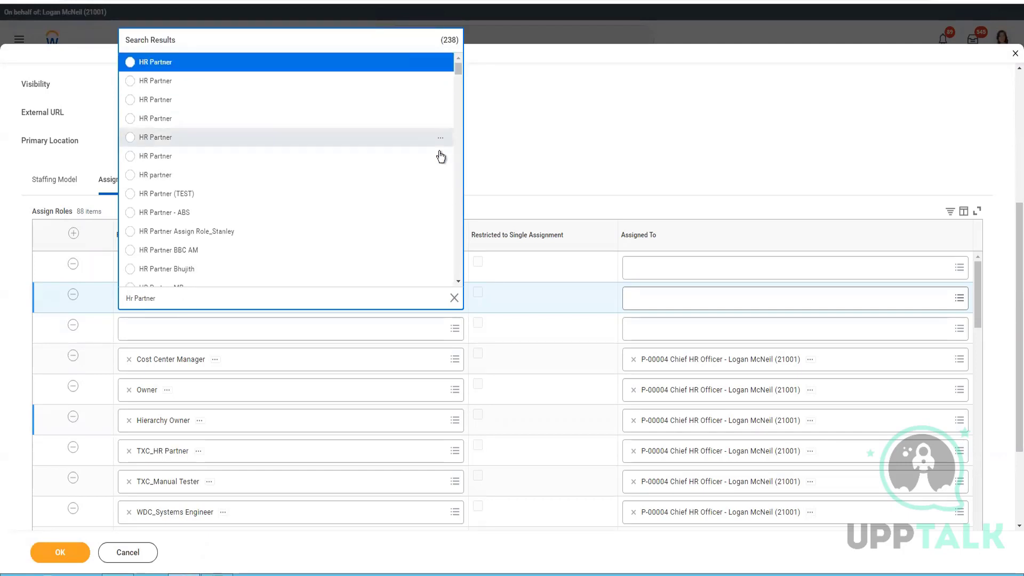
{"action": "left_click", "coordinate": [440, 158]}
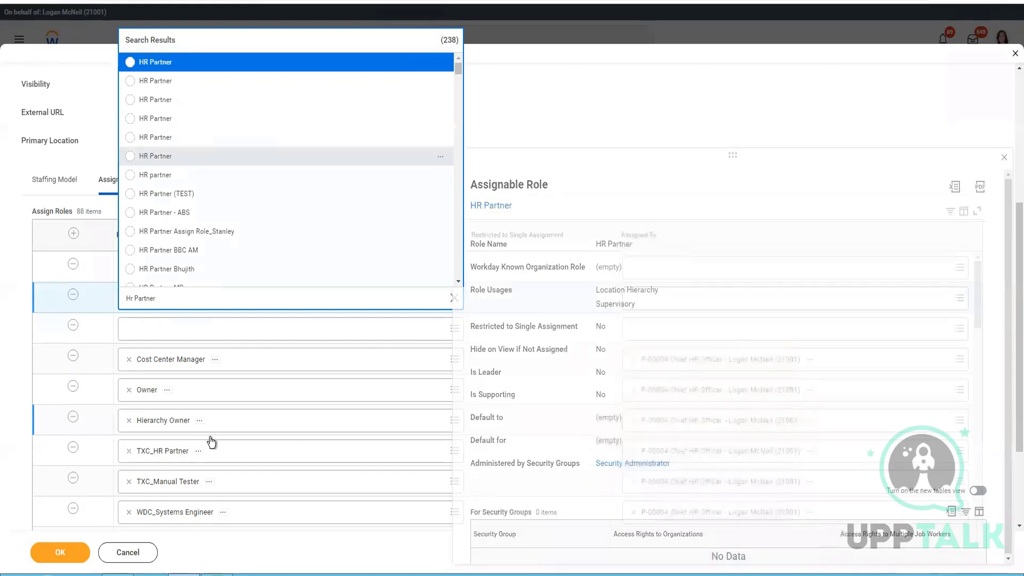
{"action": "key", "text": "Return"}
Step: Search roles for 'Comp Partner' in the third row's Role prompt
{"action": "left_click", "coordinate": [594, 334]}
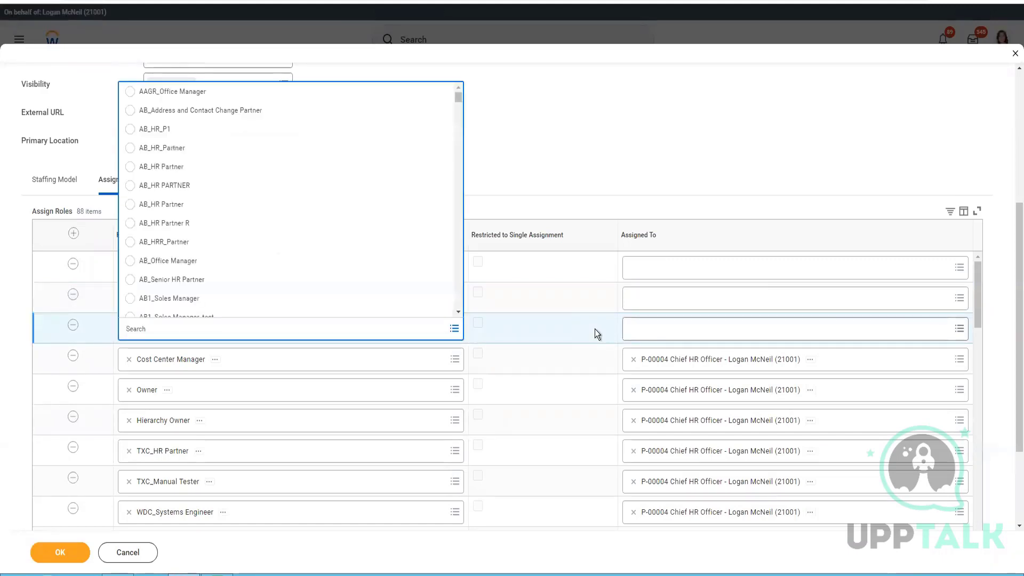
{"action": "type", "text": "Comp Partner"}
{"action": "key", "text": "Return"}
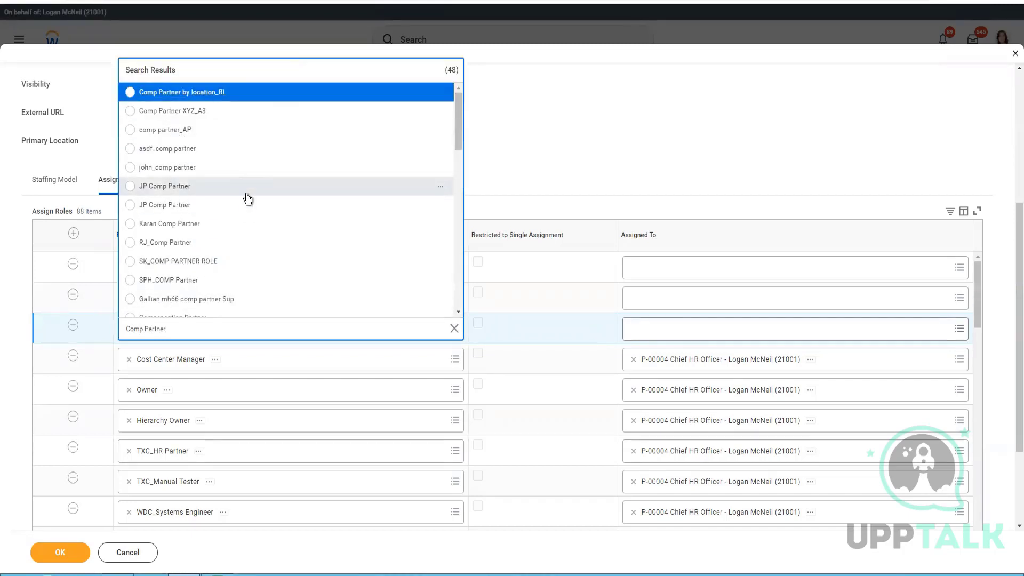
{"action": "scroll", "coordinate": [245, 194], "scroll_direction": "down", "scroll_amount": 5}
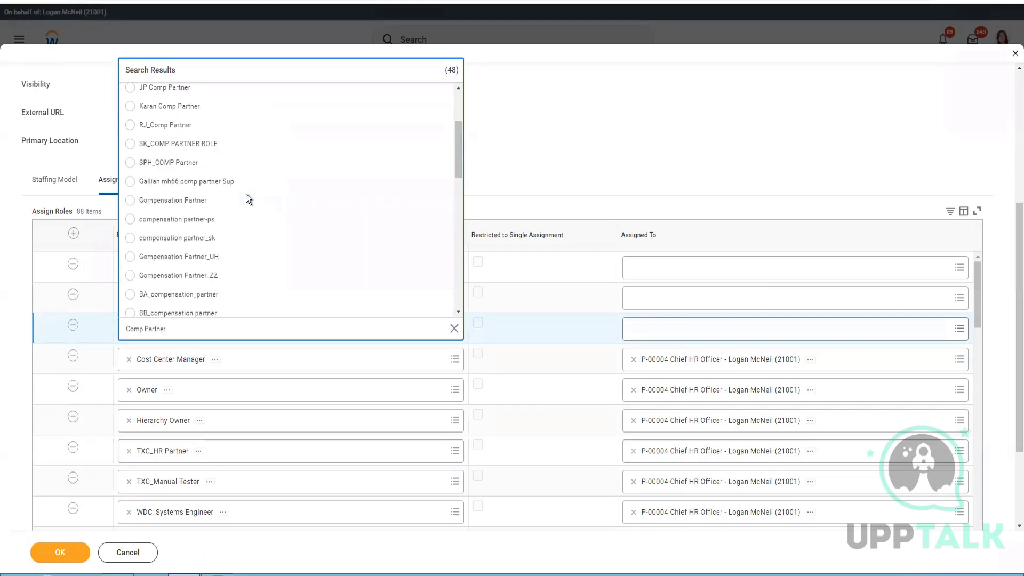
{"action": "scroll", "coordinate": [217, 214], "scroll_direction": "up", "scroll_amount": 3}
Step: Make the third row Compensation Partner and assign P-00004 Chief HR Officer to Manager
{"action": "left_click", "coordinate": [185, 202]}
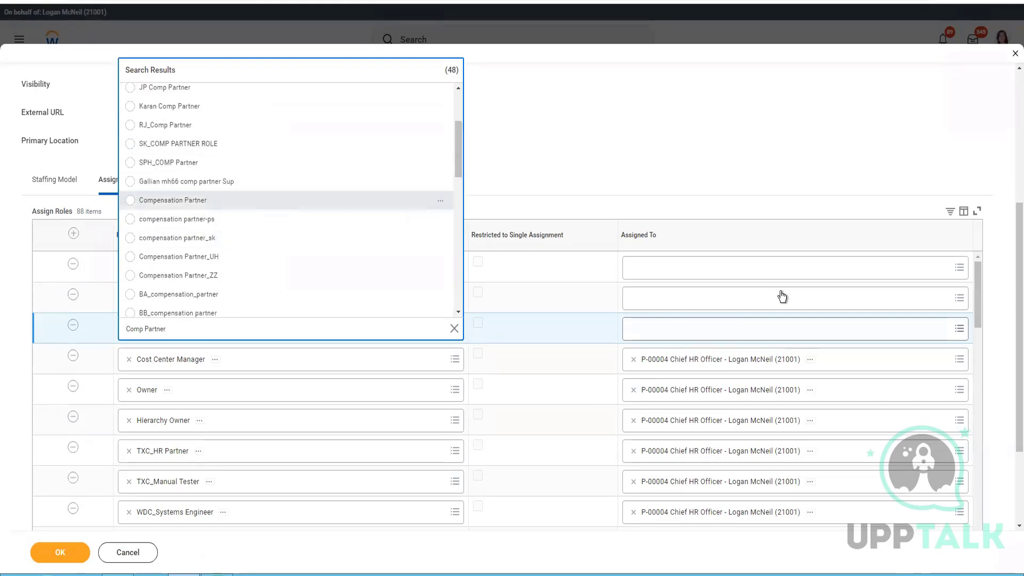
{"action": "left_click", "coordinate": [654, 268]}
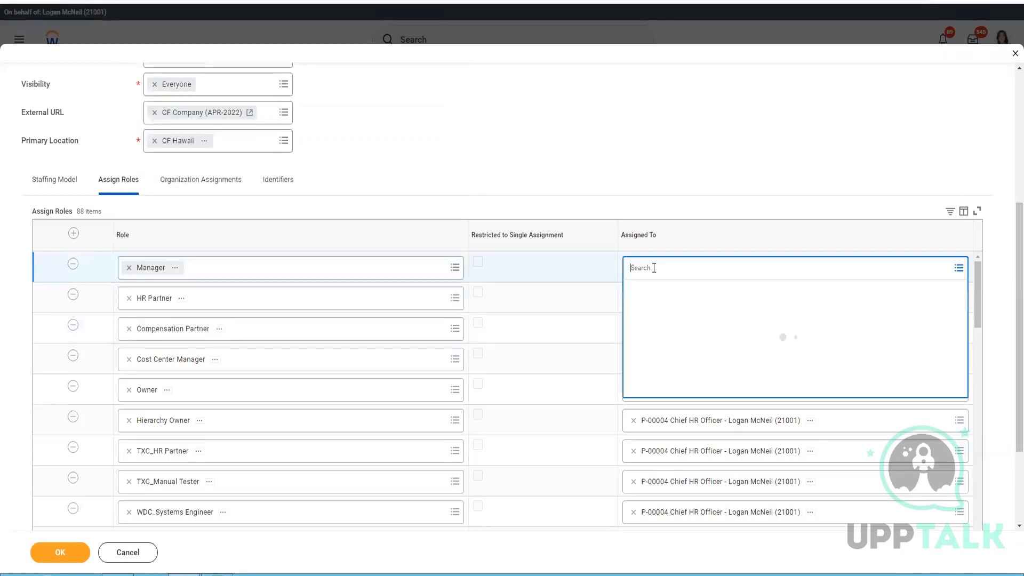
{"action": "type", "text": "Logan"}
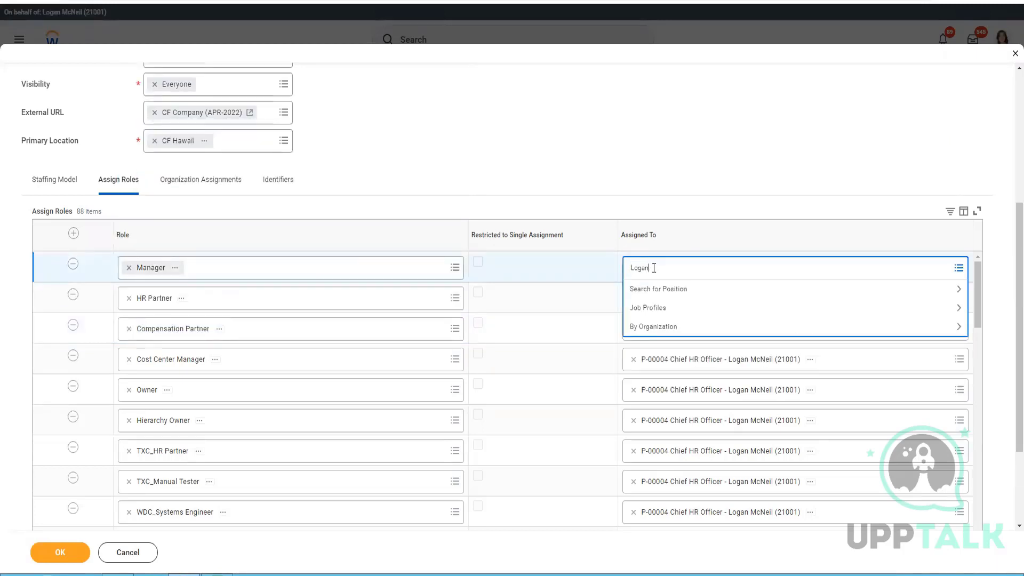
{"action": "key", "text": "Return"}
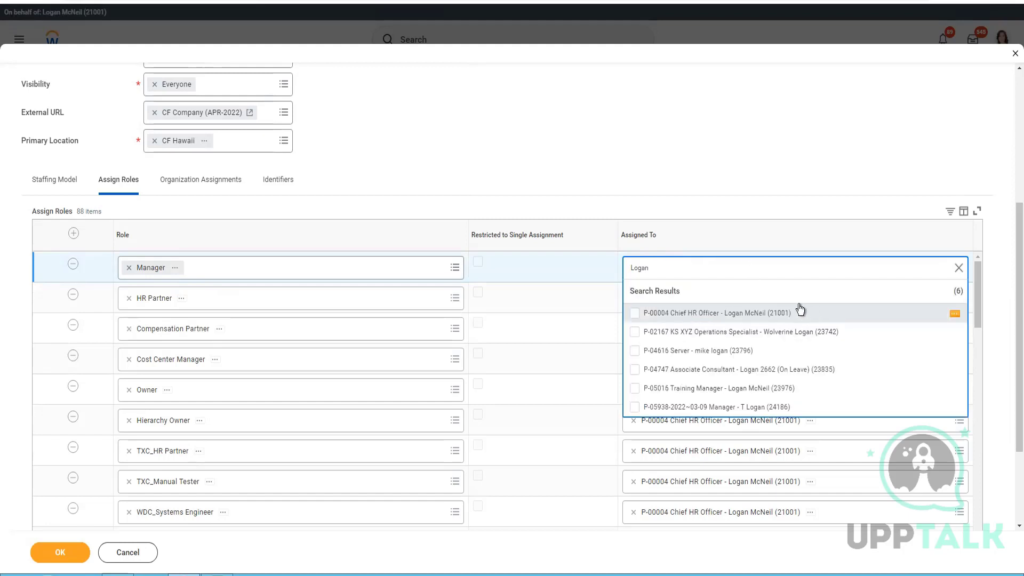
{"action": "left_click", "coordinate": [766, 313]}
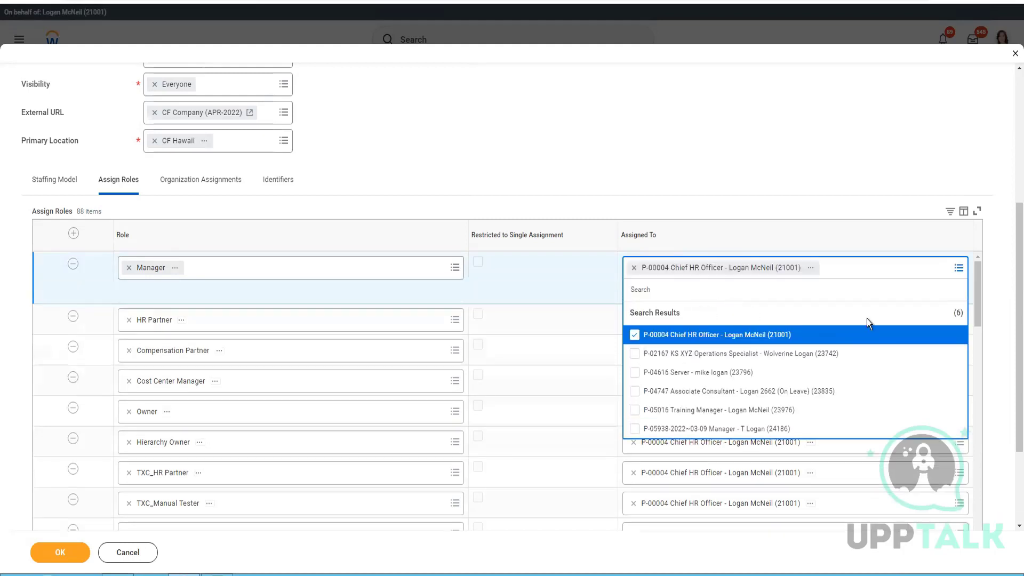
{"action": "left_click", "coordinate": [811, 267]}
{"action": "left_click", "coordinate": [827, 145]}
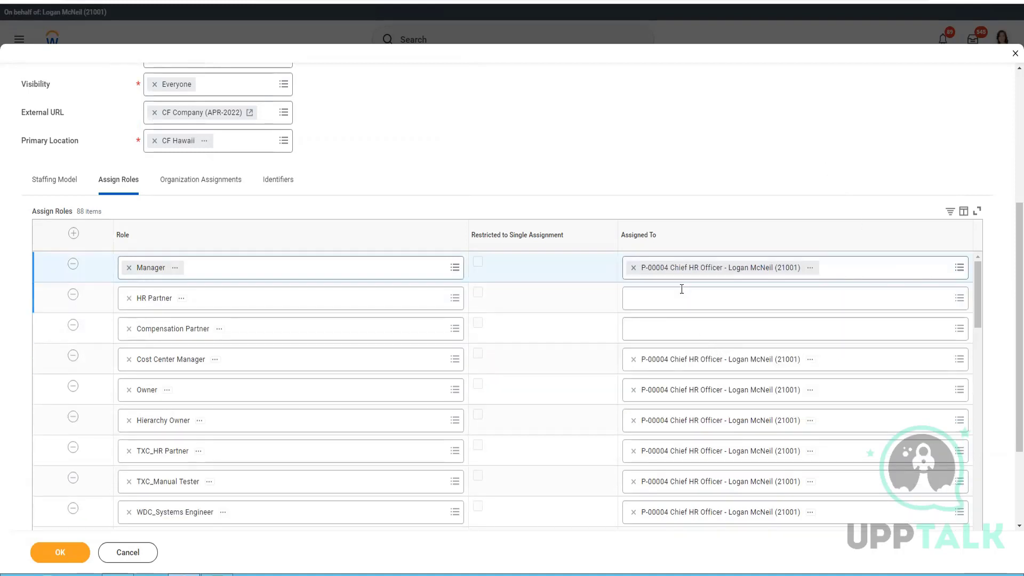
Step: Assign the P-00004 Chief HR Officer position to HR Partner and Compensation Partner
{"action": "left_click", "coordinate": [682, 294]}
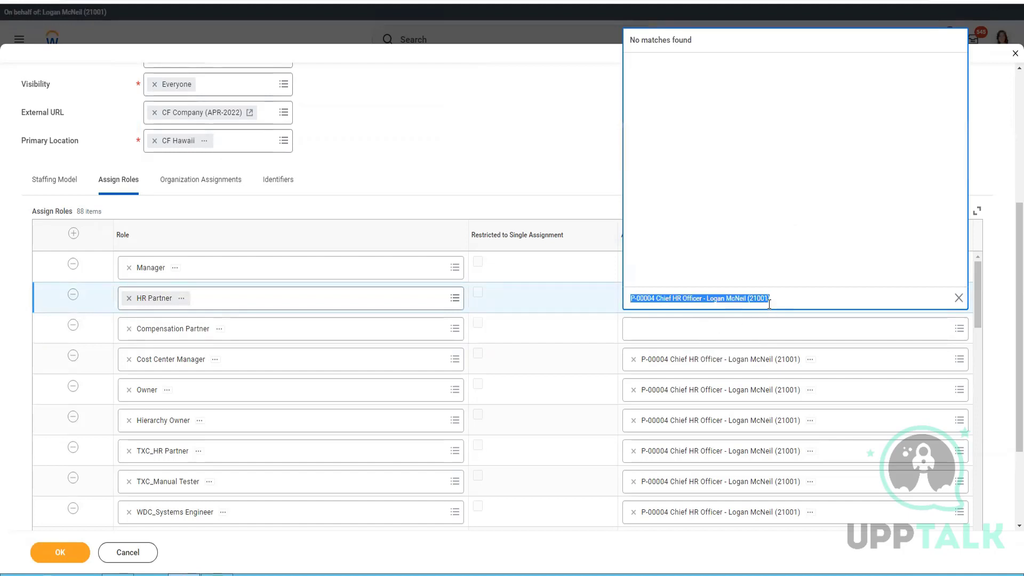
{"action": "type", "text": "logan mc"}
{"action": "key", "text": "Return"}
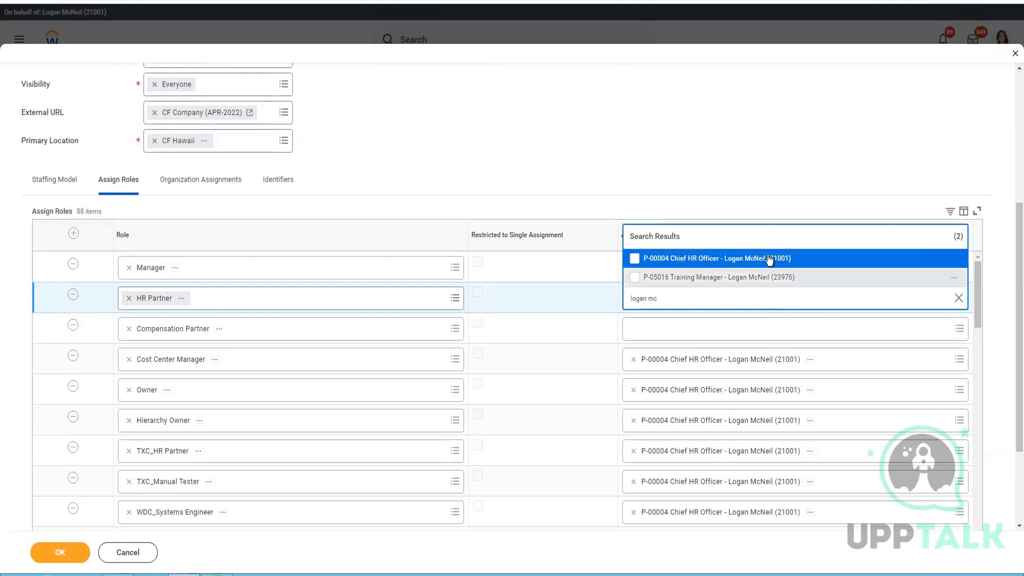
{"action": "left_click", "coordinate": [768, 260]}
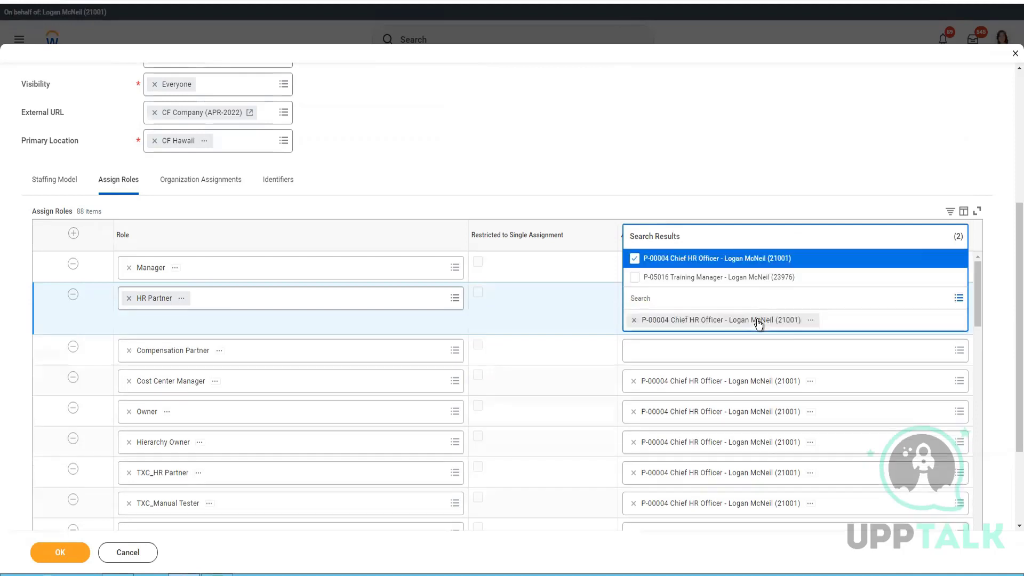
{"action": "left_click", "coordinate": [860, 356]}
{"action": "type", "text": "logan"}
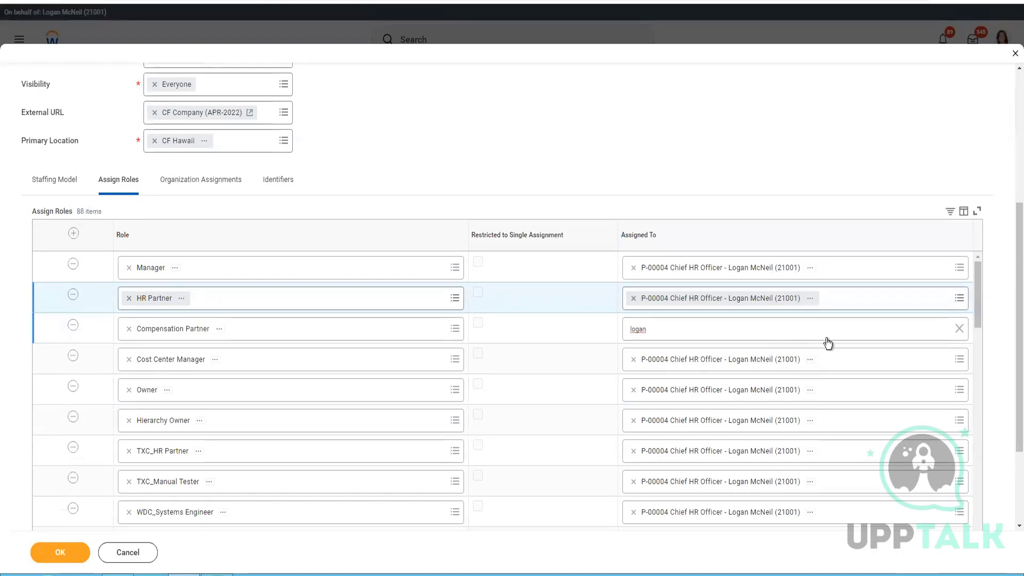
{"action": "key", "text": "Return"}
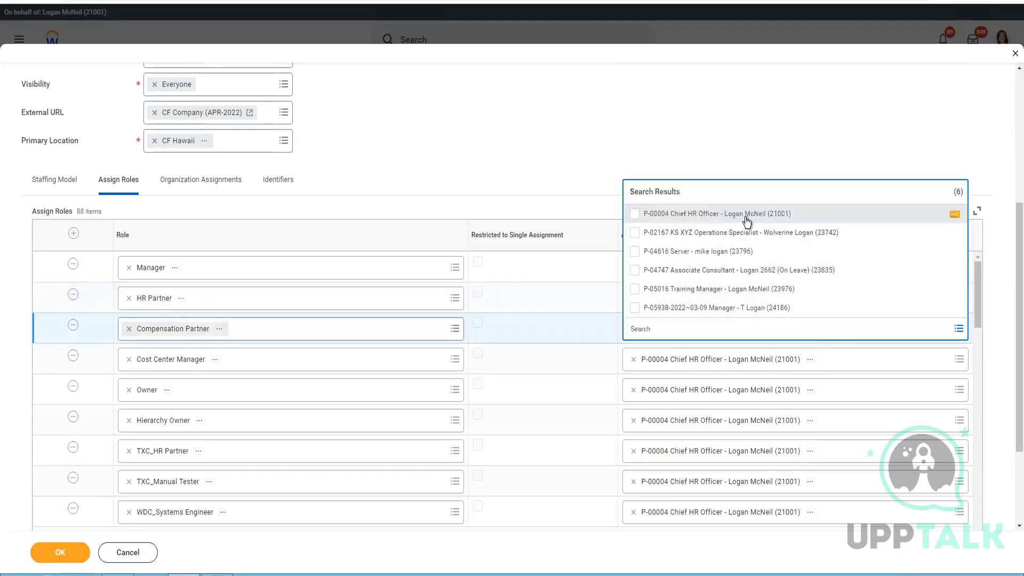
{"action": "left_click", "coordinate": [746, 221]}
{"action": "left_click", "coordinate": [514, 199]}
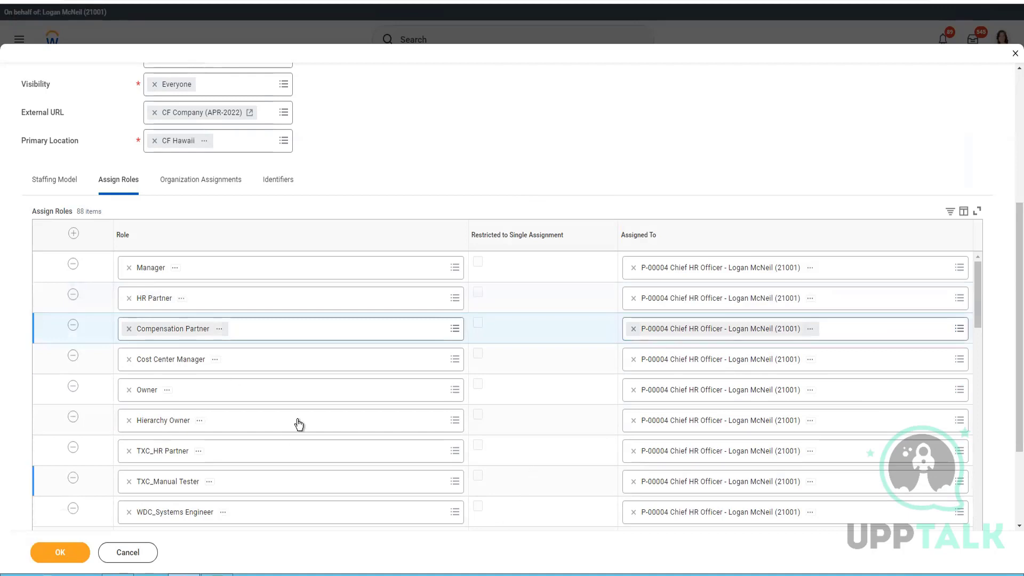
{"action": "scroll", "coordinate": [296, 413], "scroll_direction": "down", "scroll_amount": 15}
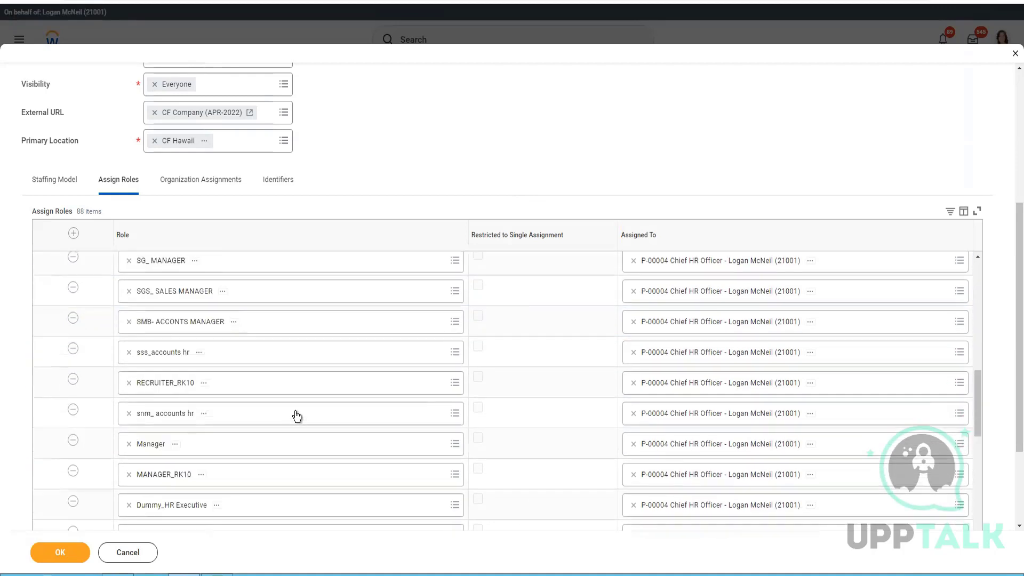
{"action": "scroll", "coordinate": [530, 417], "scroll_direction": "down", "scroll_amount": 5}
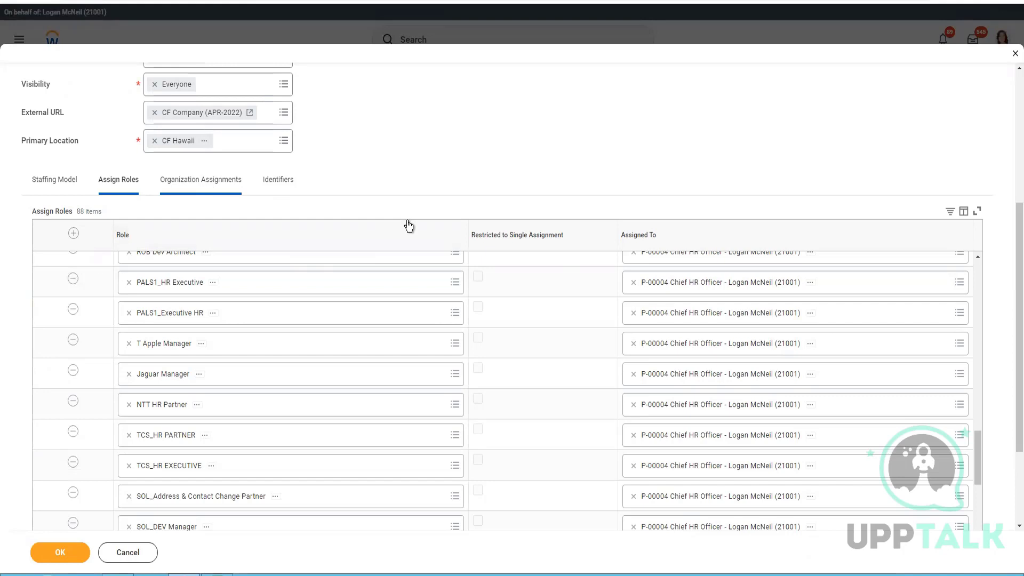
Step: Set the Company default organization to CF Company (APR-2022) under Organization Assignments
{"action": "left_click", "coordinate": [216, 188]}
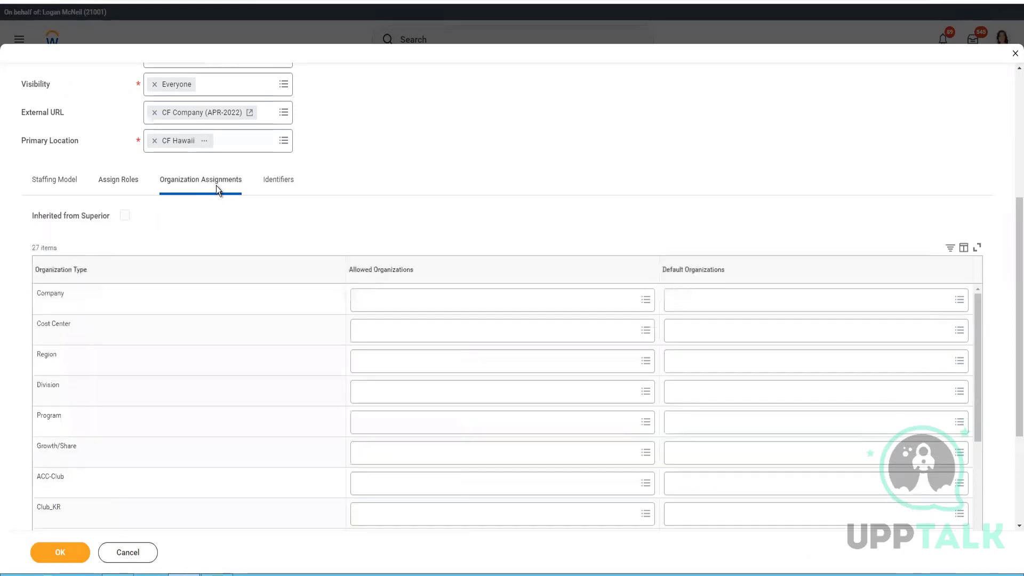
{"action": "left_click", "coordinate": [711, 302]}
{"action": "type", "text": "CF APR"}
{"action": "key", "text": "Return"}
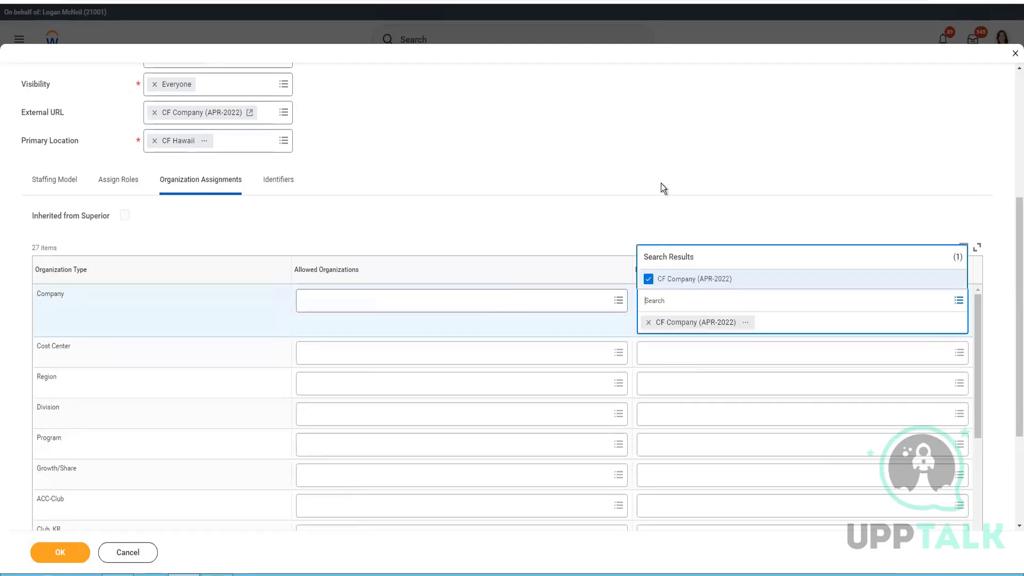
{"action": "left_click", "coordinate": [65, 288]}
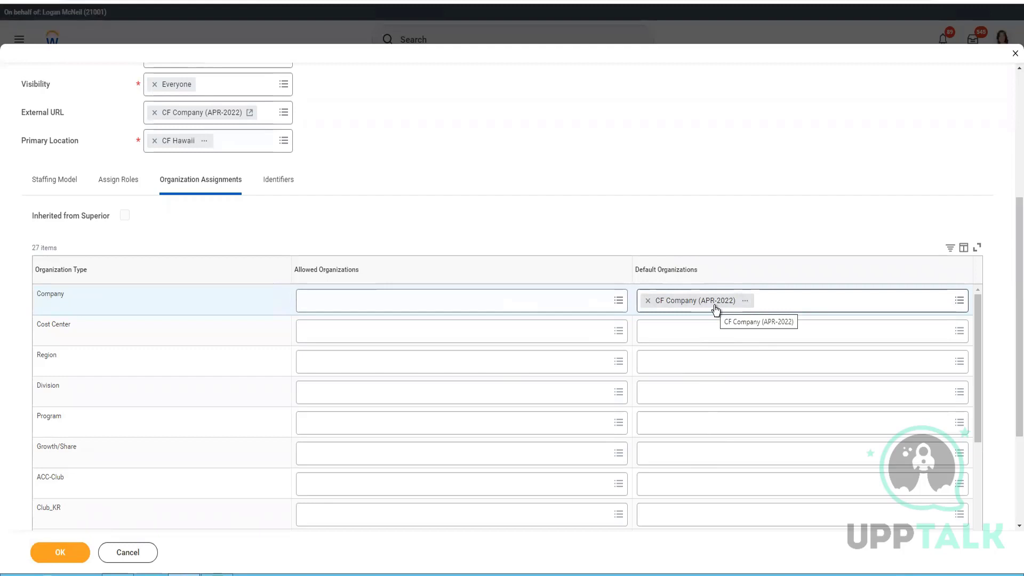
{"action": "left_click", "coordinate": [281, 178]}
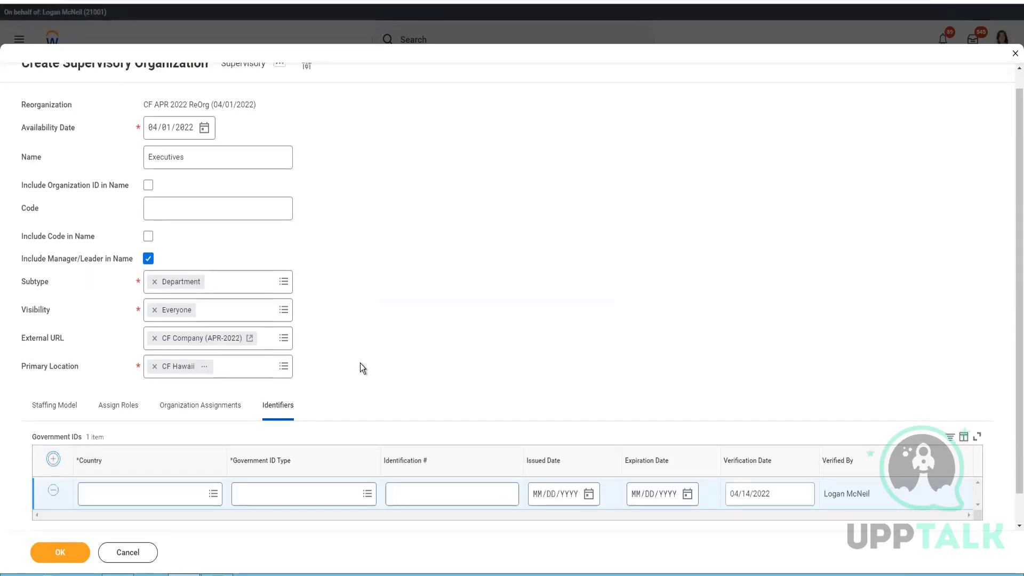
Step: Add a USA government ID of type Permanent Resident Alien card (Form I-151) with its number
{"action": "scroll", "coordinate": [520, 351], "scroll_direction": "down", "scroll_amount": 1}
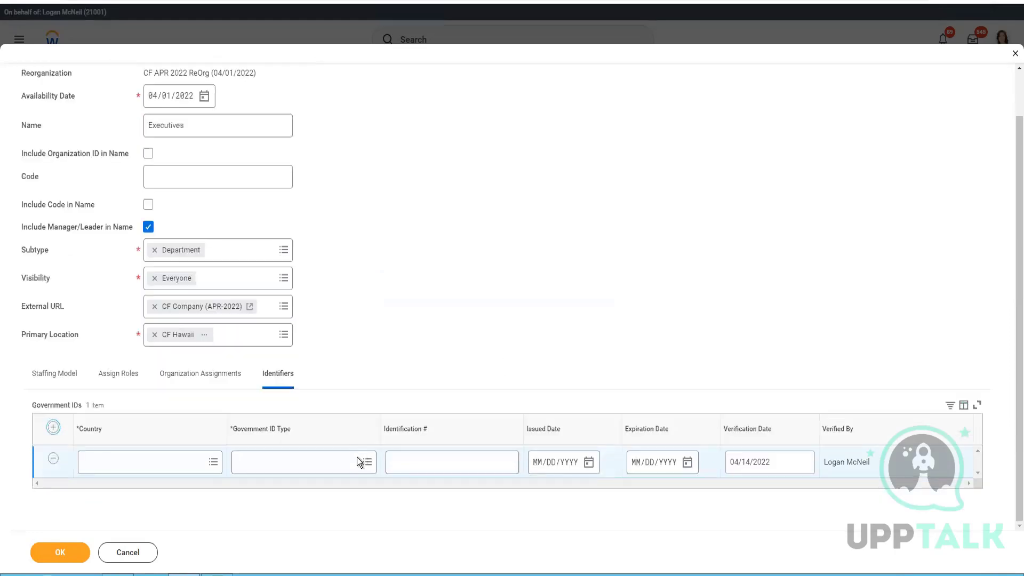
{"action": "left_click", "coordinate": [179, 468]}
{"action": "type", "text": "usa"}
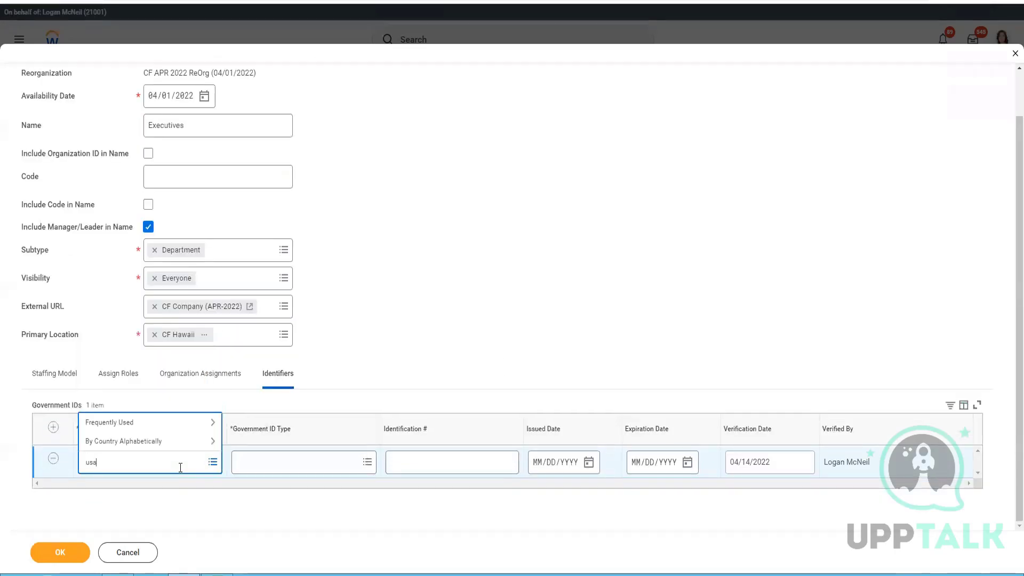
{"action": "left_click", "coordinate": [277, 467]}
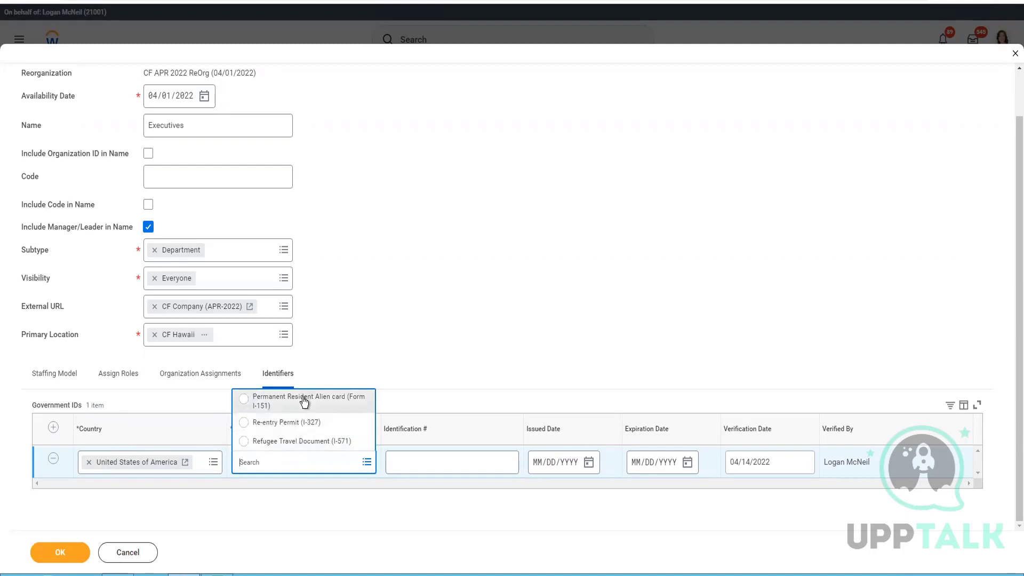
{"action": "left_click", "coordinate": [304, 402]}
{"action": "left_click", "coordinate": [440, 457]}
{"action": "type", "text": "1234567"}
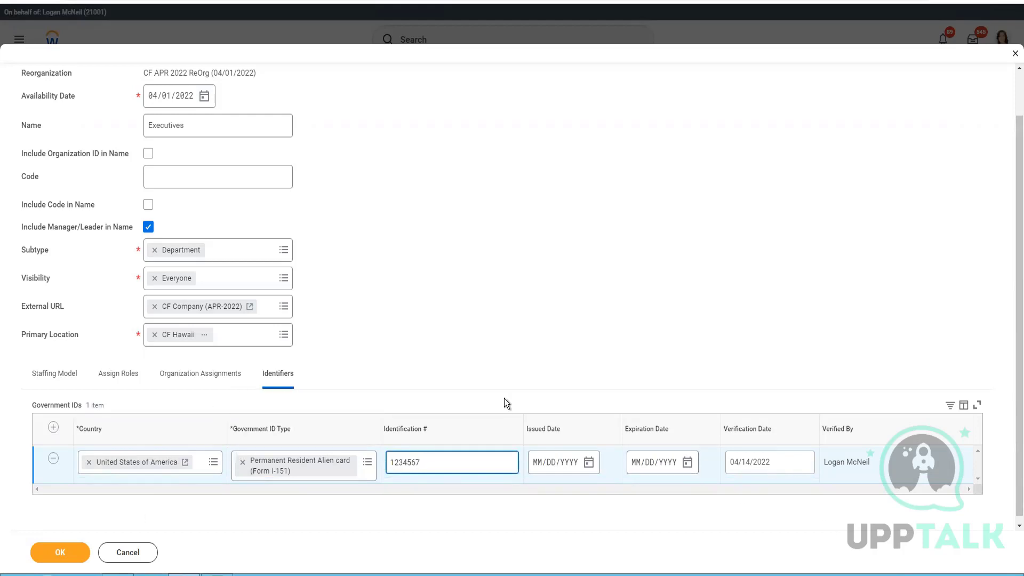
{"action": "scroll", "coordinate": [442, 367], "scroll_direction": "up", "scroll_amount": 2}
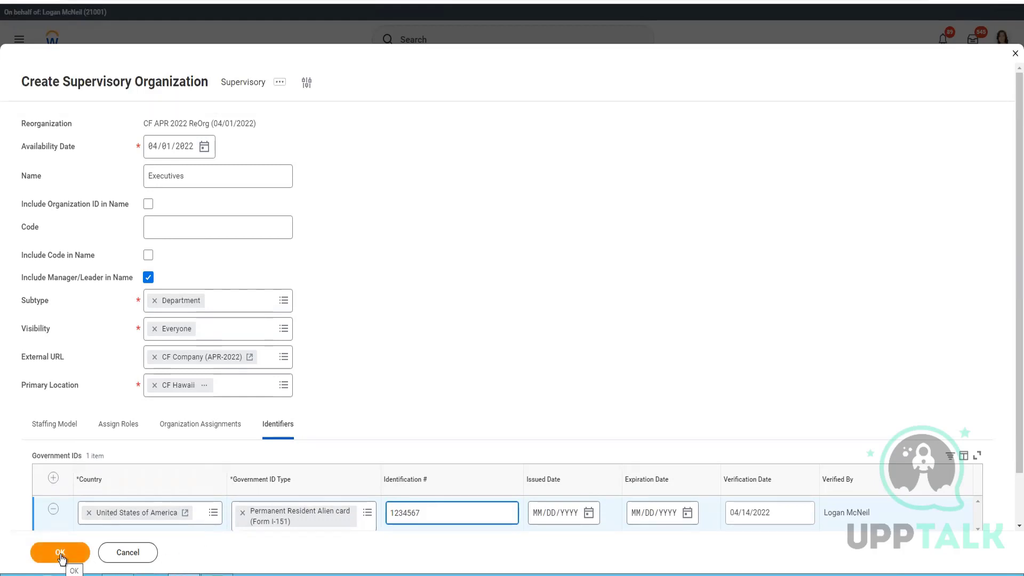
Step: Append a capital 'S' to the organization name and submit it
{"action": "left_click", "coordinate": [240, 181]}
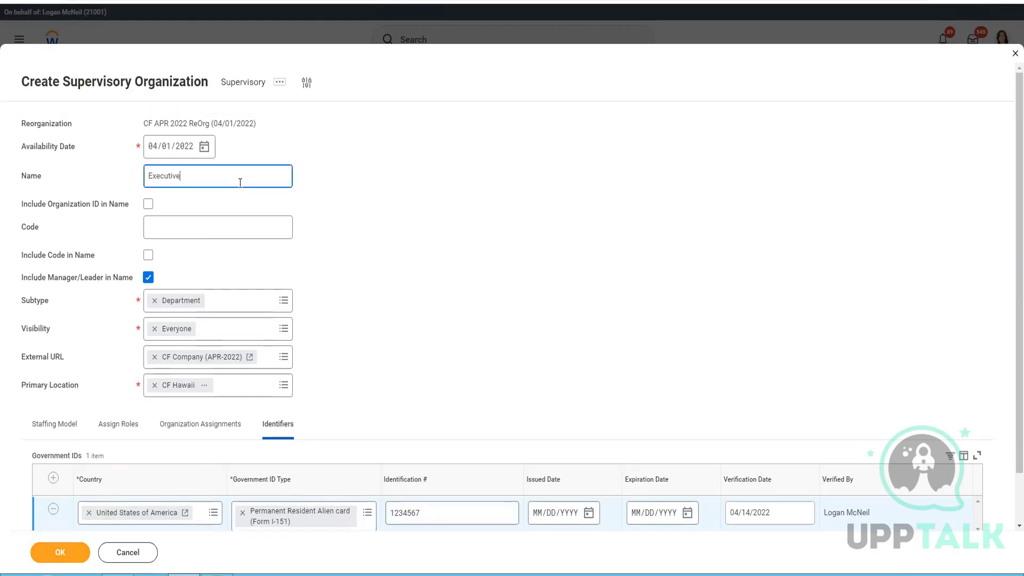
{"action": "type", "text": "S"}
{"action": "left_click", "coordinate": [306, 431]}
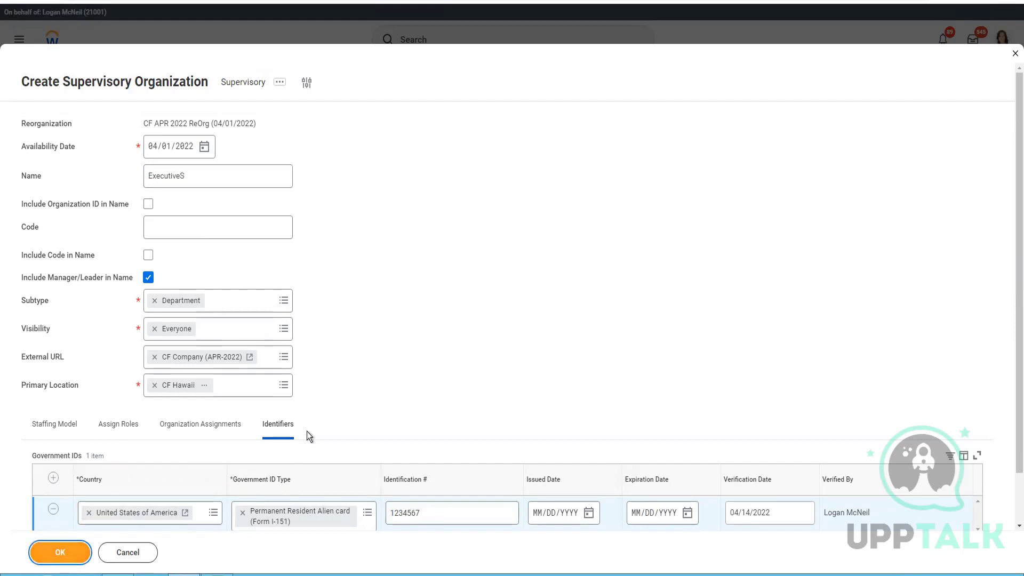
{"action": "key", "text": "Return"}
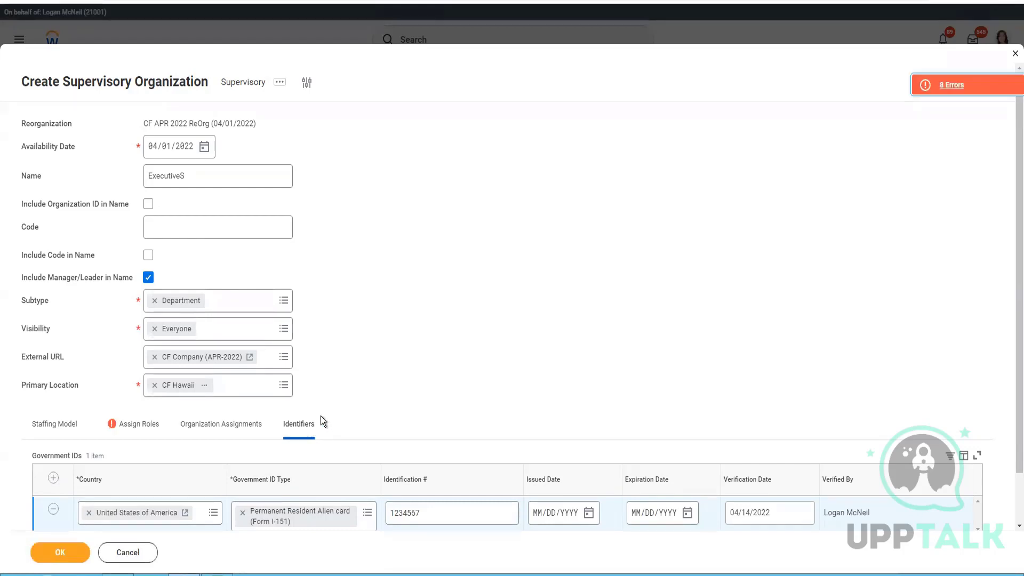
Step: List the 8 role-assignment errors affecting rows 7, 58 and 76
{"action": "left_click", "coordinate": [144, 427]}
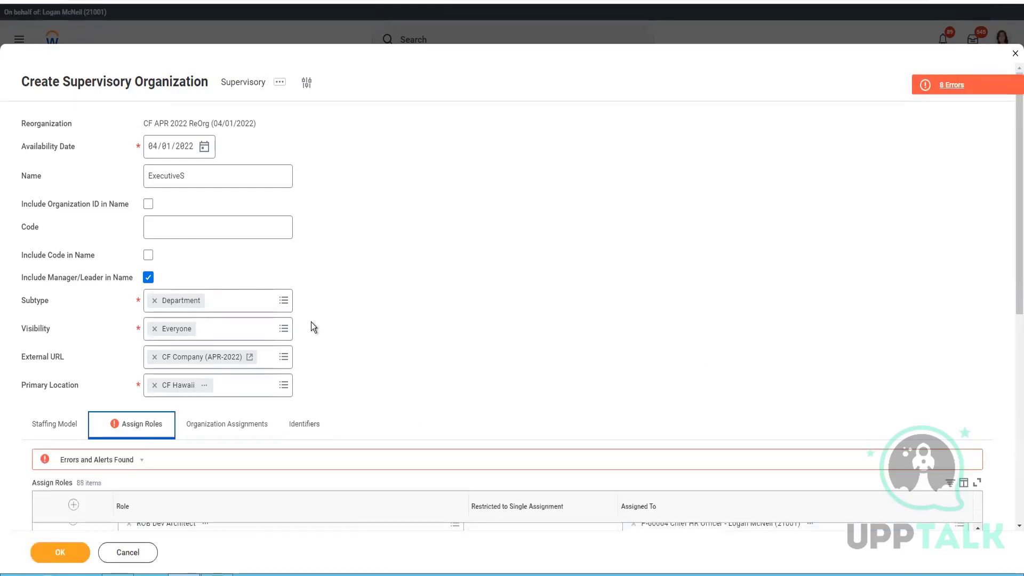
{"action": "scroll", "coordinate": [421, 299], "scroll_direction": "down", "scroll_amount": 5}
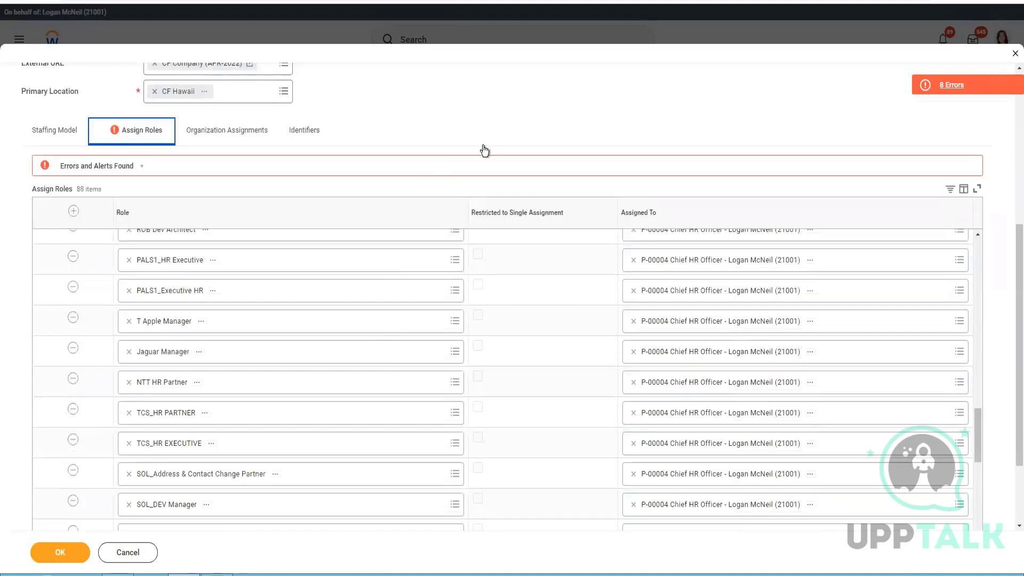
{"action": "left_click", "coordinate": [951, 87]}
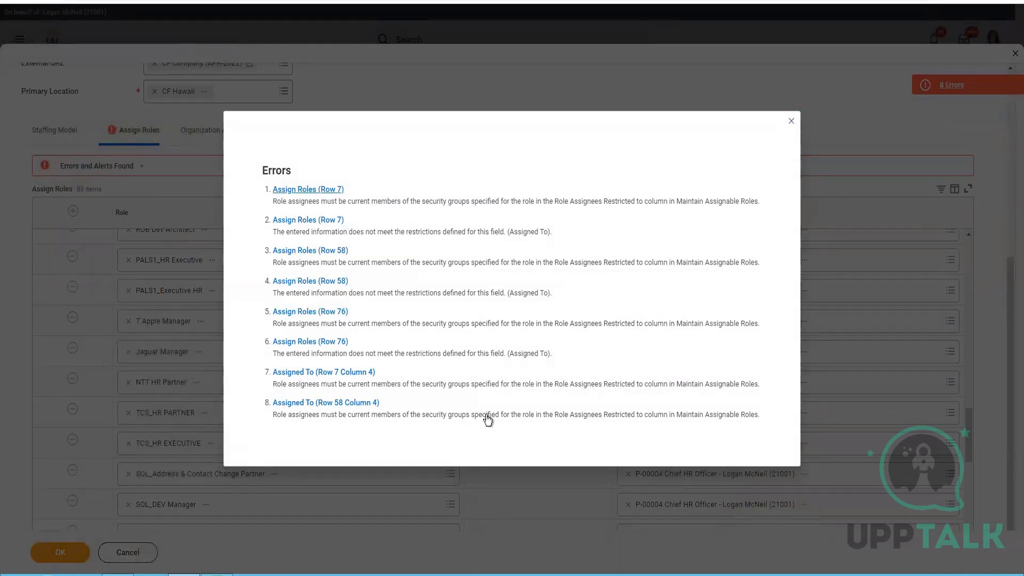
Step: Delete the failing TXC_HR Partner row, resubmit, and jump to Manager0011 in row 57
{"action": "left_click", "coordinate": [306, 189]}
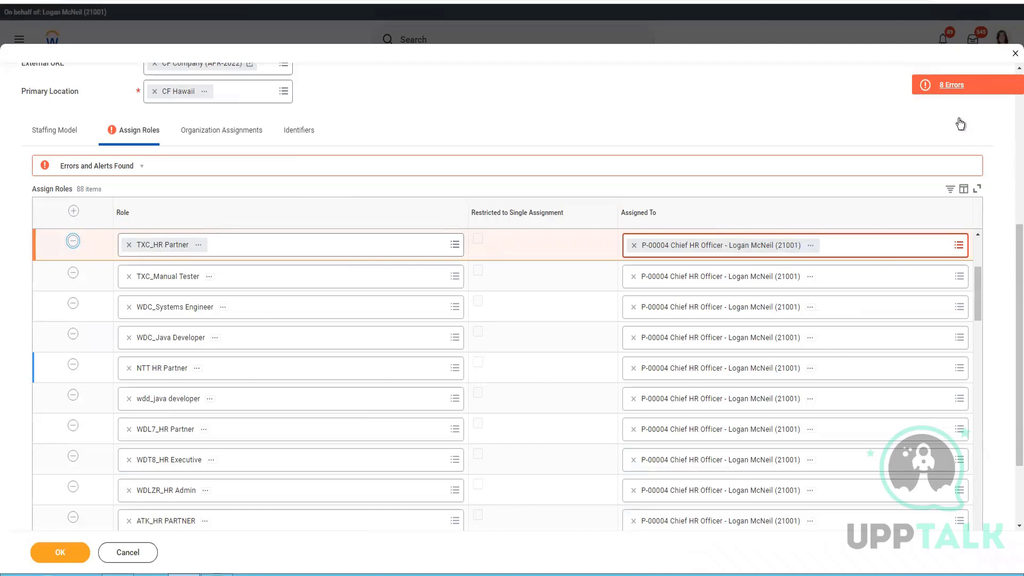
{"action": "left_click", "coordinate": [73, 241]}
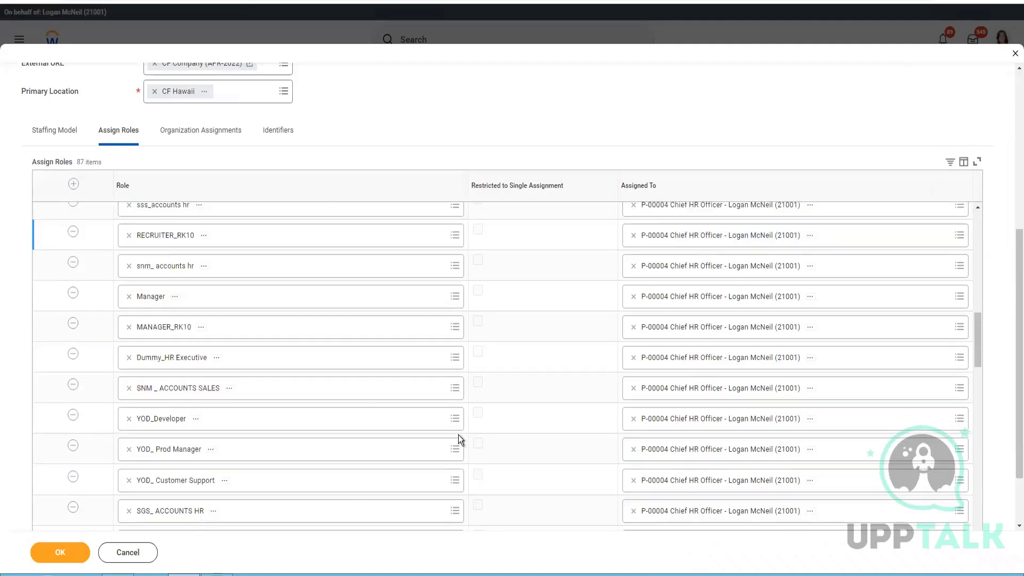
{"action": "left_click", "coordinate": [73, 557]}
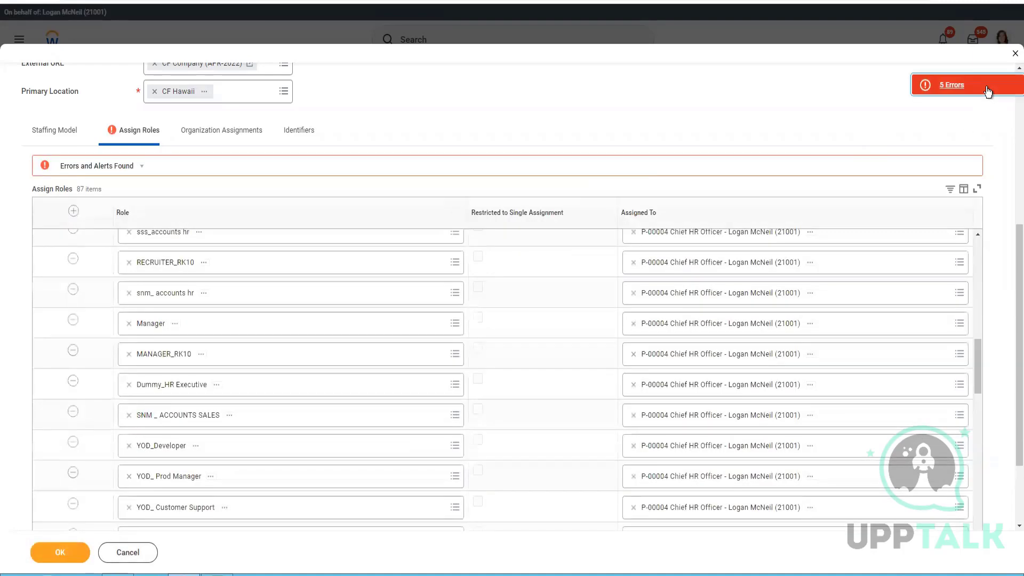
{"action": "left_click", "coordinate": [987, 87]}
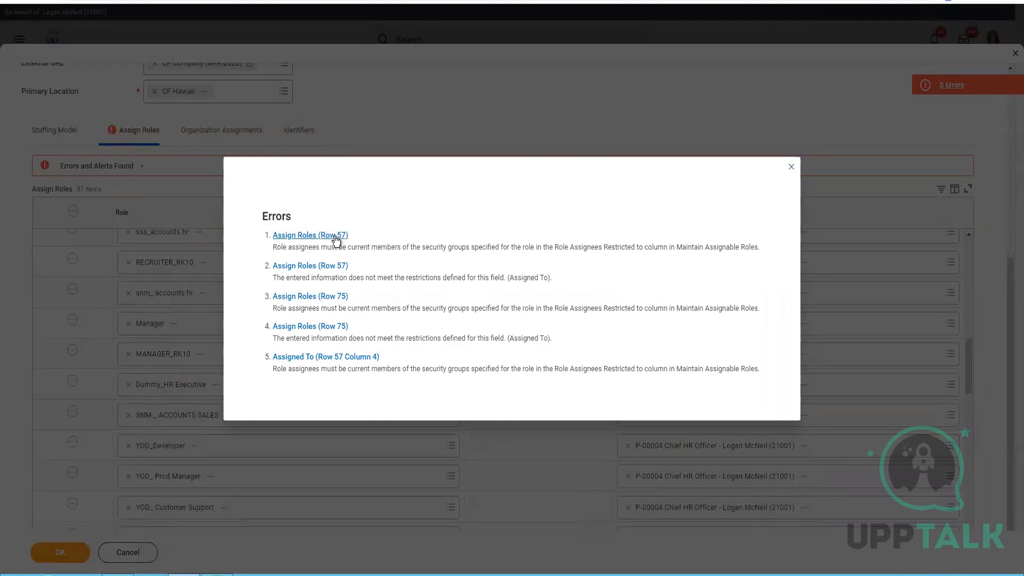
{"action": "left_click", "coordinate": [335, 236]}
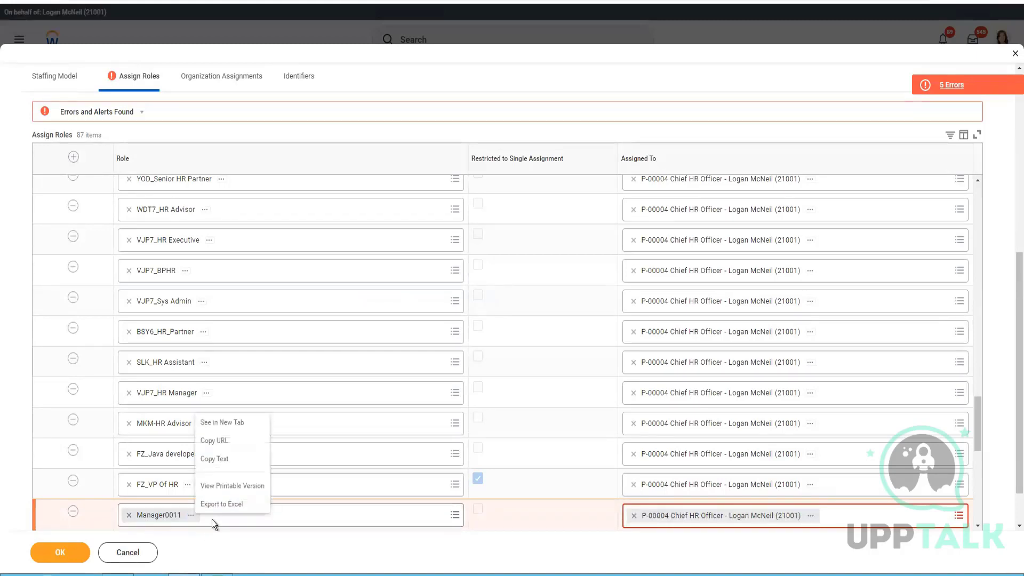
Step: Record the Manager0011 role name in Notepad and resubmit the organization
{"action": "left_click", "coordinate": [221, 460]}
{"action": "left_click", "coordinate": [149, 575]}
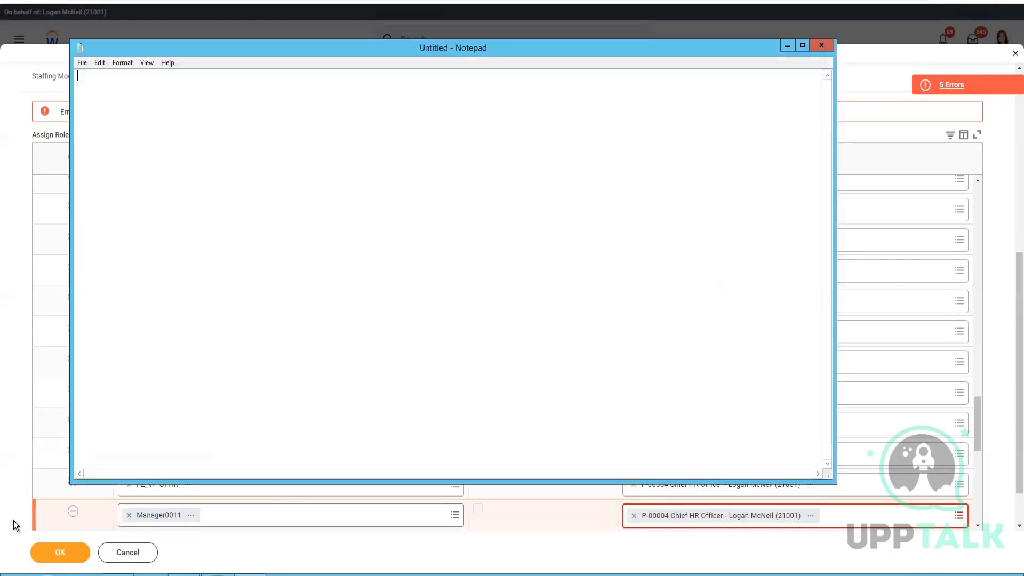
{"action": "key", "text": "ctrl+v"}
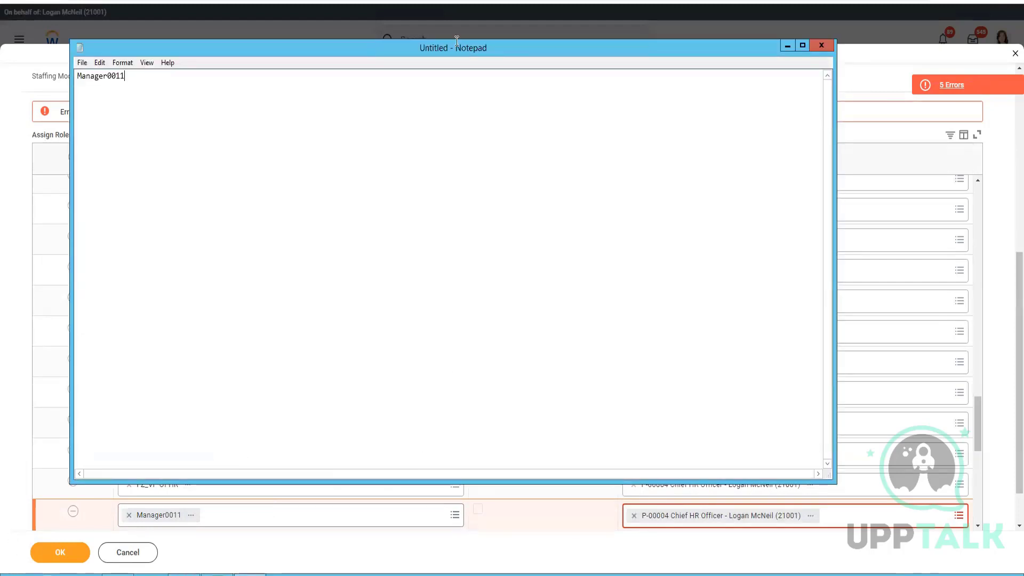
{"action": "left_click", "coordinate": [898, 59]}
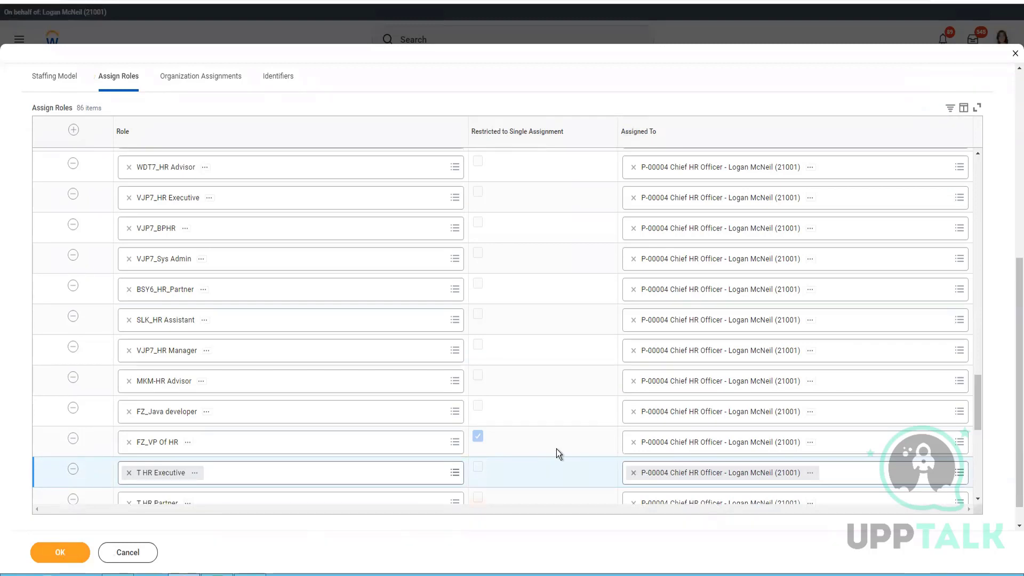
{"action": "left_click", "coordinate": [60, 552]}
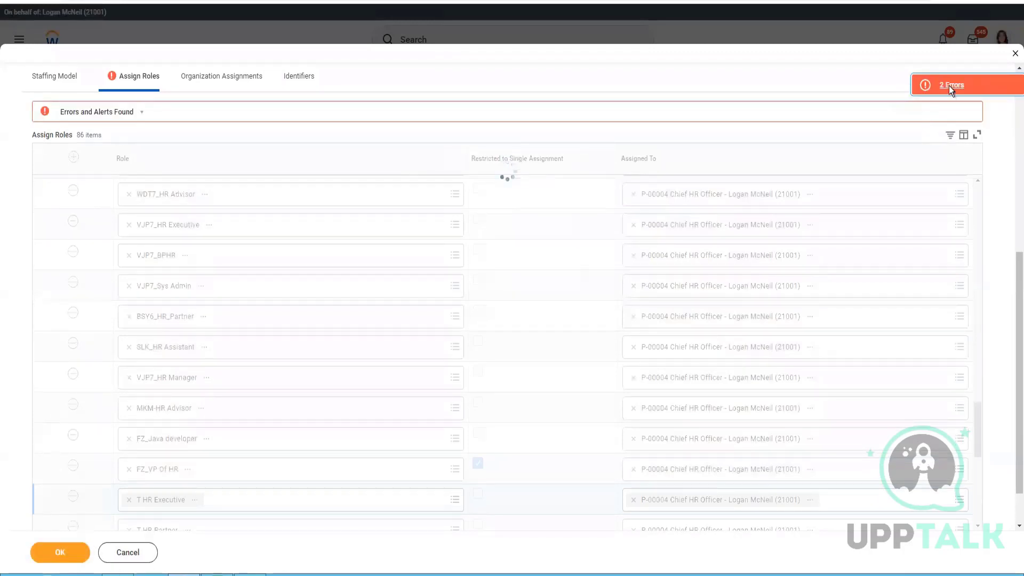
{"action": "left_click", "coordinate": [949, 85]}
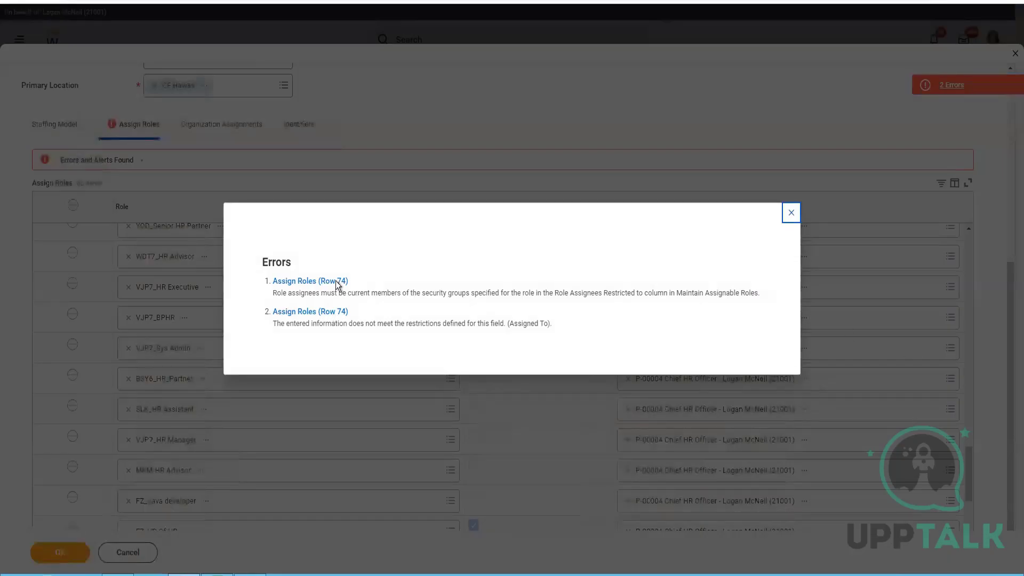
{"action": "key", "text": "Escape"}
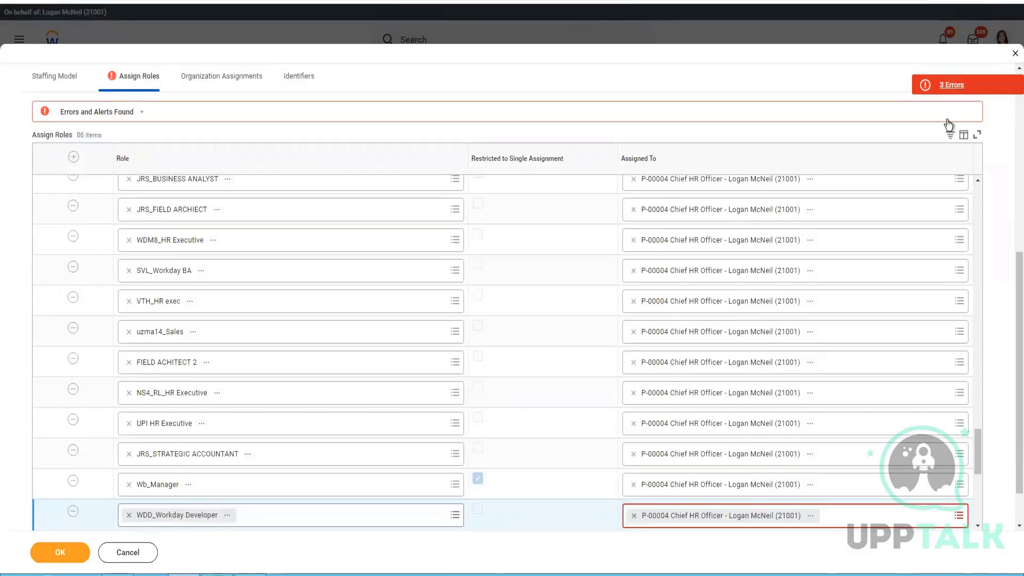
Step: Remove the WDD_Workday Developer role row, noting its name in Notepad
{"action": "right_click", "coordinate": [228, 515]}
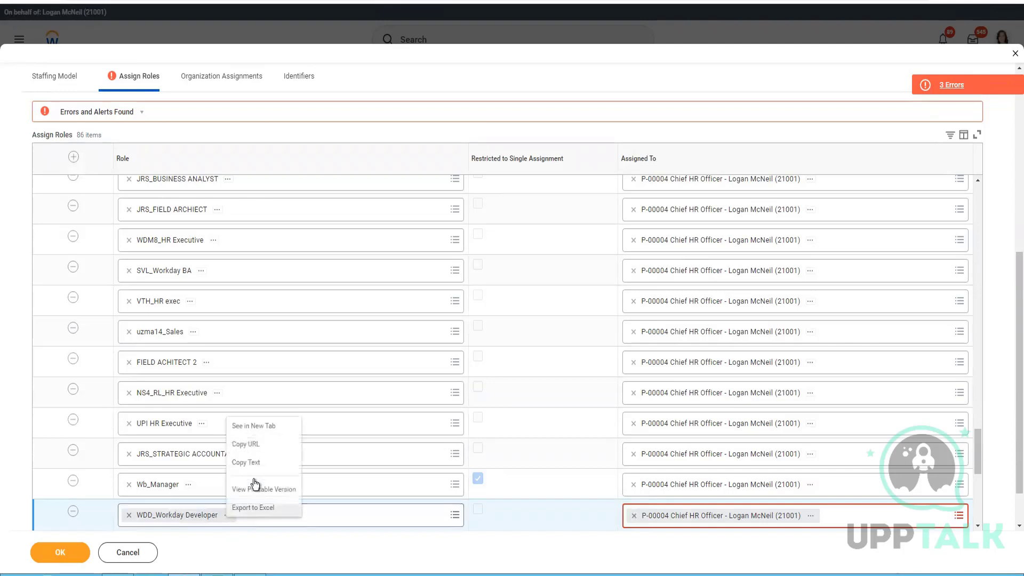
{"action": "left_click", "coordinate": [74, 513]}
{"action": "left_click", "coordinate": [72, 512]}
{"action": "key", "text": "alt+Tab"}
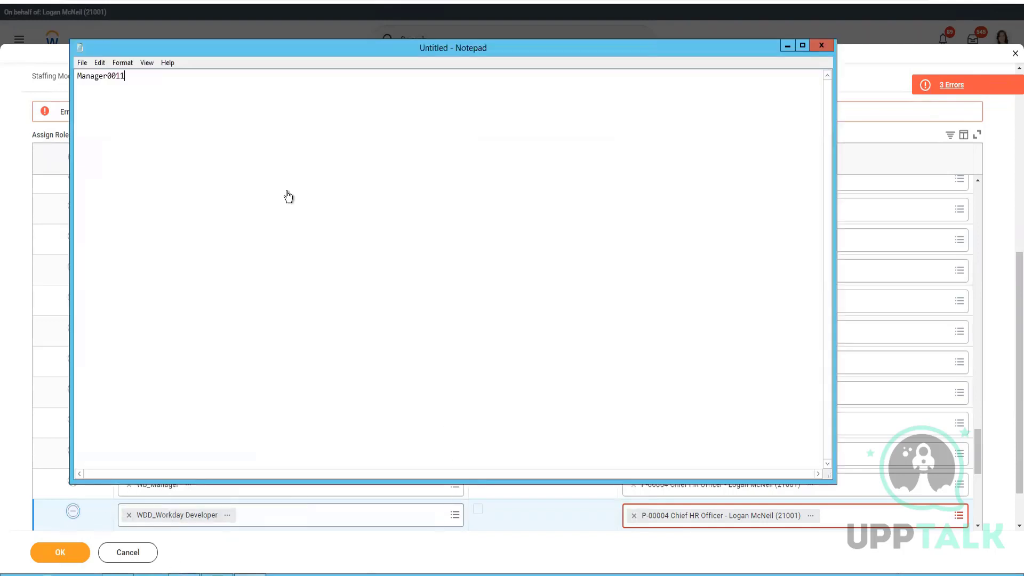
{"action": "key", "text": "ctrl+v"}
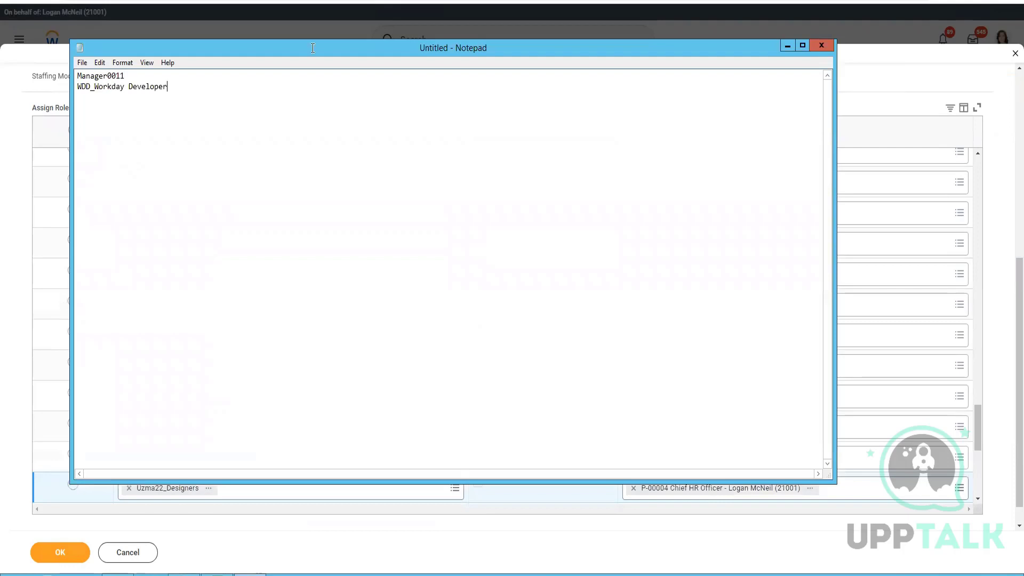
{"action": "key", "text": "alt+Tab"}
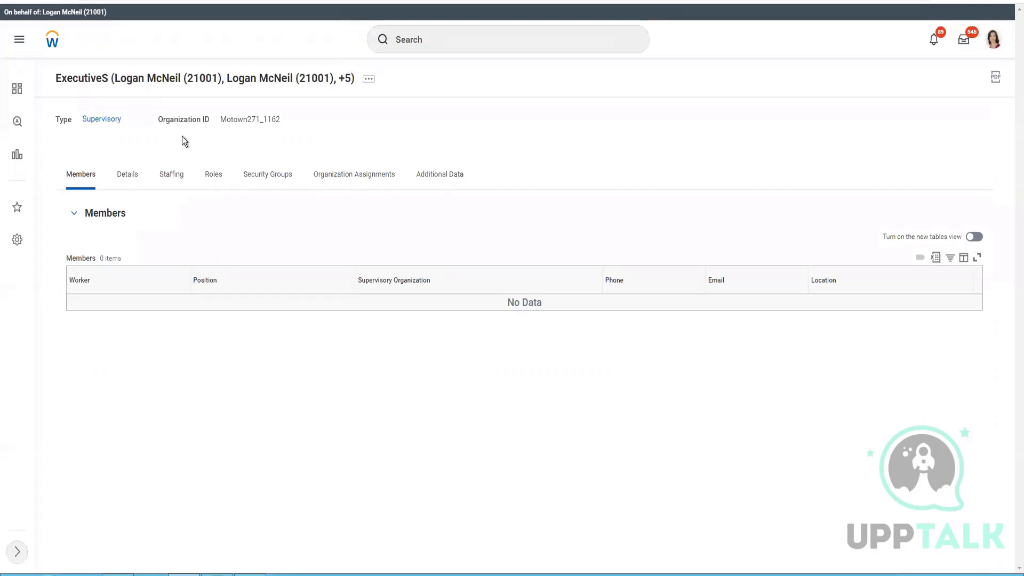
Step: Check the ExecutiveS org's Details, Staffing, Roles and Organization Assignments, then return to the Excel ReOrg sheet
{"action": "left_click", "coordinate": [272, 174]}
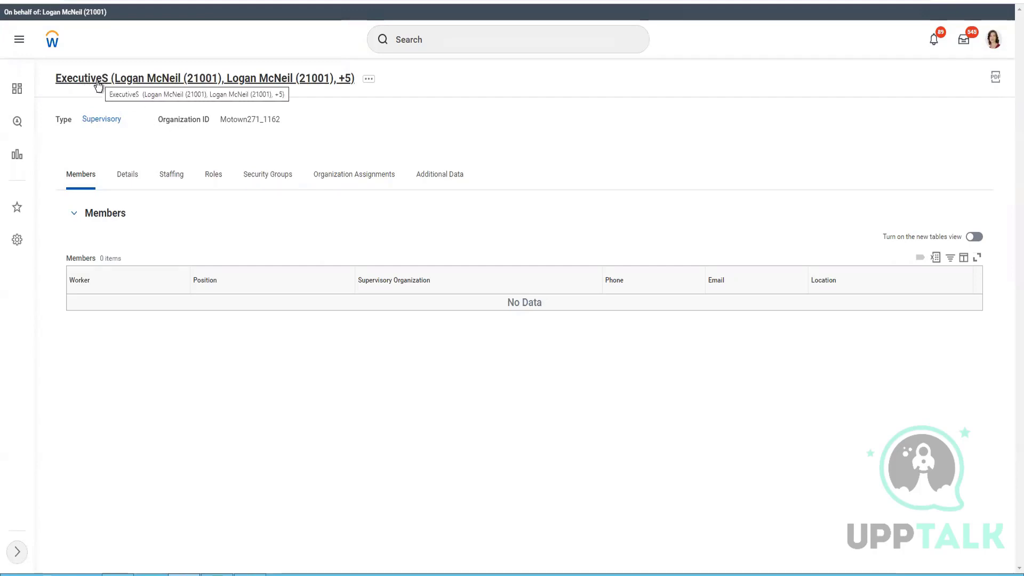
{"action": "left_click", "coordinate": [130, 177]}
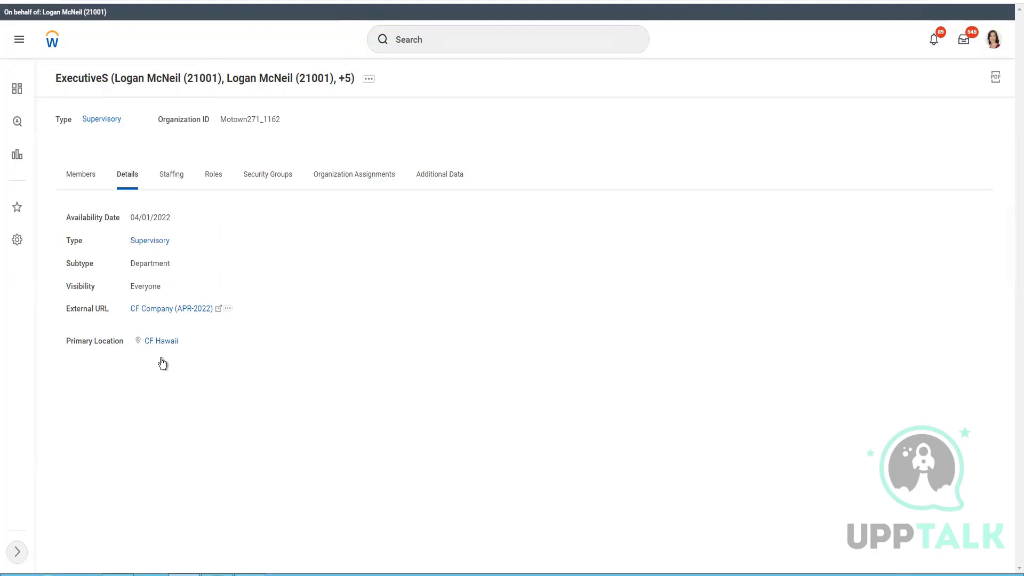
{"action": "left_click", "coordinate": [168, 177]}
{"action": "left_click_drag", "start_coordinate": [198, 219], "coordinate": [122, 217]}
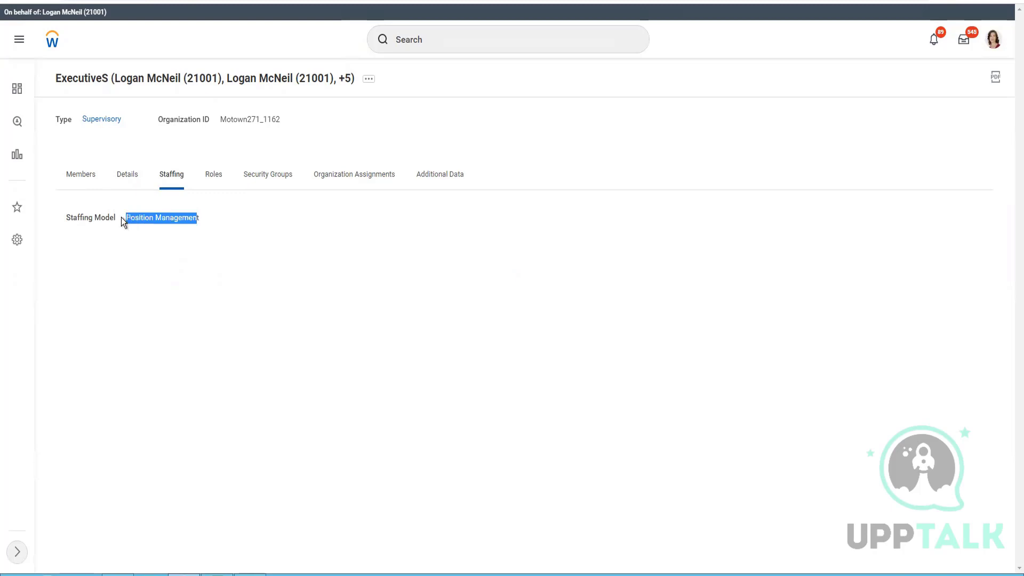
{"action": "left_click", "coordinate": [213, 181]}
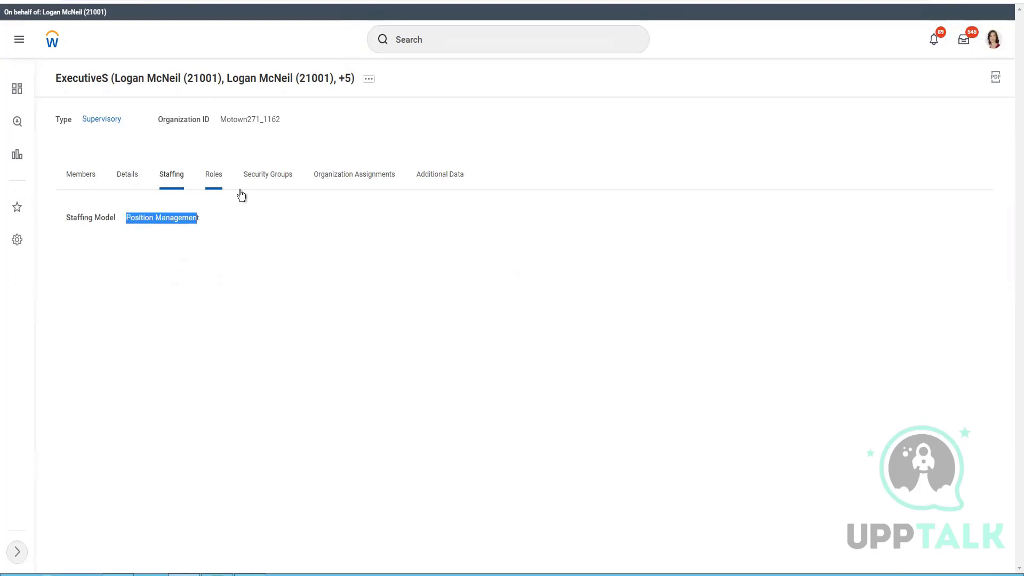
{"action": "left_click", "coordinate": [372, 181]}
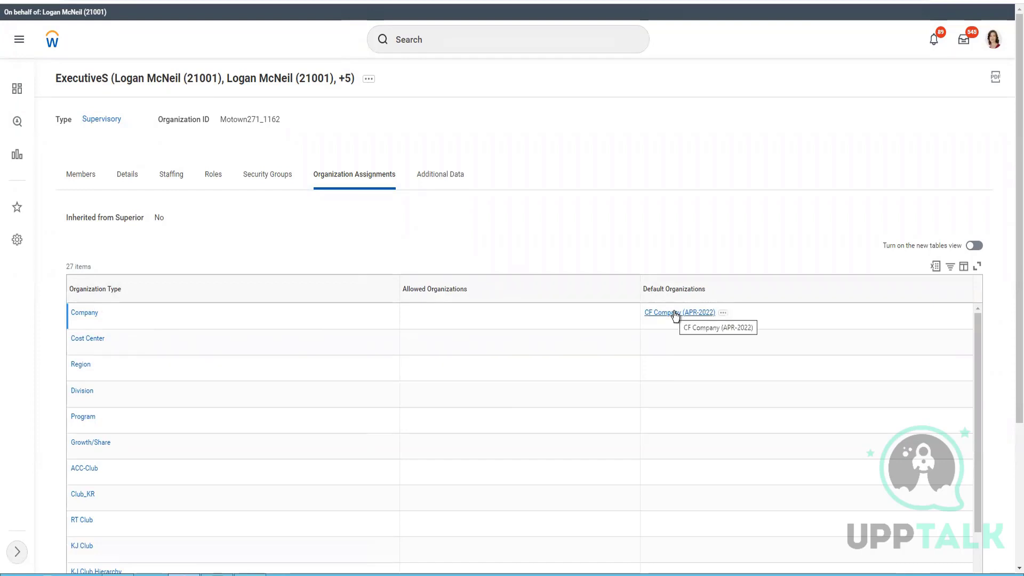
{"action": "left_click", "coordinate": [216, 574]}
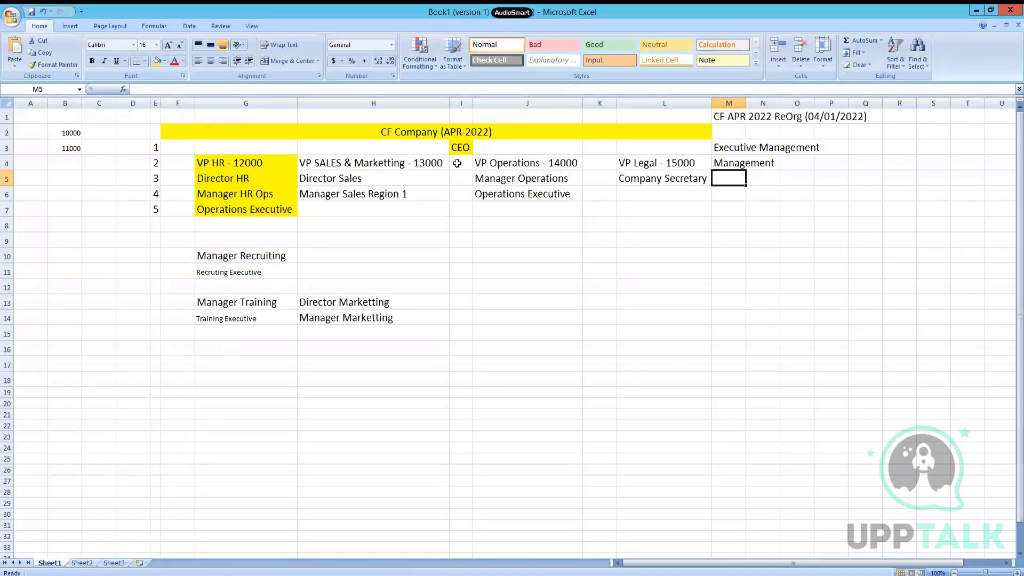
Step: Change the M3 label in Excel to ExecutiveS
{"action": "left_click", "coordinate": [743, 165]}
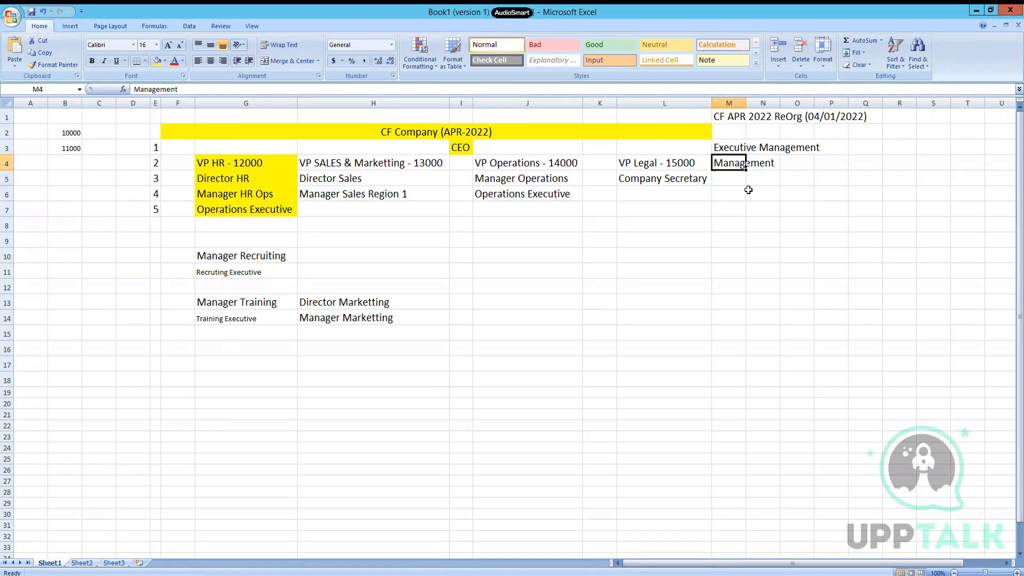
{"action": "key", "text": "Up"}
{"action": "key", "text": "F2"}
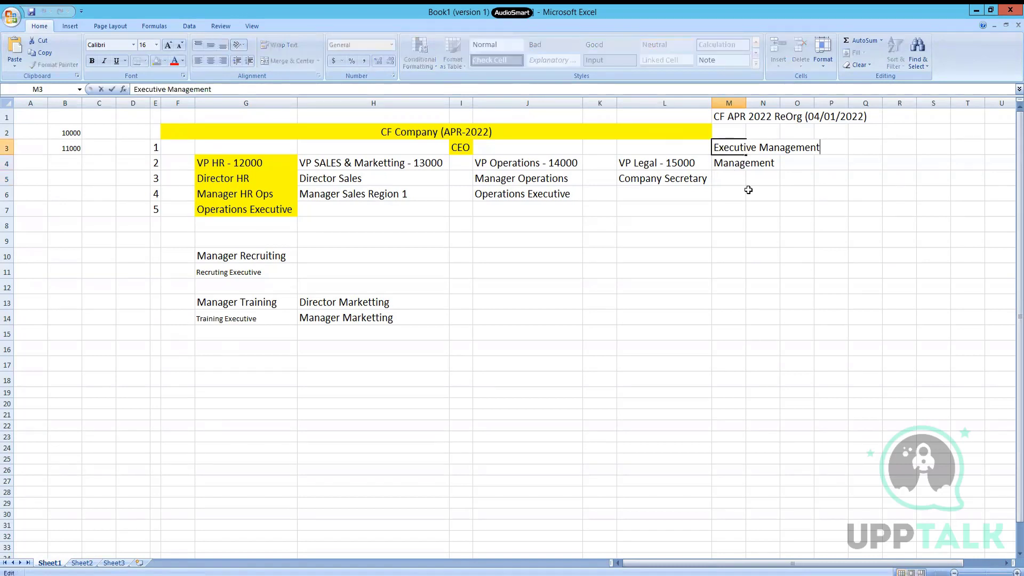
{"action": "key", "text": "BackSpace"}
{"action": "key", "text": "BackSpace"}
{"action": "key", "text": "BackSpace"}
{"action": "key", "text": "BackSpace"}
{"action": "key", "text": "BackSpace"}
{"action": "key", "text": "BackSpace"}
{"action": "key", "text": "BackSpace"}
{"action": "key", "text": "BackSpace"}
{"action": "key", "text": "BackSpace"}
{"action": "key", "text": "BackSpace"}
{"action": "key", "text": "BackSpace"}
{"action": "key", "text": "BackSpace"}
{"action": "key", "text": "BackSpace"}
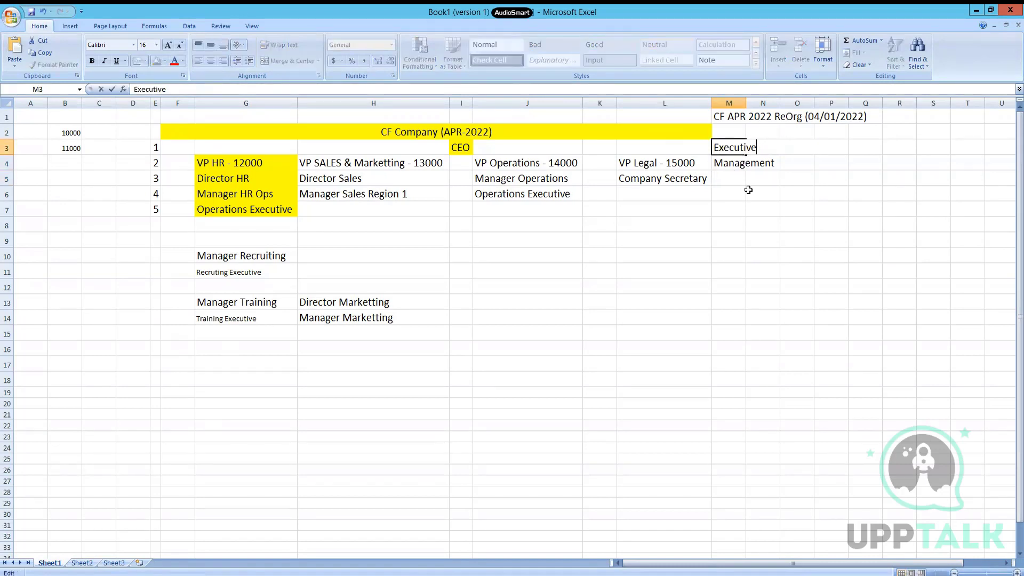
{"action": "type", "text": "veS"}
{"action": "key", "text": "Return"}
Step: Relabel M4 as Executive Management, copy it, and return to Workday
{"action": "key", "text": "F2"}
{"action": "key", "text": "Home"}
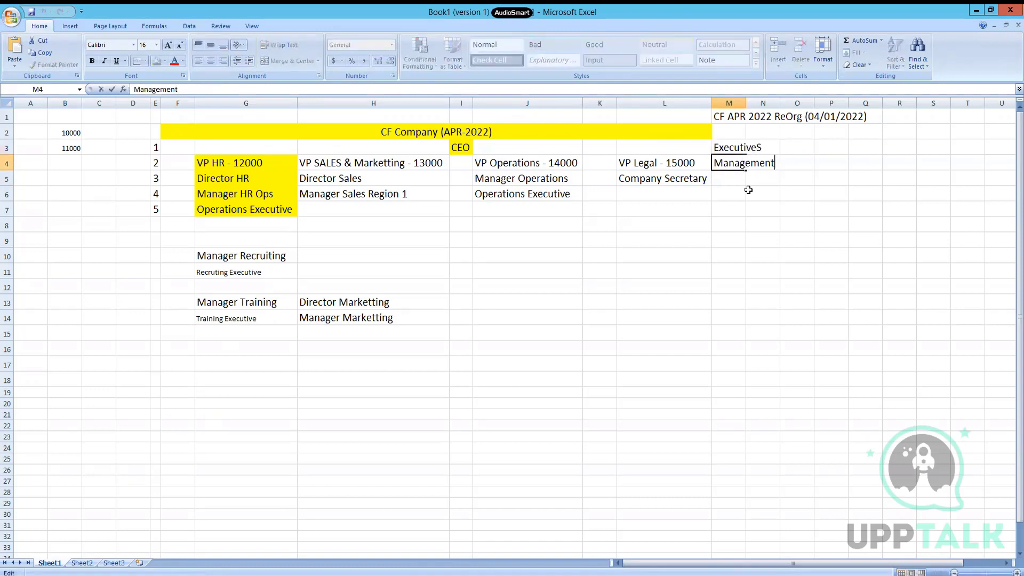
{"action": "type", "text": "Executive "}
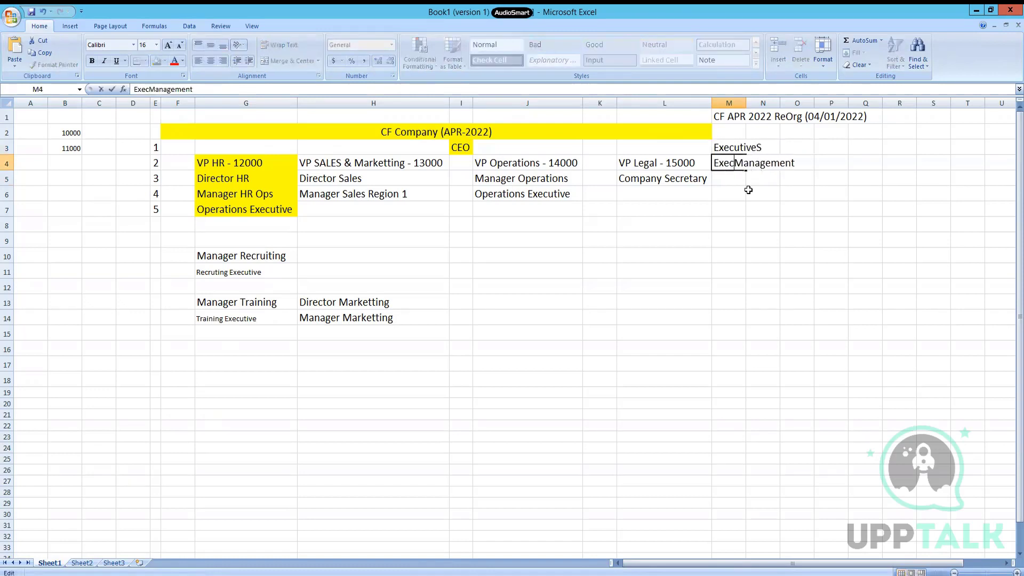
{"action": "type", "text": "Management"}
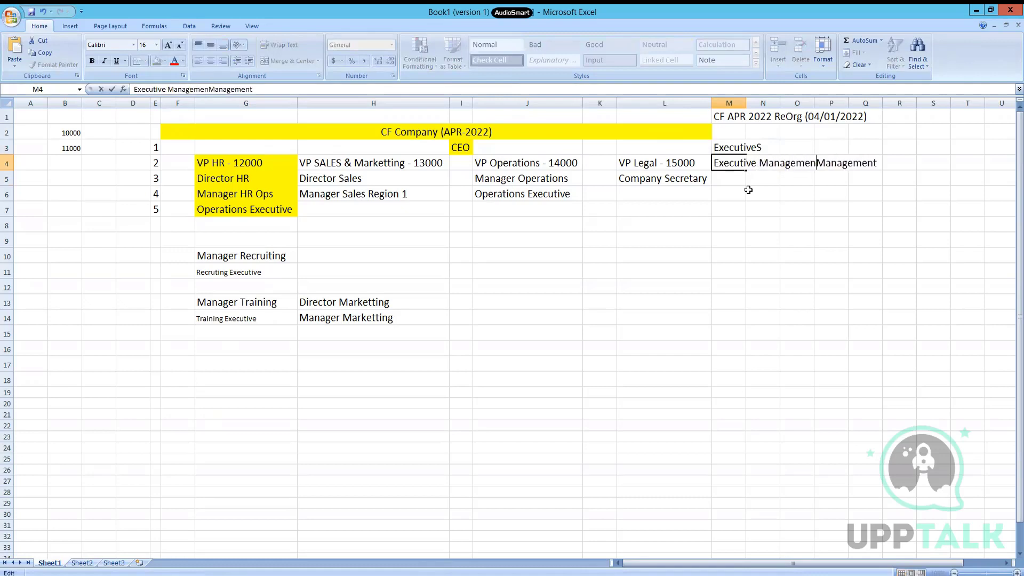
{"action": "key", "text": "Return"}
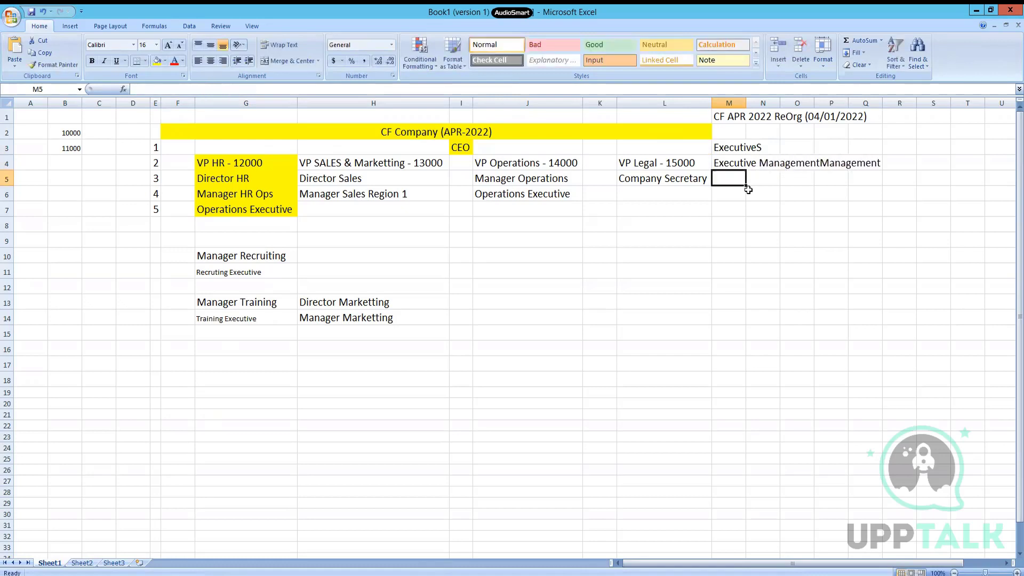
{"action": "key", "text": "Up"}
{"action": "key", "text": "F2"}
{"action": "key", "text": "BackSpace"}
{"action": "key", "text": "BackSpace"}
{"action": "key", "text": "BackSpace"}
{"action": "key", "text": "BackSpace"}
{"action": "key", "text": "BackSpace"}
{"action": "key", "text": "BackSpace"}
{"action": "key", "text": "BackSpace"}
{"action": "key", "text": "BackSpace"}
{"action": "key", "text": "BackSpace"}
{"action": "key", "text": "BackSpace"}
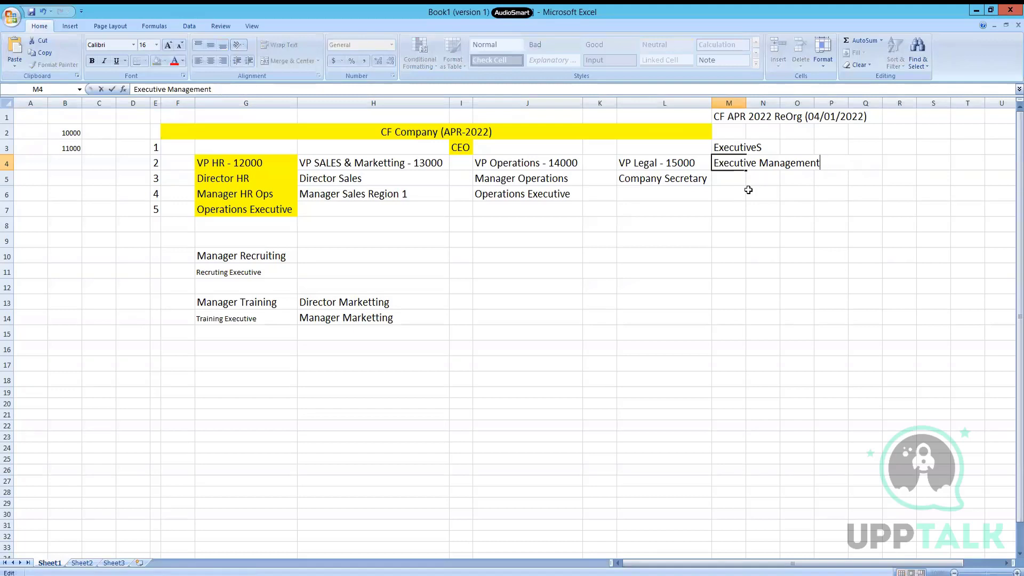
{"action": "key", "text": "Return"}
{"action": "key", "text": "Up"}
{"action": "key", "text": "ctrl+c"}
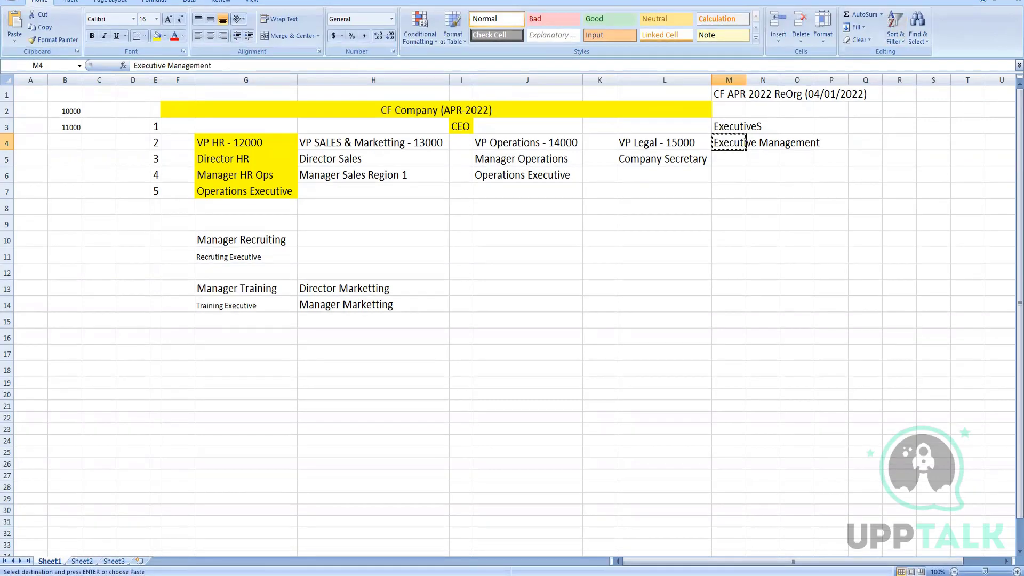
{"action": "key", "text": "alt+Tab"}
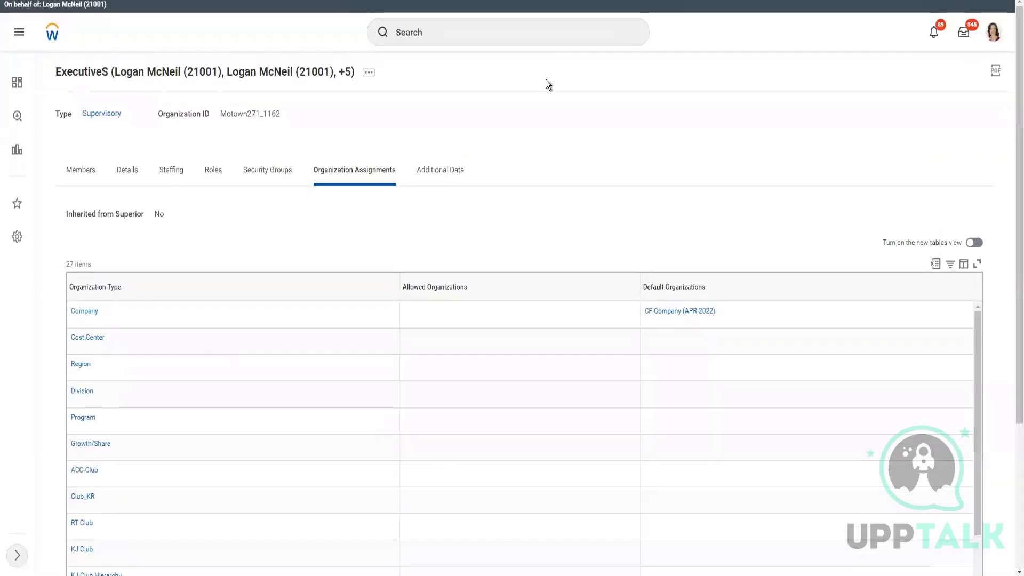
Step: Launch Reorganization > Create Subordinate from the ExecutiveS organization's related actions
{"action": "left_click", "coordinate": [527, 39]}
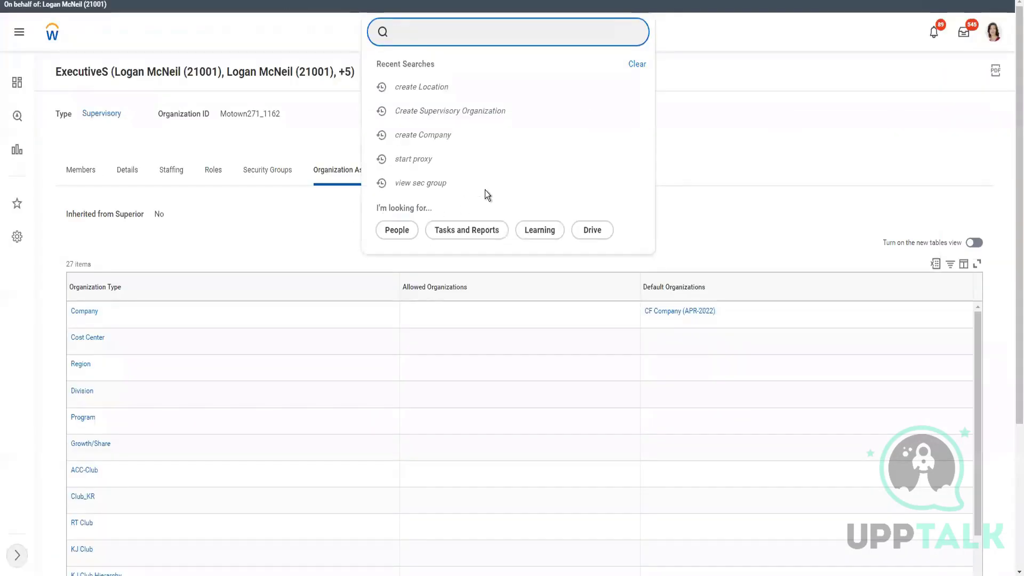
{"action": "left_click", "coordinate": [741, 158]}
{"action": "left_click", "coordinate": [369, 74]}
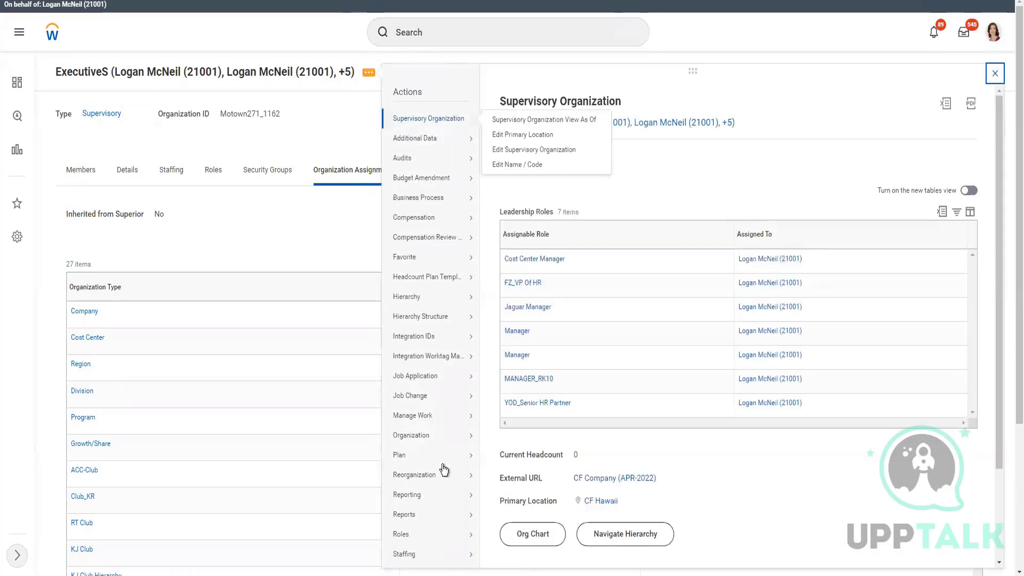
{"action": "mouse_move", "coordinate": [444, 474]}
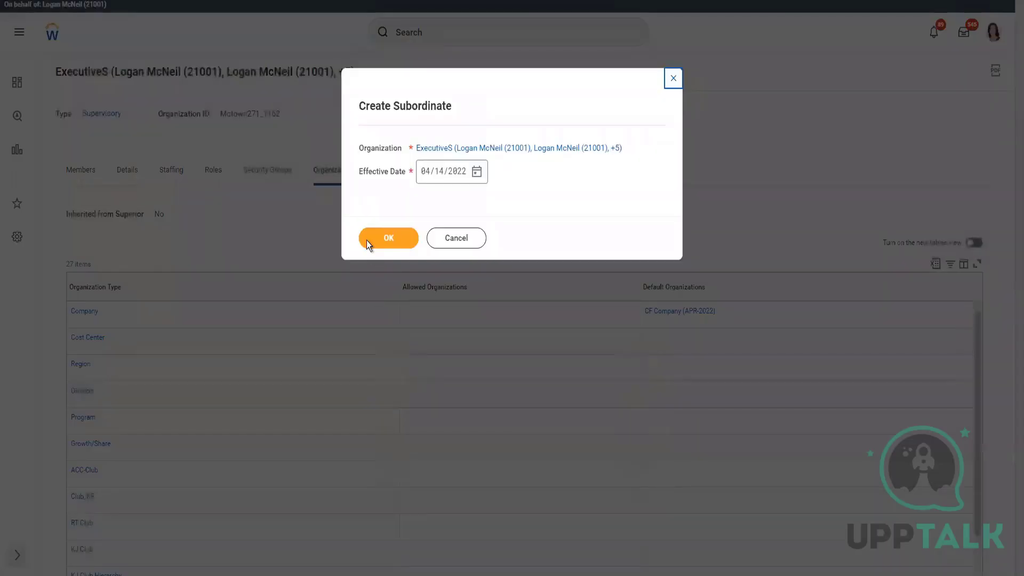
{"action": "left_click", "coordinate": [476, 171]}
Step: Set the effective date to 04/01/2022 and name the subordinate Executive Management, including the manager's name
{"action": "left_click", "coordinate": [636, 215]}
{"action": "left_click", "coordinate": [388, 241]}
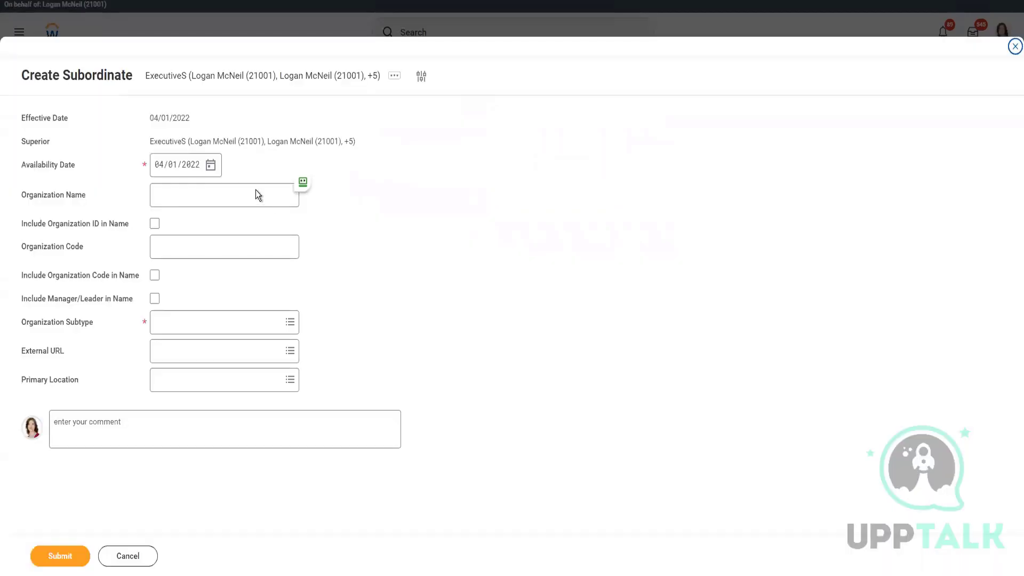
{"action": "left_click", "coordinate": [250, 198]}
{"action": "key", "text": "ctrl+v"}
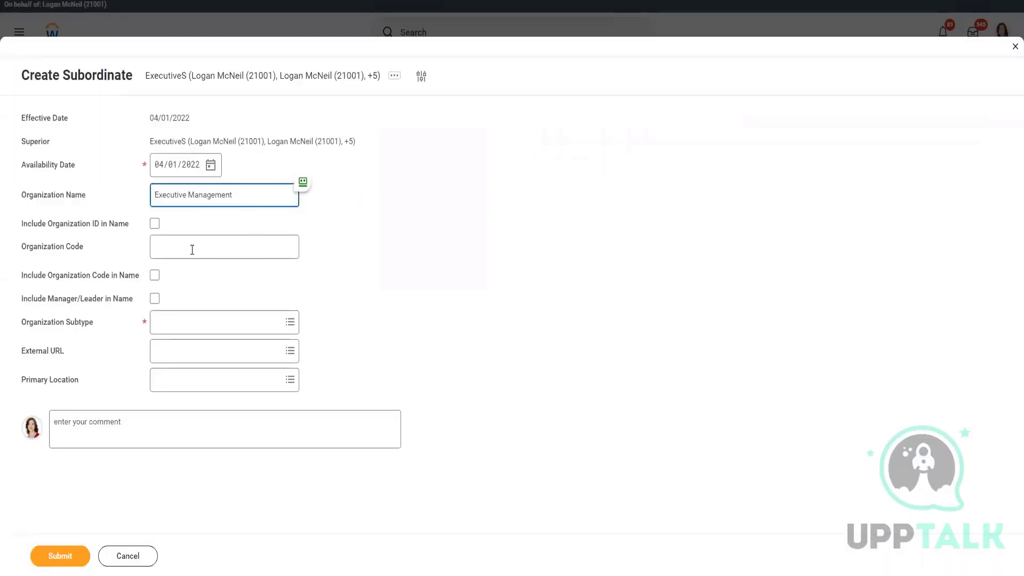
{"action": "left_click", "coordinate": [155, 299]}
{"action": "left_click", "coordinate": [154, 299]}
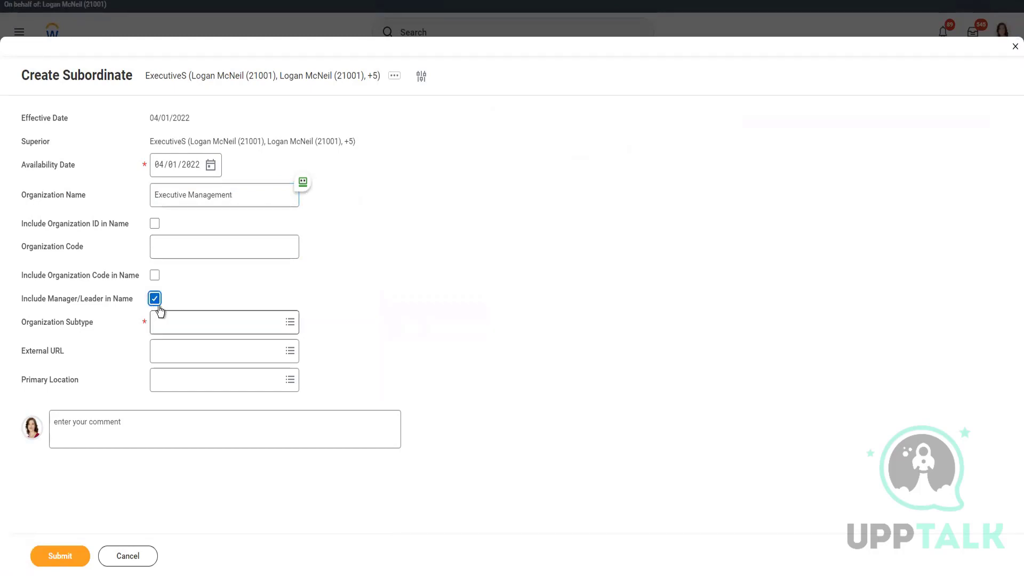
Step: Make it a Department at primary location CF Hawaii and submit
{"action": "left_click", "coordinate": [201, 324]}
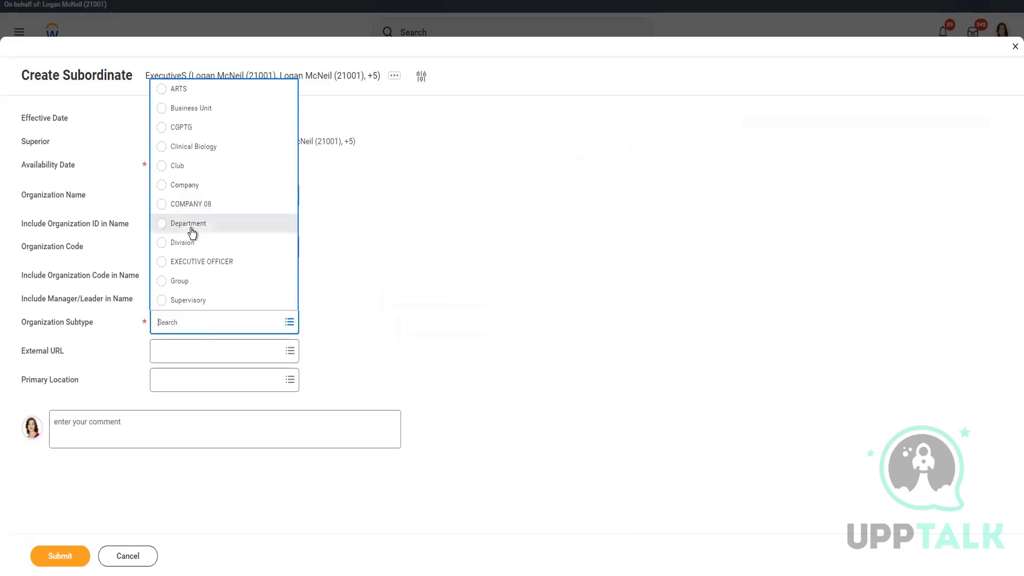
{"action": "left_click", "coordinate": [259, 357]}
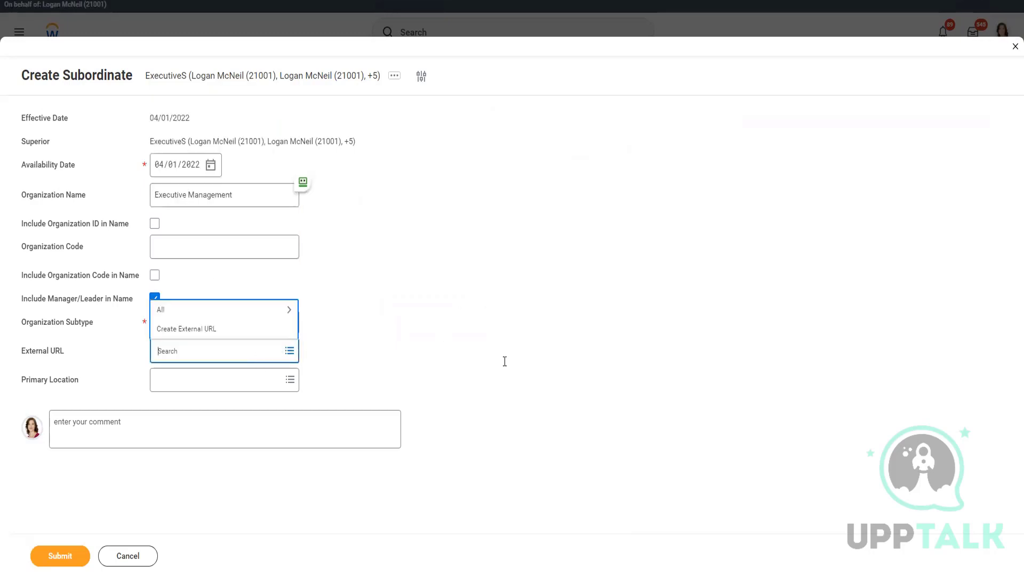
{"action": "left_click", "coordinate": [241, 379]}
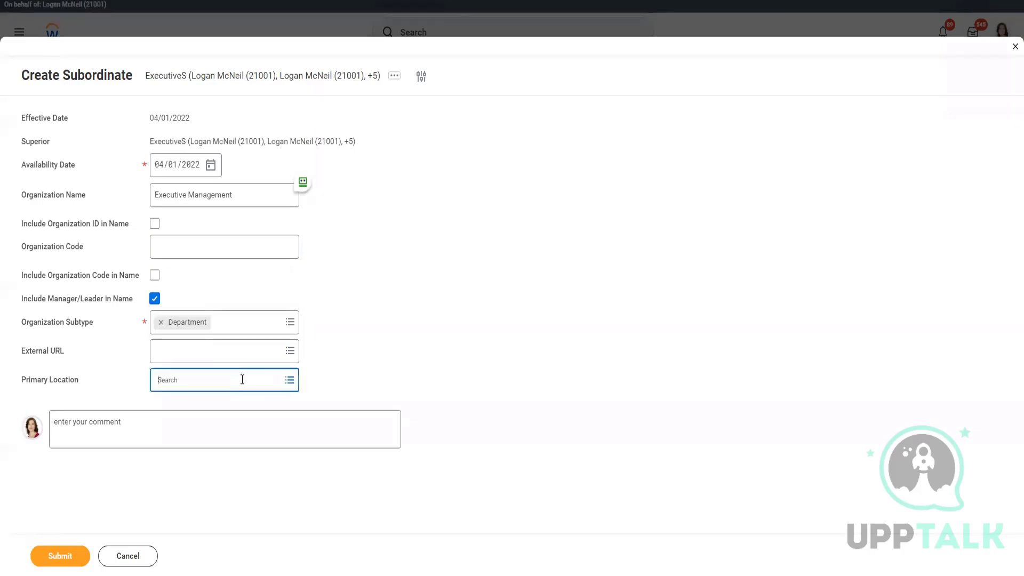
{"action": "type", "text": "CF Hawaii"}
{"action": "key", "text": "Return"}
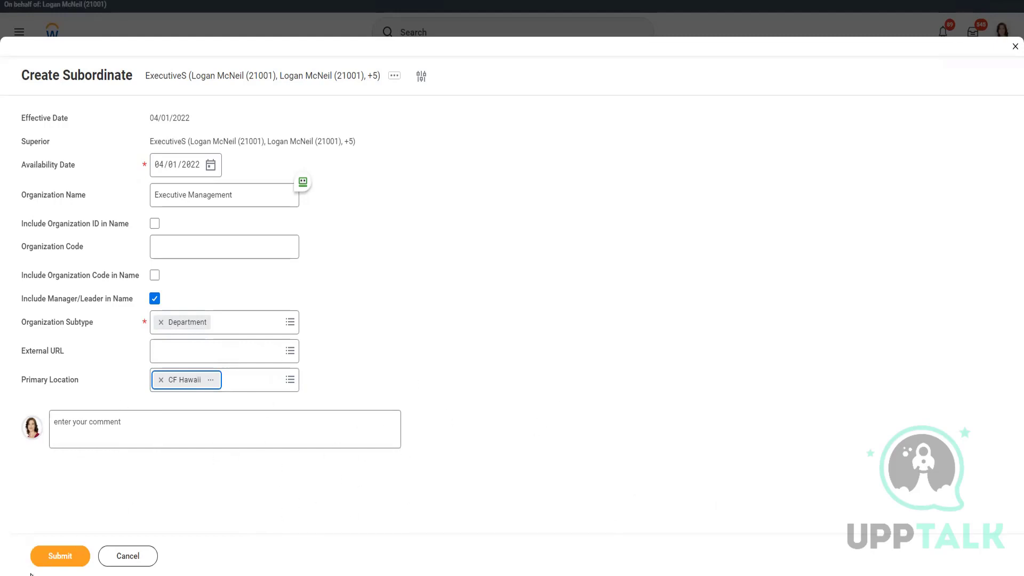
{"action": "left_click", "coordinate": [59, 557]}
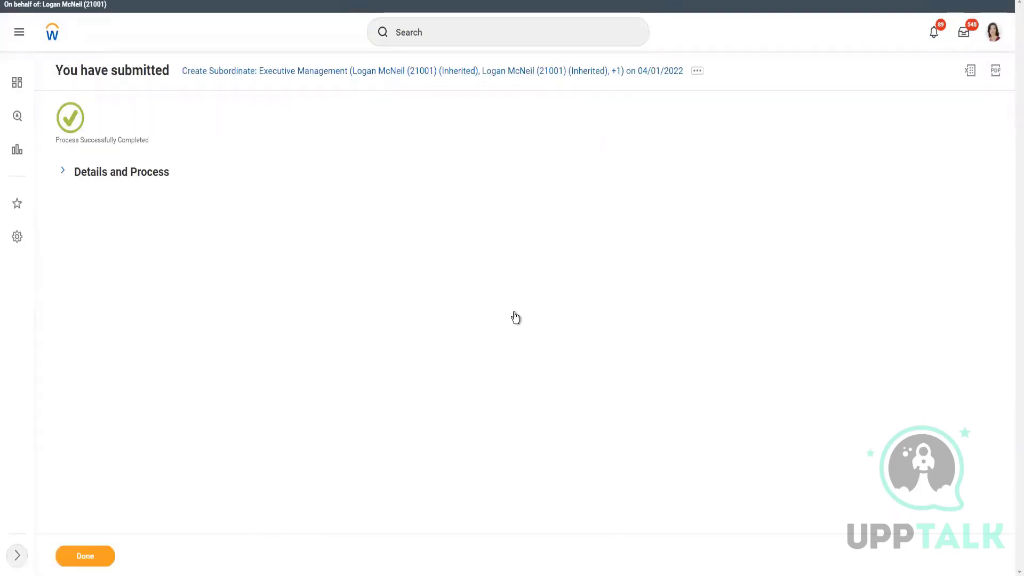
Step: Open the Executive Management organization page and launch Create Subordinate from its related actions
{"action": "left_click", "coordinate": [155, 170]}
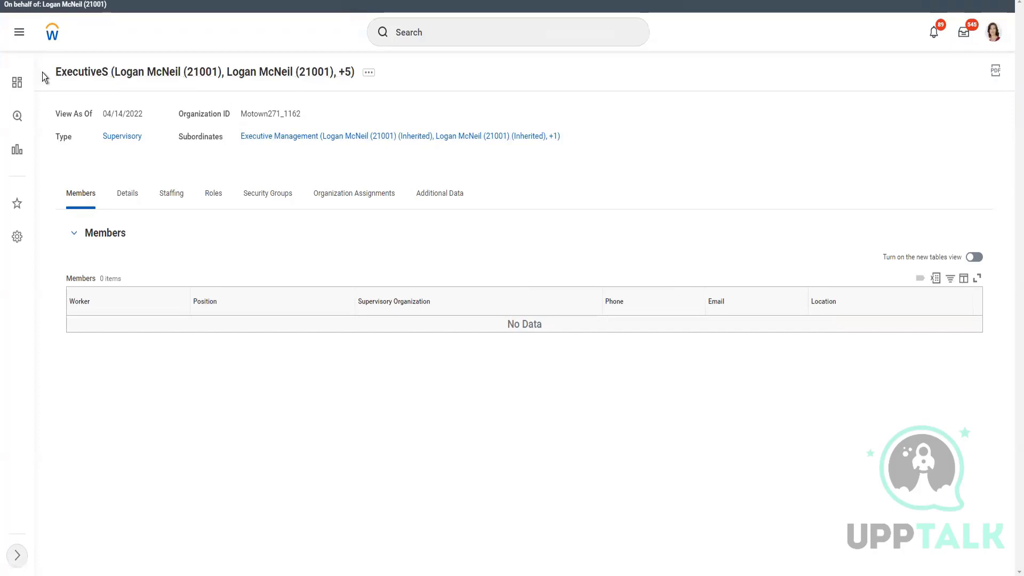
{"action": "left_click_drag", "start_coordinate": [56, 71], "coordinate": [109, 74]}
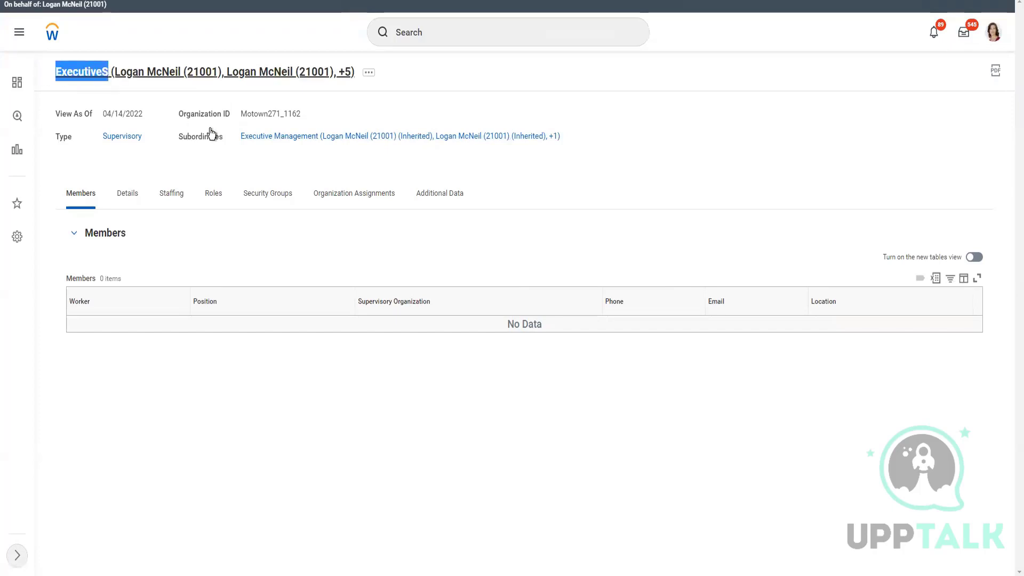
{"action": "left_click", "coordinate": [323, 140]}
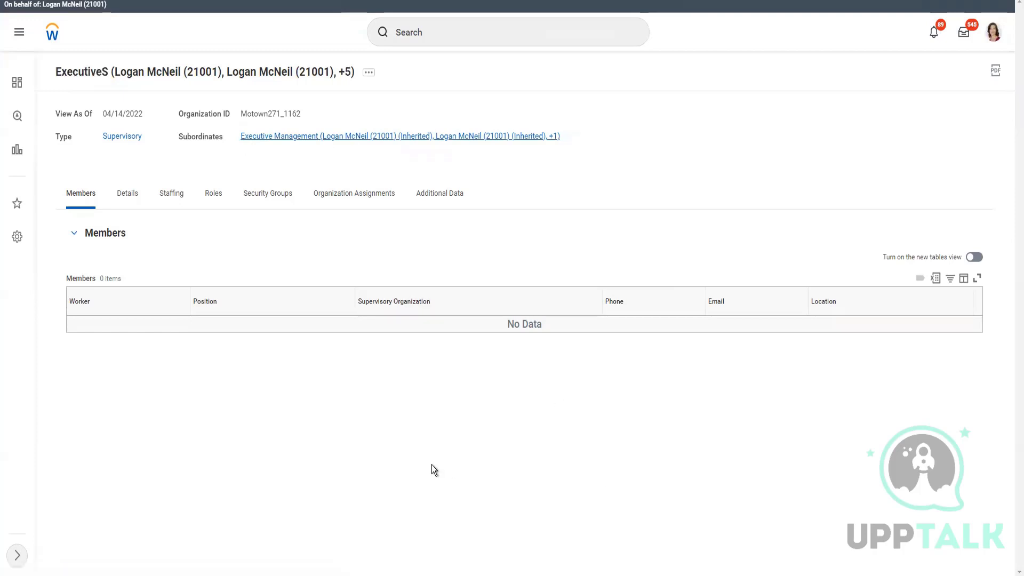
{"action": "key", "text": "alt+Tab"}
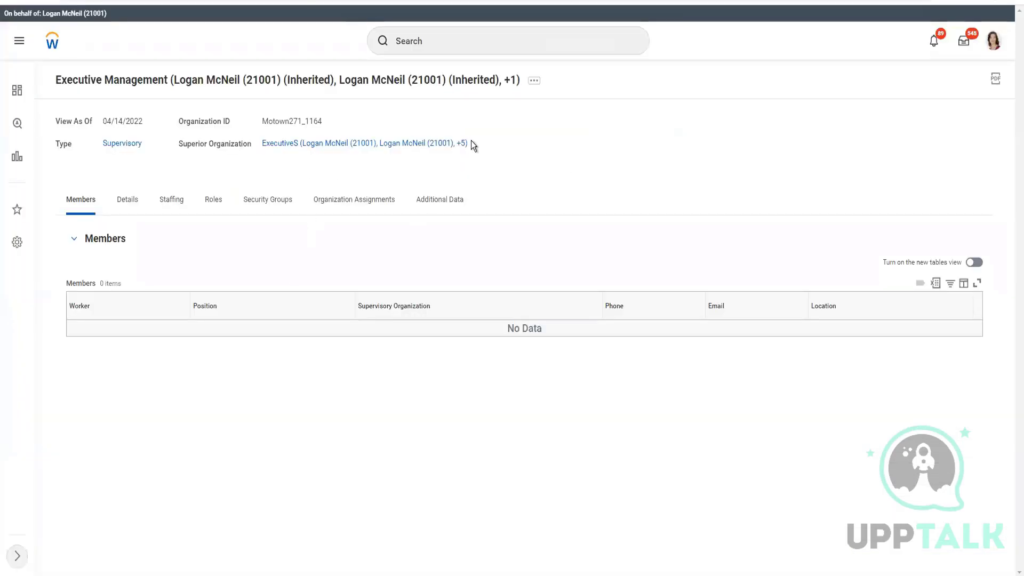
{"action": "left_click", "coordinate": [534, 84]}
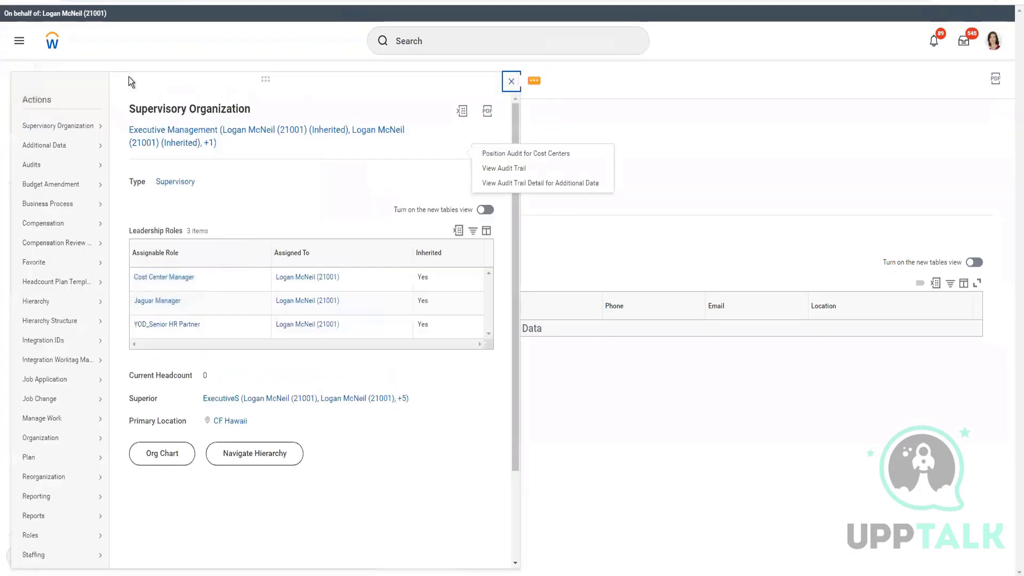
{"action": "mouse_move", "coordinate": [53, 480]}
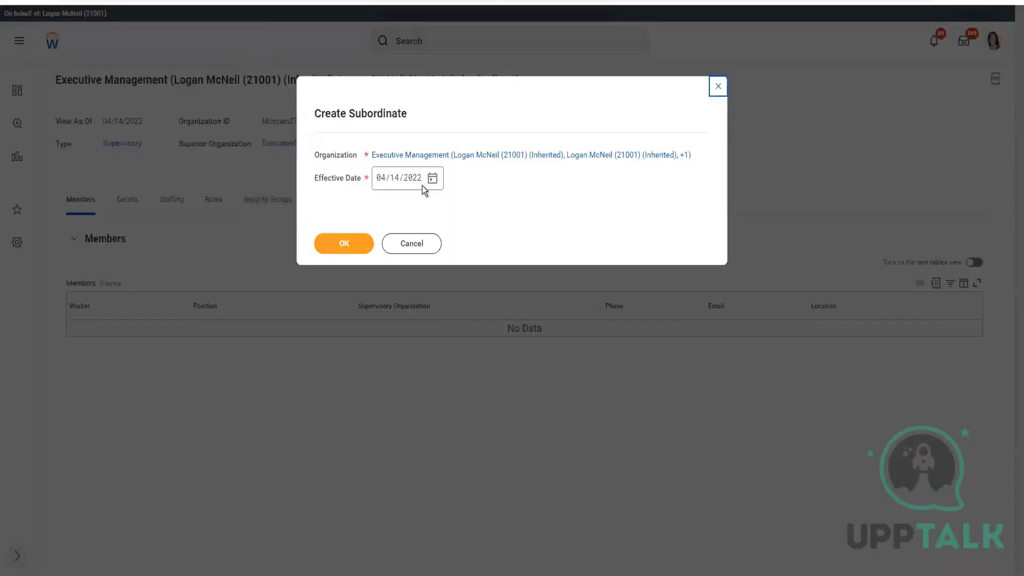
{"action": "left_click", "coordinate": [432, 178]}
Step: Create Human Resource as a CF Hawaii Department effective 04/01/2022, with manager's name included
{"action": "left_click", "coordinate": [592, 221]}
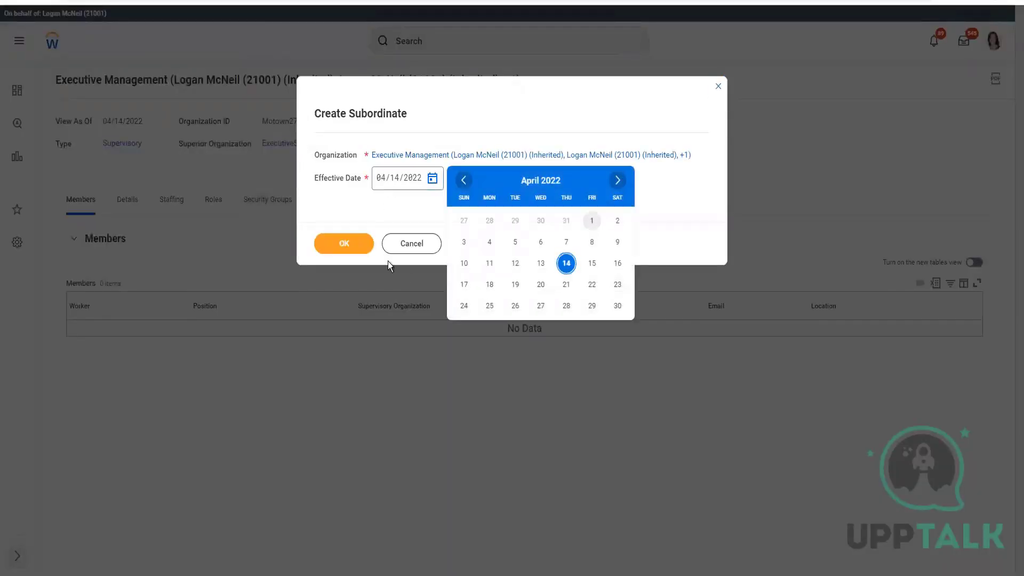
{"action": "left_click", "coordinate": [335, 253]}
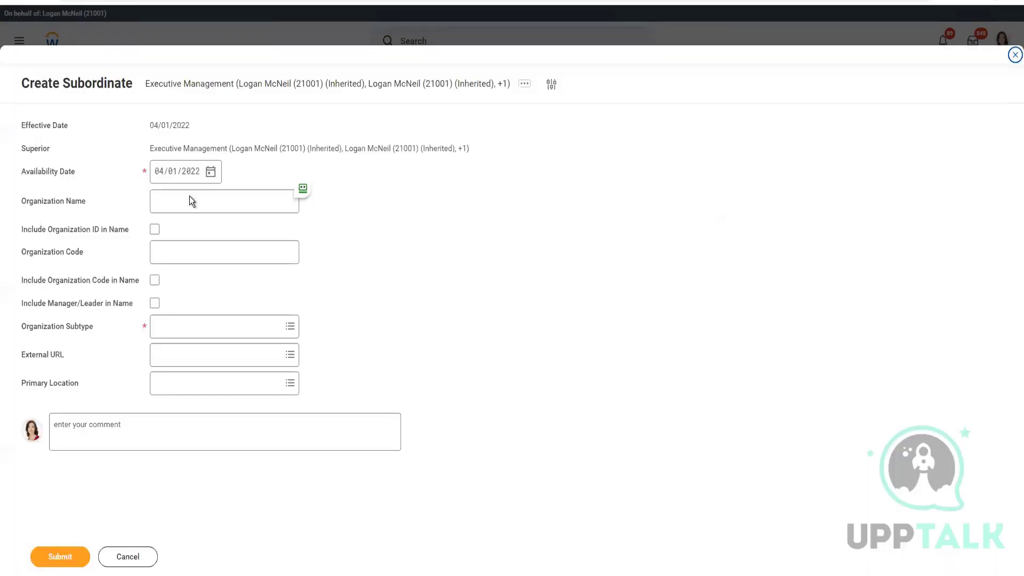
{"action": "left_click", "coordinate": [190, 196]}
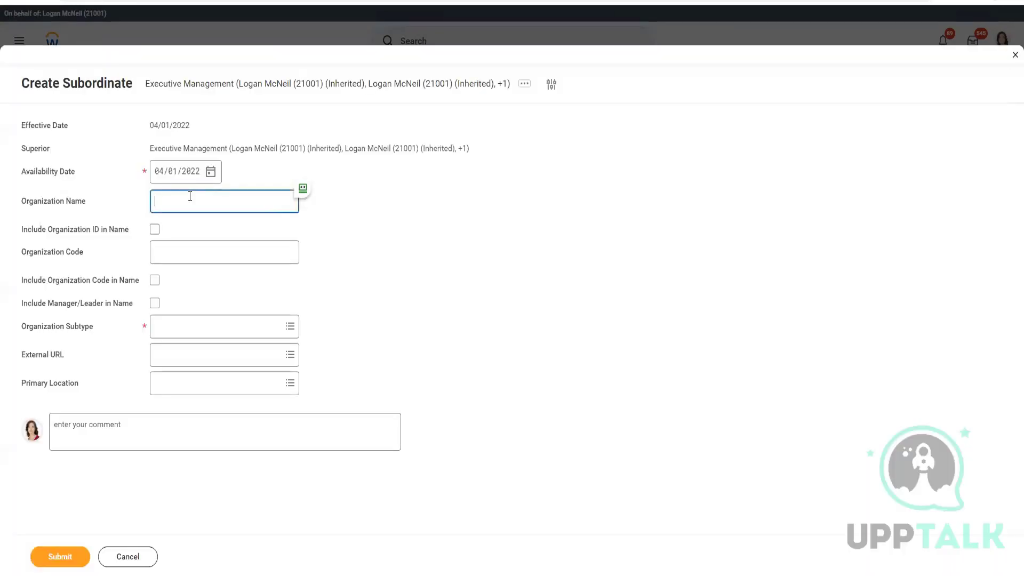
{"action": "type", "text": "Human Resource"}
{"action": "left_click", "coordinate": [154, 303]}
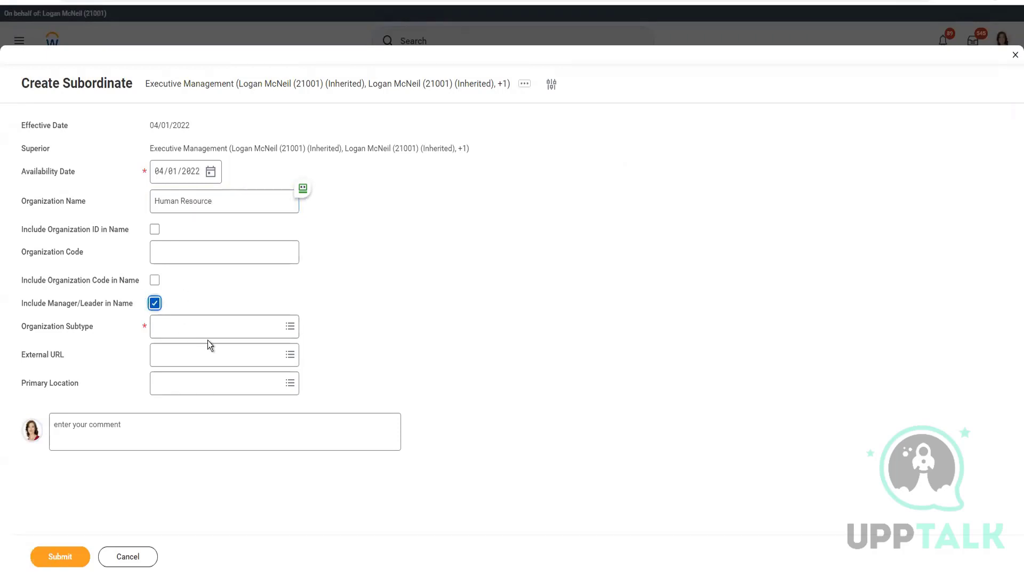
{"action": "left_click", "coordinate": [213, 335]}
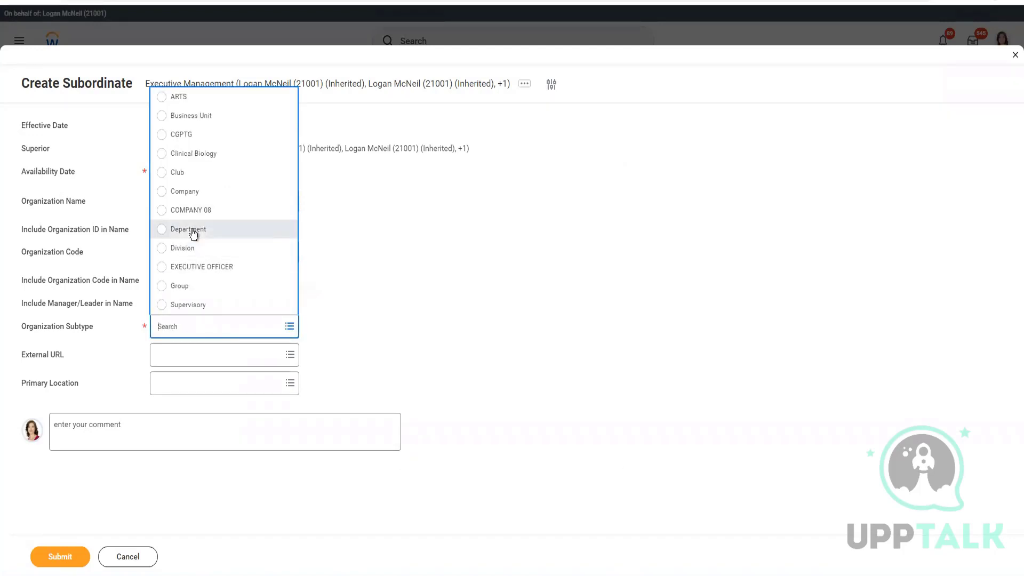
{"action": "left_click", "coordinate": [193, 232]}
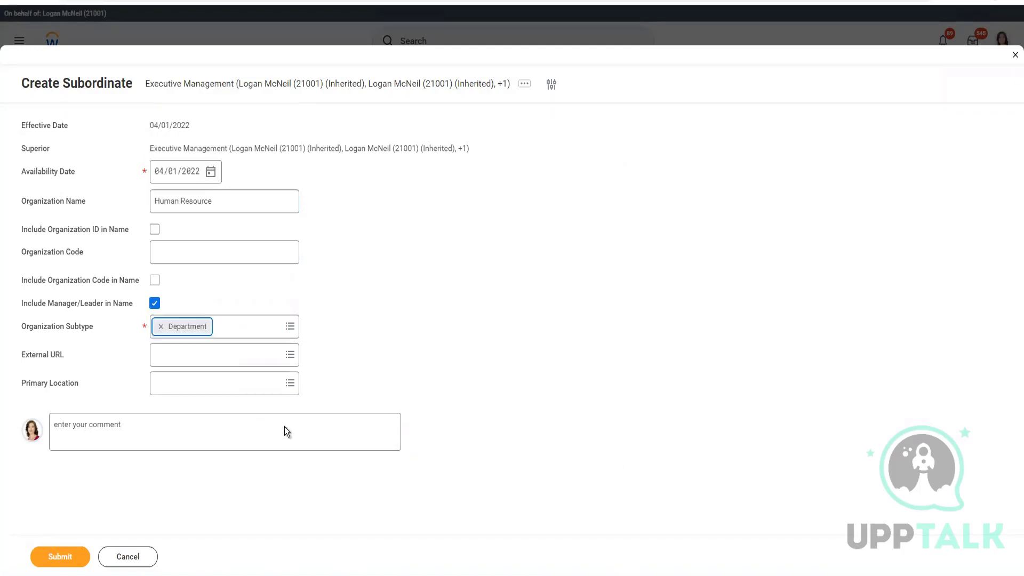
{"action": "left_click", "coordinate": [247, 383]}
{"action": "type", "text": "CF Hawai"}
{"action": "key", "text": "Return"}
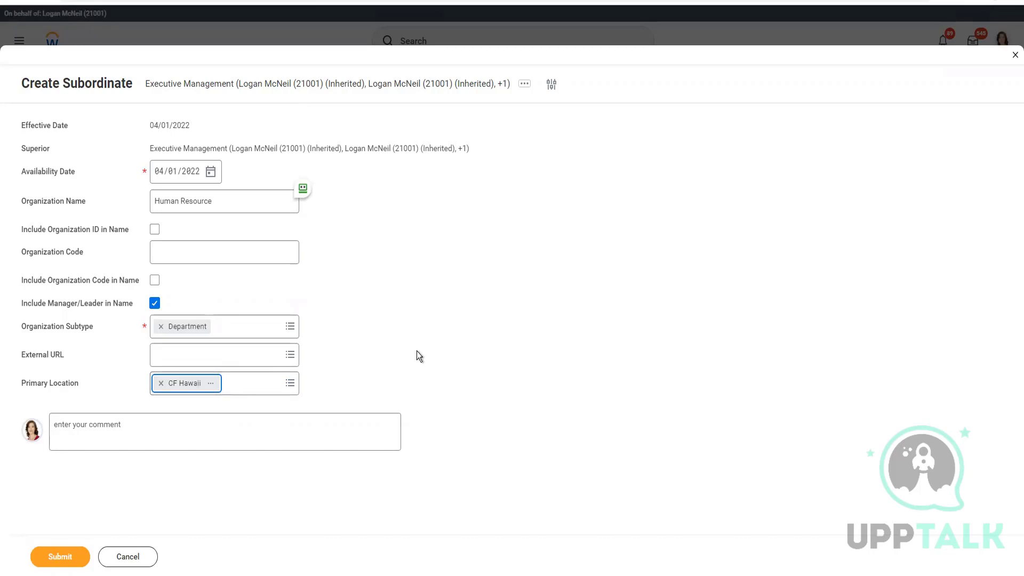
{"action": "left_click", "coordinate": [48, 558]}
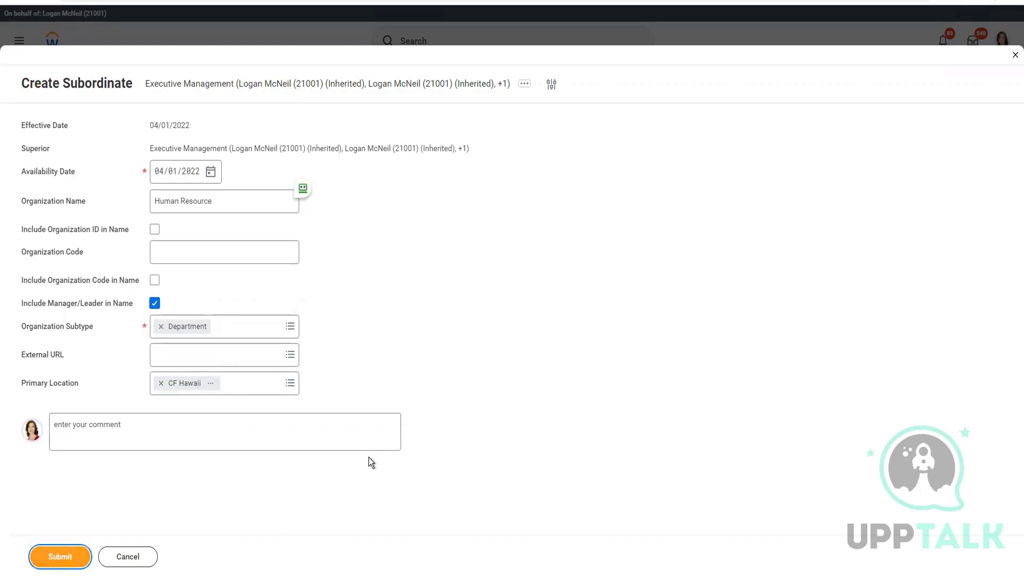
Step: Launch another Create Subordinate from Executive Management's related actions
{"action": "key", "text": "alt+Tab"}
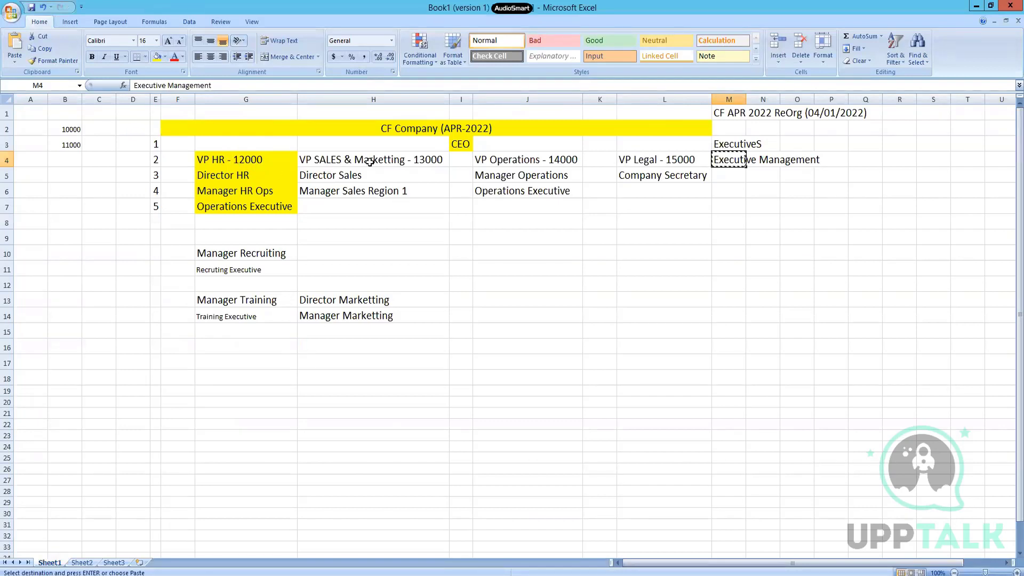
{"action": "key", "text": "alt+Tab"}
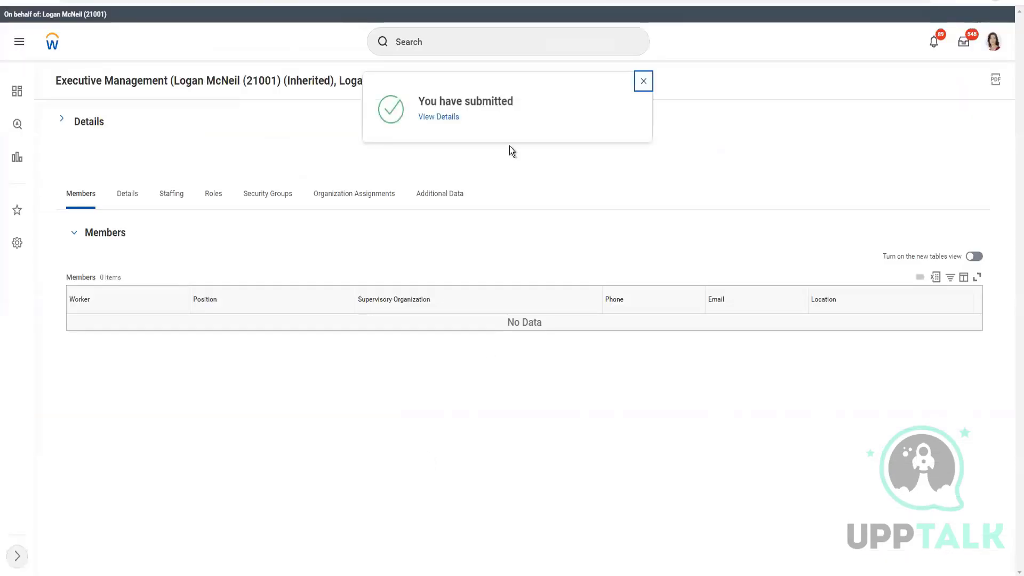
{"action": "left_click", "coordinate": [61, 121]}
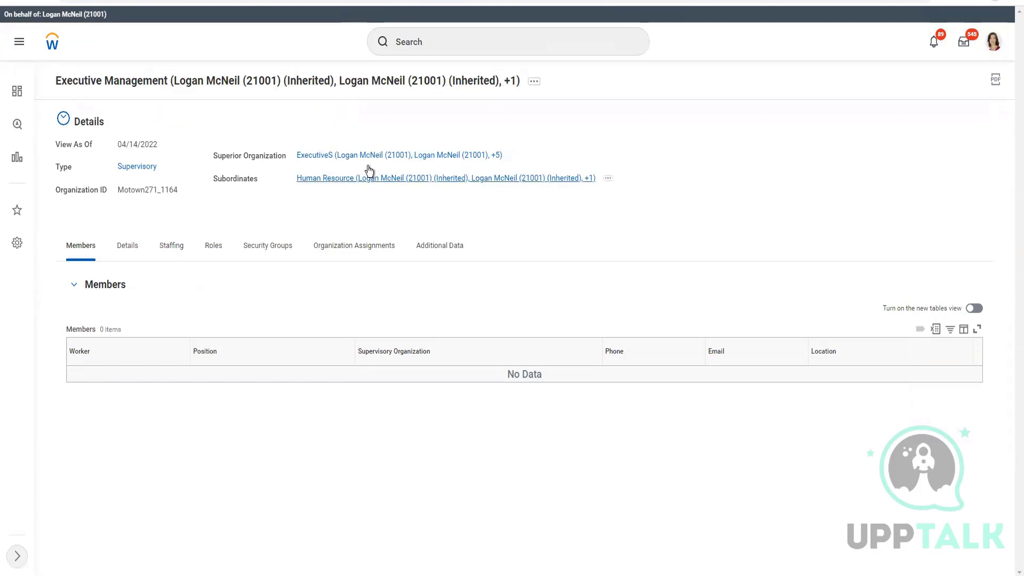
{"action": "left_click", "coordinate": [536, 83]}
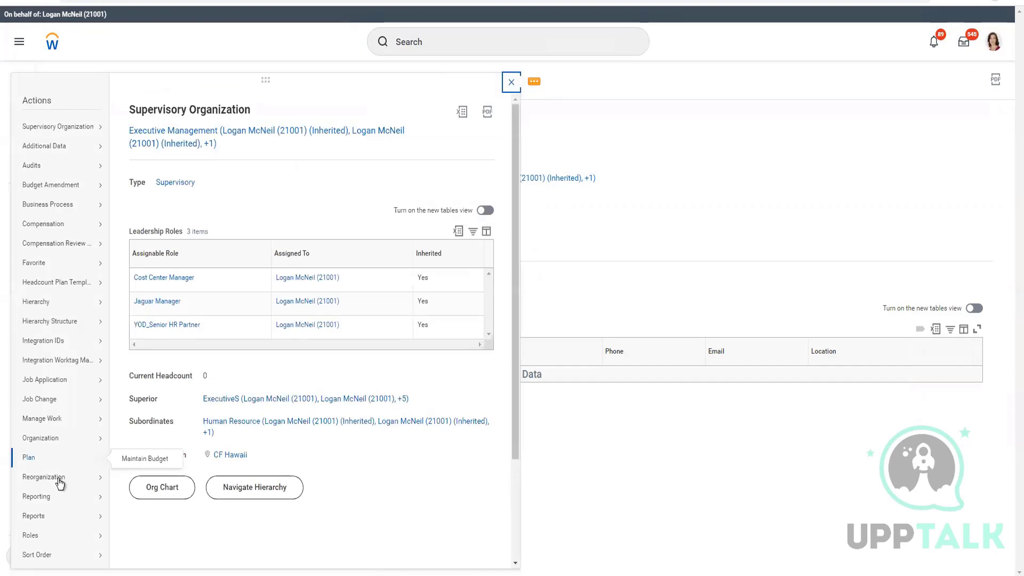
{"action": "mouse_move", "coordinate": [58, 480]}
{"action": "left_click", "coordinate": [689, 493]}
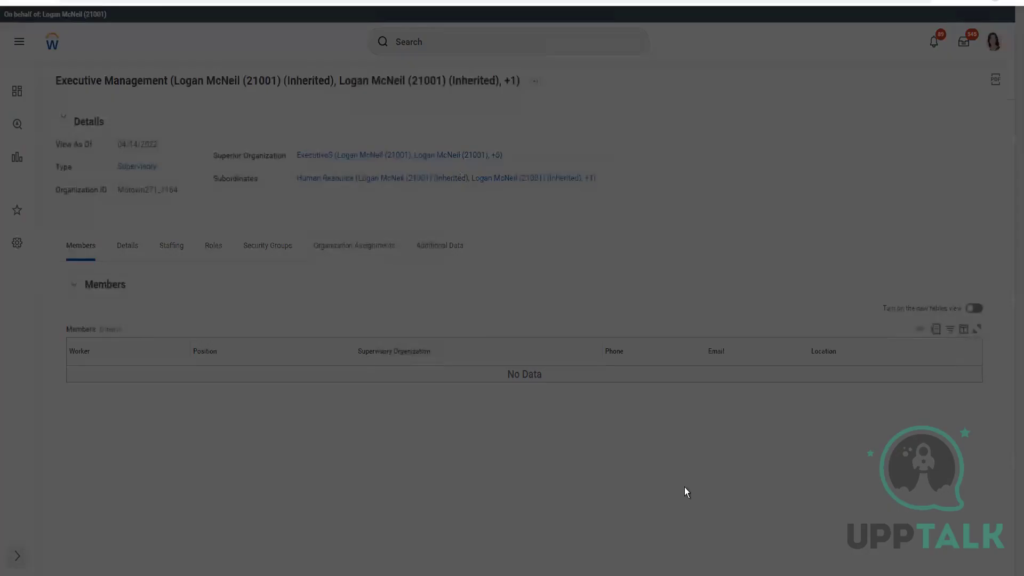
{"action": "left_click", "coordinate": [433, 179]}
Step: Enter Sales & Marketting effective 04/01/2022 as a Department at CF Hawaii, including the manager's name
{"action": "left_click", "coordinate": [592, 221]}
{"action": "key", "text": "Return"}
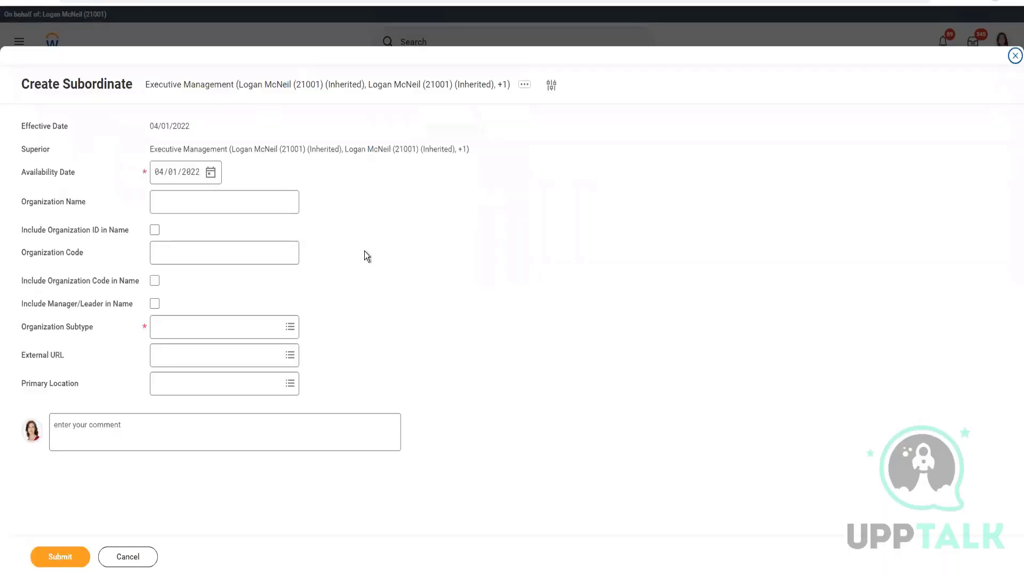
{"action": "left_click", "coordinate": [236, 210]}
{"action": "key", "text": "alt+Tab"}
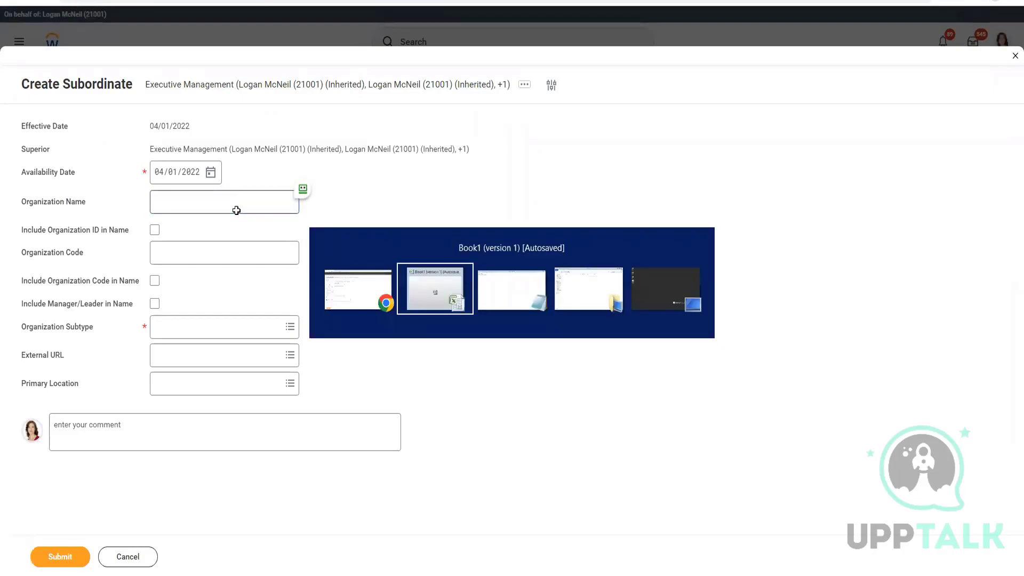
{"action": "key", "text": "alt+Tab"}
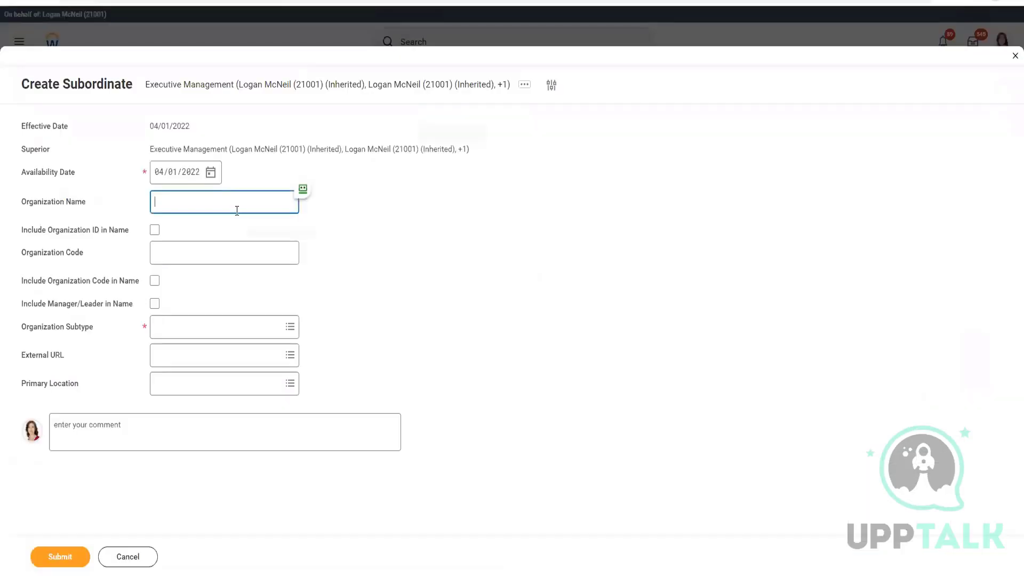
{"action": "type", "text": "Sales & Marketting"}
{"action": "left_click", "coordinate": [155, 303]}
{"action": "left_click", "coordinate": [208, 335]}
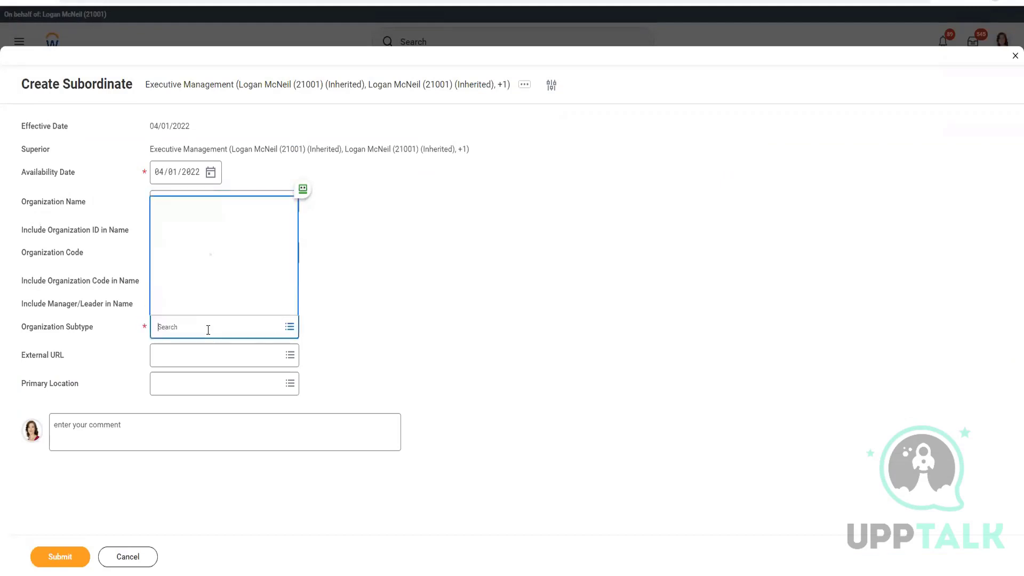
{"action": "left_click", "coordinate": [198, 233]}
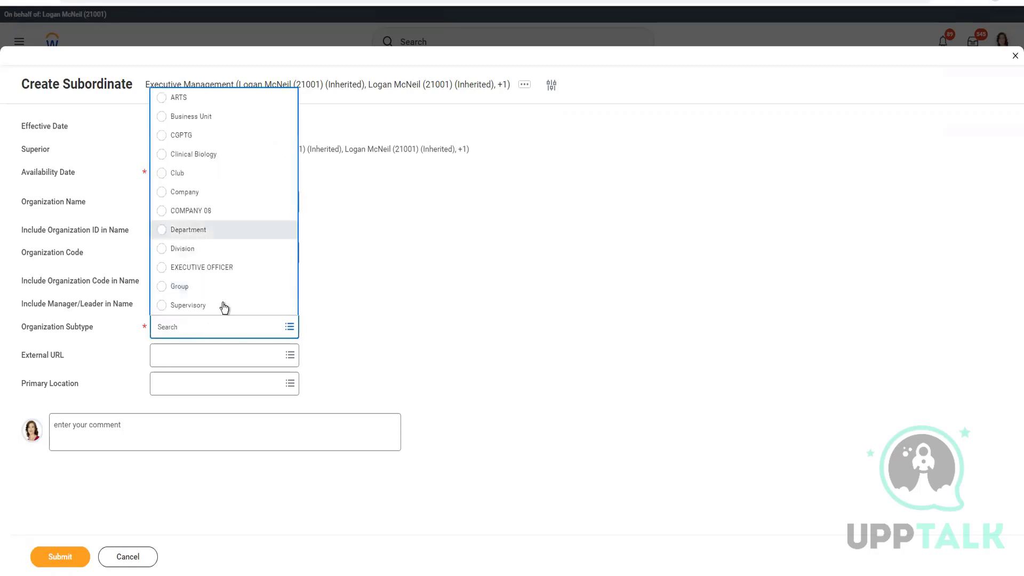
{"action": "left_click", "coordinate": [203, 384]}
{"action": "type", "text": "CF Hawa"}
{"action": "key", "text": "Return"}
{"action": "key", "text": "Return"}
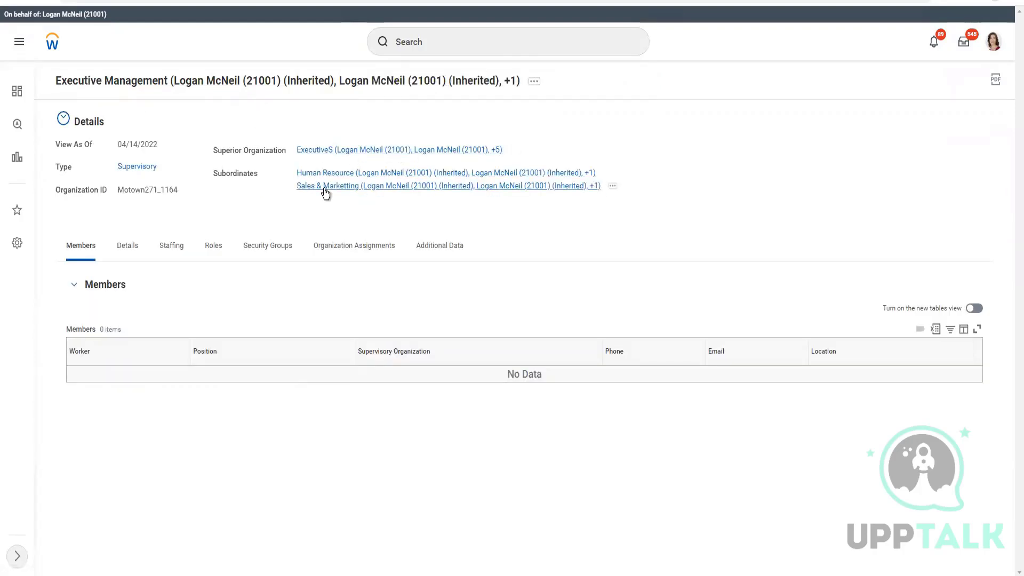
Step: Start another Create Subordinate under Executive Management with effective date 04/01/2022
{"action": "left_click", "coordinate": [534, 82]}
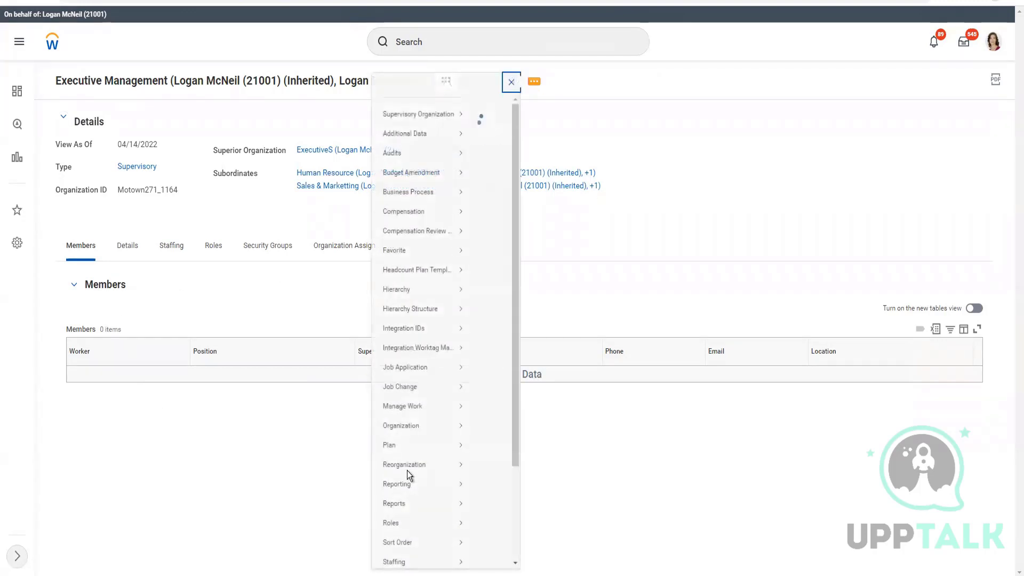
{"action": "mouse_move", "coordinate": [74, 480]}
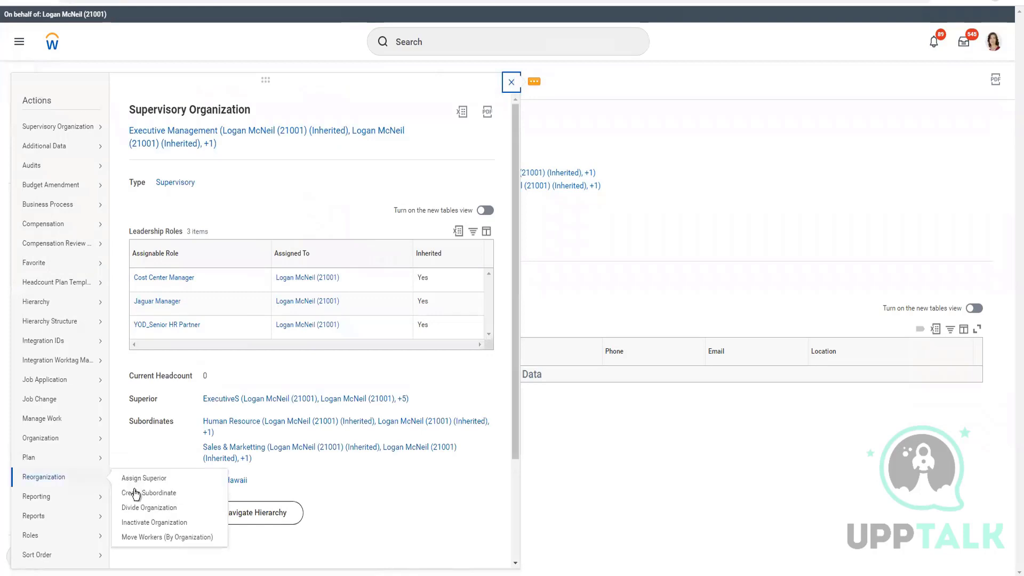
{"action": "left_click", "coordinate": [538, 490]}
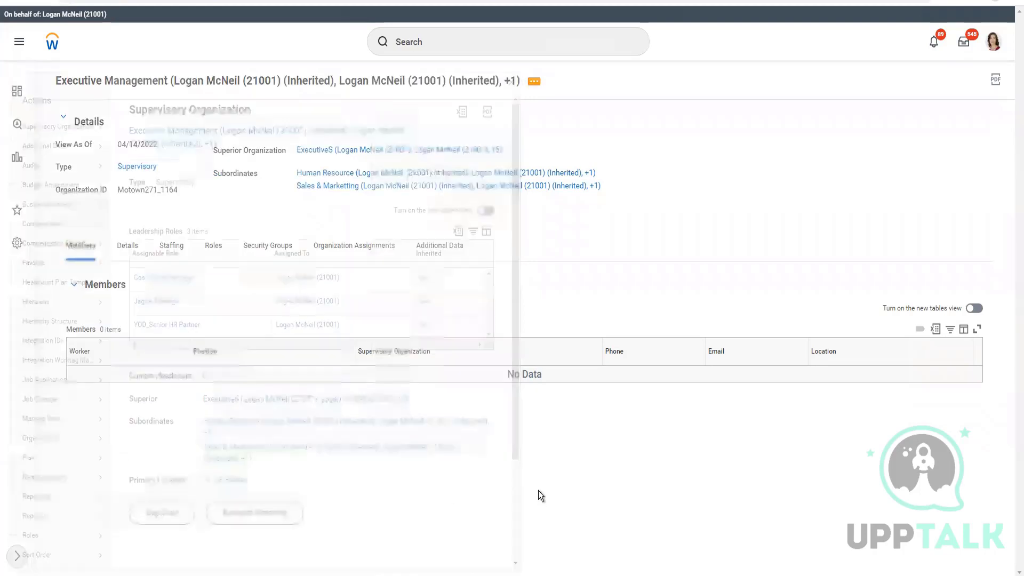
{"action": "key", "text": "alt+Tab"}
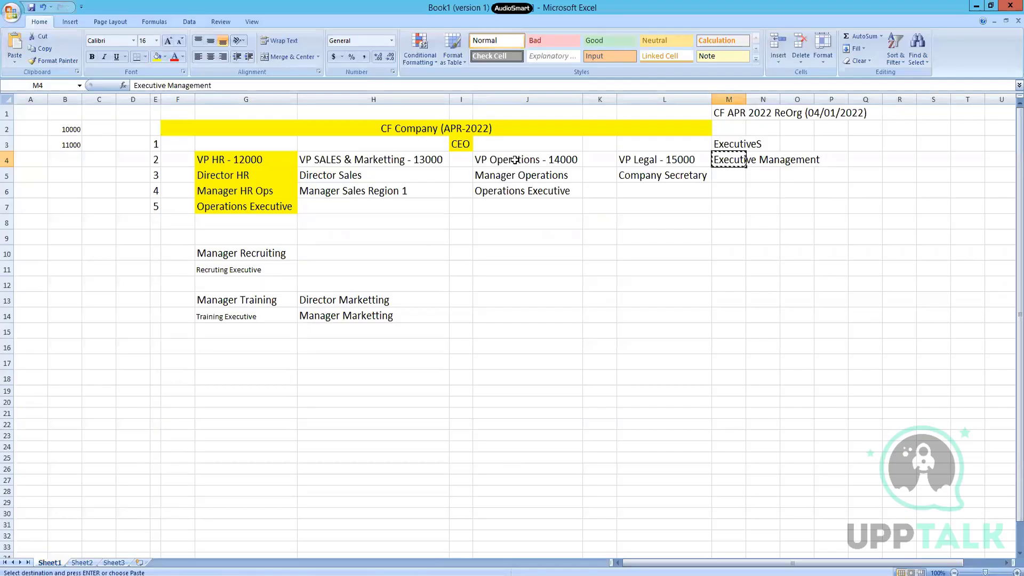
{"action": "key", "text": "alt+Tab"}
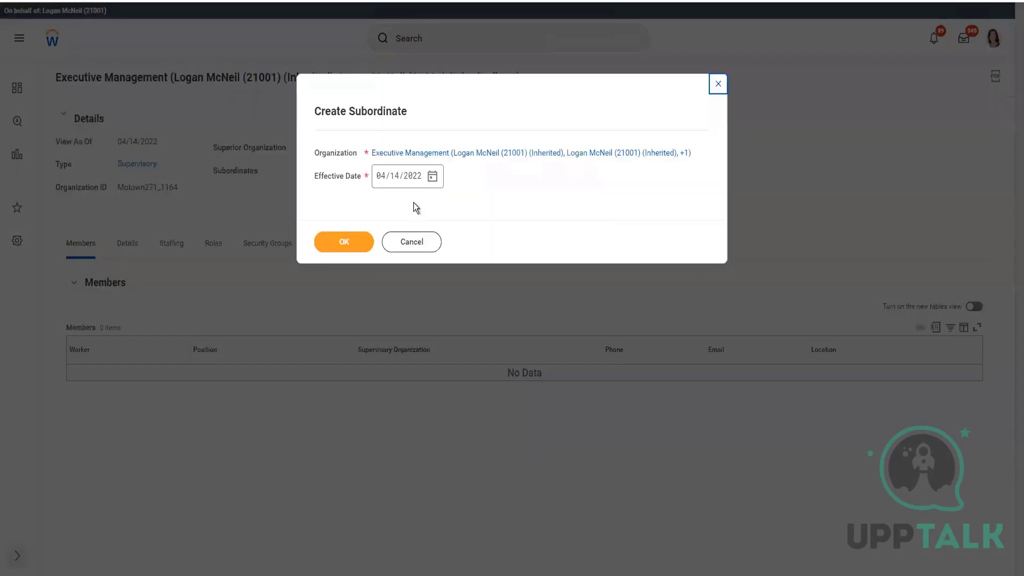
{"action": "left_click", "coordinate": [432, 176]}
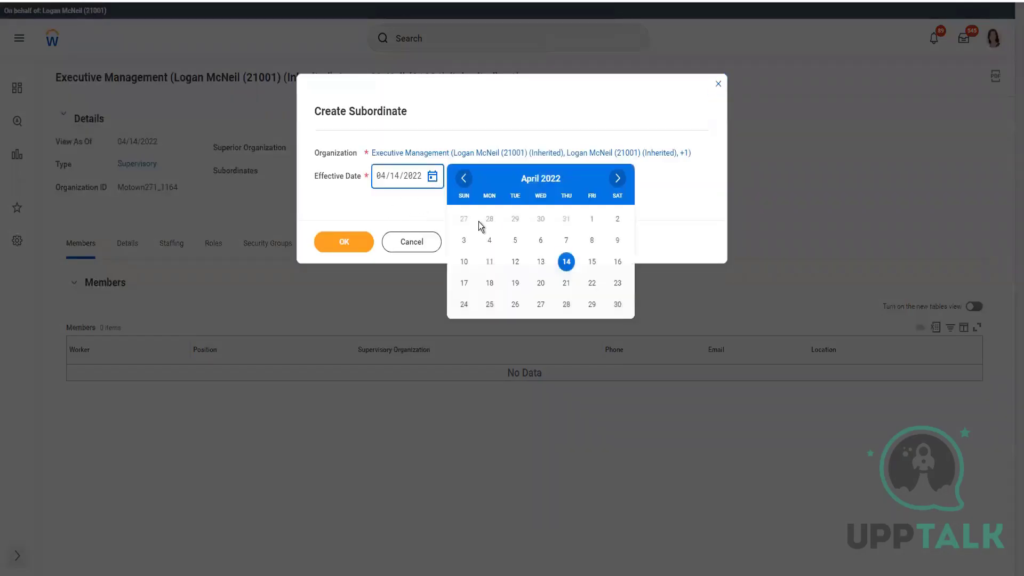
{"action": "left_click", "coordinate": [592, 219]}
{"action": "left_click", "coordinate": [358, 243]}
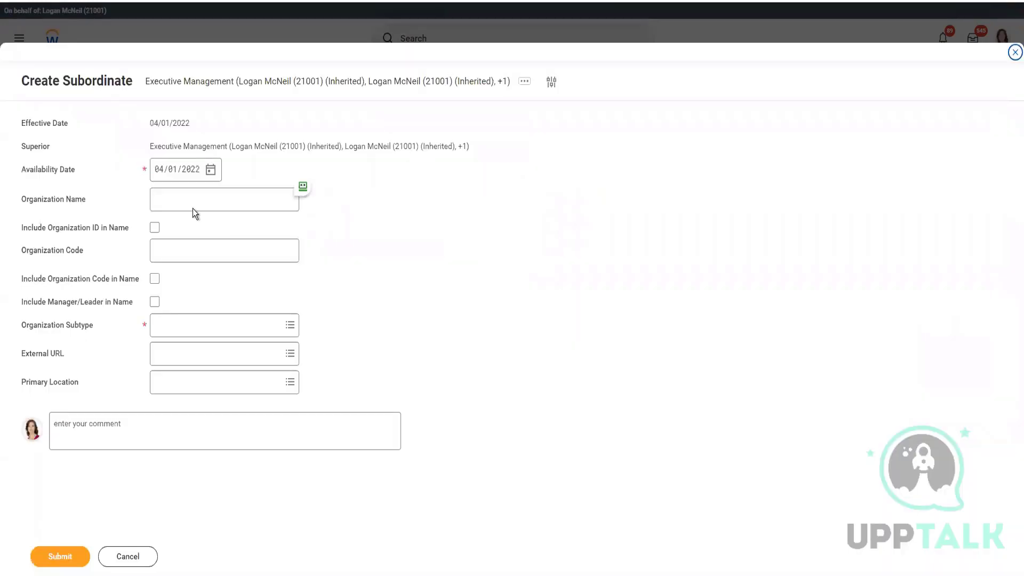
Step: Name the new subordinate Operations, with the manager's name included
{"action": "left_click", "coordinate": [189, 193]}
{"action": "type", "text": "Executive Management"}
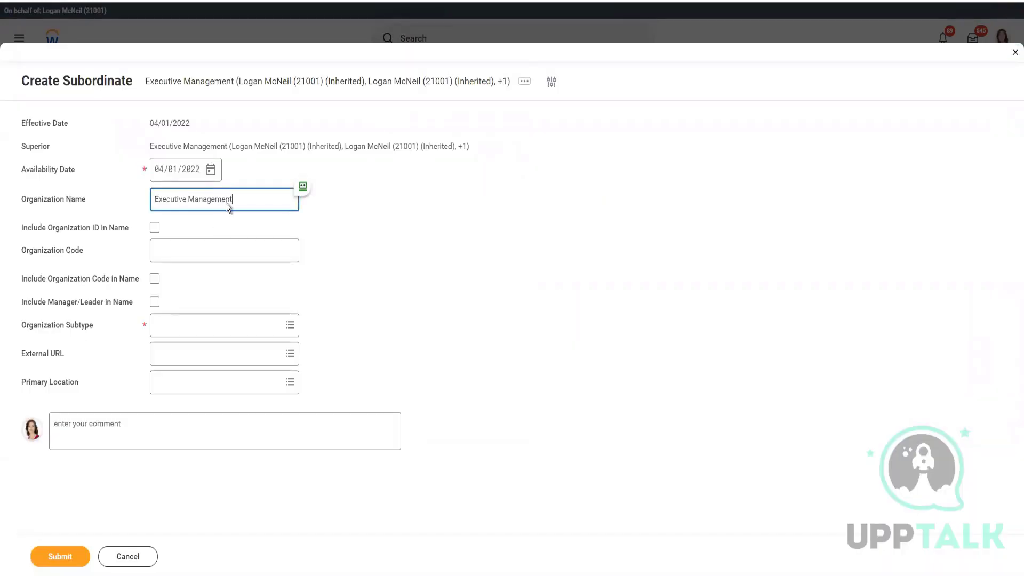
{"action": "key", "text": "ctrl+a"}
{"action": "type", "text": "Operations"}
{"action": "left_click", "coordinate": [155, 301]}
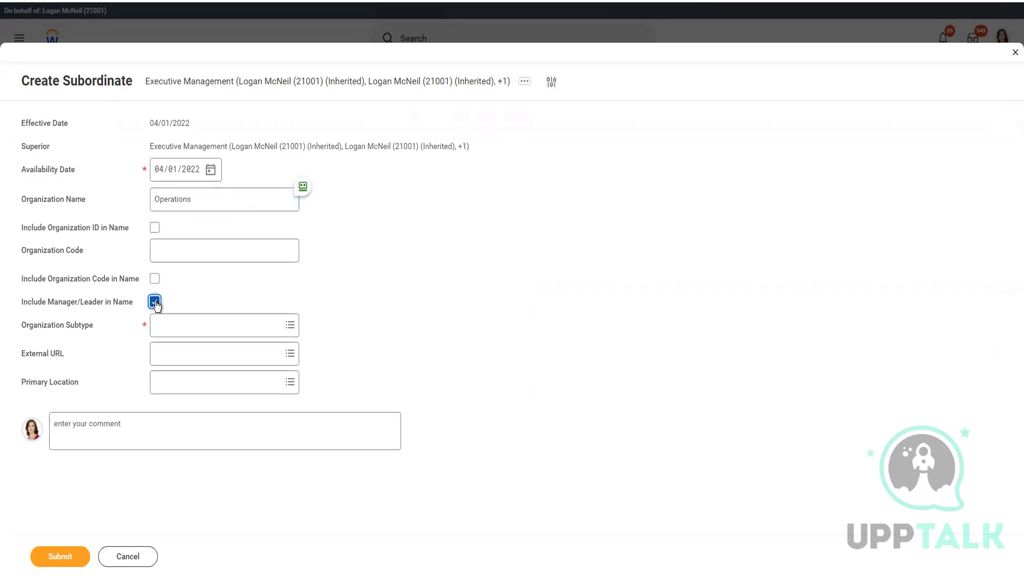
Step: Set subtype Department and primary location CF Hawaii, then submit
{"action": "left_click", "coordinate": [197, 327]}
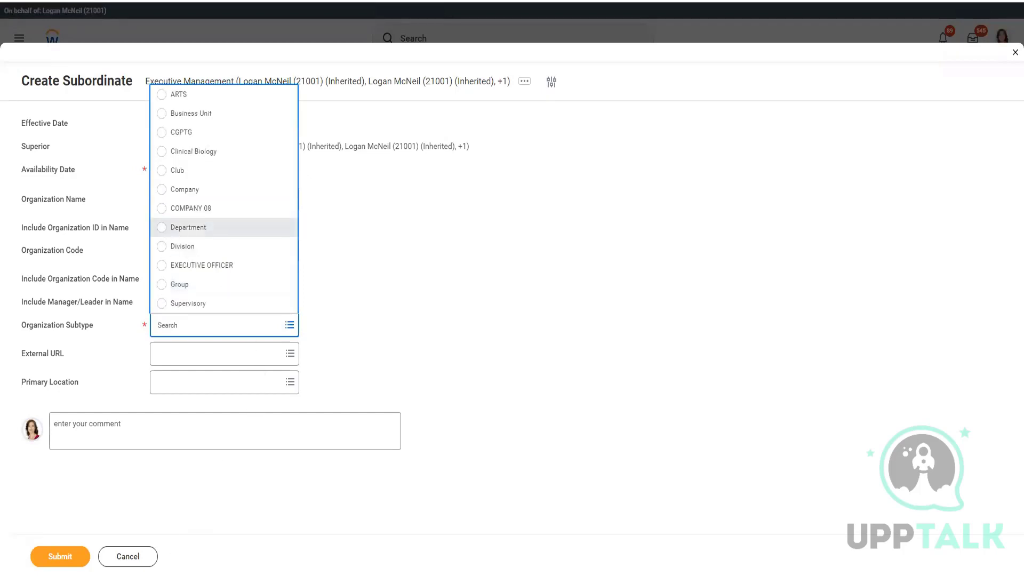
{"action": "key", "text": "Return"}
{"action": "left_click", "coordinate": [184, 390]}
{"action": "type", "text": "CF Hawa"}
{"action": "key", "text": "Return"}
{"action": "left_click", "coordinate": [59, 557]}
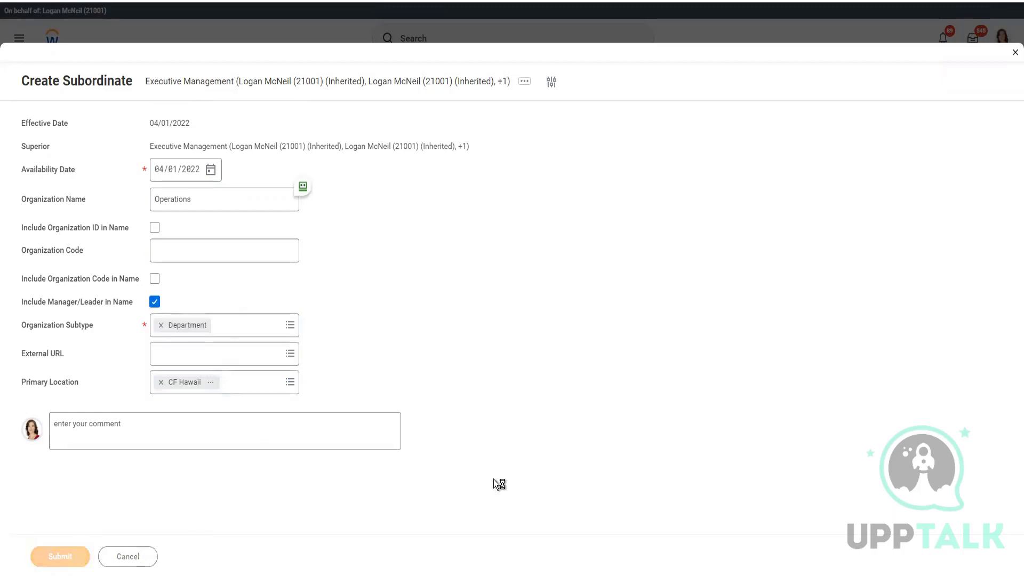
{"action": "key", "text": "alt+Tab"}
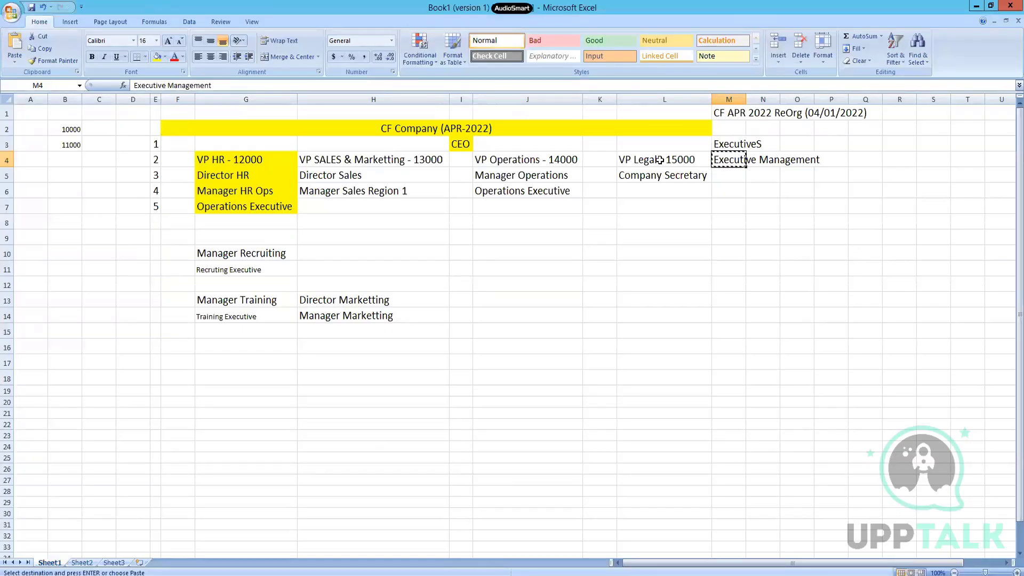
{"action": "key", "text": "alt+Tab"}
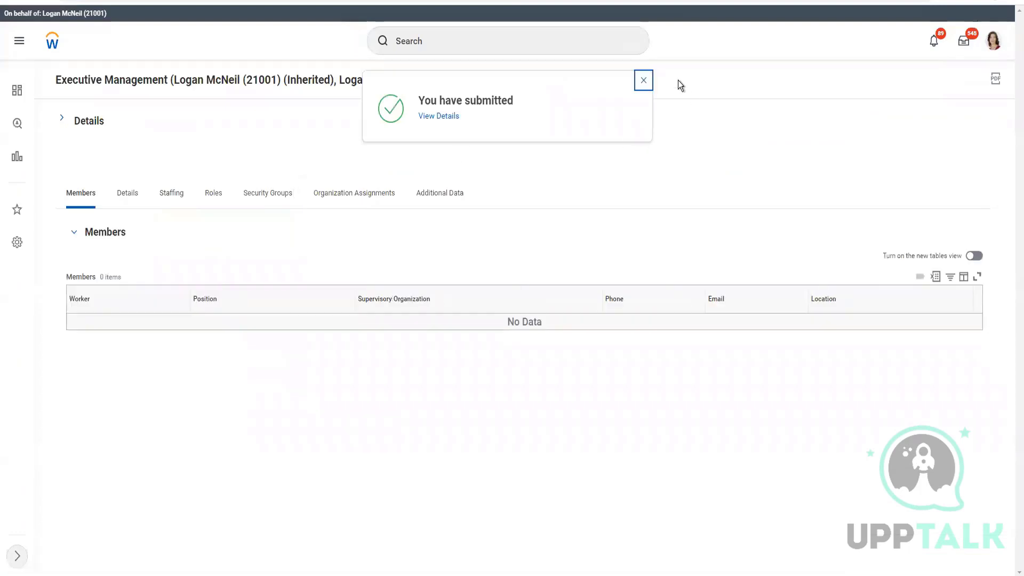
Step: Dismiss the submission confirmation and the related actions panel
{"action": "left_click", "coordinate": [644, 81]}
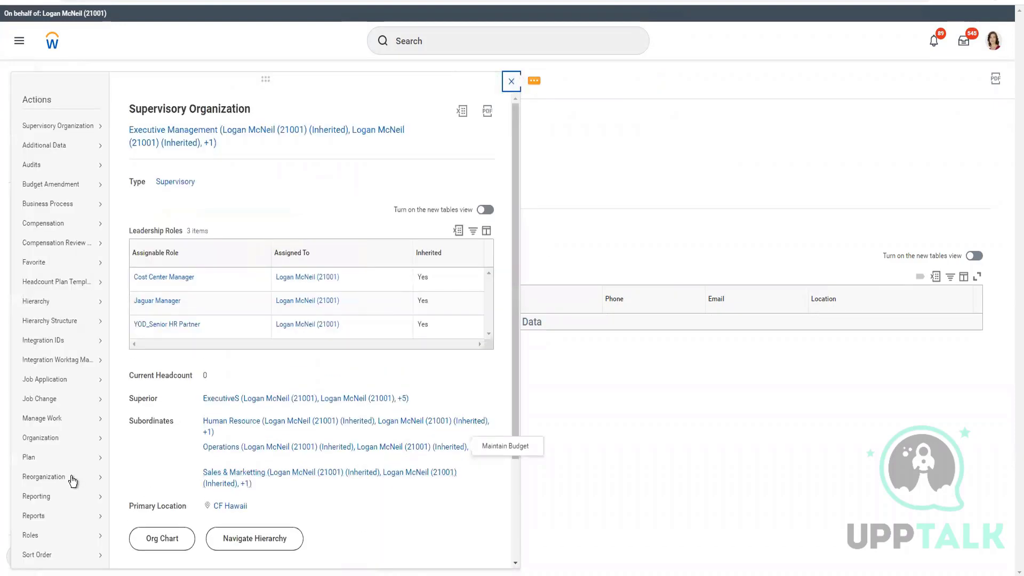
{"action": "mouse_move", "coordinate": [72, 481]}
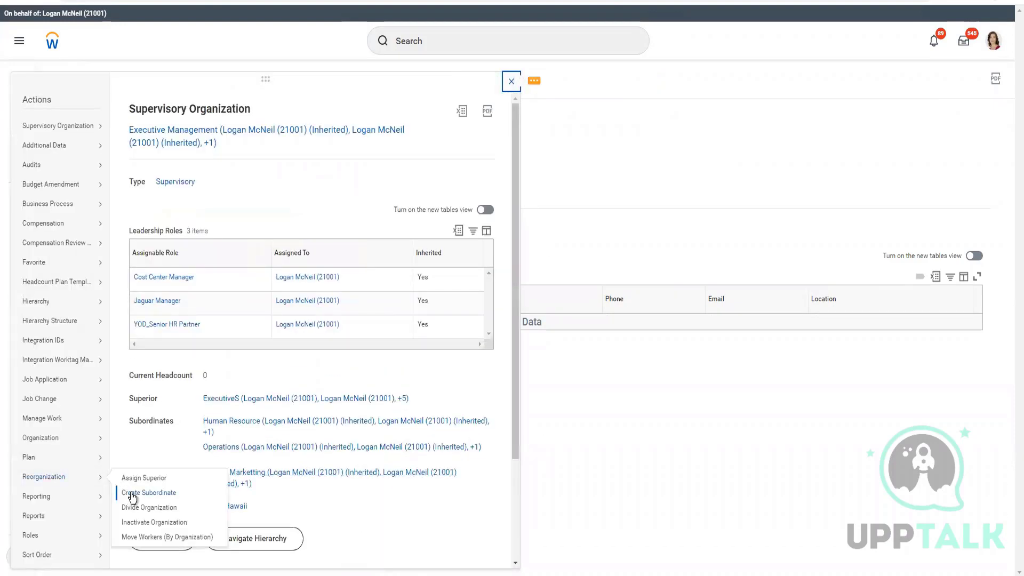
{"action": "left_click", "coordinate": [681, 498]}
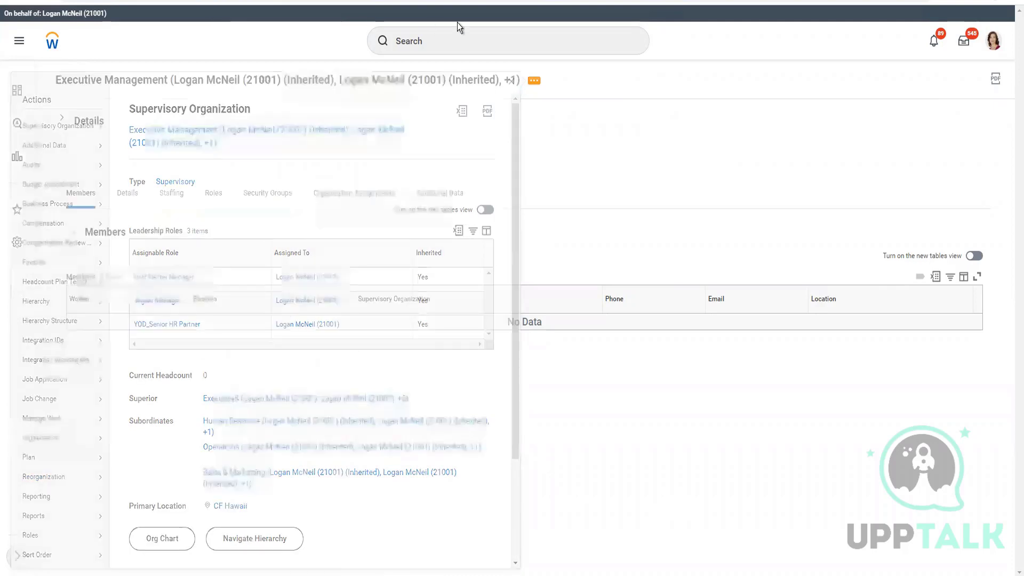
Step: Start Create Supervisory Organization under the CF APR 2022 ReOrg reorganization
{"action": "left_click", "coordinate": [531, 47]}
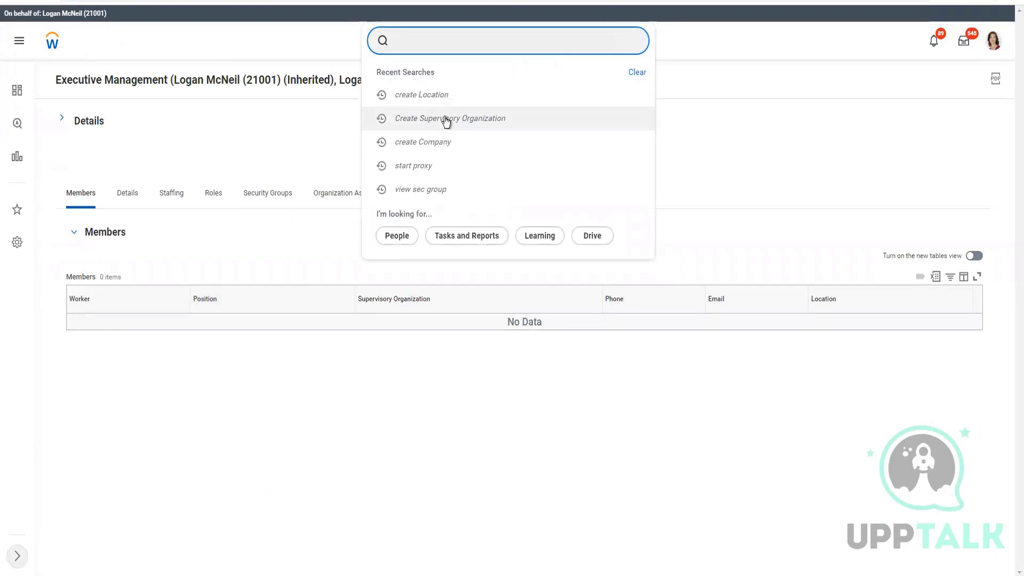
{"action": "left_click", "coordinate": [539, 129]}
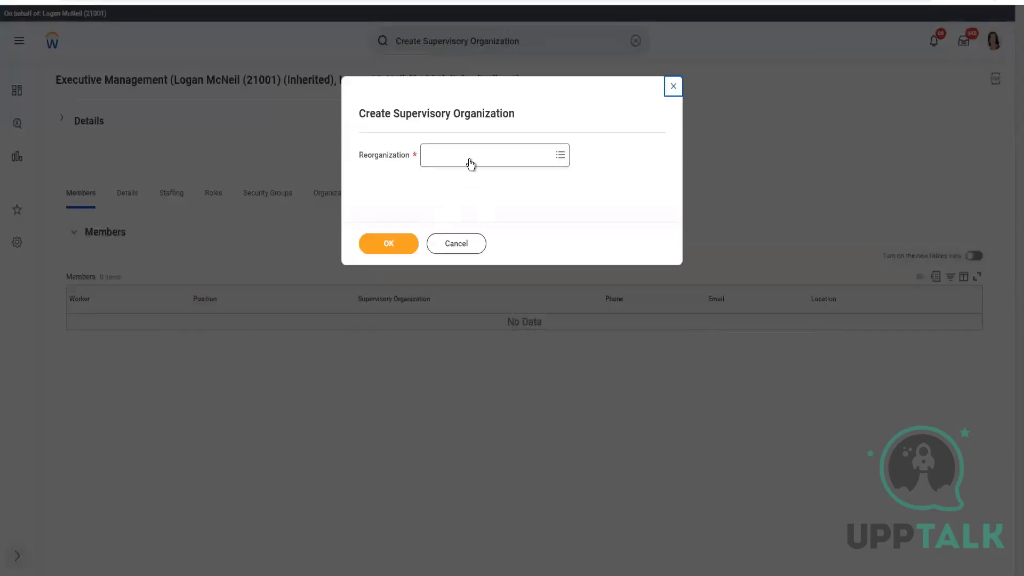
{"action": "left_click", "coordinate": [469, 158]}
{"action": "type", "text": "CF 2022"}
{"action": "key", "text": "Return"}
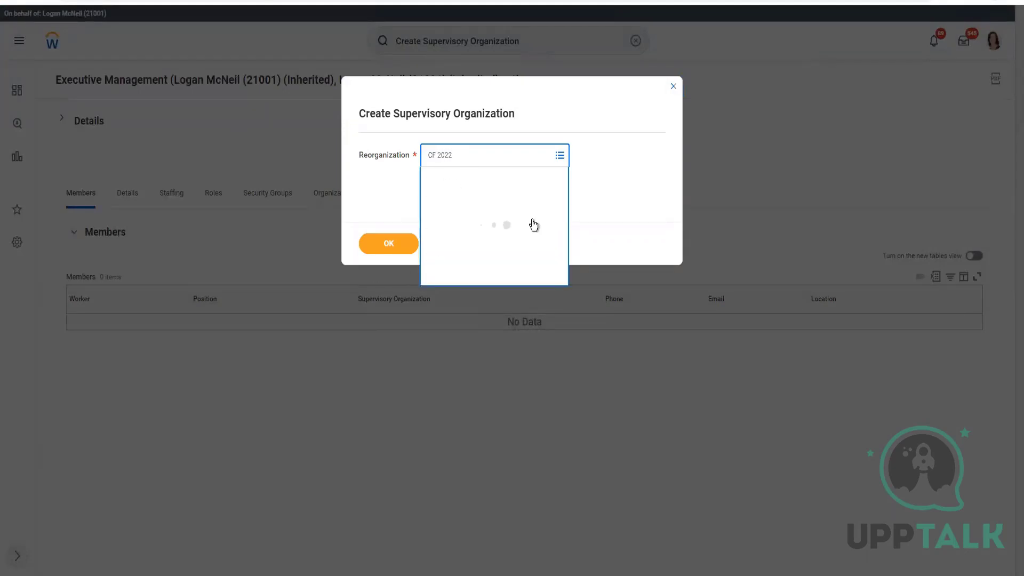
{"action": "left_click", "coordinate": [457, 212]}
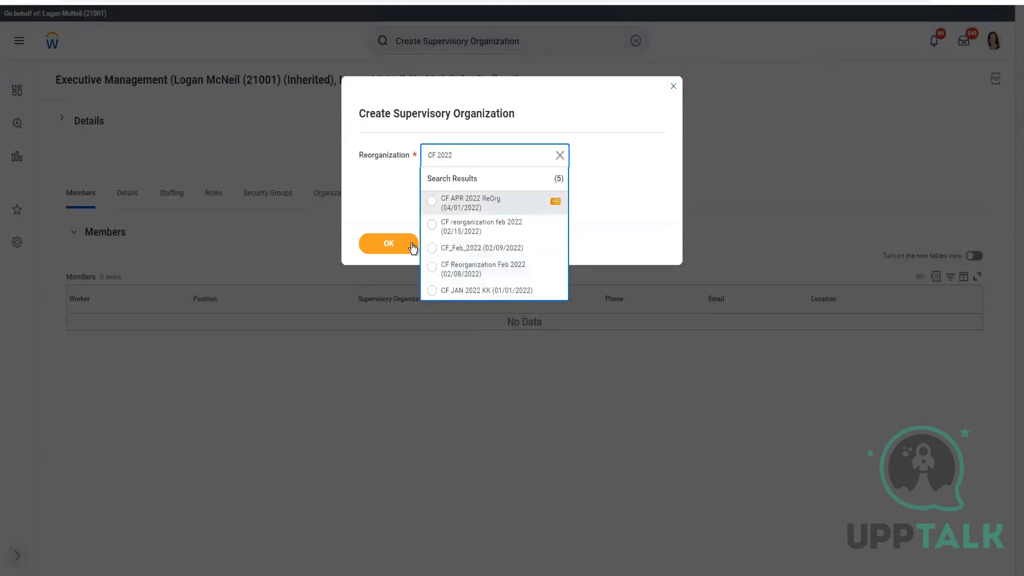
{"action": "left_click", "coordinate": [391, 246]}
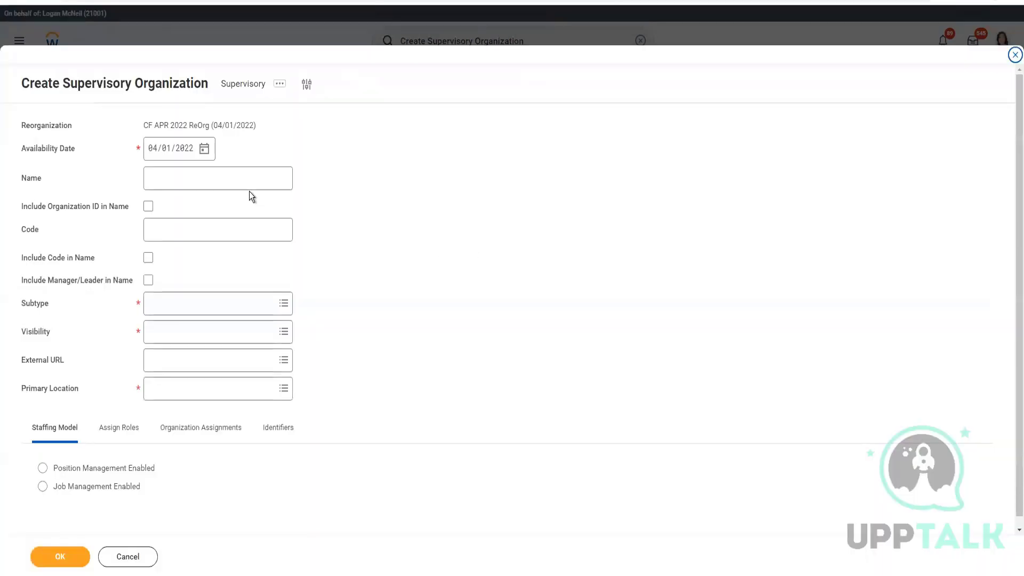
{"action": "left_click", "coordinate": [247, 177]}
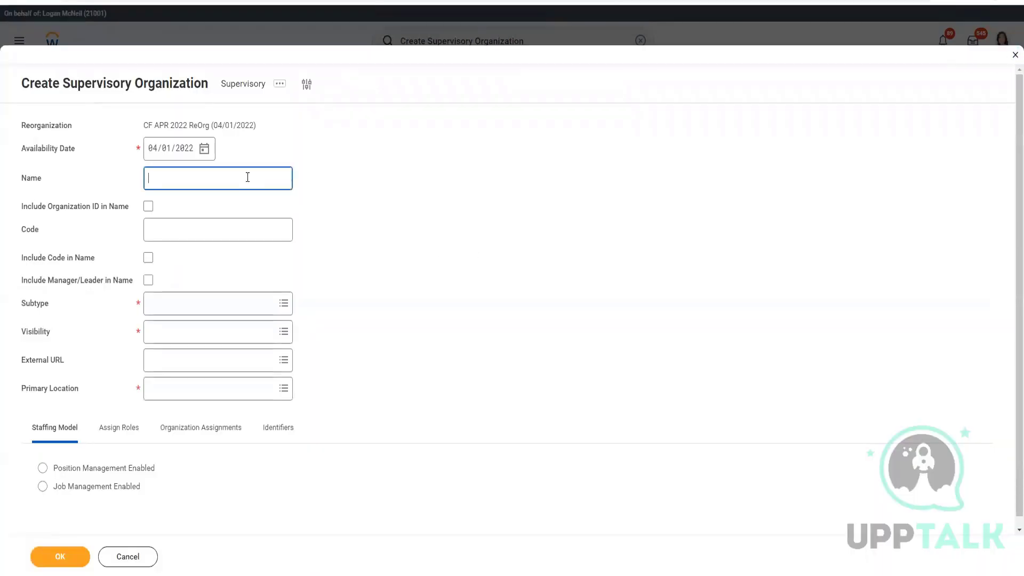
Step: Name the organization Legal with manager's name included, subtype Department, visible to Everyone
{"action": "key", "text": "alt+Tab"}
{"action": "key", "text": "alt+Tab"}
{"action": "type", "text": "4egal &"}
{"action": "left_click", "coordinate": [148, 280]}
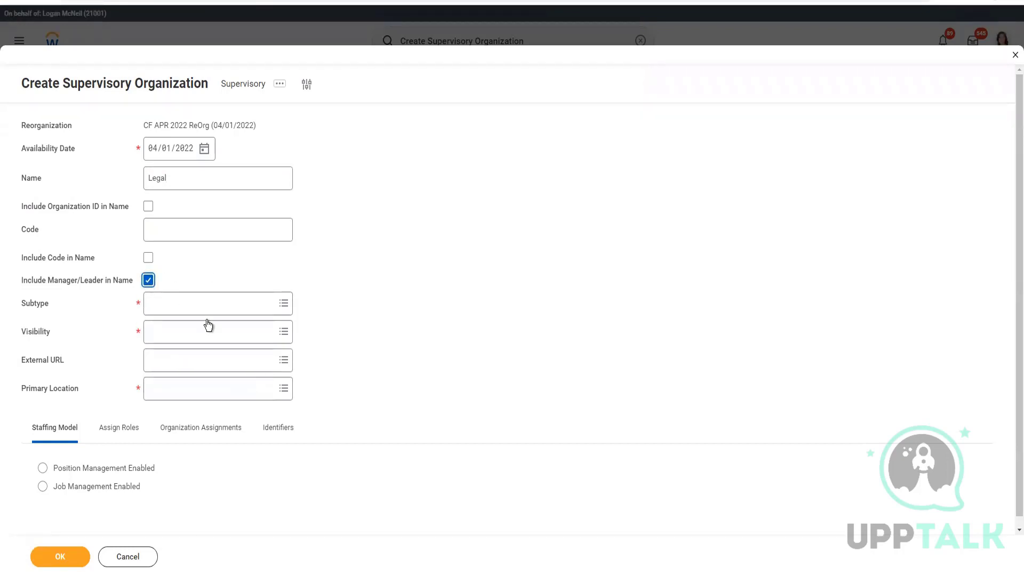
{"action": "left_click", "coordinate": [235, 302]}
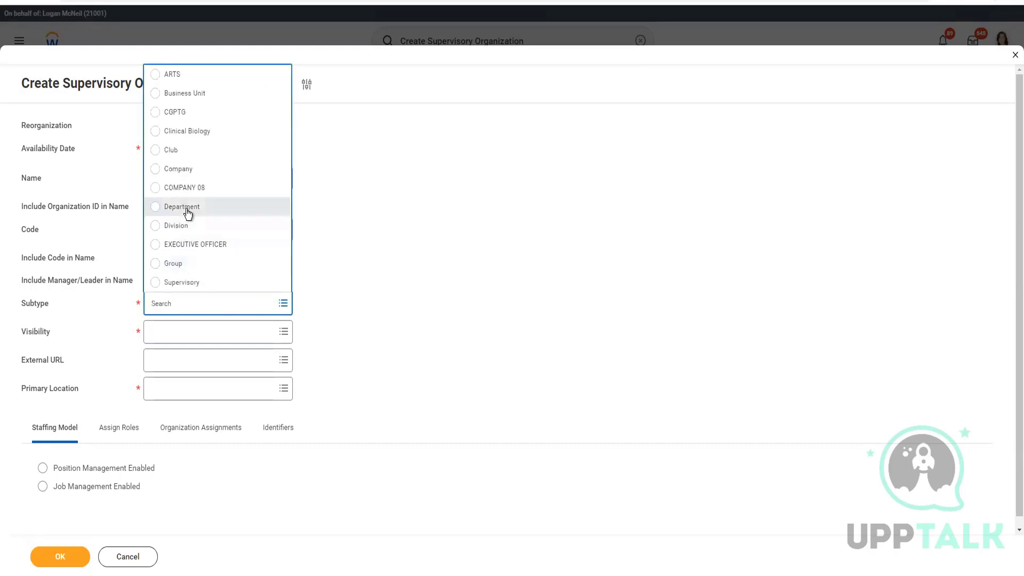
{"action": "left_click", "coordinate": [182, 337]}
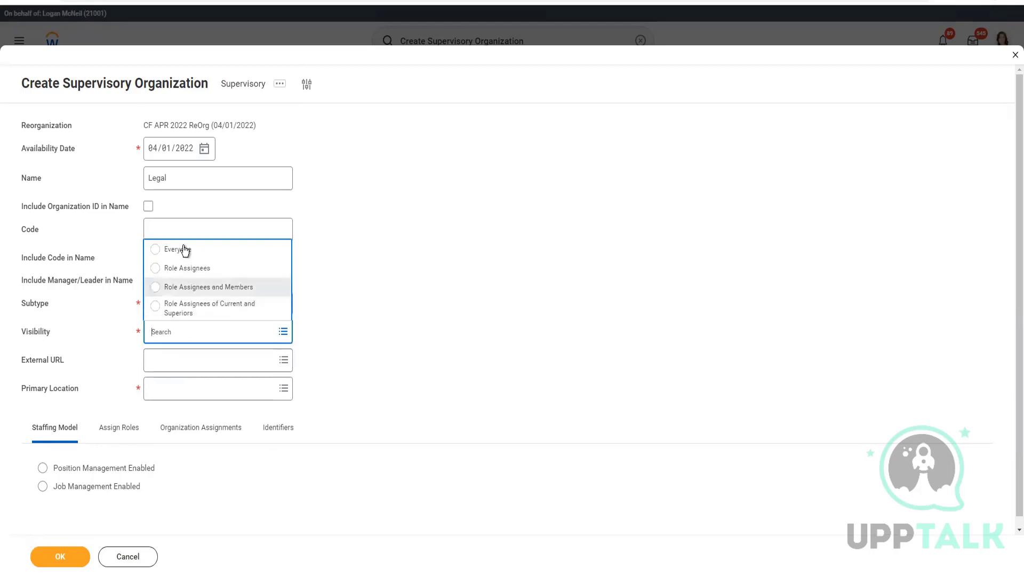
{"action": "left_click", "coordinate": [195, 361]}
Step: Set CF Hawaii as primary location and enable position management
{"action": "type", "text": "c"}
{"action": "left_click", "coordinate": [190, 392]}
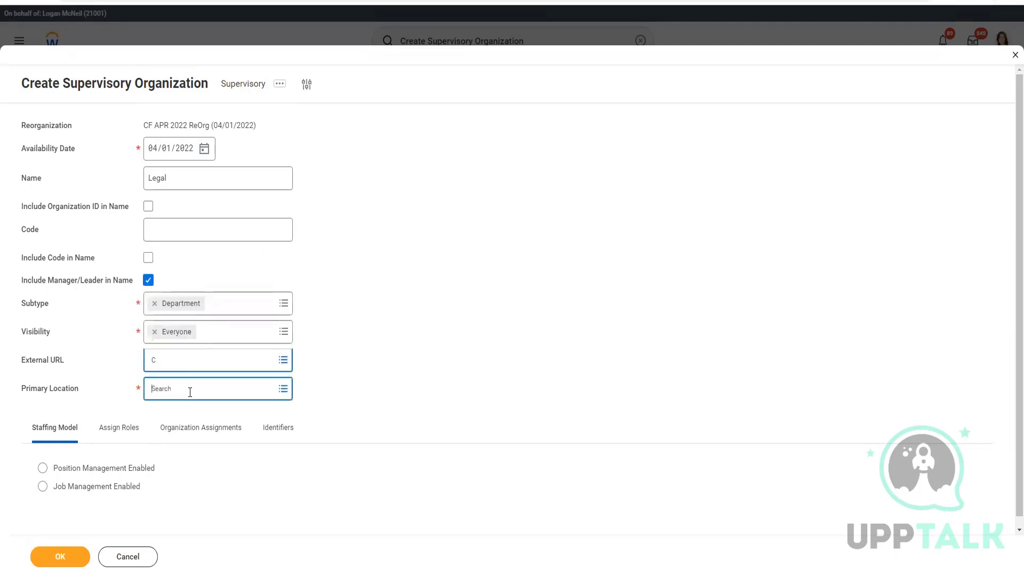
{"action": "type", "text": "CF Hawaii"}
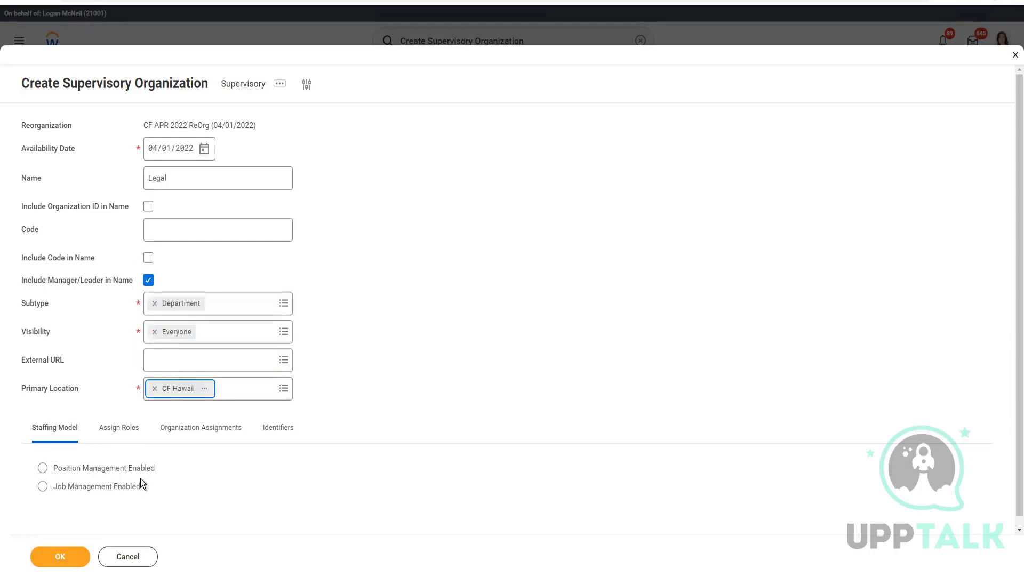
{"action": "left_click", "coordinate": [111, 466]}
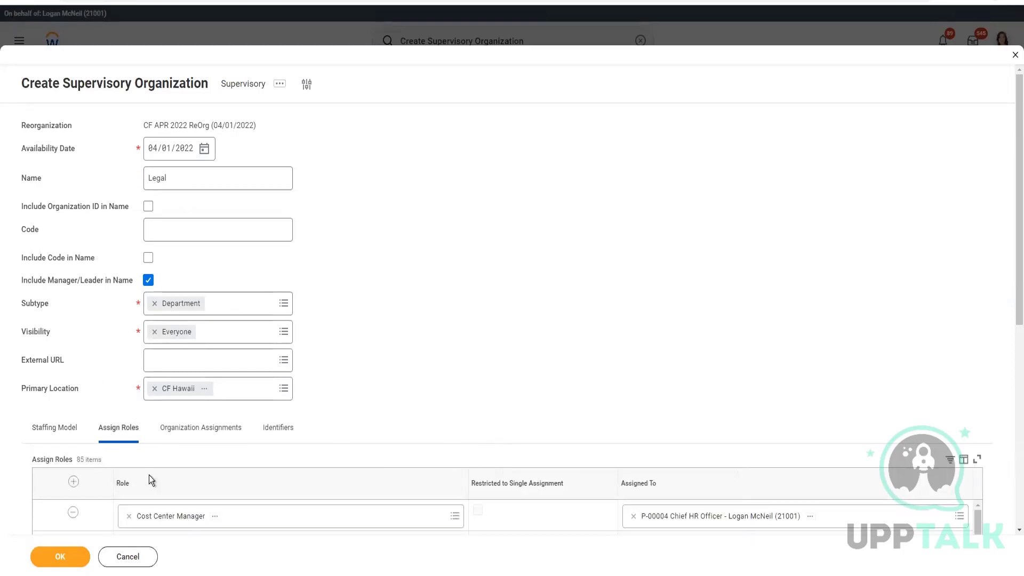
{"action": "left_click", "coordinate": [172, 434]}
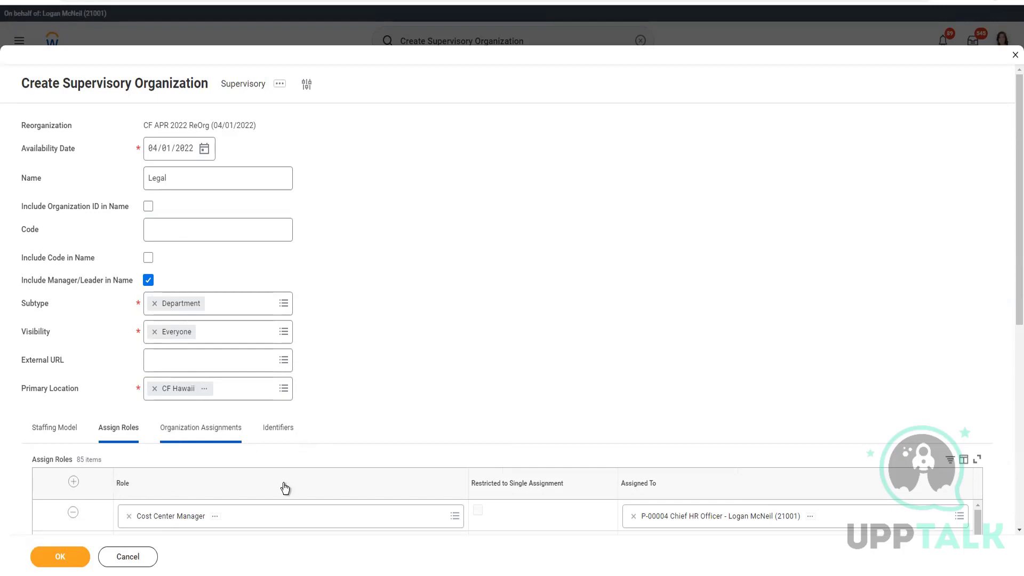
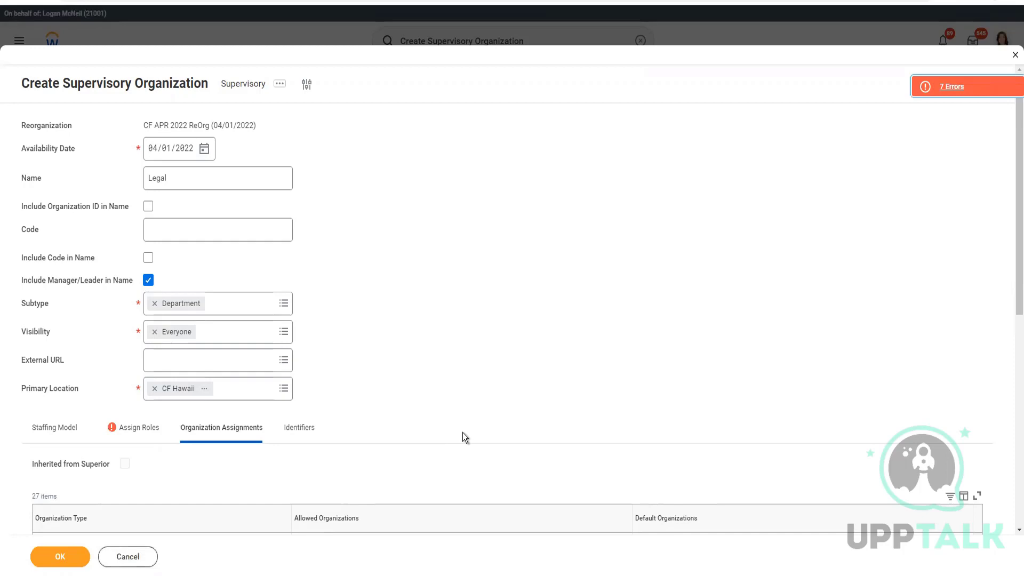
Step: Show the Legal org's seven role errors and jump to the Assign Roles row 4 error
{"action": "left_click", "coordinate": [126, 432]}
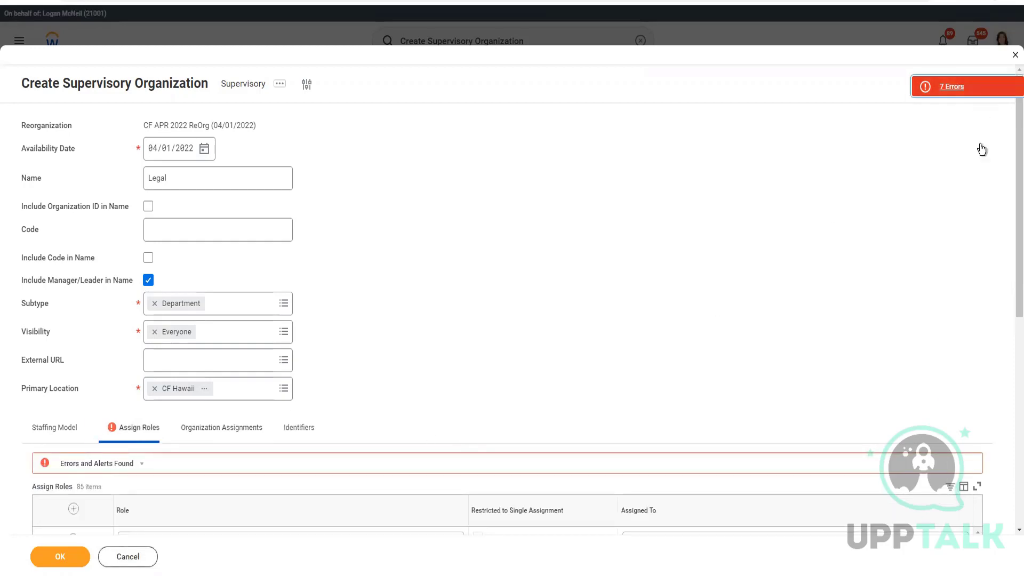
{"action": "key", "text": "Return"}
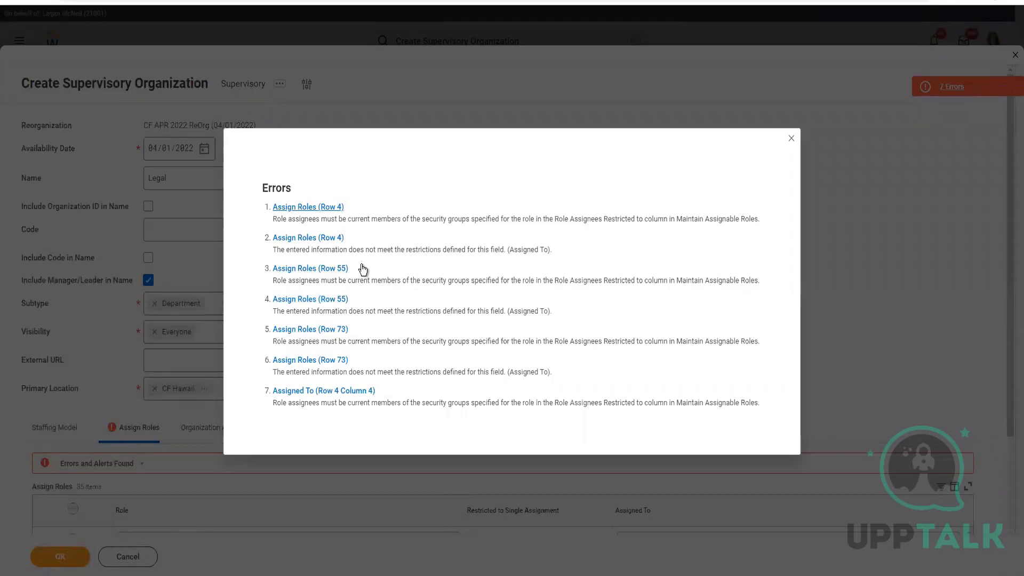
{"action": "left_click", "coordinate": [550, 122]}
{"action": "left_click", "coordinate": [581, 222]}
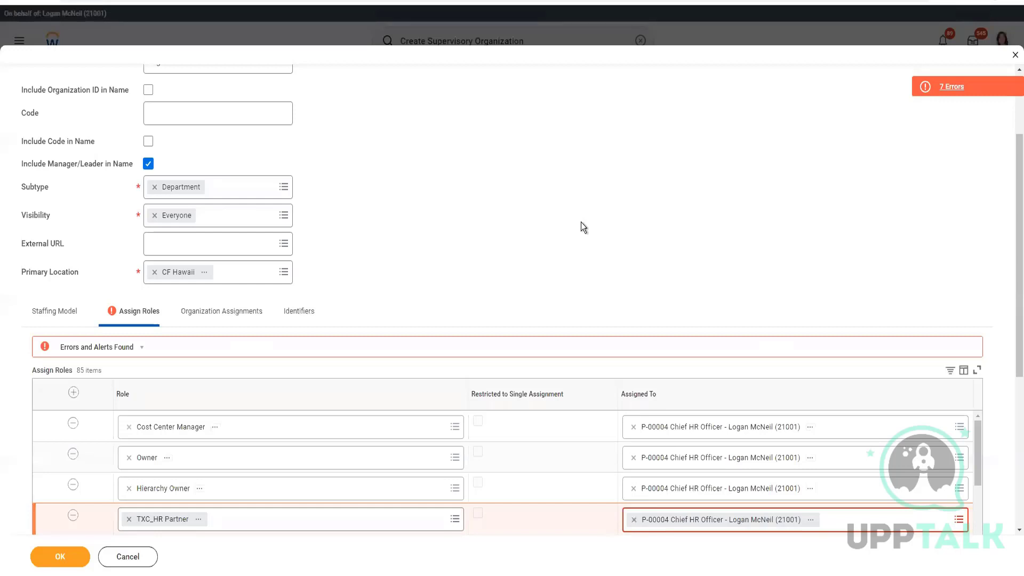
Step: Copy the TXC_HR Partner role name onto a new line in the Notepad list
{"action": "right_click", "coordinate": [199, 519]}
{"action": "left_click", "coordinate": [231, 469]}
{"action": "left_click", "coordinate": [262, 575]}
{"action": "key", "text": "Return"}
{"action": "key", "text": "ctrl+v"}
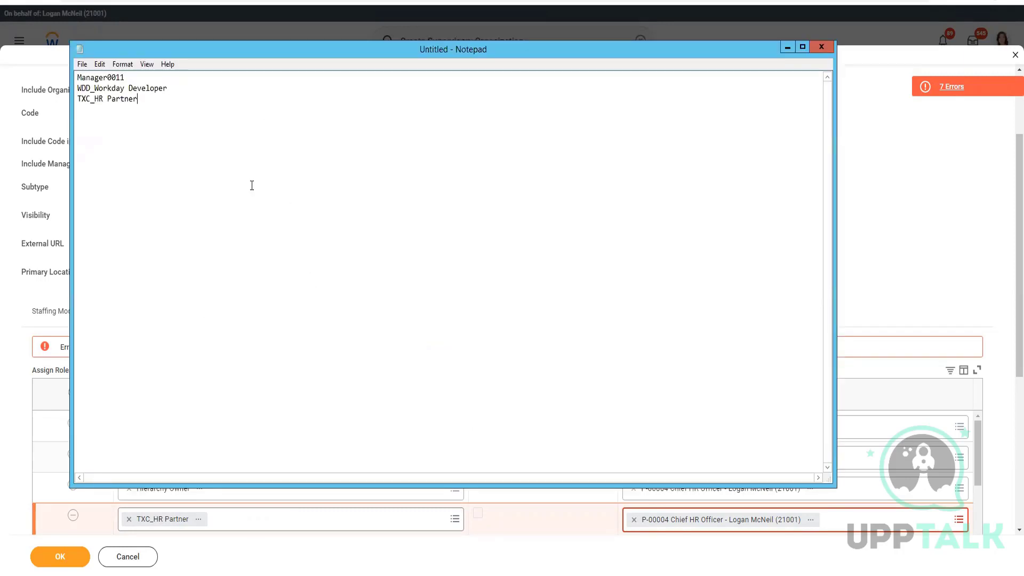
Step: Open and dismiss the remaining page error on the Legal form
{"action": "left_click", "coordinate": [72, 526]}
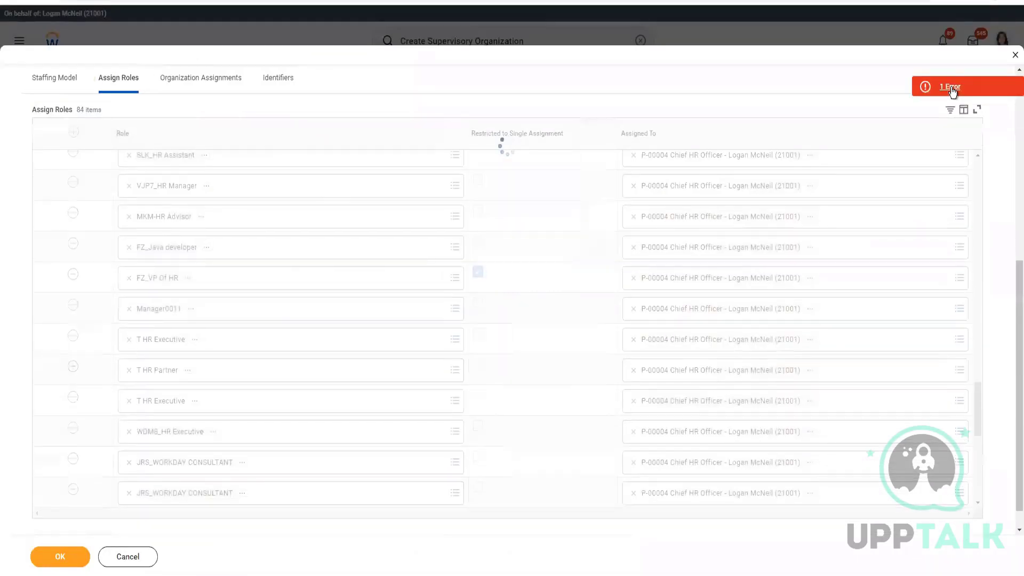
{"action": "left_click", "coordinate": [951, 88]}
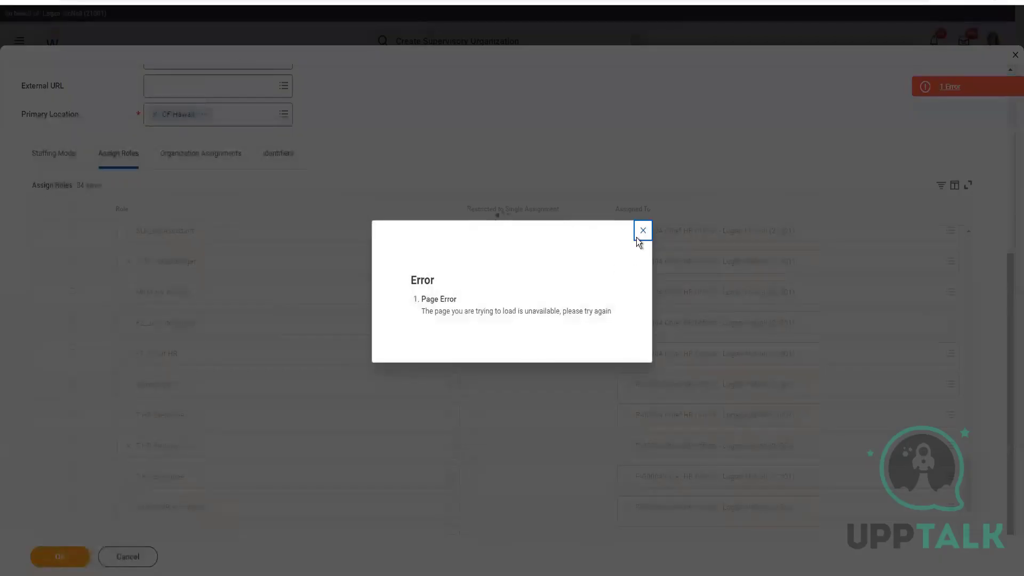
{"action": "left_click", "coordinate": [643, 230]}
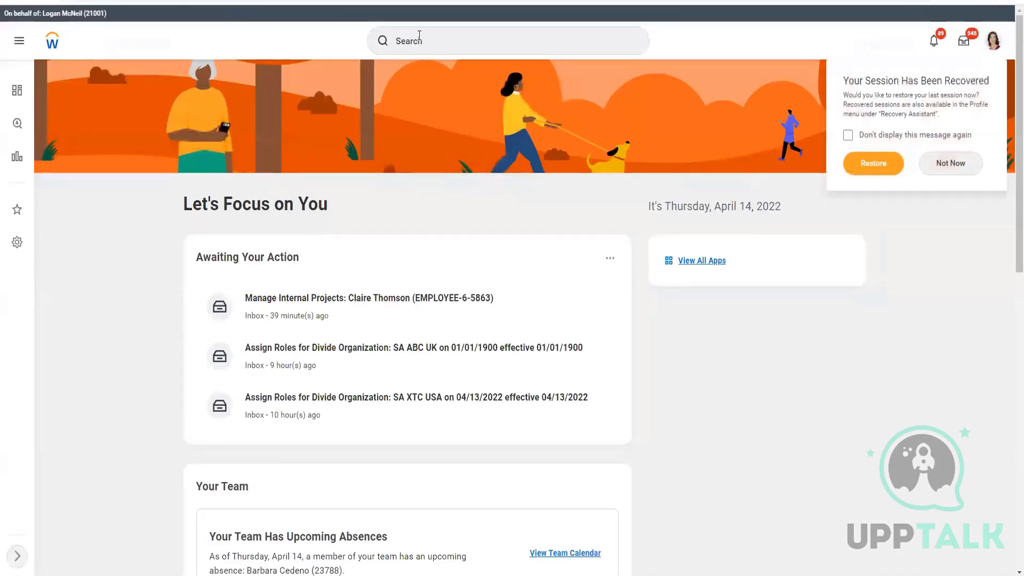
Step: Search Workday for 'maint roles'
{"action": "left_click", "coordinate": [419, 35]}
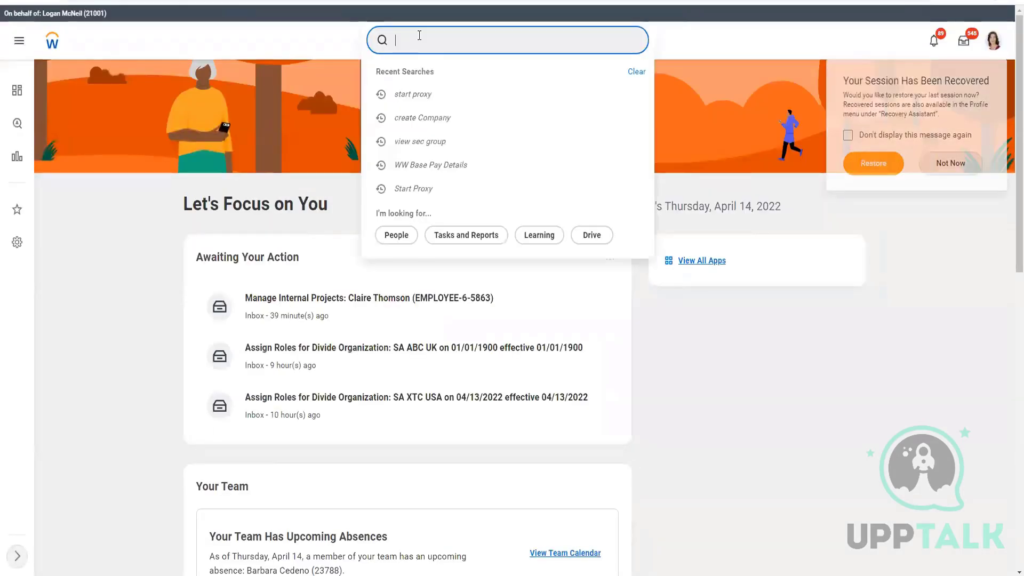
{"action": "type", "text": "maint roles"}
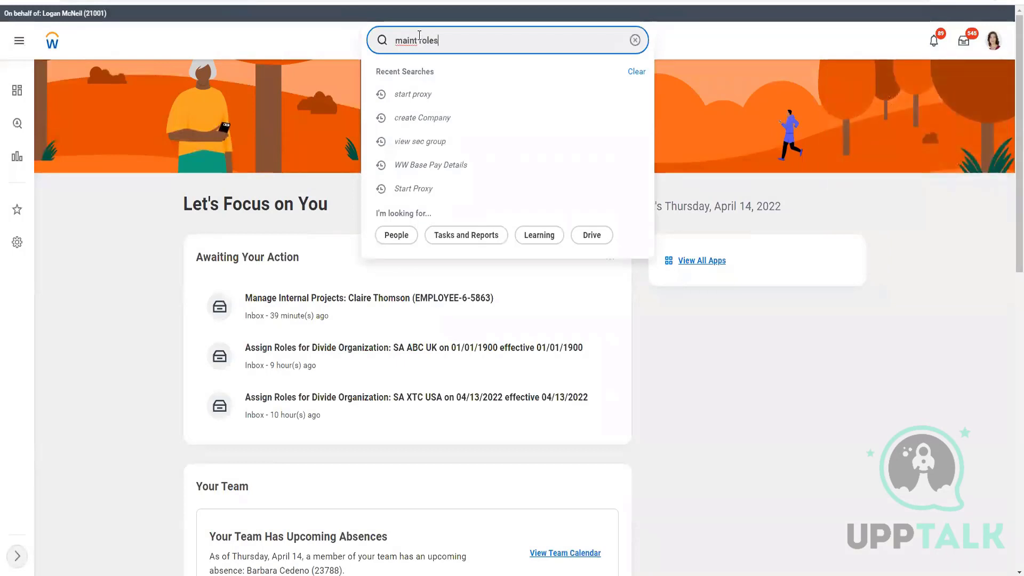
{"action": "key", "text": "Return"}
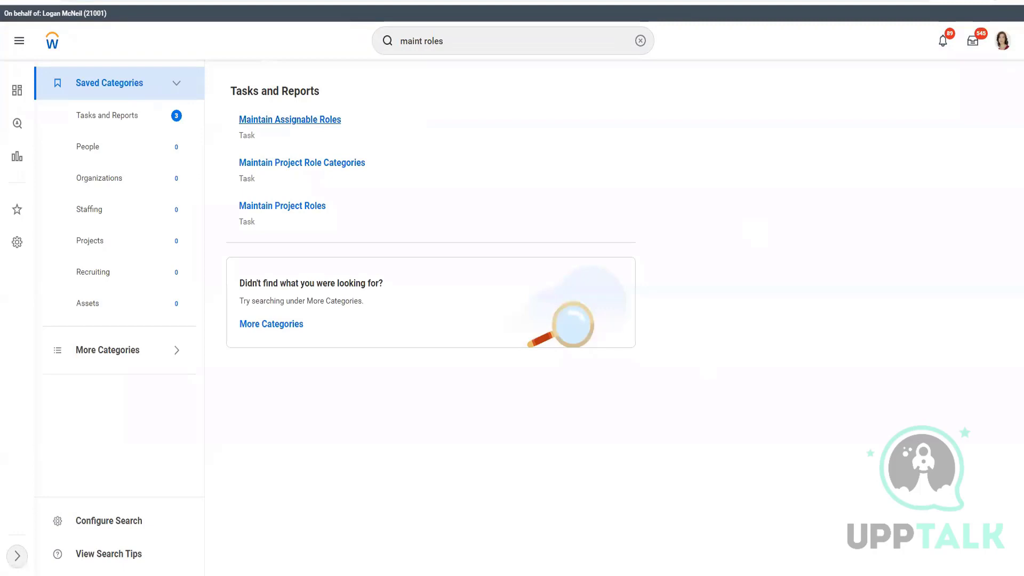
Step: Copy Manager0011 from the notes and open the Maintain Assignable Roles task
{"action": "key", "text": "alt+Tab"}
{"action": "double_click", "coordinate": [111, 78]}
{"action": "left_click", "coordinate": [110, 77]}
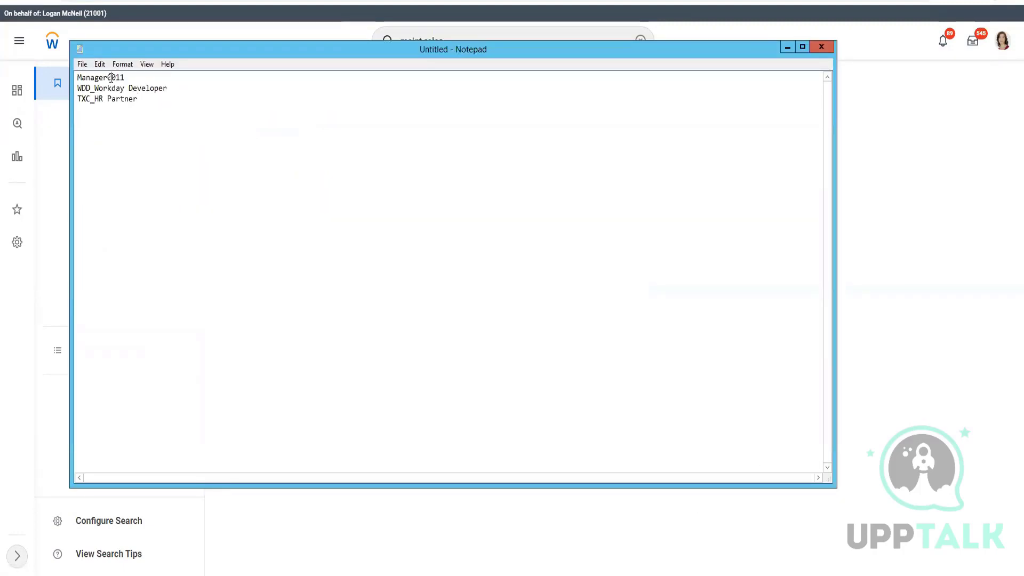
{"action": "double_click", "coordinate": [111, 77]}
{"action": "key", "text": "alt+Tab"}
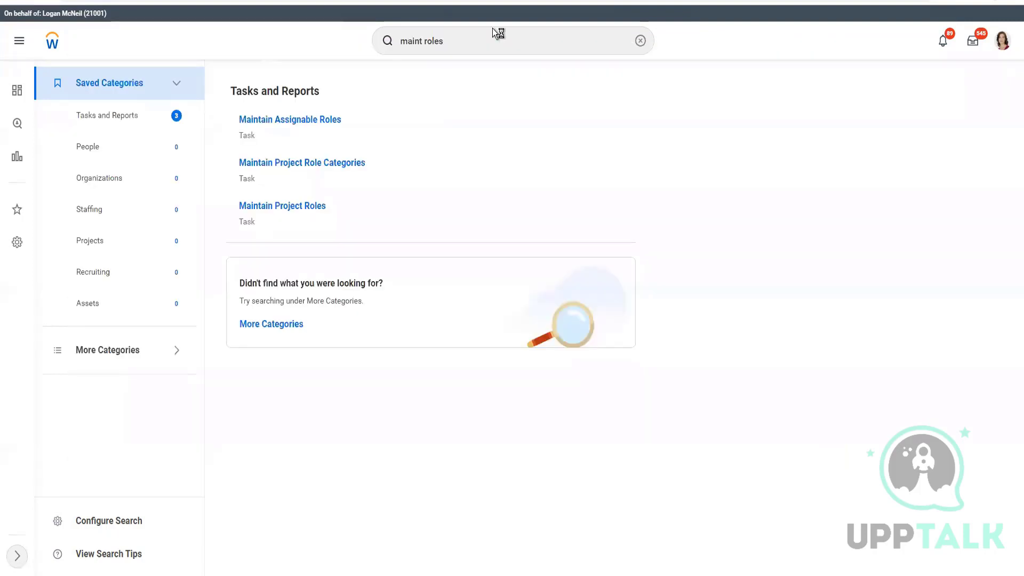
{"action": "left_click", "coordinate": [318, 120]}
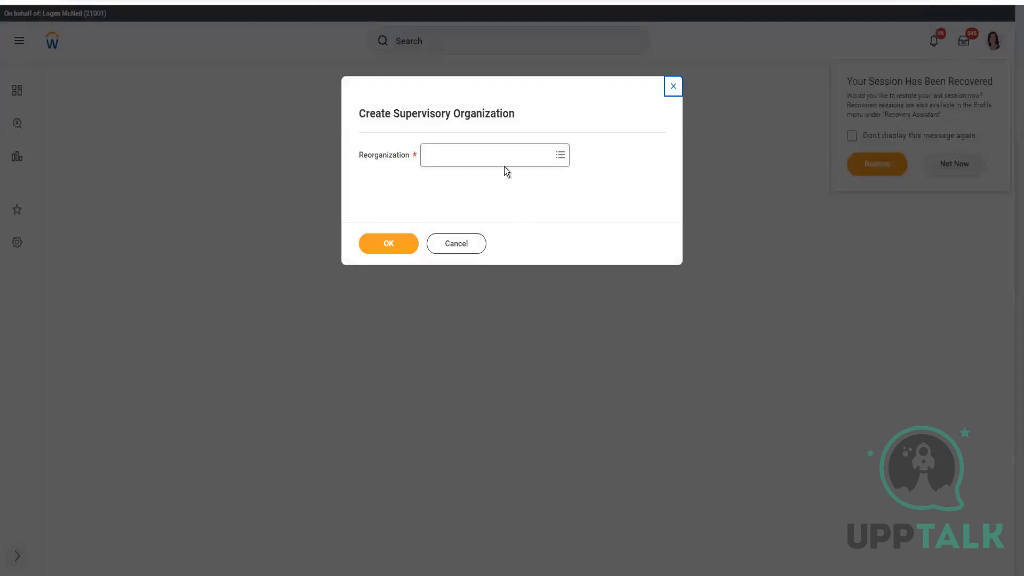
Step: Choose CF APR 2022 ReOrg (04/01/2022) as the reorganization
{"action": "left_click", "coordinate": [501, 163]}
{"action": "type", "text": "CF 2022"}
{"action": "key", "text": "Return"}
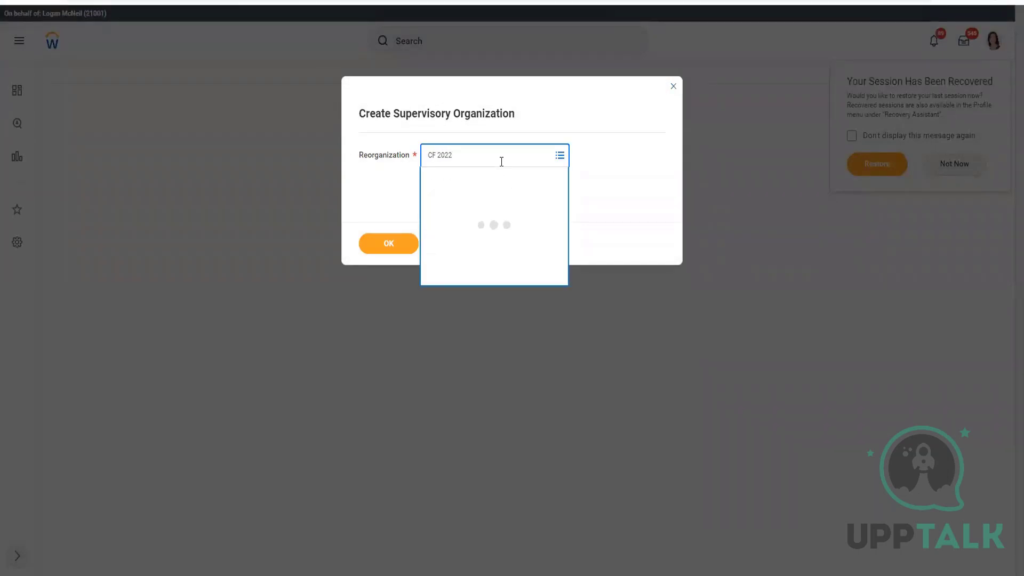
{"action": "left_click", "coordinate": [473, 203]}
{"action": "left_click", "coordinate": [370, 253]}
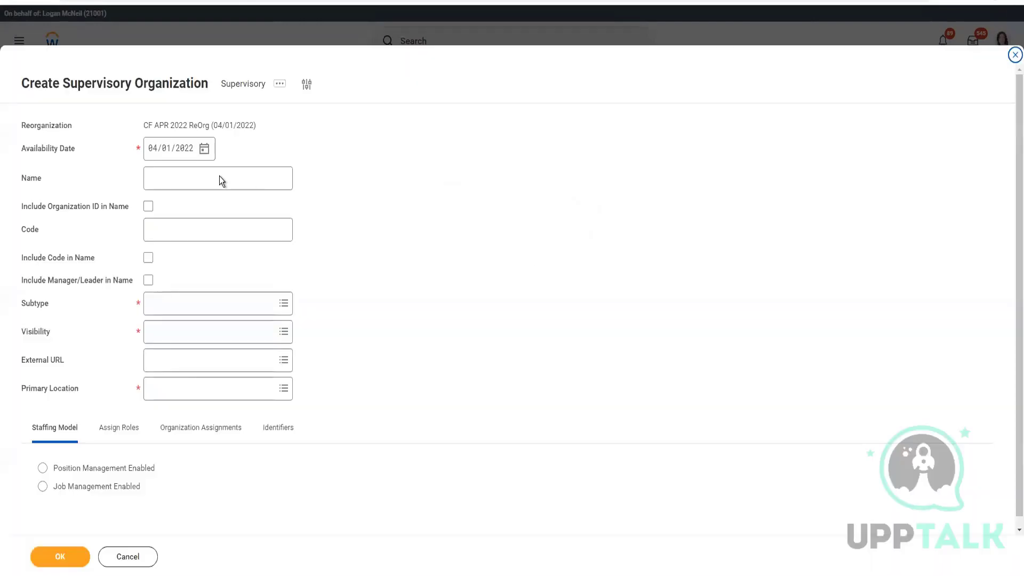
Step: Name the org Legal, include the manager's name, subtype Department, visibility Everyone
{"action": "left_click", "coordinate": [219, 179]}
{"action": "type", "text": "Legal"}
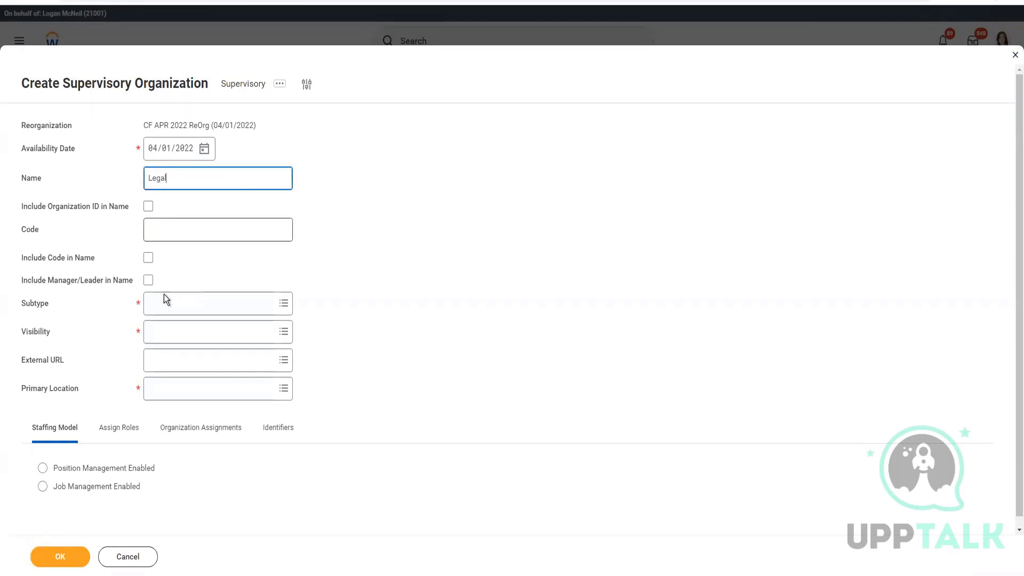
{"action": "left_click", "coordinate": [148, 280]}
{"action": "left_click", "coordinate": [175, 304]}
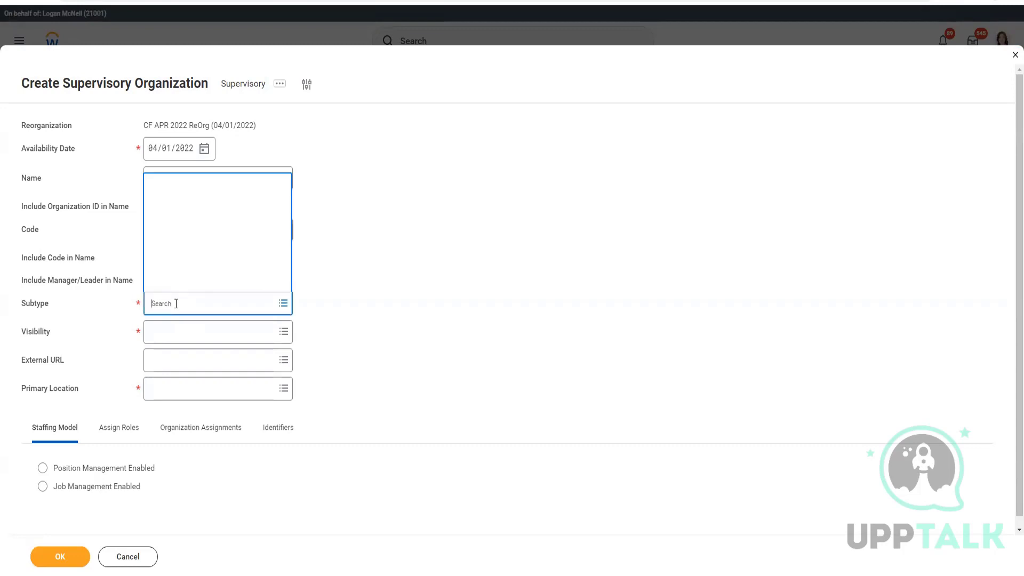
{"action": "type", "text": "dep"}
{"action": "key", "text": "Return"}
{"action": "left_click", "coordinate": [196, 340]}
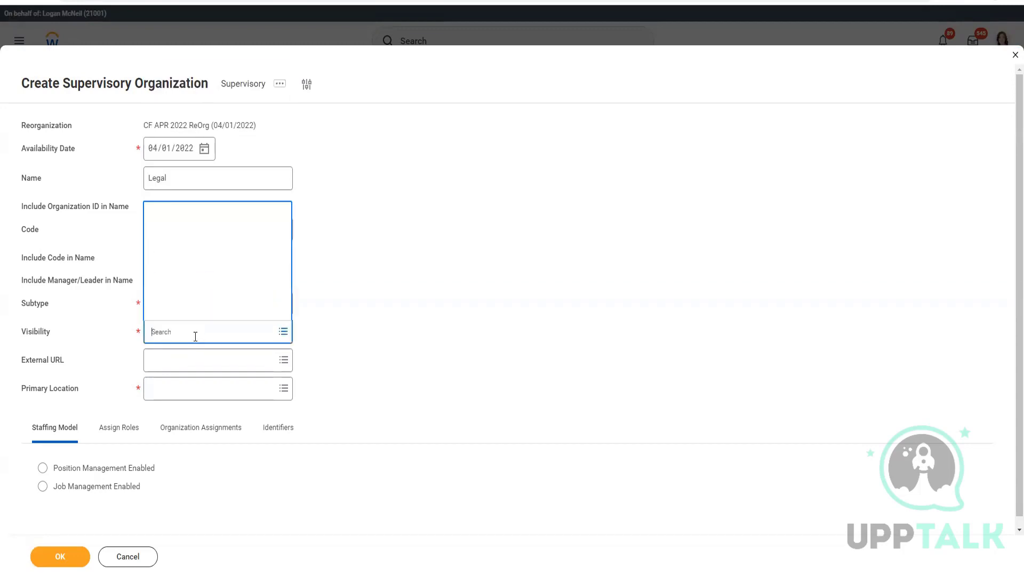
{"action": "type", "text": "eve"}
{"action": "key", "text": "Return"}
Step: Set CF Hawaii as the primary location
{"action": "left_click", "coordinate": [178, 396]}
{"action": "type", "text": "CF Hawai"}
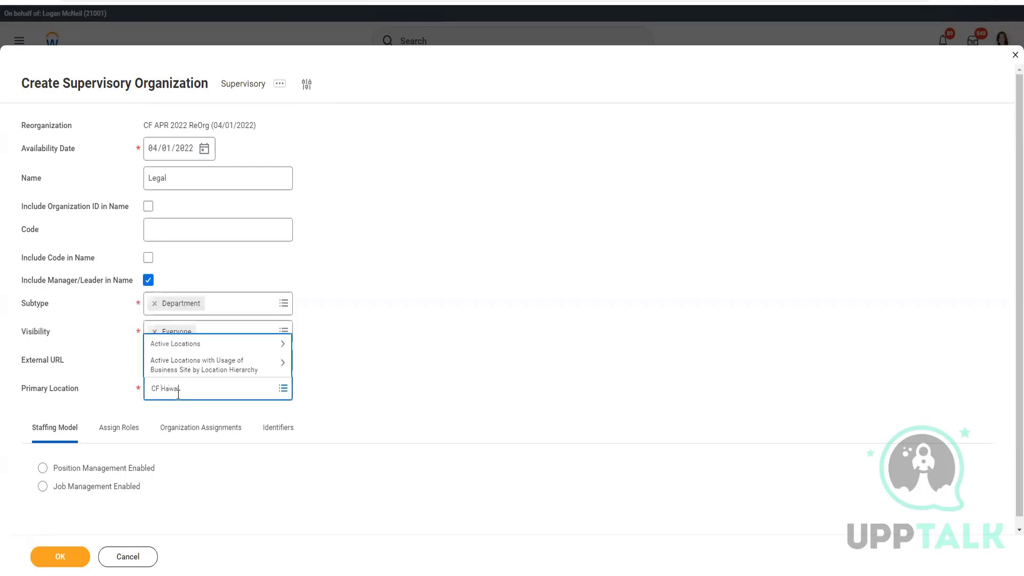
{"action": "key", "text": "Return"}
{"action": "left_click", "coordinate": [79, 469]}
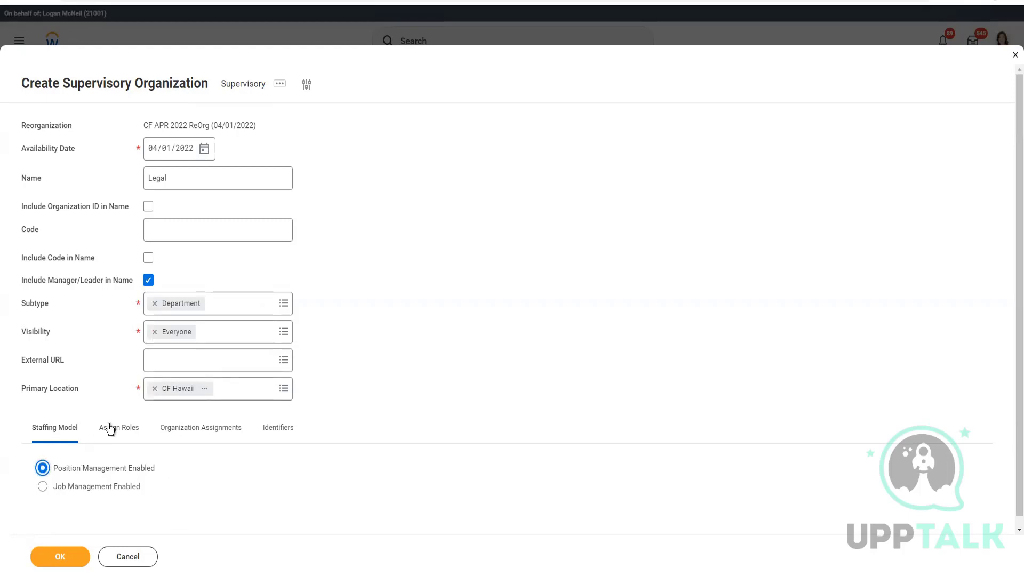
{"action": "left_click", "coordinate": [126, 439]}
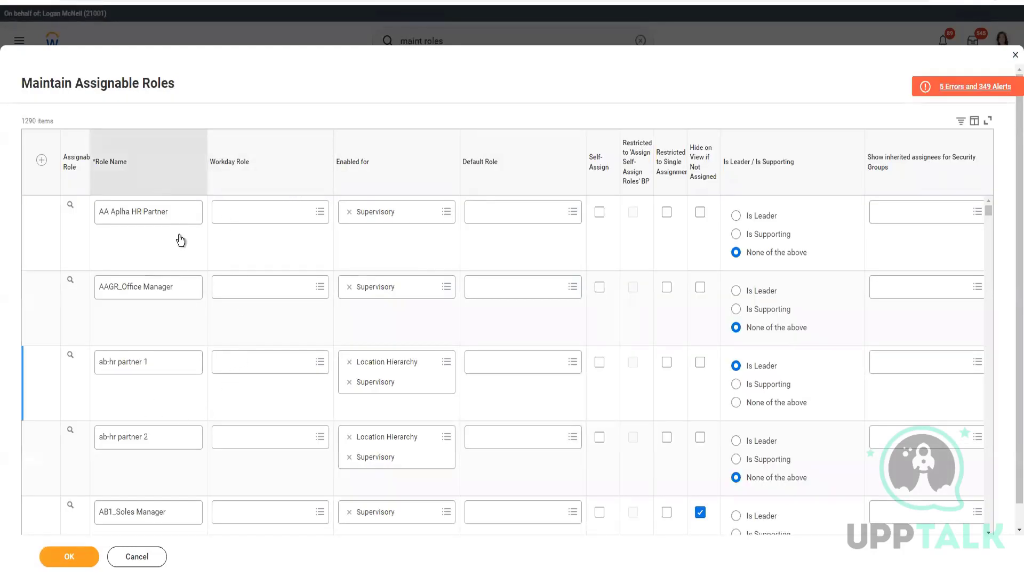
Step: Filter the assignable roles by Role Name to Manager0011
{"action": "left_click", "coordinate": [176, 163]}
{"action": "left_click", "coordinate": [160, 330]}
{"action": "key", "text": "ctrl+v"}
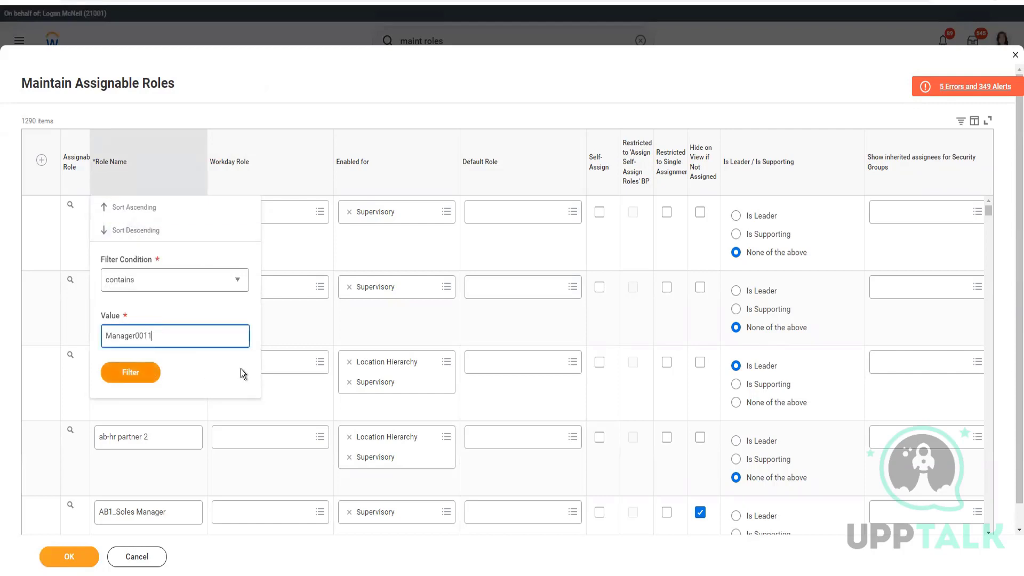
{"action": "key", "text": "Return"}
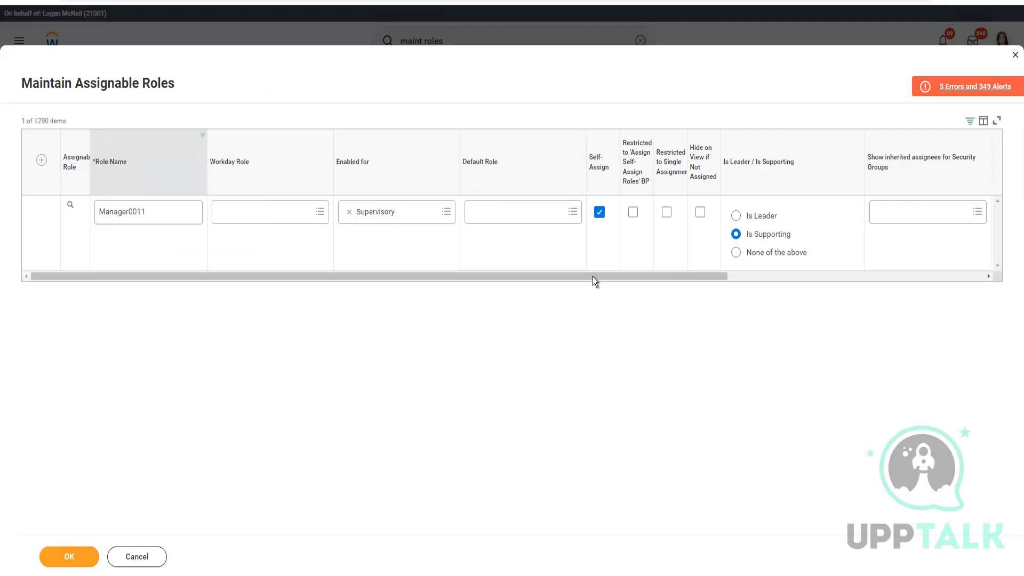
Step: Turn off self-assign, drop the assignee restriction, and replace VSP0011_Sec Group with Security Administrator
{"action": "left_click", "coordinate": [600, 213]}
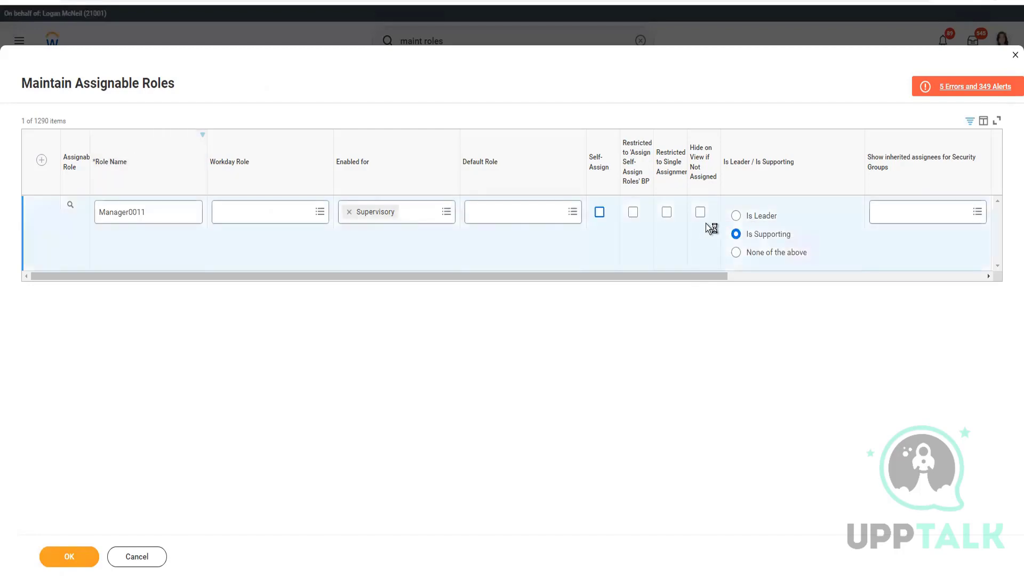
{"action": "left_click_drag", "start_coordinate": [678, 277], "coordinate": [984, 268]}
{"action": "left_click", "coordinate": [649, 212]}
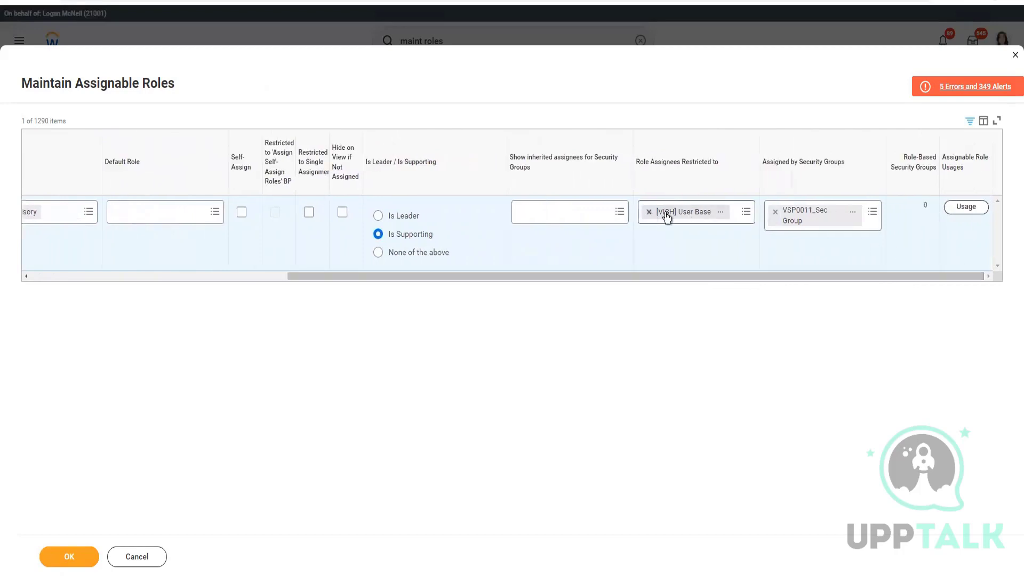
{"action": "left_click", "coordinate": [775, 212]}
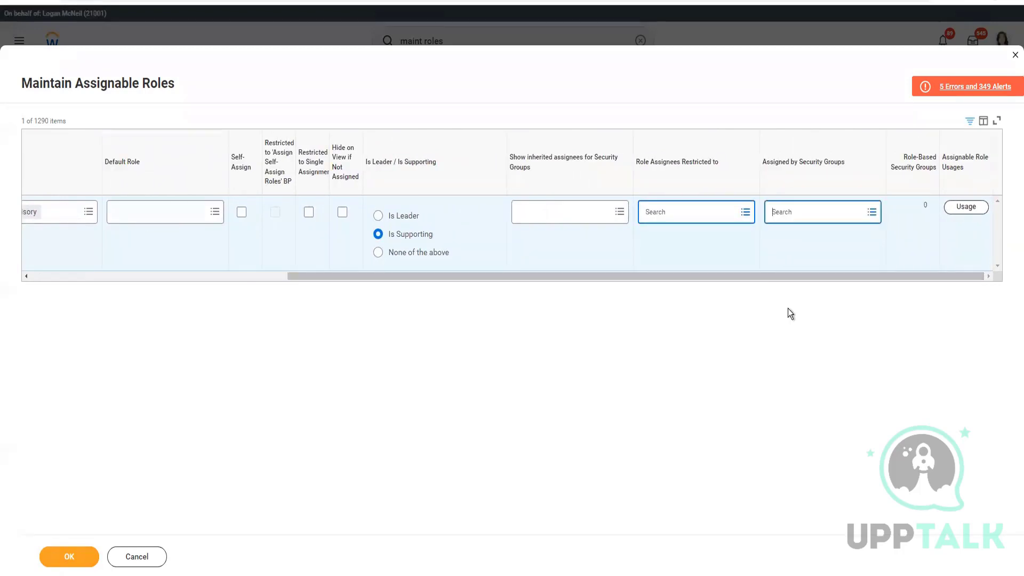
{"action": "left_click", "coordinate": [841, 219]}
{"action": "type", "text": "Sec Admin"}
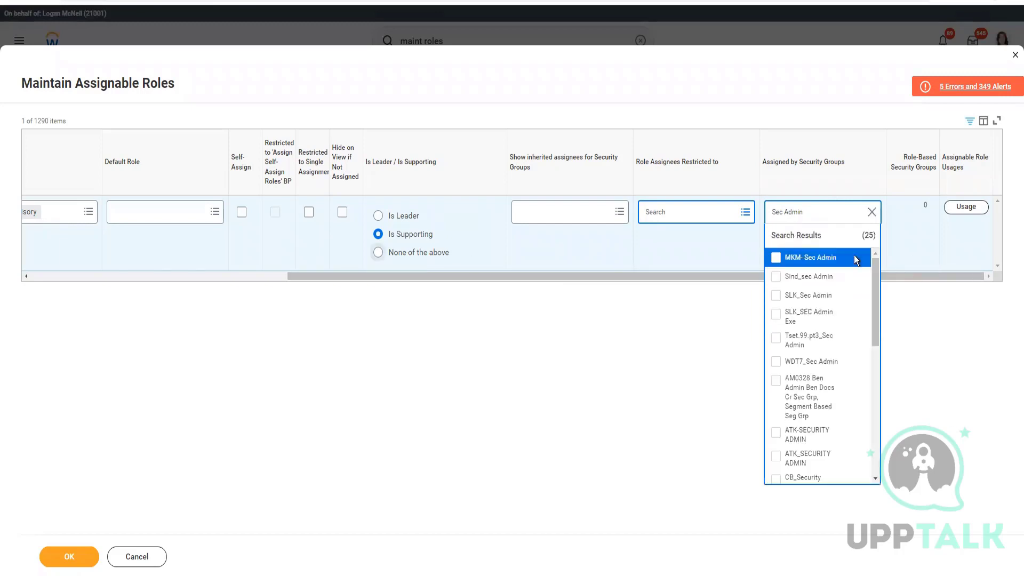
{"action": "left_click", "coordinate": [786, 212]}
{"action": "type", "text": "urity"}
{"action": "type", "text": "istra"}
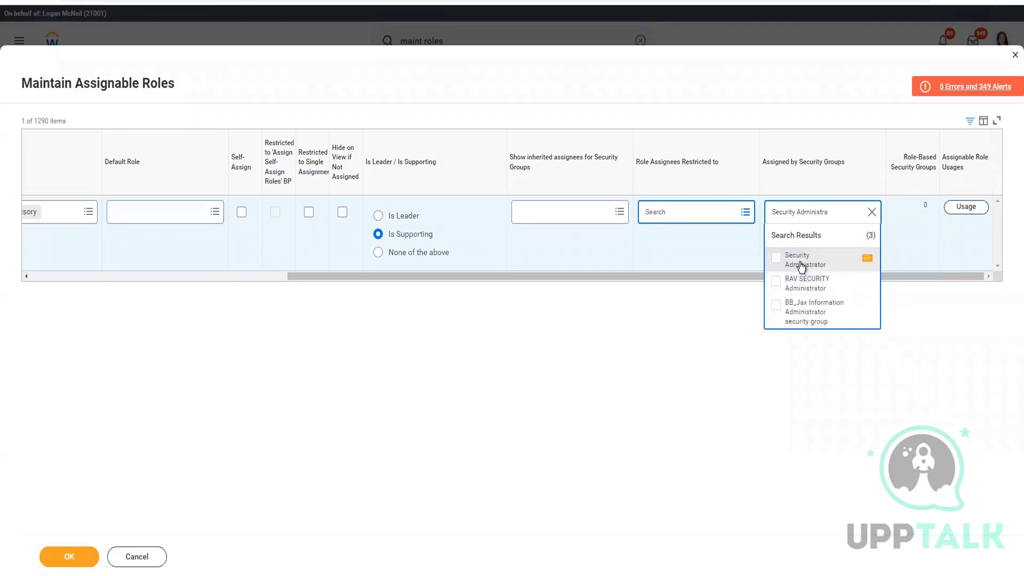
{"action": "left_click", "coordinate": [802, 265]}
Step: Mark Manager0011 as neither leader nor supporting and save the role
{"action": "left_click", "coordinate": [378, 253]}
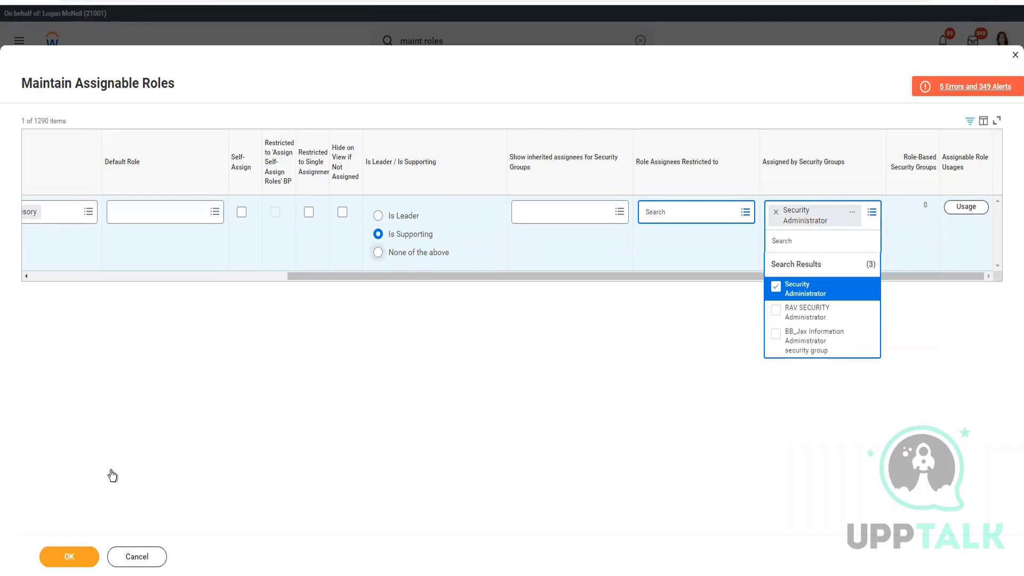
{"action": "left_click", "coordinate": [71, 564]}
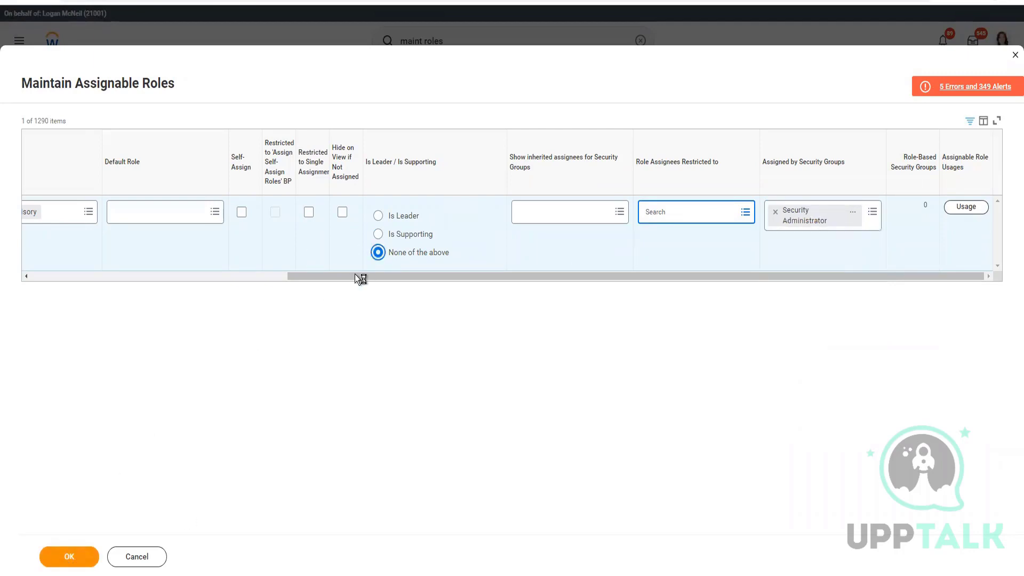
{"action": "left_click_drag", "start_coordinate": [354, 277], "coordinate": [25, 278]}
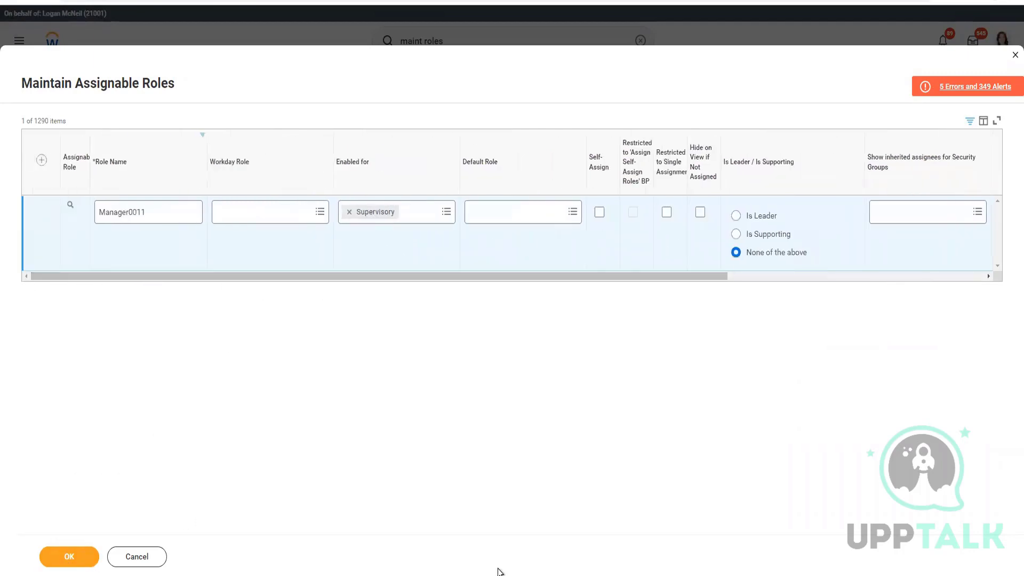
{"action": "left_click", "coordinate": [405, 575]}
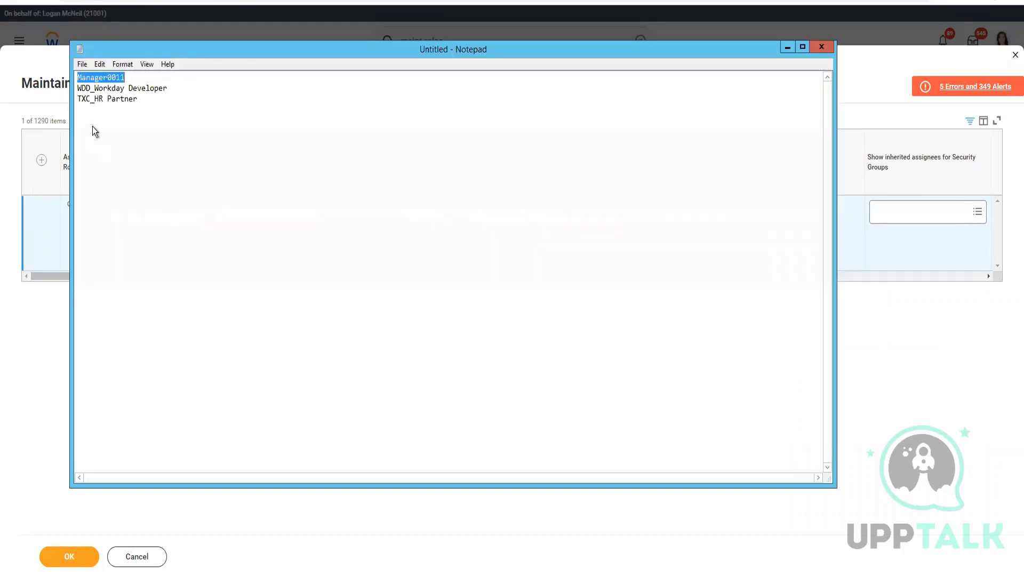
Step: Filter the assignable roles to WDD_Workday Developer using the name from the notes
{"action": "left_click", "coordinate": [130, 94]}
{"action": "left_click_drag", "start_coordinate": [181, 91], "coordinate": [57, 85]}
{"action": "key", "text": "ctrl+c"}
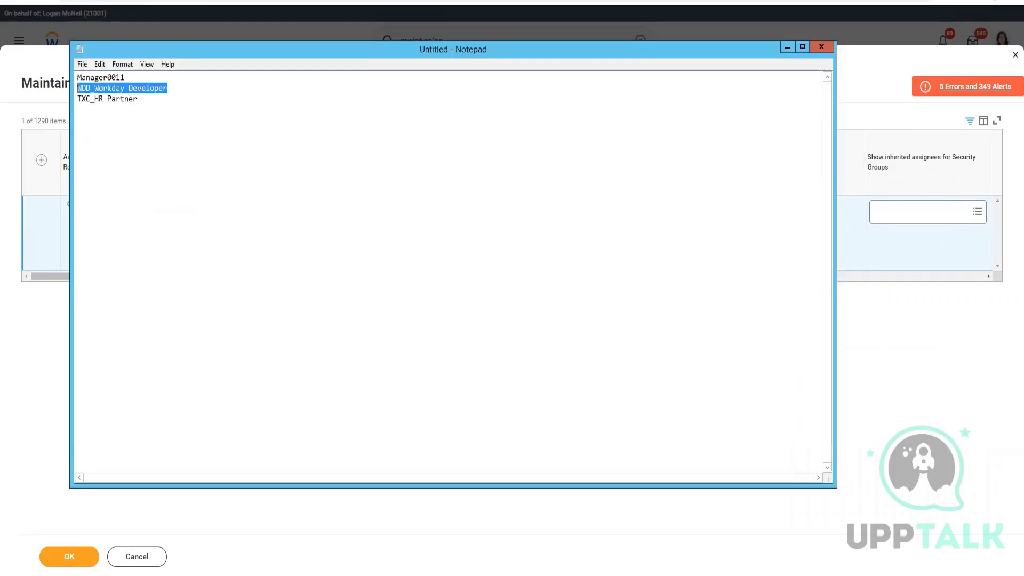
{"action": "left_click", "coordinate": [978, 436]}
{"action": "left_click", "coordinate": [164, 175]}
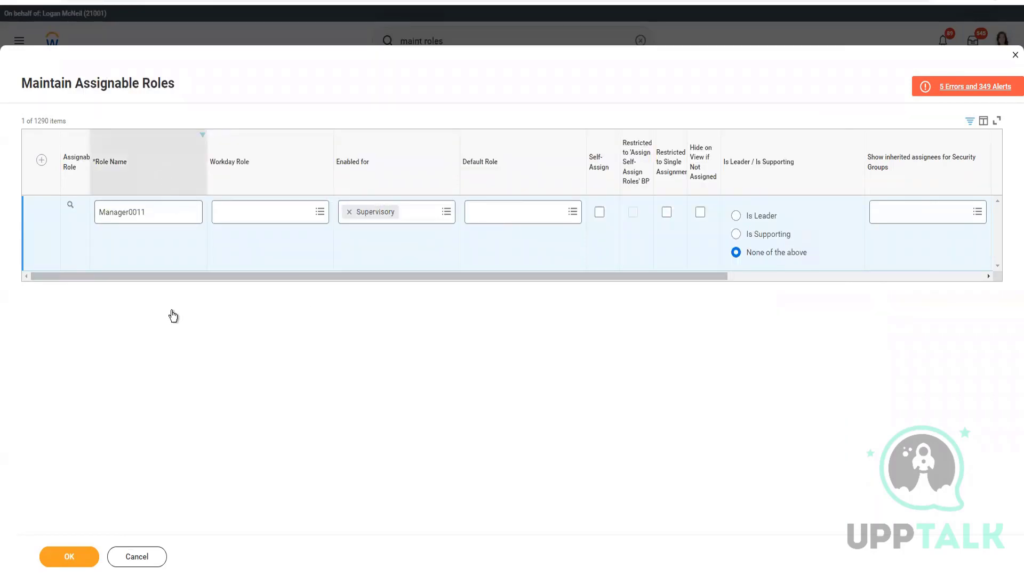
{"action": "double_click", "coordinate": [174, 292]}
{"action": "key", "text": "ctrl+v"}
{"action": "left_click", "coordinate": [235, 331]}
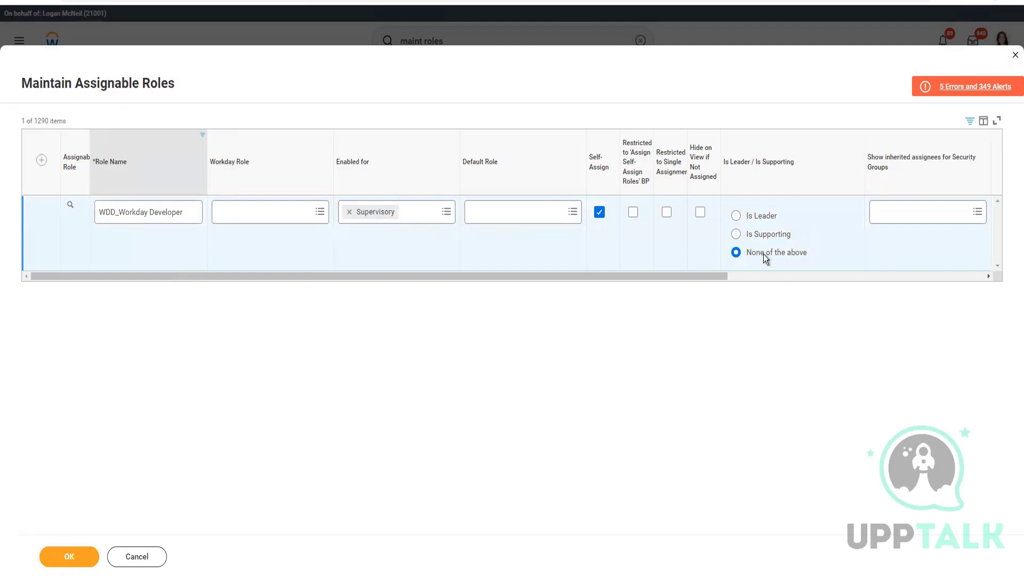
Step: Turn off its self-assign and remove the HR Admin assignee restriction
{"action": "left_click", "coordinate": [598, 216]}
{"action": "left_click_drag", "start_coordinate": [720, 281], "coordinate": [995, 286]}
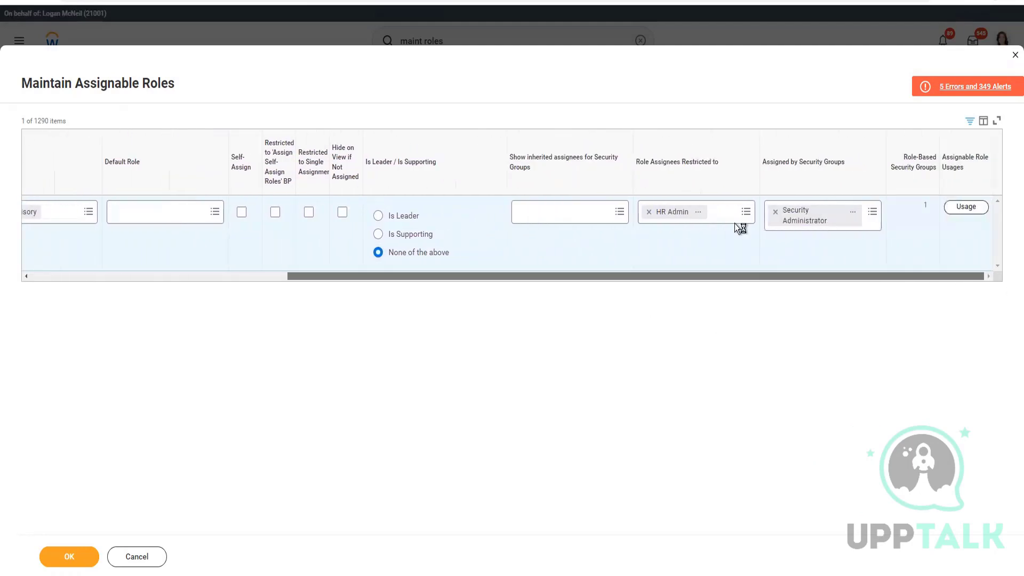
{"action": "left_click", "coordinate": [649, 212]}
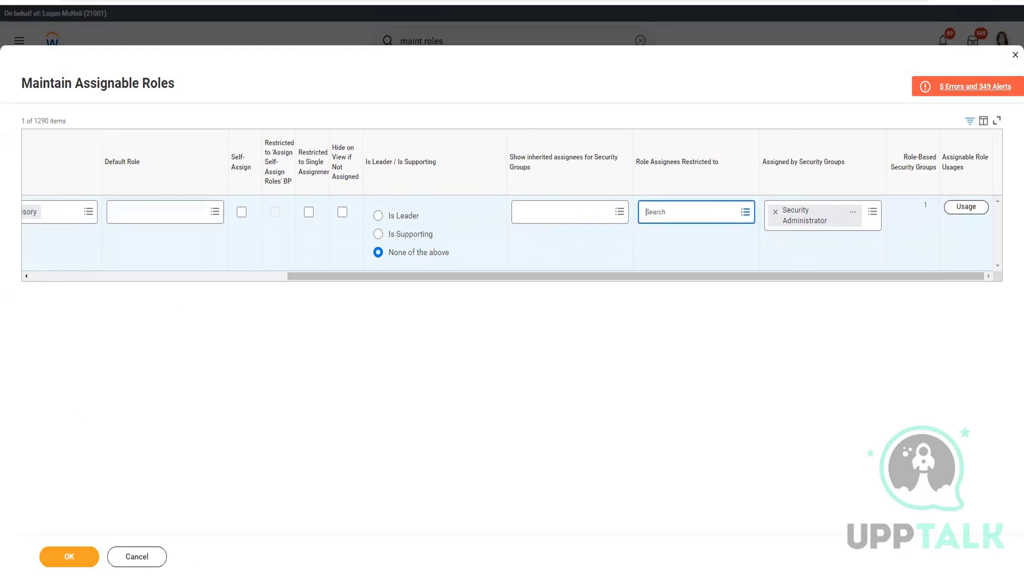
Step: Filter the Role Name column to TXC_HR Partner
{"action": "key", "text": "alt+Tab"}
{"action": "left_click_drag", "start_coordinate": [79, 98], "coordinate": [138, 99]}
{"action": "key", "text": "ctrl+c"}
{"action": "left_click", "coordinate": [63, 243]}
{"action": "left_click", "coordinate": [59, 273]}
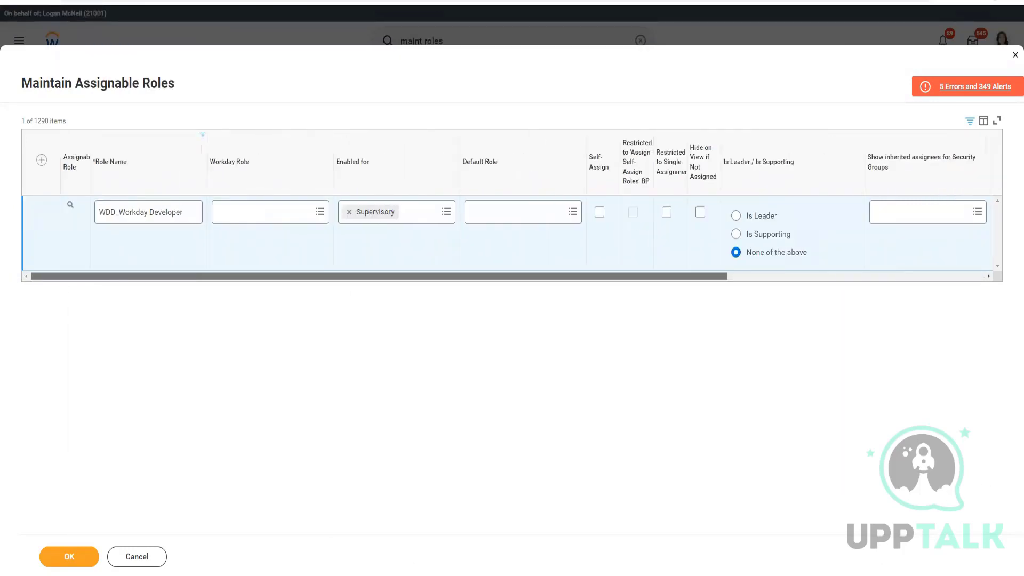
{"action": "left_click", "coordinate": [133, 176]}
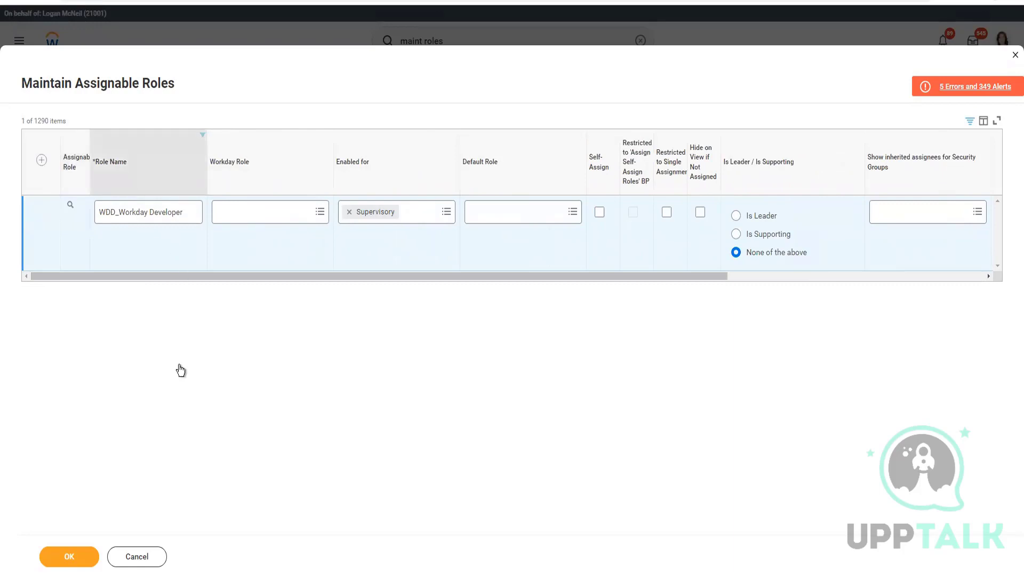
{"action": "left_click", "coordinate": [230, 291]}
{"action": "key", "text": "ctrl+a"}
{"action": "key", "text": "ctrl+v"}
{"action": "left_click", "coordinate": [128, 326]}
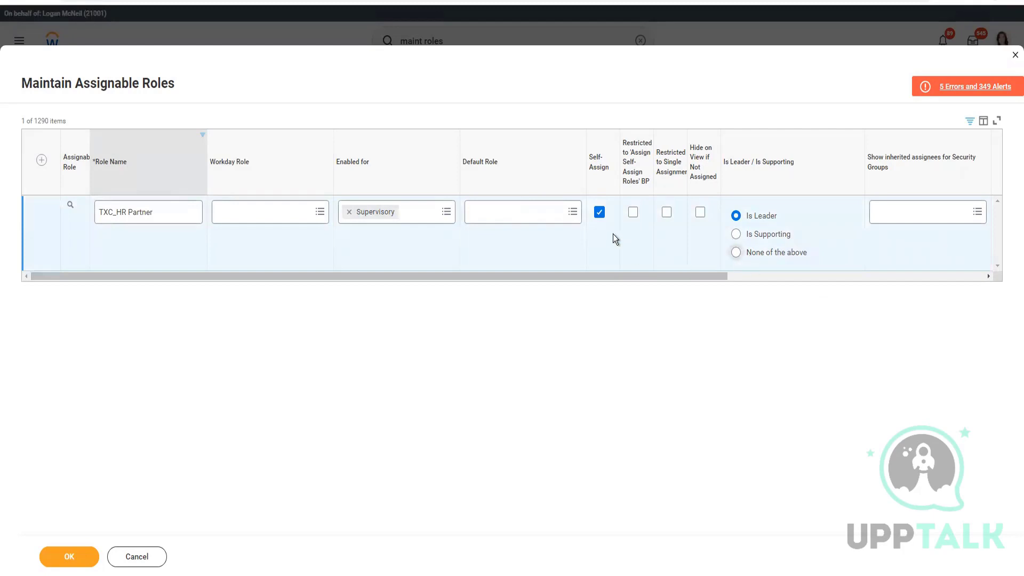
Step: Turn off self-assign for TXC_HR Partner and remove its AB_HR Partner assignee restriction
{"action": "left_click", "coordinate": [600, 212]}
{"action": "left_click_drag", "start_coordinate": [610, 272], "coordinate": [972, 286]}
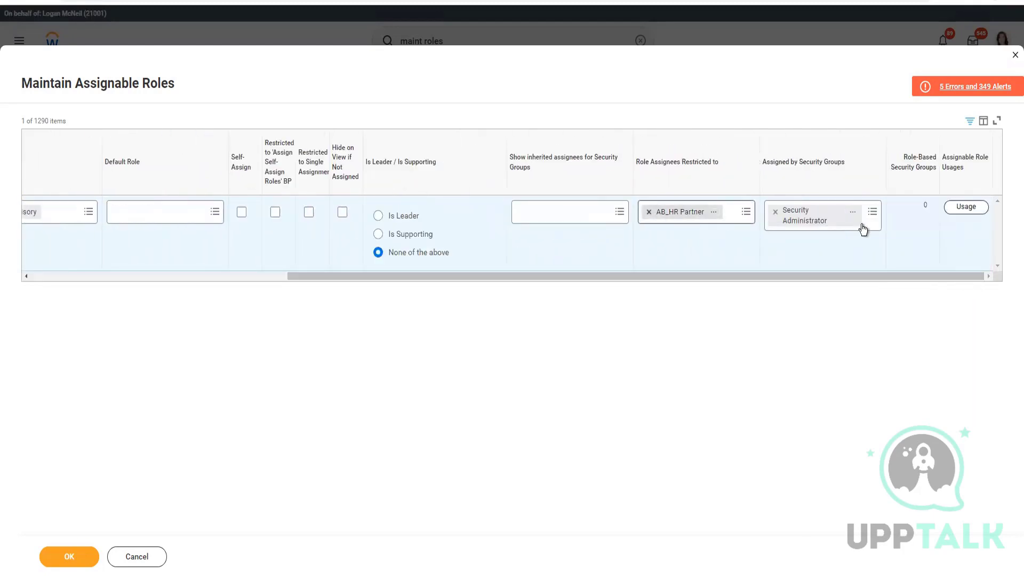
{"action": "left_click", "coordinate": [83, 561]}
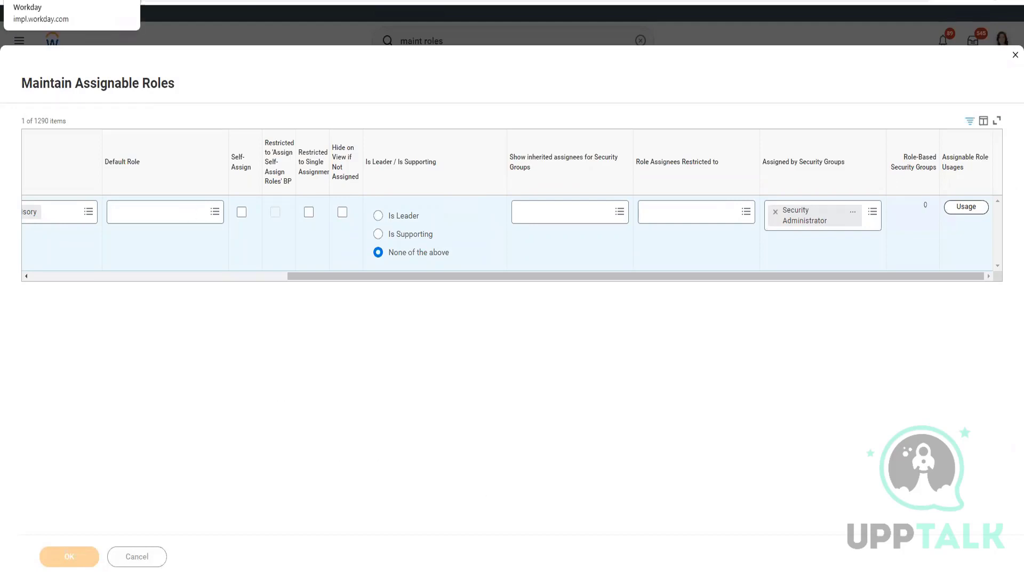
{"action": "left_click", "coordinate": [64, 1]}
{"action": "left_click", "coordinate": [121, 2]}
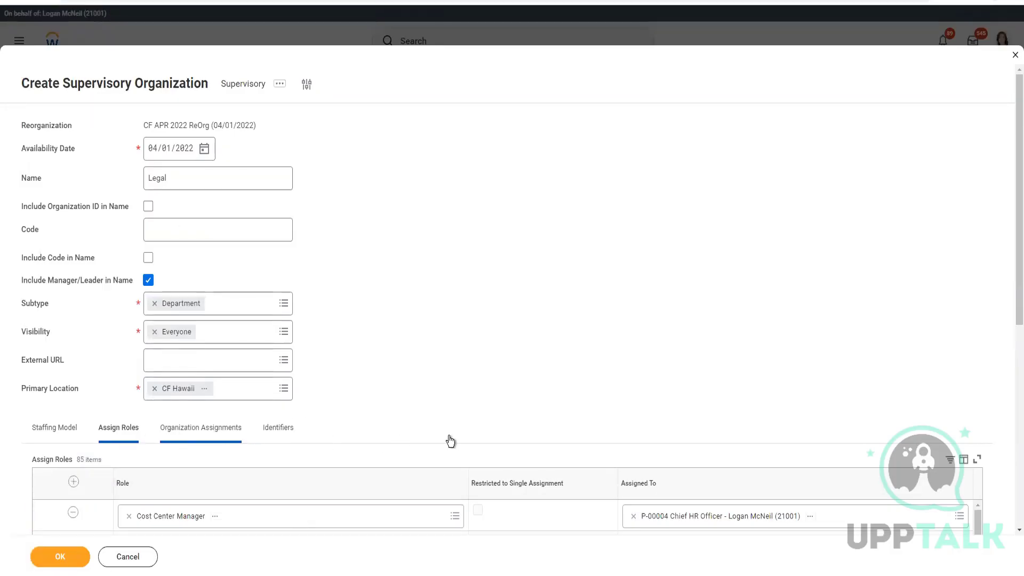
Step: Submit Legal from the Organization Assignments section and jump to the Row 4 error
{"action": "left_click", "coordinate": [202, 428]}
{"action": "left_click", "coordinate": [64, 558]}
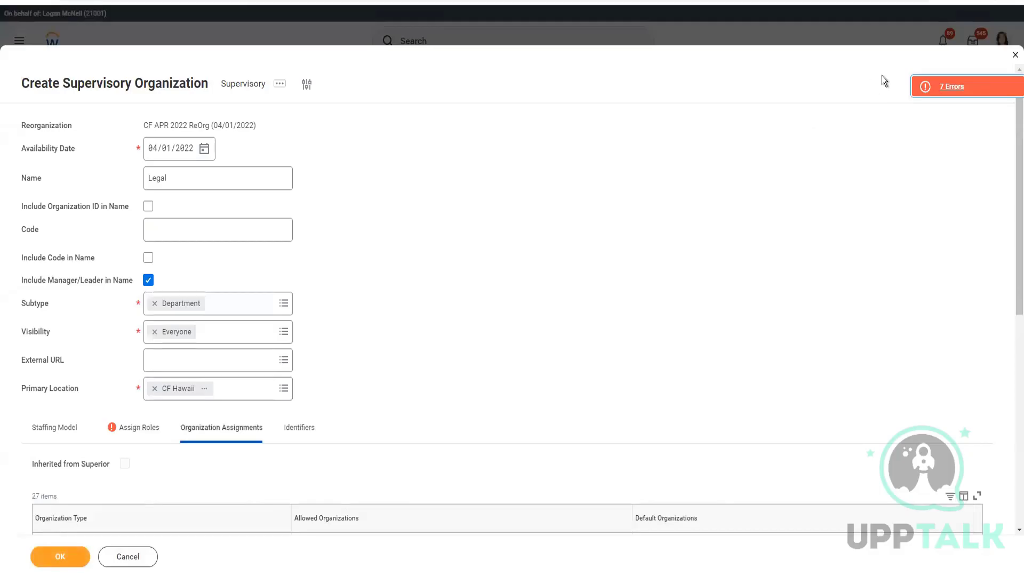
{"action": "left_click", "coordinate": [953, 87]}
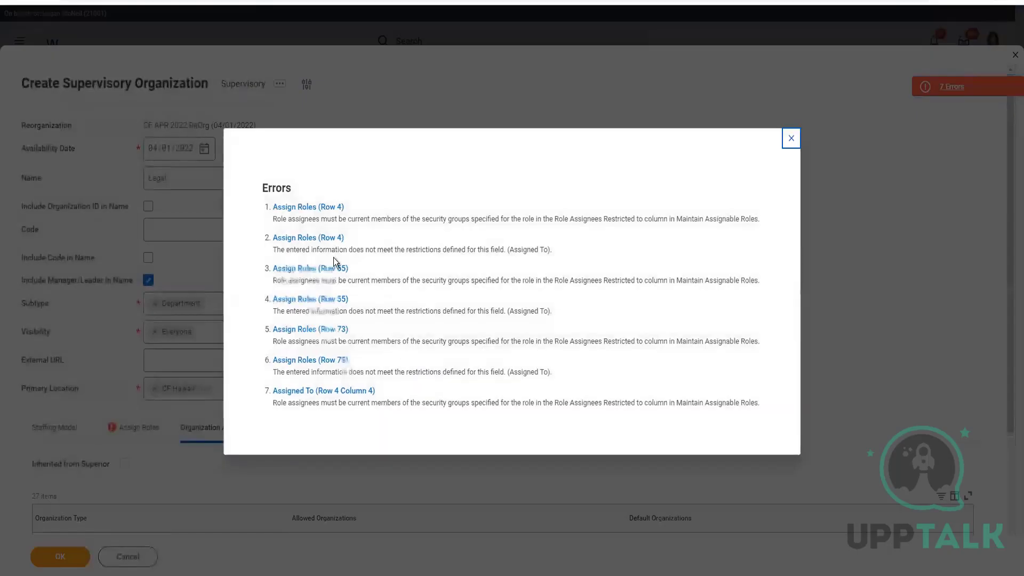
{"action": "left_click", "coordinate": [319, 209]}
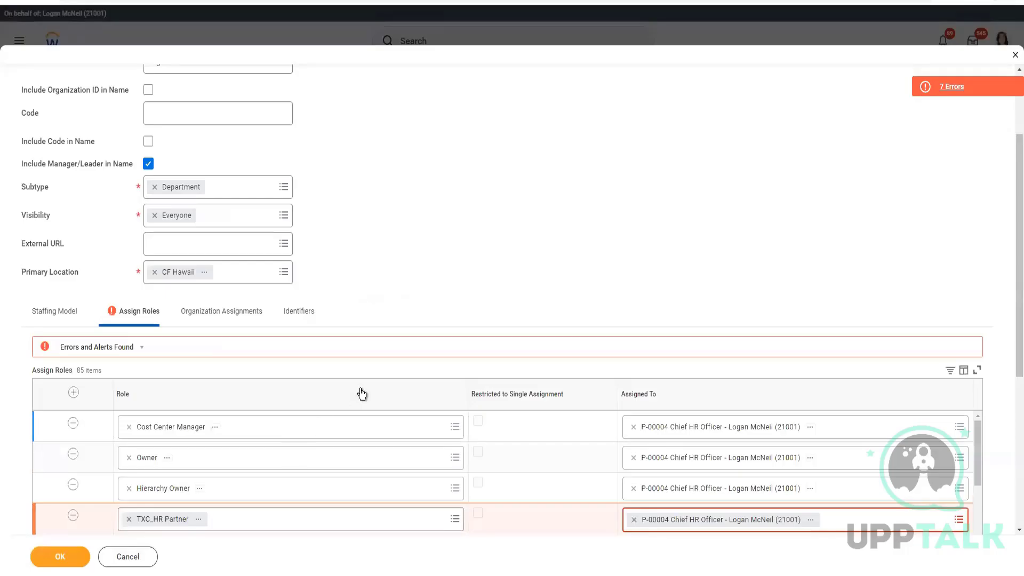
Step: Check the Assign Roles rows against the notes list and submit the Legal organization
{"action": "scroll", "coordinate": [362, 394], "scroll_direction": "down", "scroll_amount": 2}
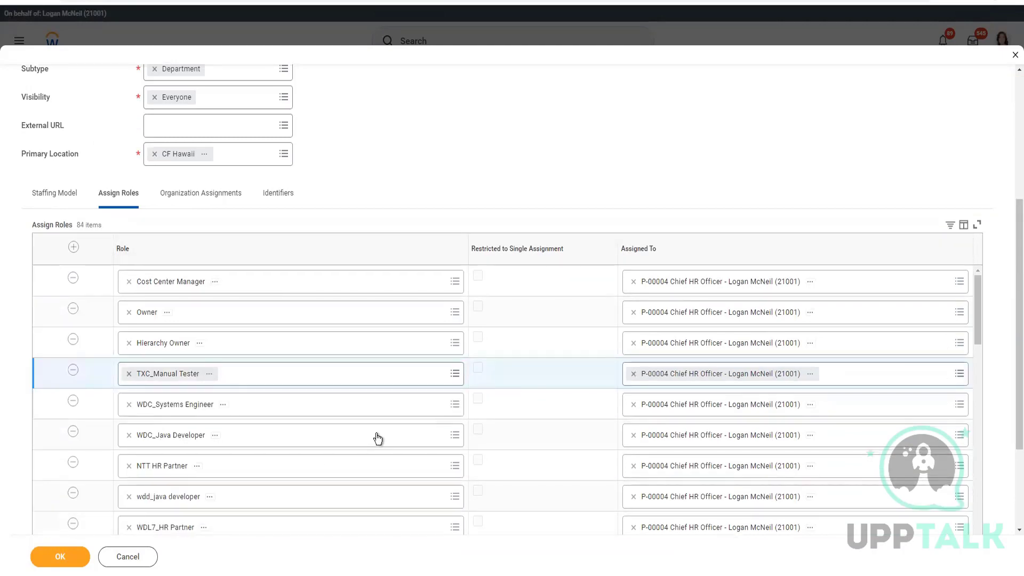
{"action": "scroll", "coordinate": [378, 438], "scroll_direction": "down", "scroll_amount": 2}
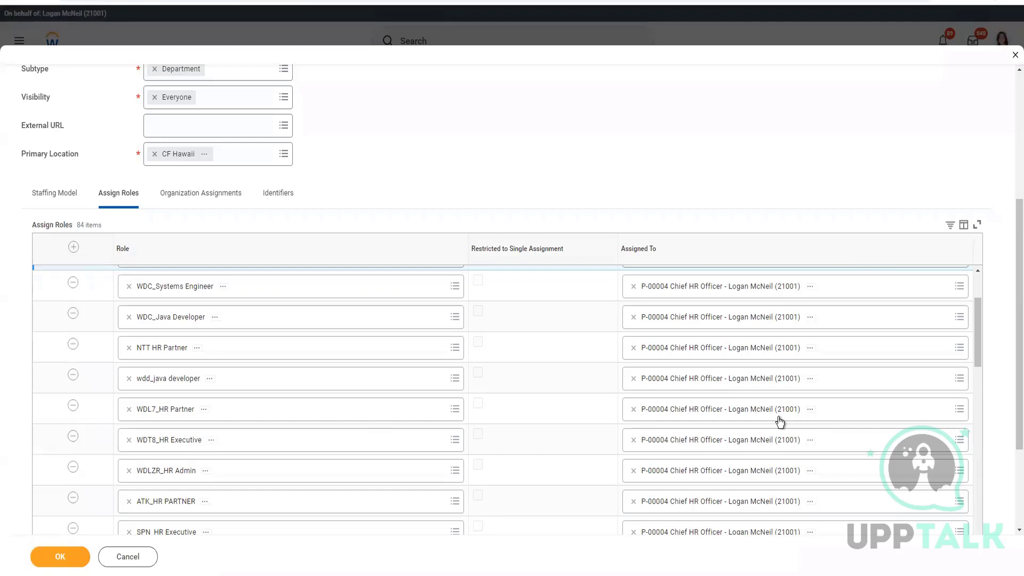
{"action": "scroll", "coordinate": [779, 417], "scroll_direction": "down", "scroll_amount": 3}
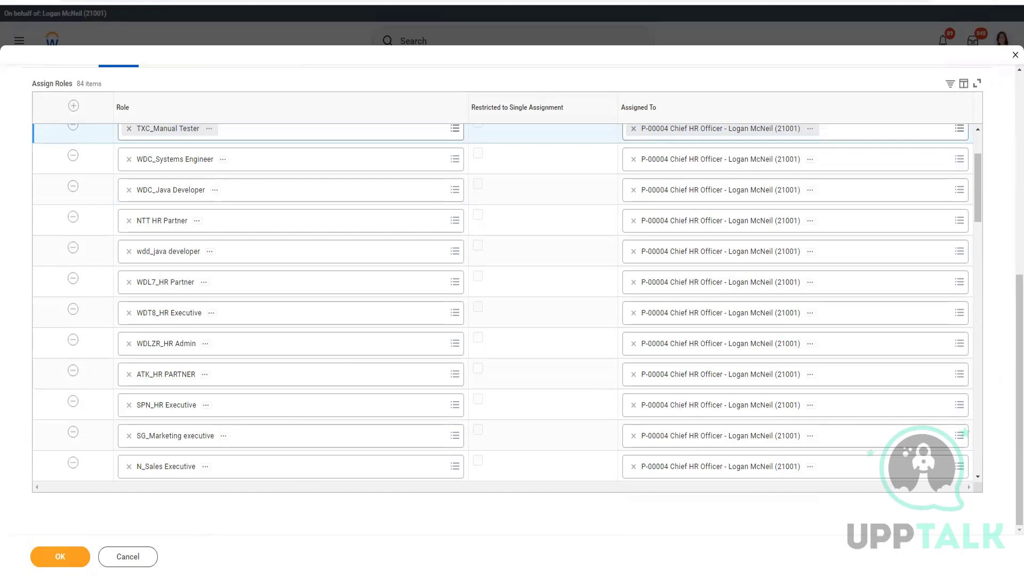
{"action": "key", "text": "alt+Tab"}
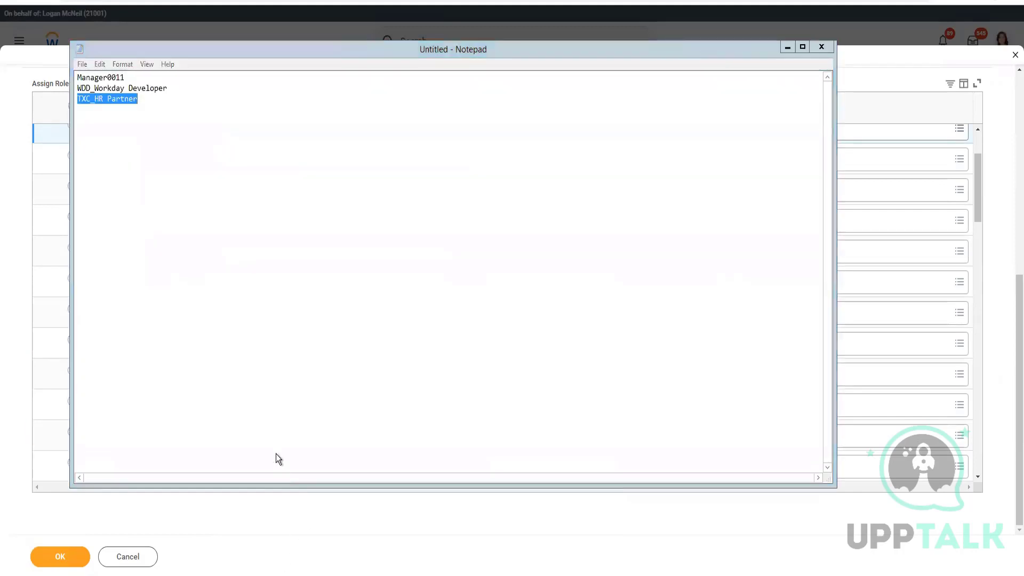
{"action": "key", "text": "alt+Tab"}
{"action": "scroll", "coordinate": [287, 418], "scroll_direction": "down", "scroll_amount": 2}
{"action": "scroll", "coordinate": [286, 418], "scroll_direction": "down", "scroll_amount": 3}
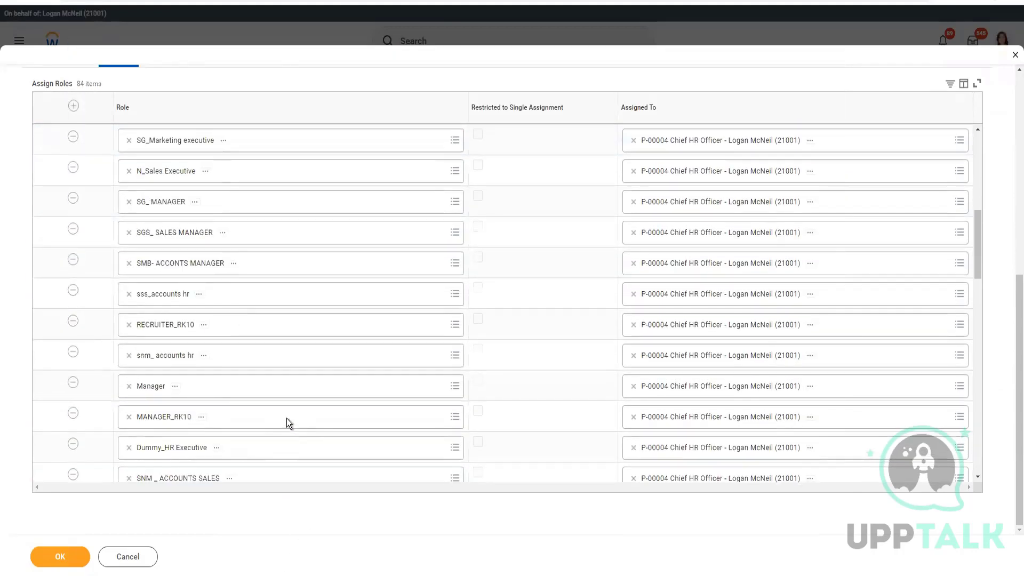
{"action": "scroll", "coordinate": [288, 423], "scroll_direction": "down", "scroll_amount": 2}
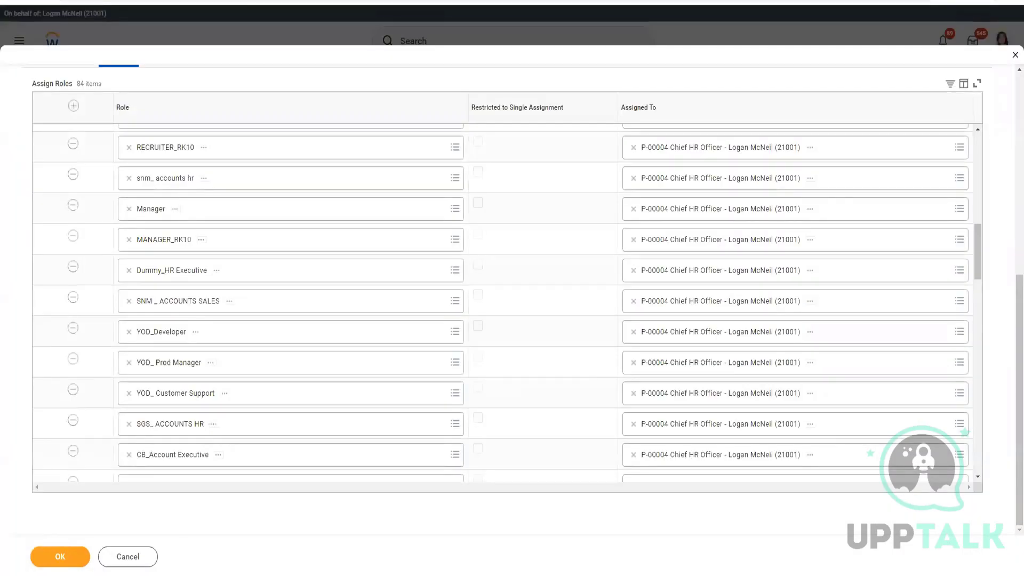
{"action": "left_click", "coordinate": [75, 556]}
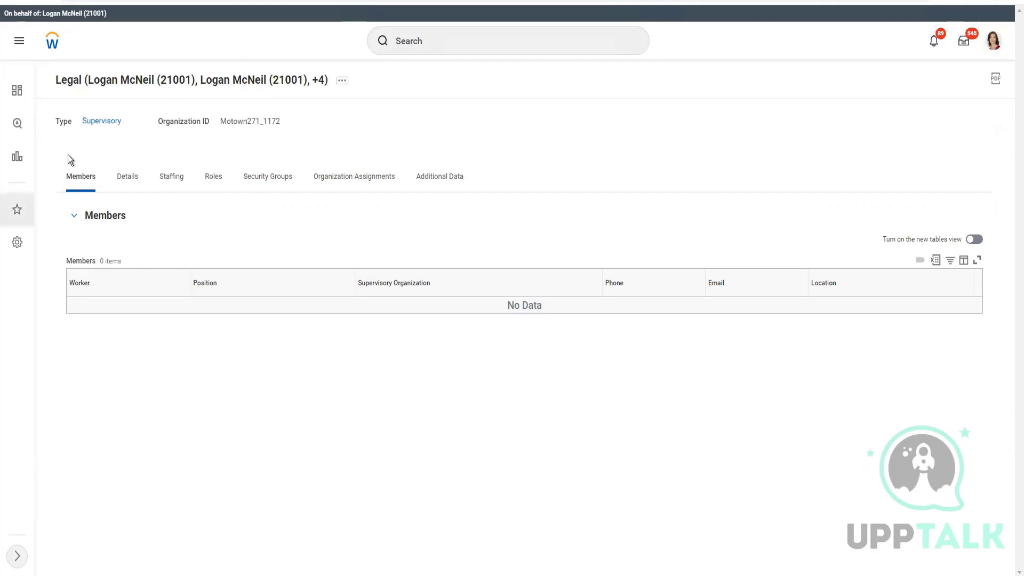
Step: Run Reorganization > Assign Superior for Legal, keeping effective date 04/14/2022
{"action": "left_click", "coordinate": [341, 81]}
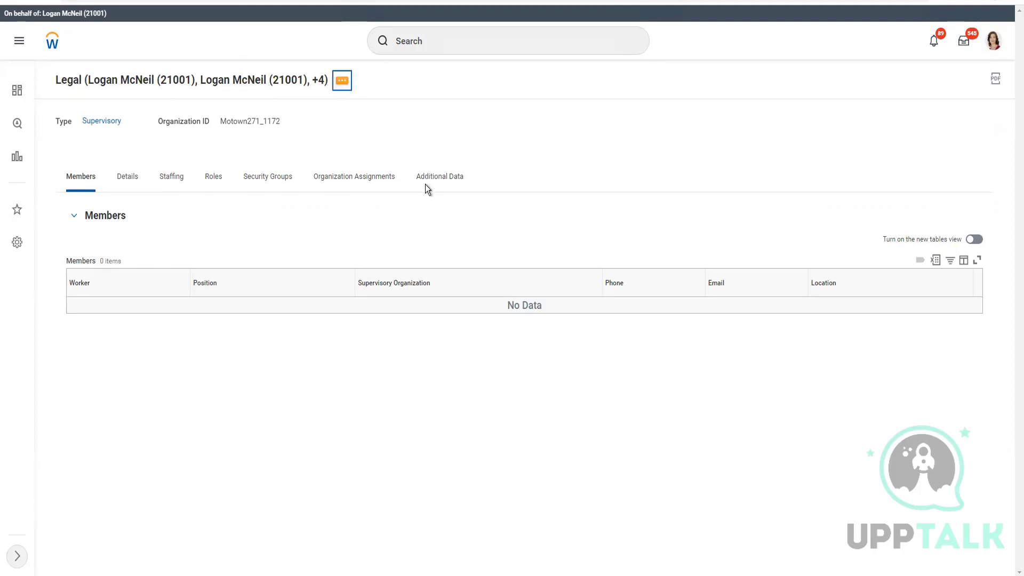
{"action": "mouse_move", "coordinate": [365, 425]}
{"action": "mouse_move", "coordinate": [379, 480]}
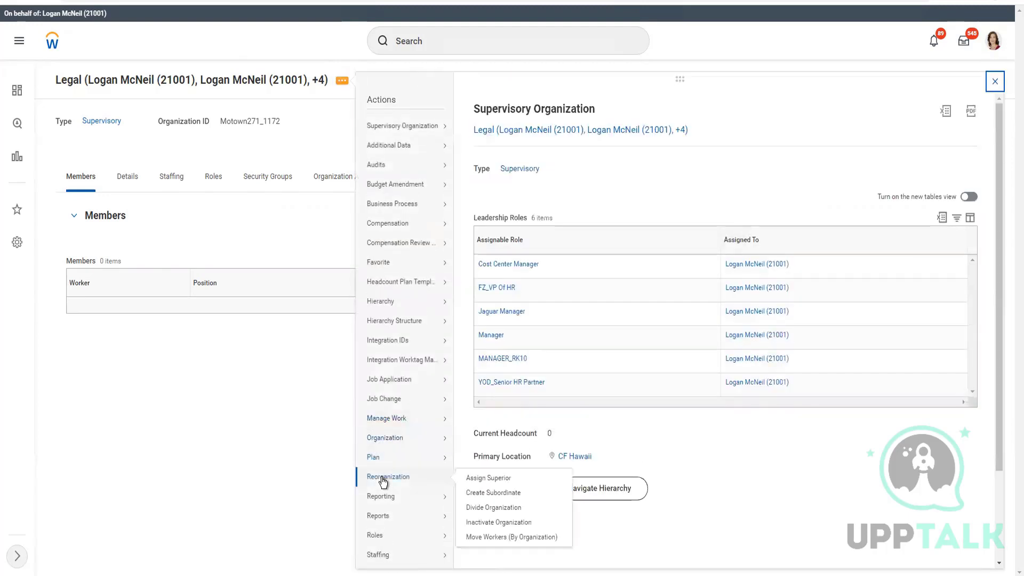
{"action": "left_click", "coordinate": [493, 483]}
{"action": "key", "text": "alt+Tab"}
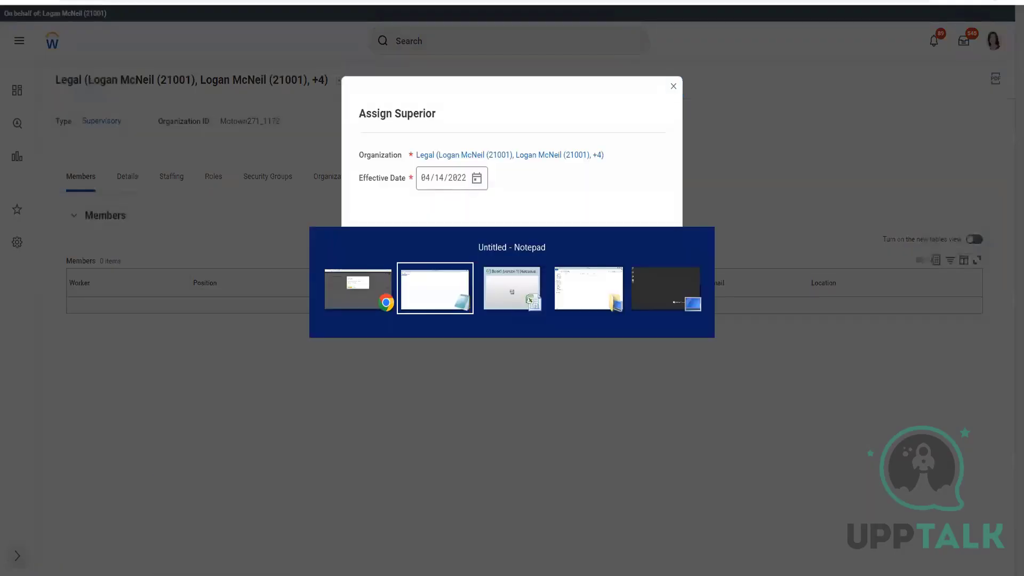
{"action": "key", "text": "alt+Tab"}
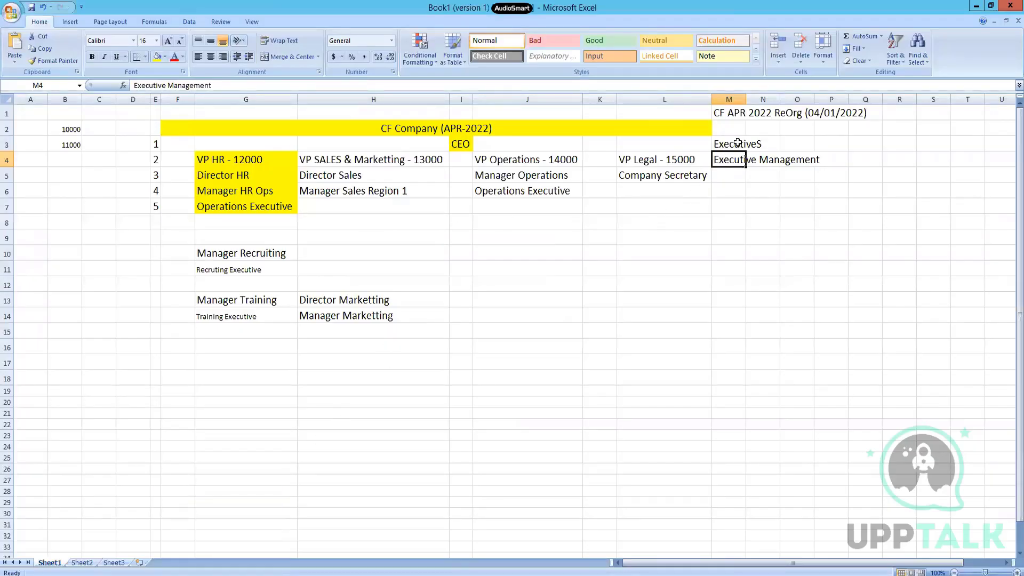
{"action": "key", "text": "alt+Tab"}
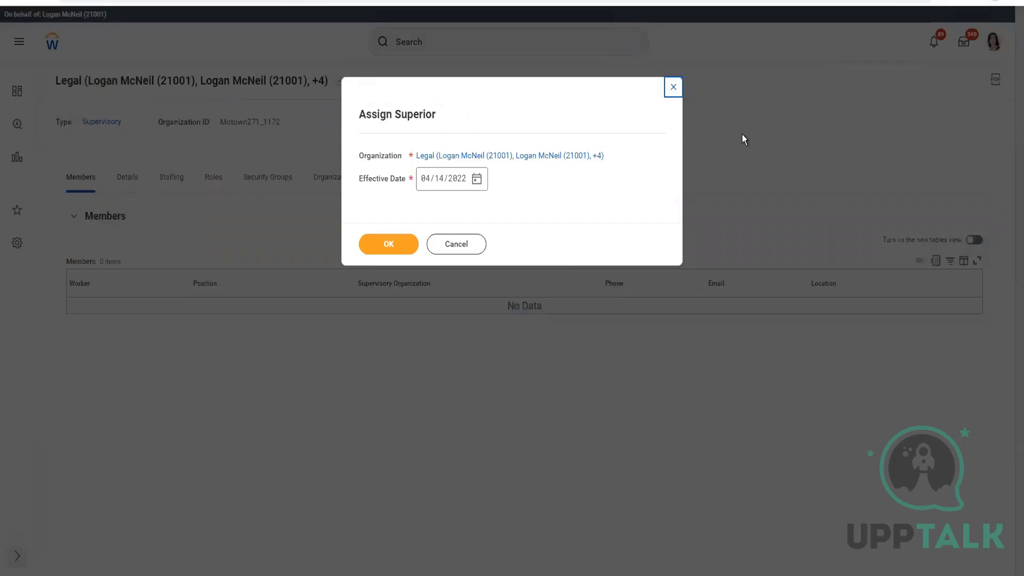
{"action": "left_click", "coordinate": [387, 245]}
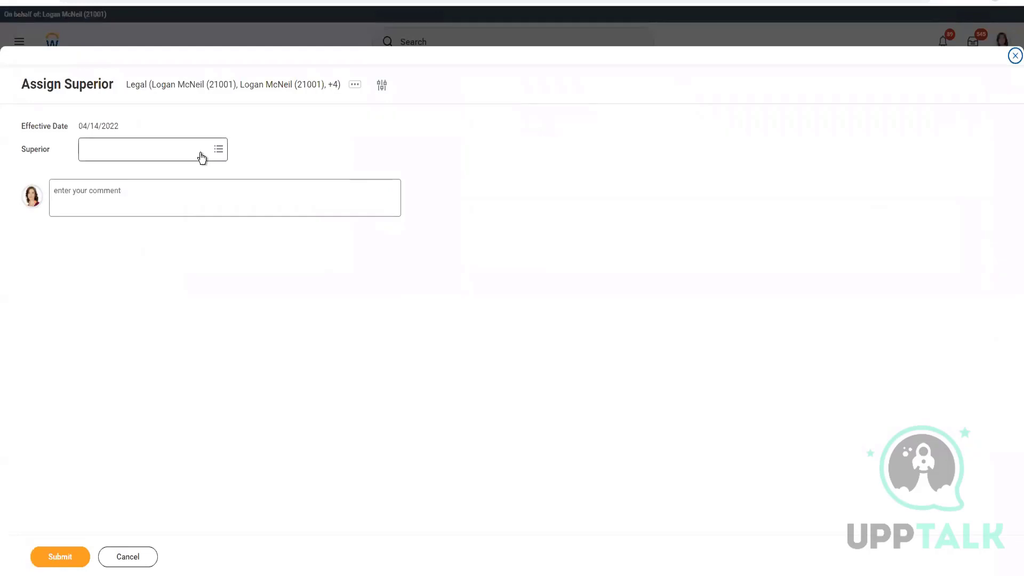
Step: Search Legal's Superior prompt for 'Exec Management'
{"action": "left_click", "coordinate": [201, 157]}
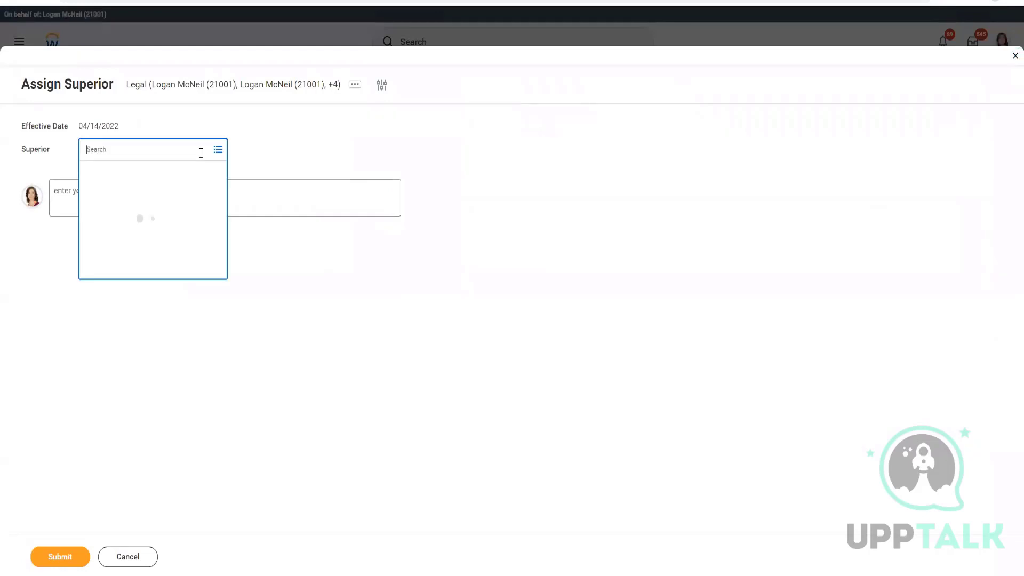
{"action": "type", "text": "Exe"}
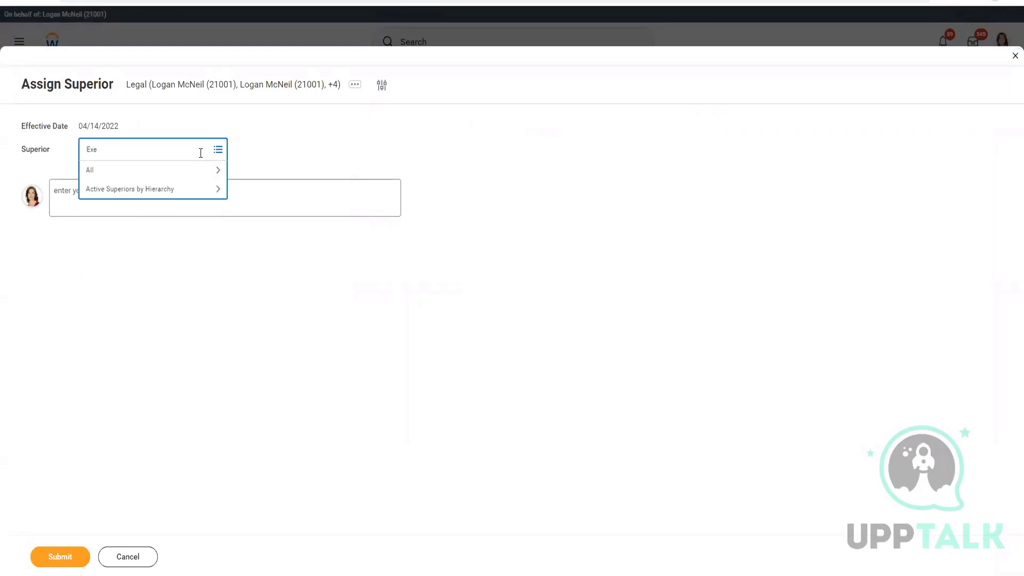
{"action": "type", "text": "c Management"}
{"action": "key", "text": "Return"}
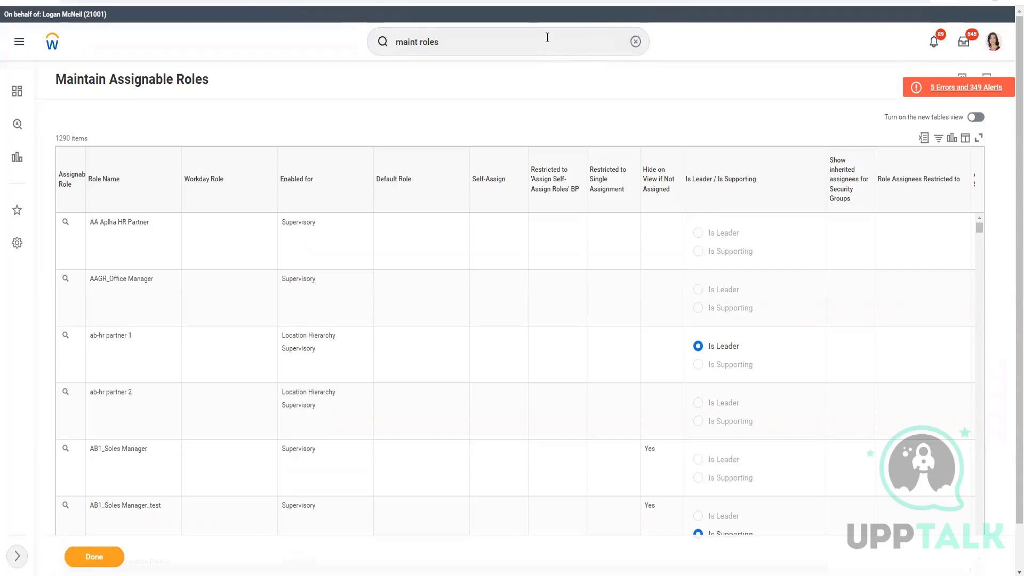
Step: Search for 'CF Company' and open the CF Company (APR-2022) company page
{"action": "left_click", "coordinate": [547, 38]}
{"action": "key", "text": "ctrl+a"}
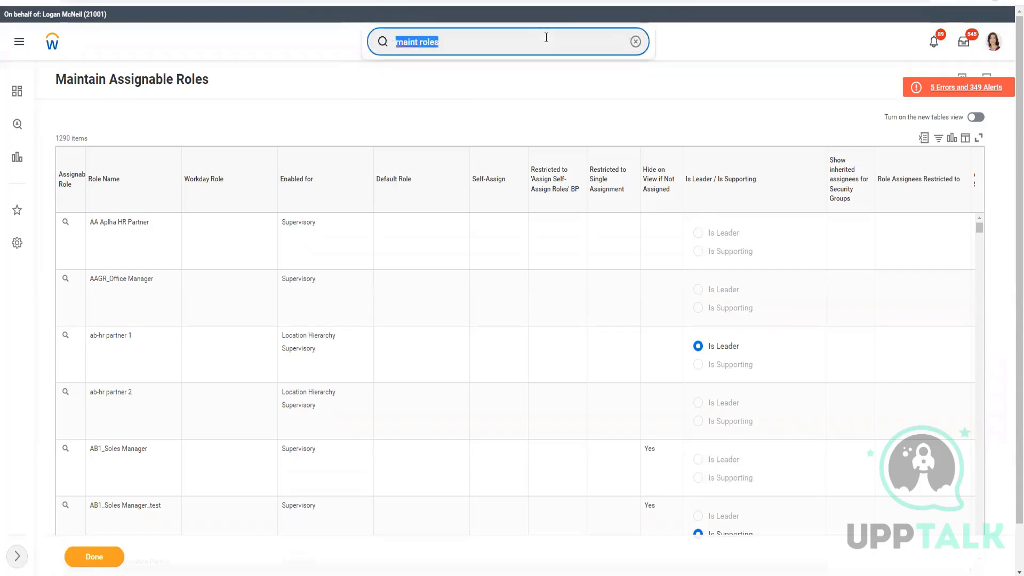
{"action": "type", "text": "CF Company"}
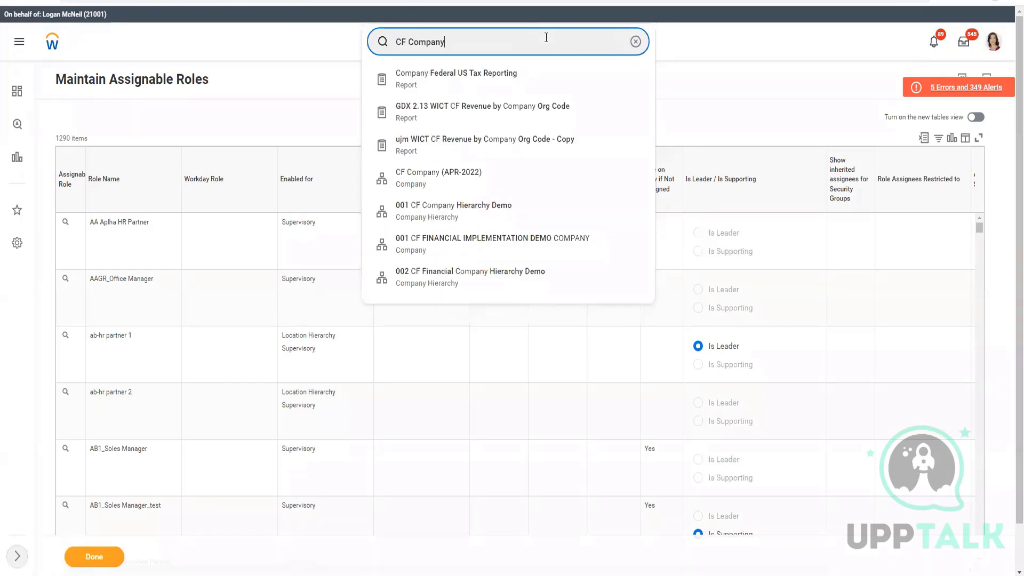
{"action": "left_click", "coordinate": [454, 182]}
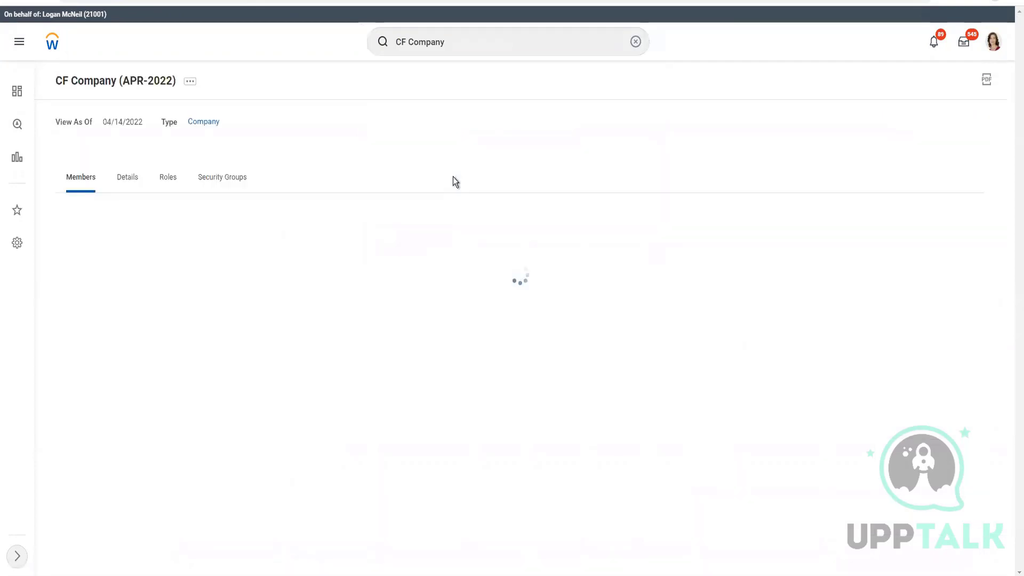
Step: Search for 'ExecutiveS' and open the ExecutiveS supervisory organization
{"action": "left_click", "coordinate": [462, 38]}
{"action": "key", "text": "ctrl+shift+Left"}
{"action": "key", "text": "ctrl+shift+Left"}
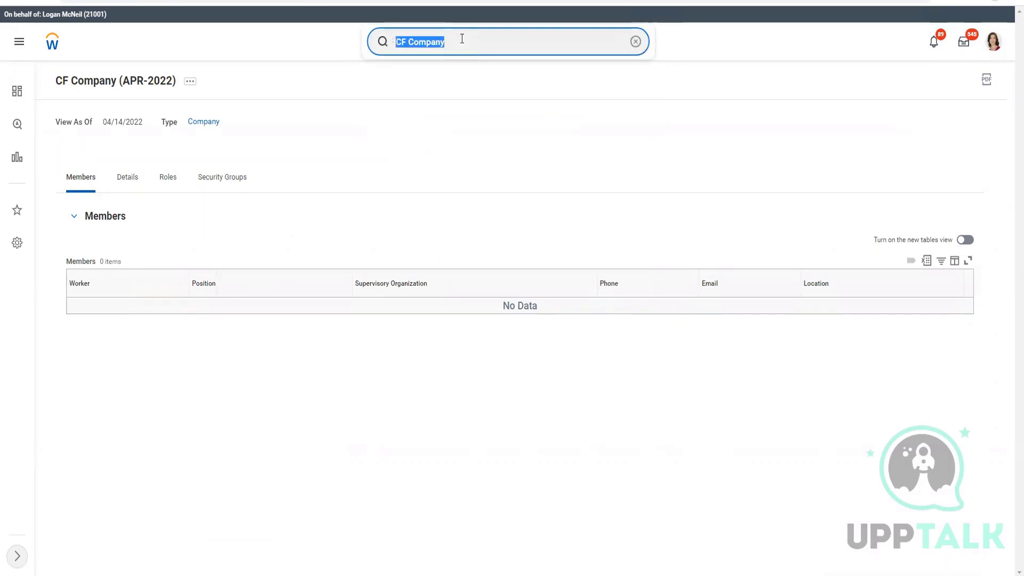
{"action": "type", "text": "ExecutiveS"}
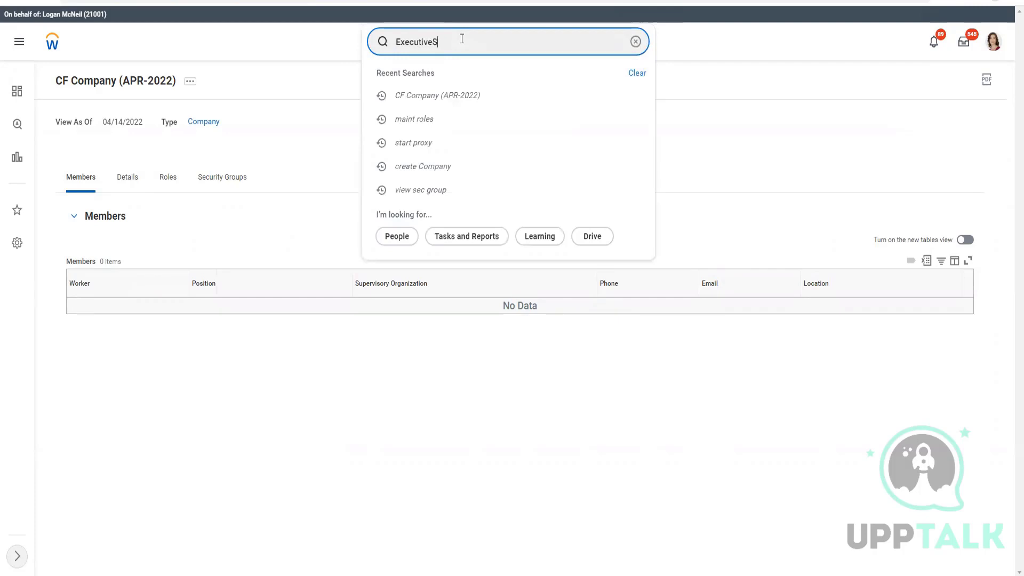
{"action": "key", "text": "Return"}
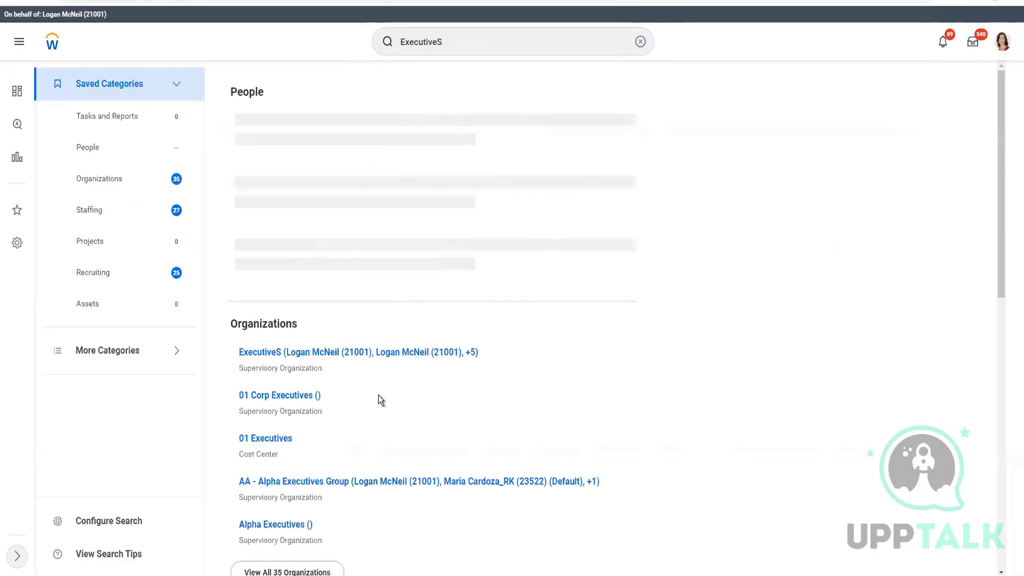
{"action": "left_click", "coordinate": [337, 353]}
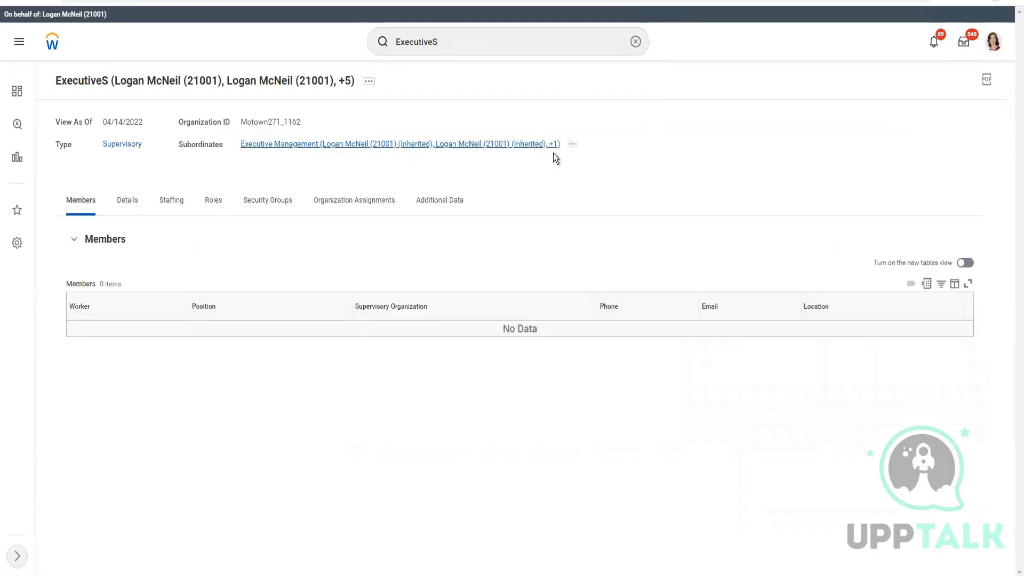
Step: Open the subordinate Executive Management and copy its Organization ID Motown271_1164
{"action": "left_click", "coordinate": [305, 146]}
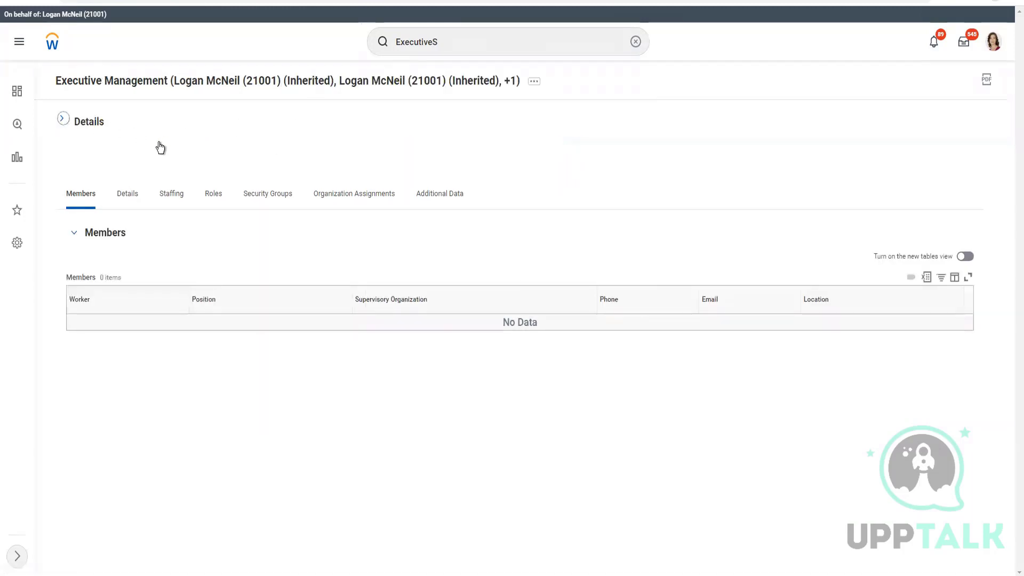
{"action": "left_click_drag", "start_coordinate": [181, 194], "coordinate": [116, 191]}
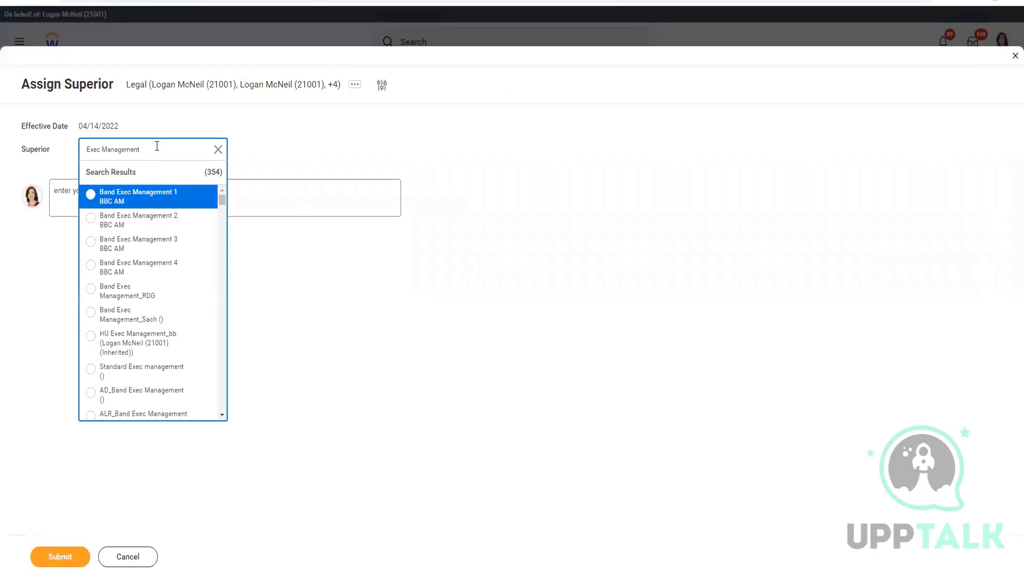
{"action": "triple_click", "coordinate": [156, 146]}
Step: Search the Superior field for Motown271_1164, select Executive Management, and submit
{"action": "type", "text": "Organization ID Motown271_1164"}
{"action": "key", "text": "Return"}
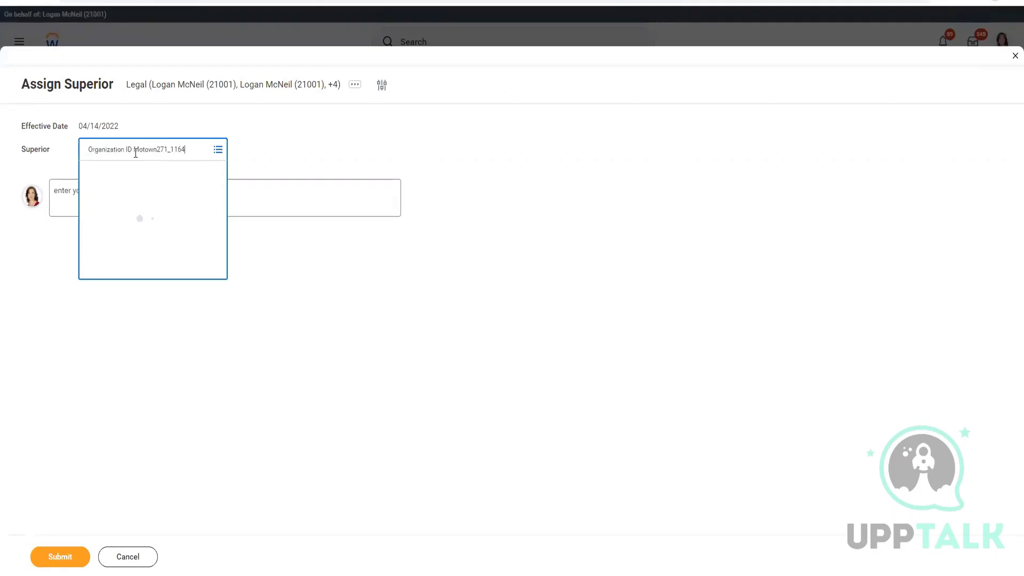
{"action": "left_click", "coordinate": [135, 147]}
{"action": "key", "text": "shift+Home"}
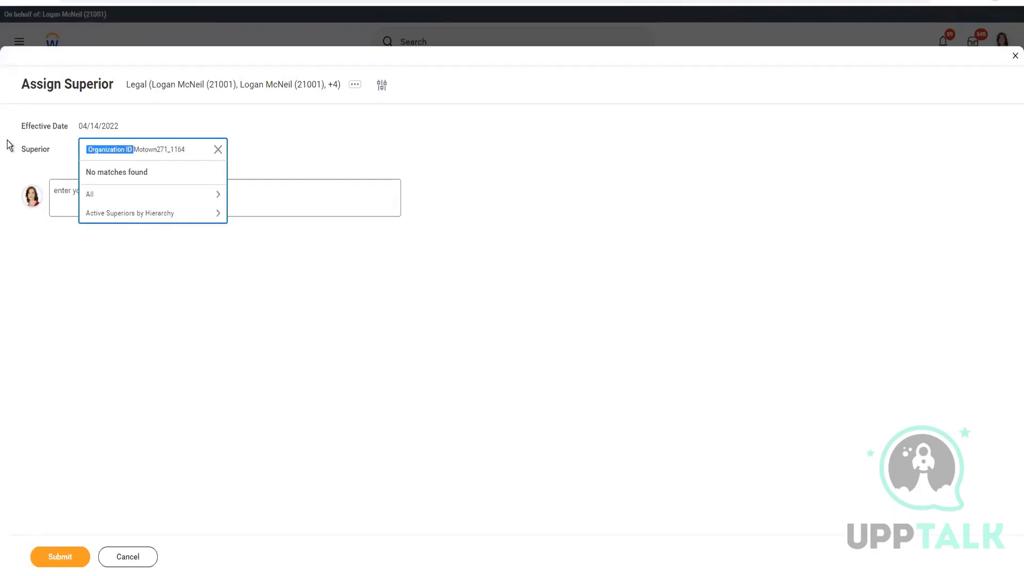
{"action": "key", "text": "BackSpace"}
{"action": "key", "text": "Return"}
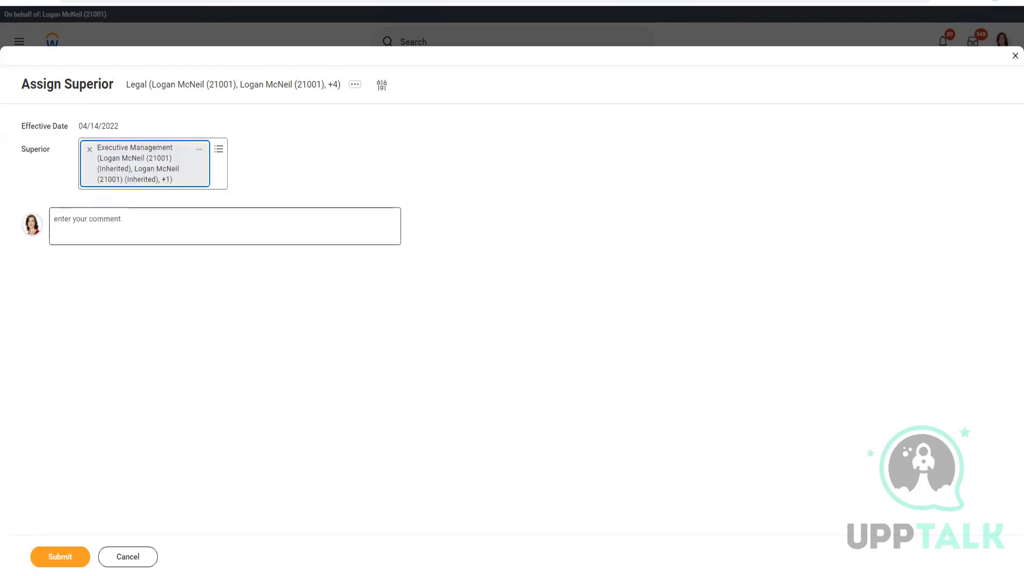
{"action": "left_click", "coordinate": [85, 555]}
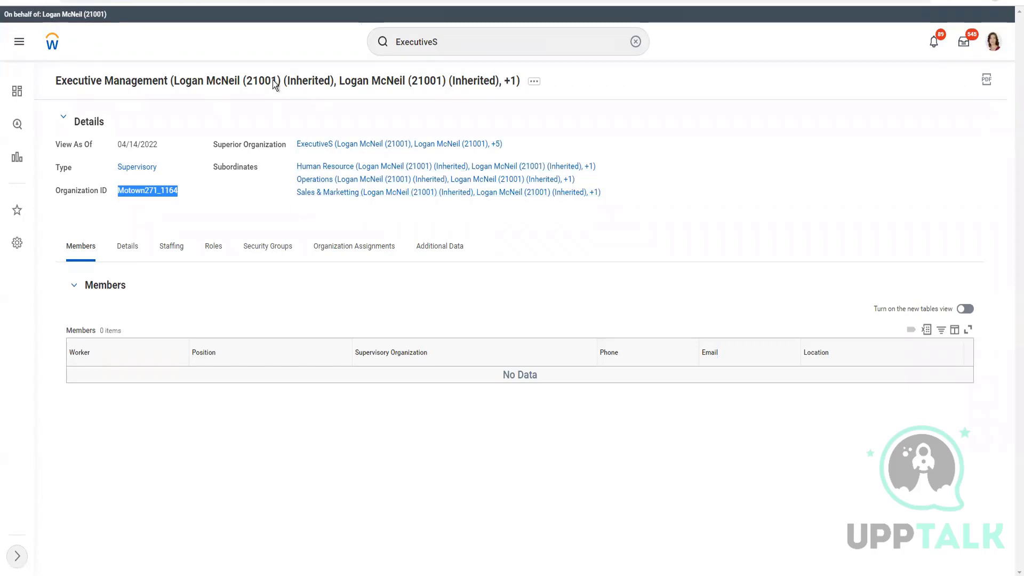
Step: Refresh Executive Management's details to see Legal among its four subordinates, then return to Excel
{"action": "left_click", "coordinate": [427, 149]}
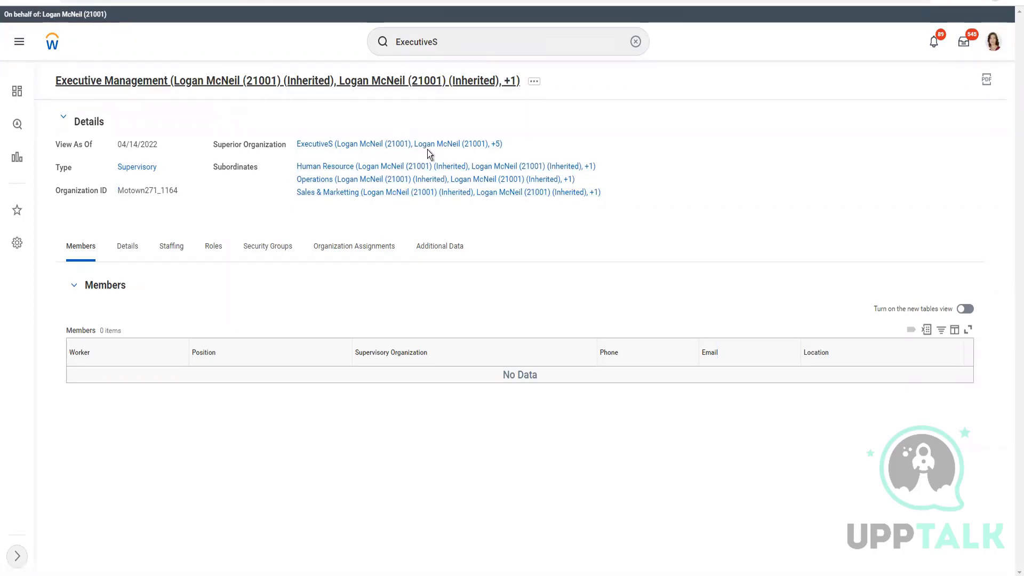
{"action": "left_click", "coordinate": [68, 120]}
{"action": "left_click", "coordinate": [70, 122]}
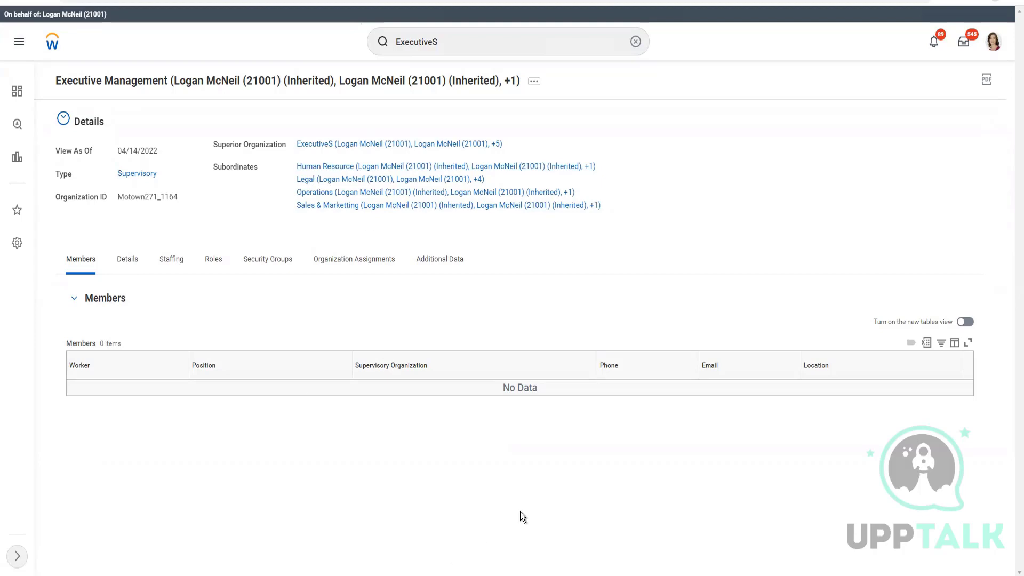
{"action": "key", "text": "alt+Tab"}
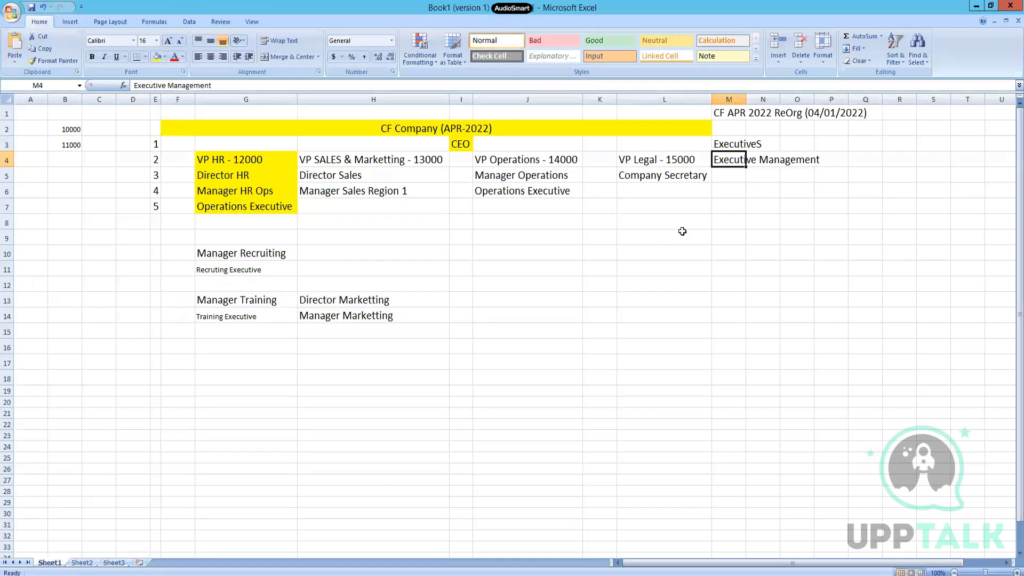
{"action": "left_click", "coordinate": [726, 143]}
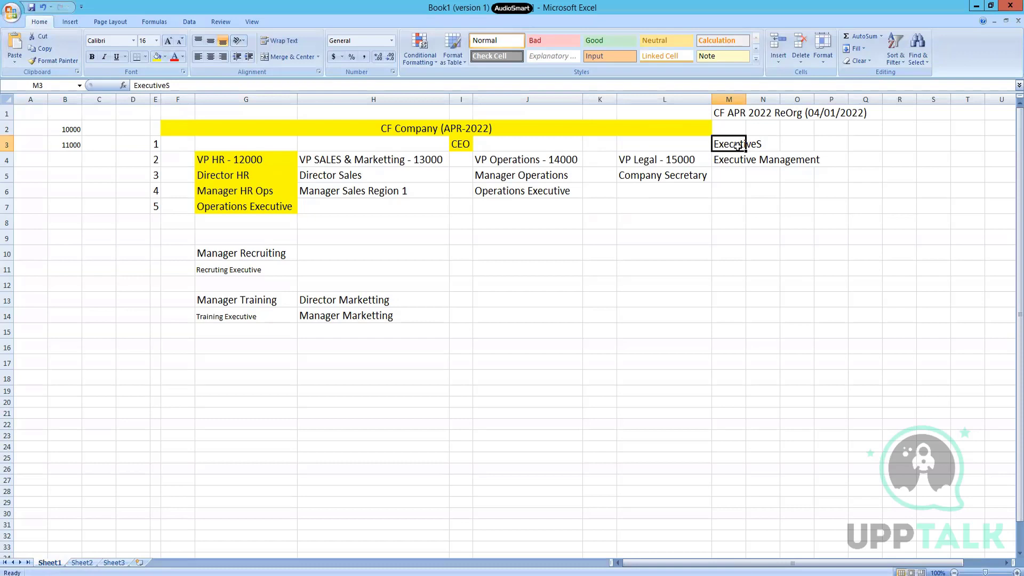
{"action": "left_click", "coordinate": [725, 159]}
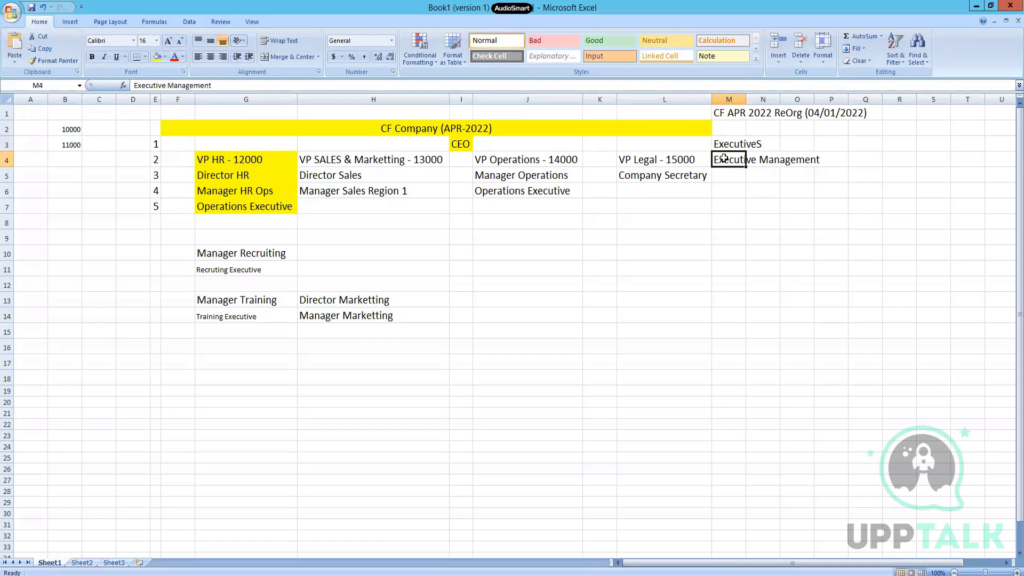